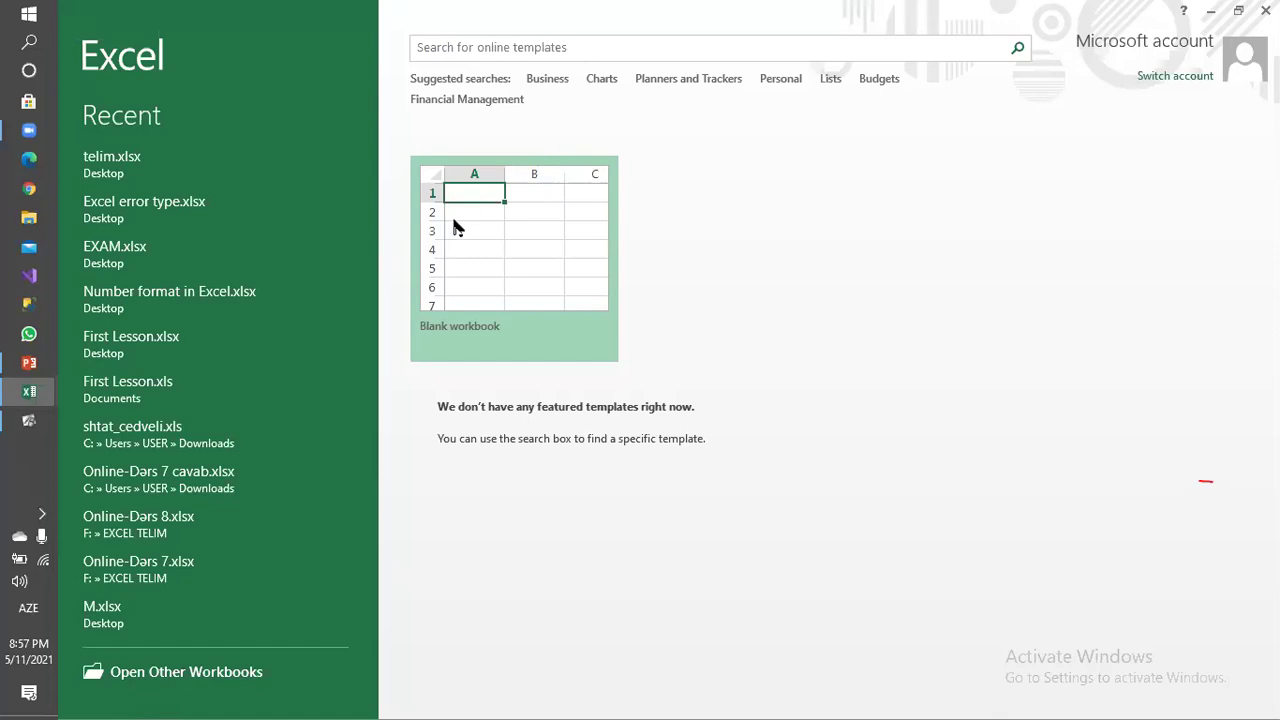
Create a blank workbook and close it again.
click(476, 300)
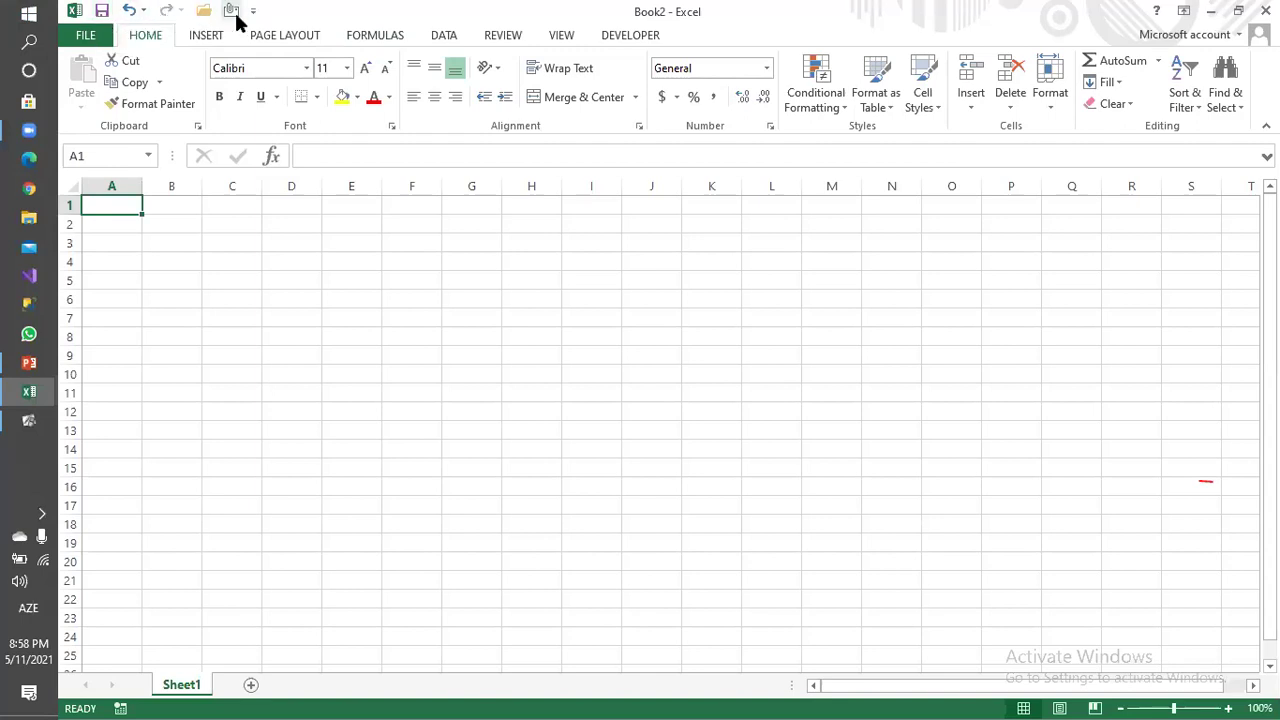
click(70, 12)
click(72, 11)
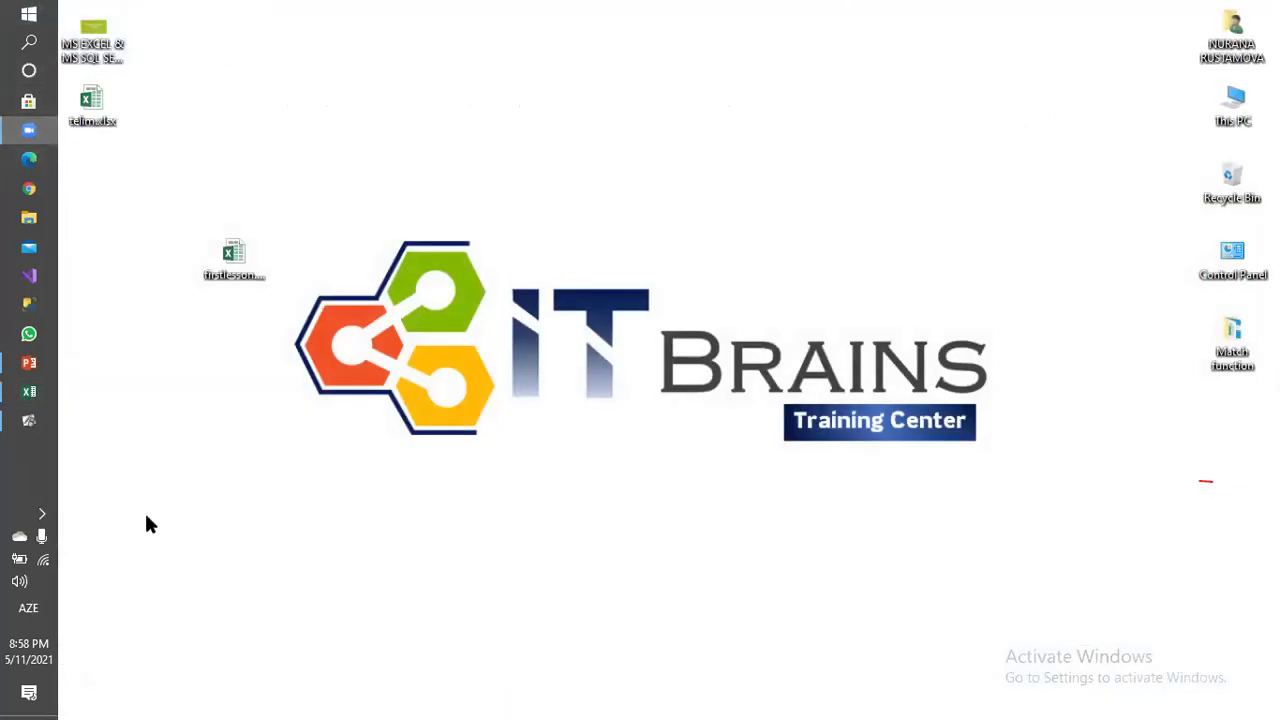
Switch to the telim.xlsx workbook and view the customization options of the Quick Access Toolbar.
click(29, 391)
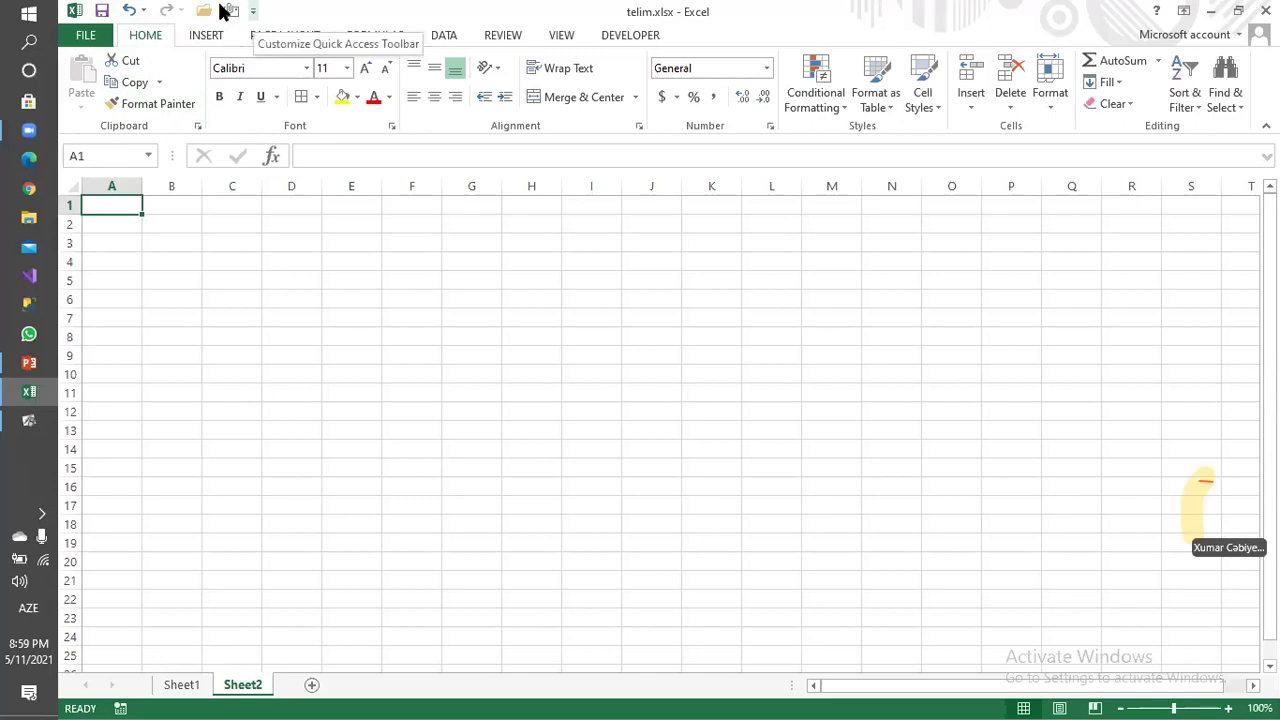
click(253, 10)
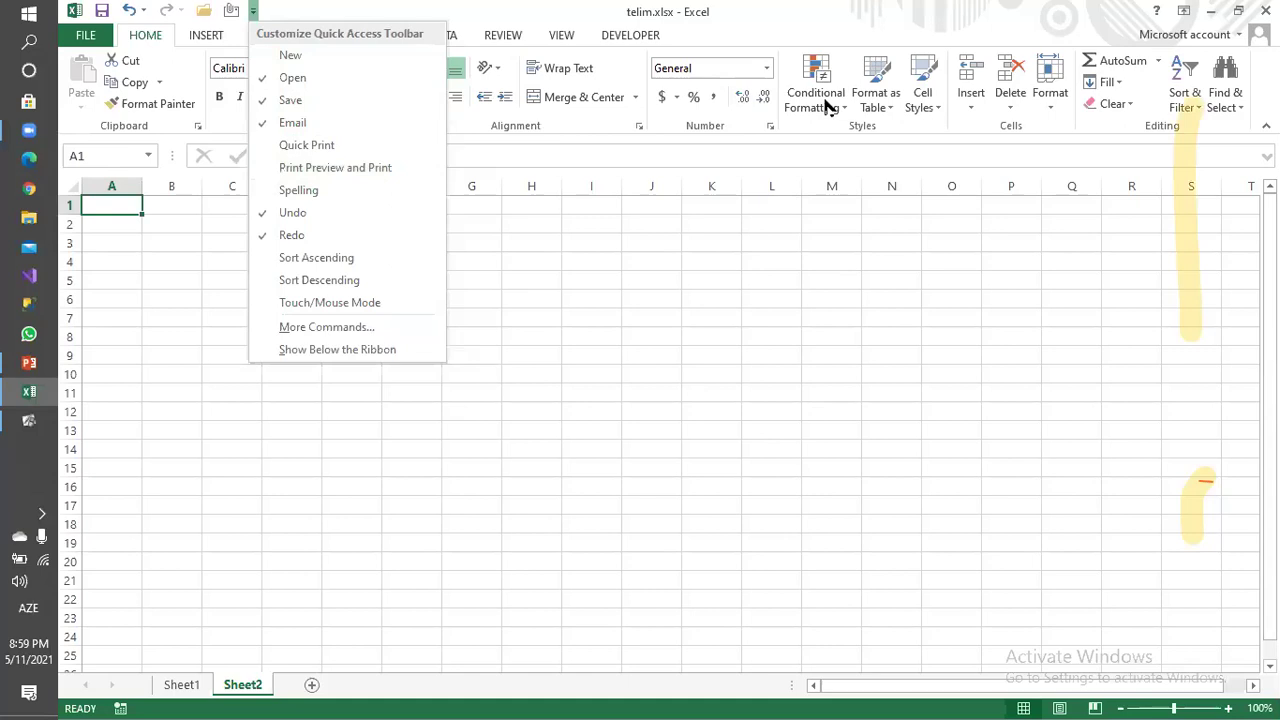
Erase the annotation marks drawn over the shared worksheet and return to the workbook.
click(1206, 134)
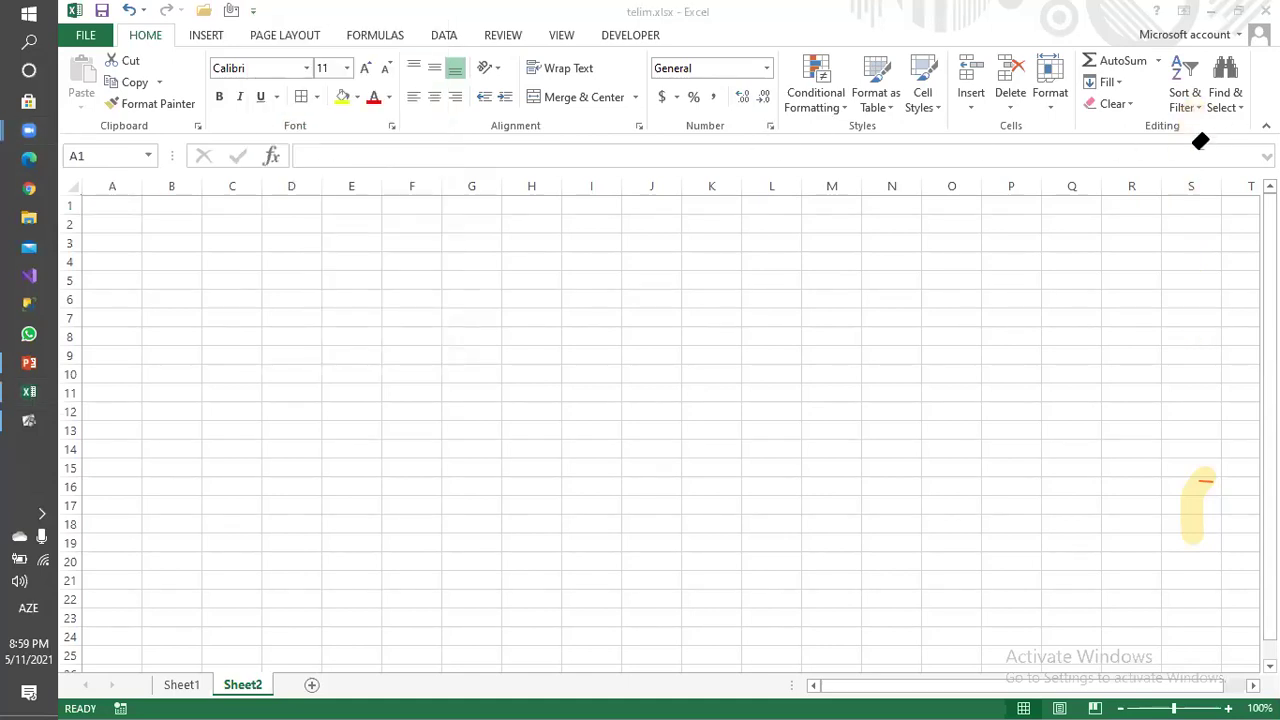
mouse_move(1109, 526)
mouse_down()
mouse_move(1240, 475)
mouse_move(1182, 498)
mouse_up()
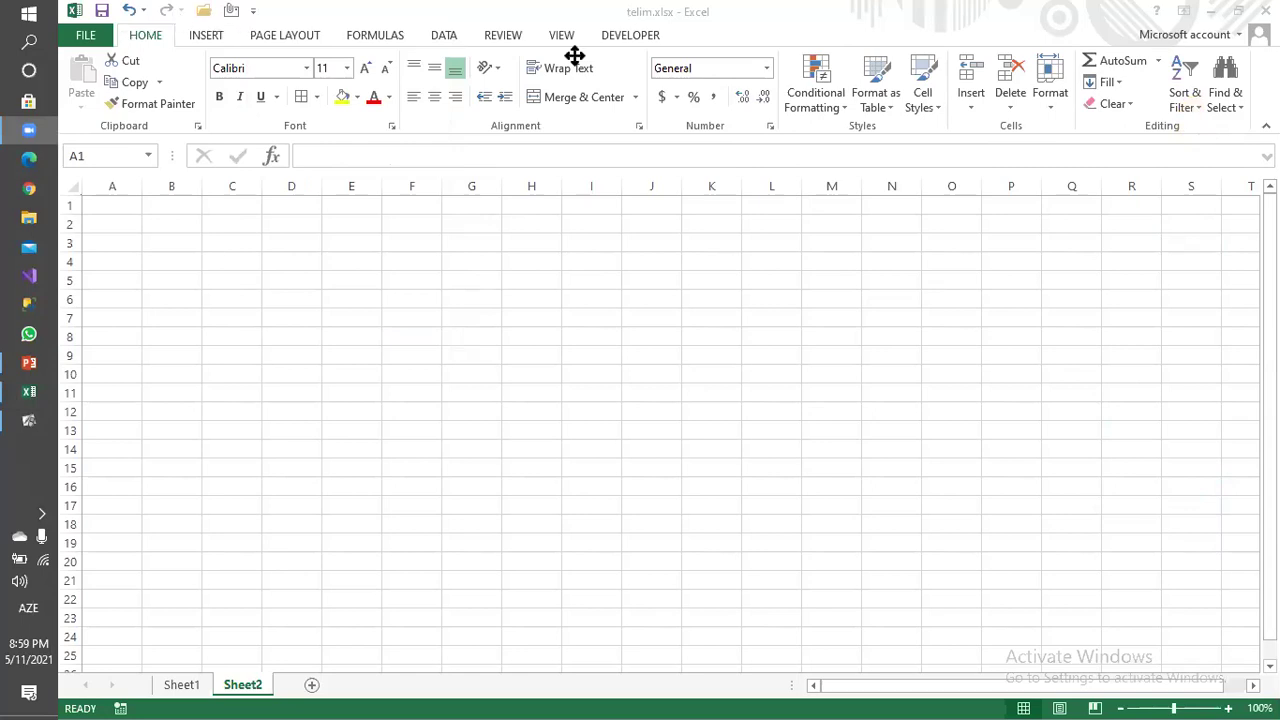
click(705, 11)
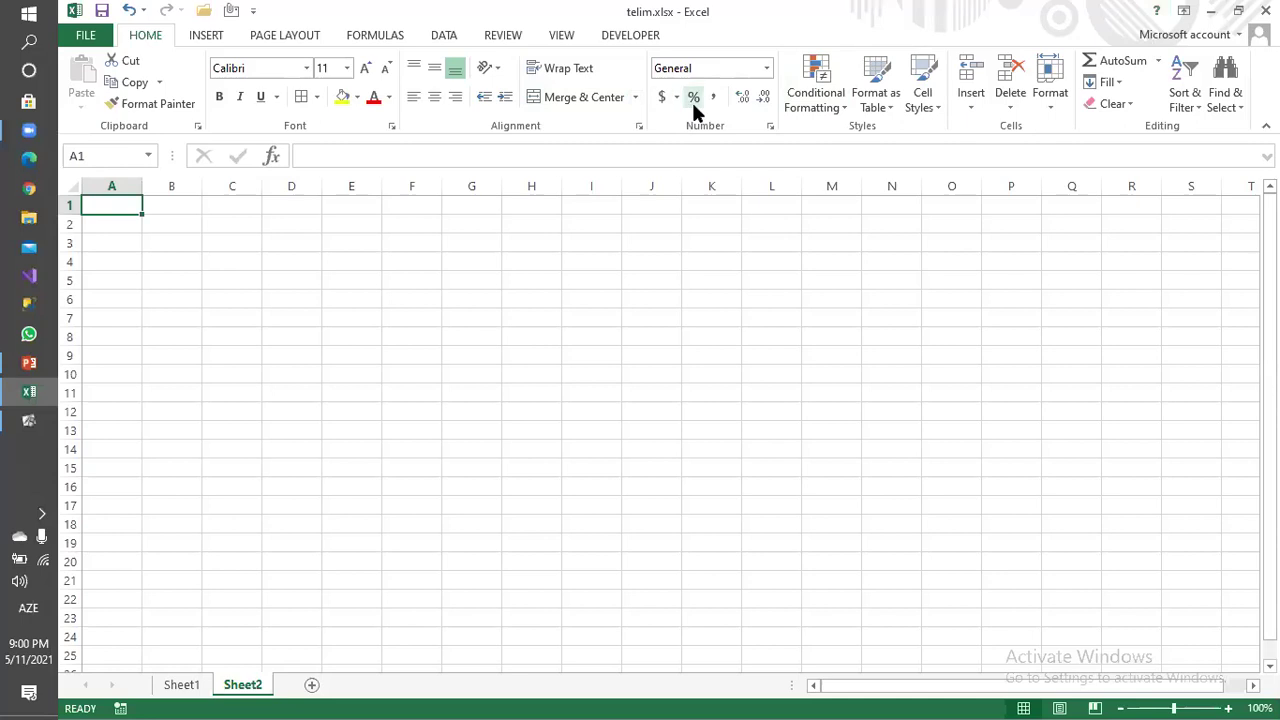
Open Excel Help, look through the popular articles and help resources, and close it.
key(F1)
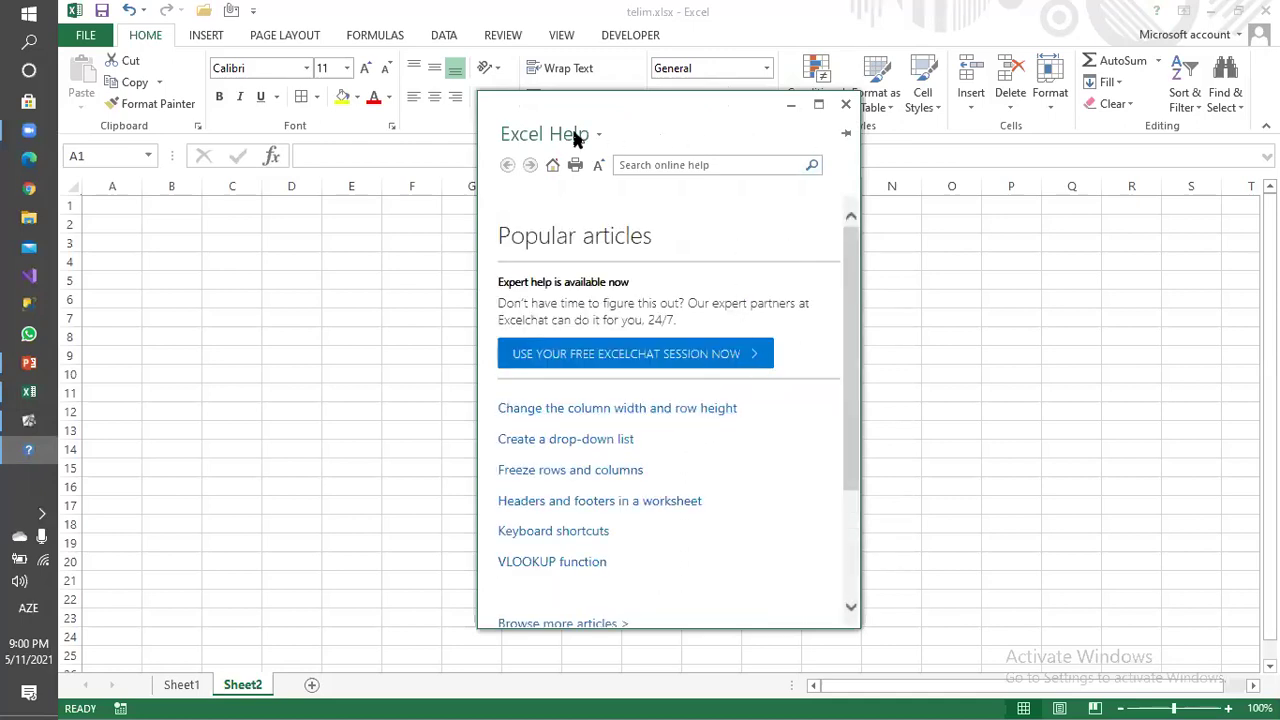
scroll(660, 409, down, 3)
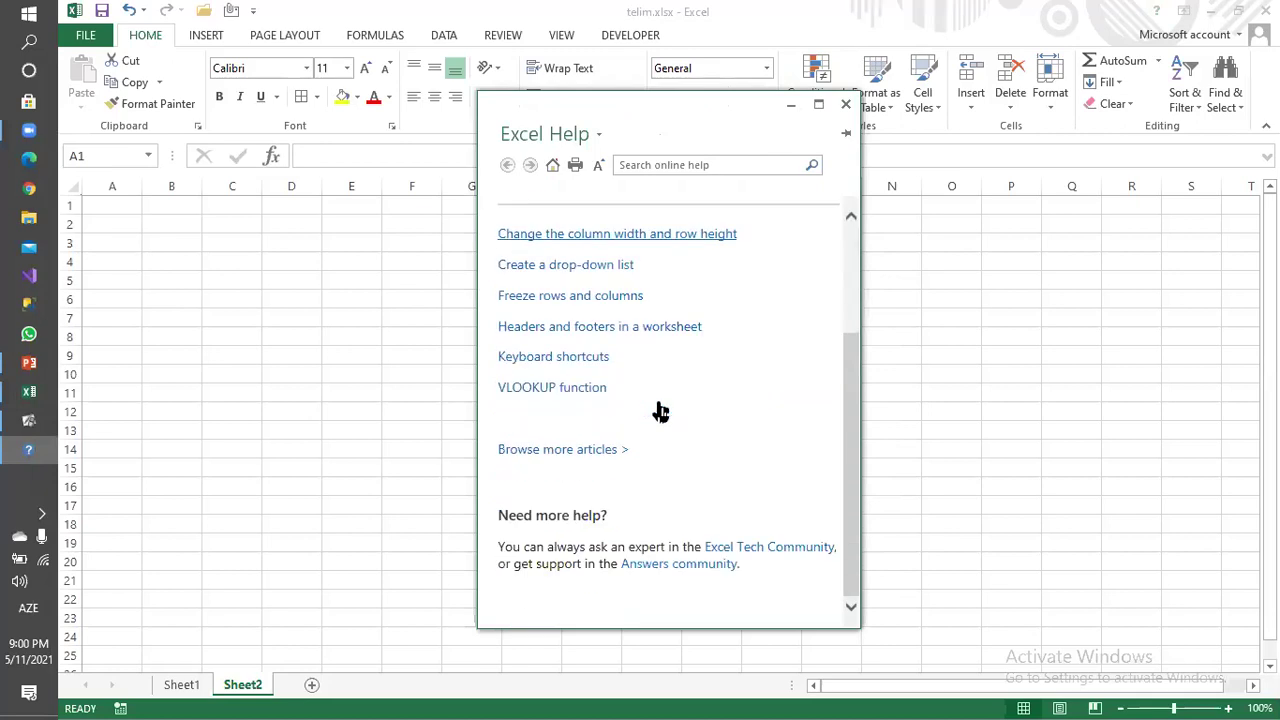
scroll(560, 430, up, 3)
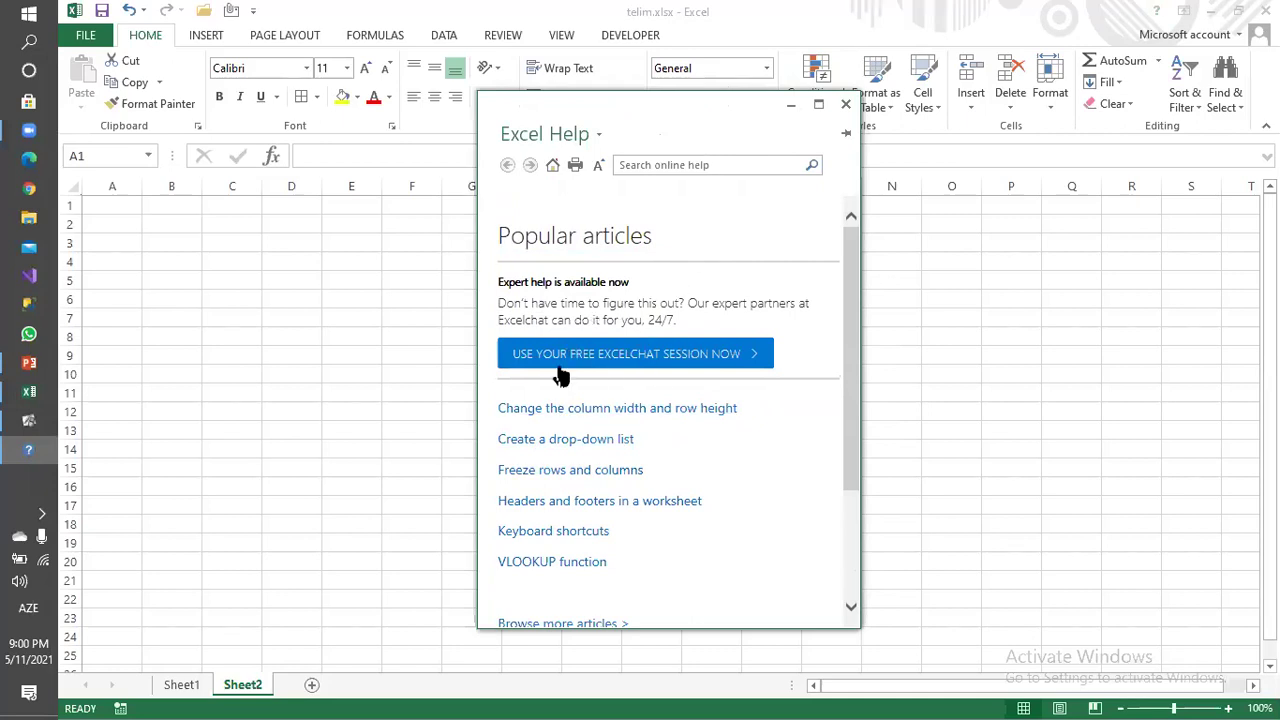
click(845, 104)
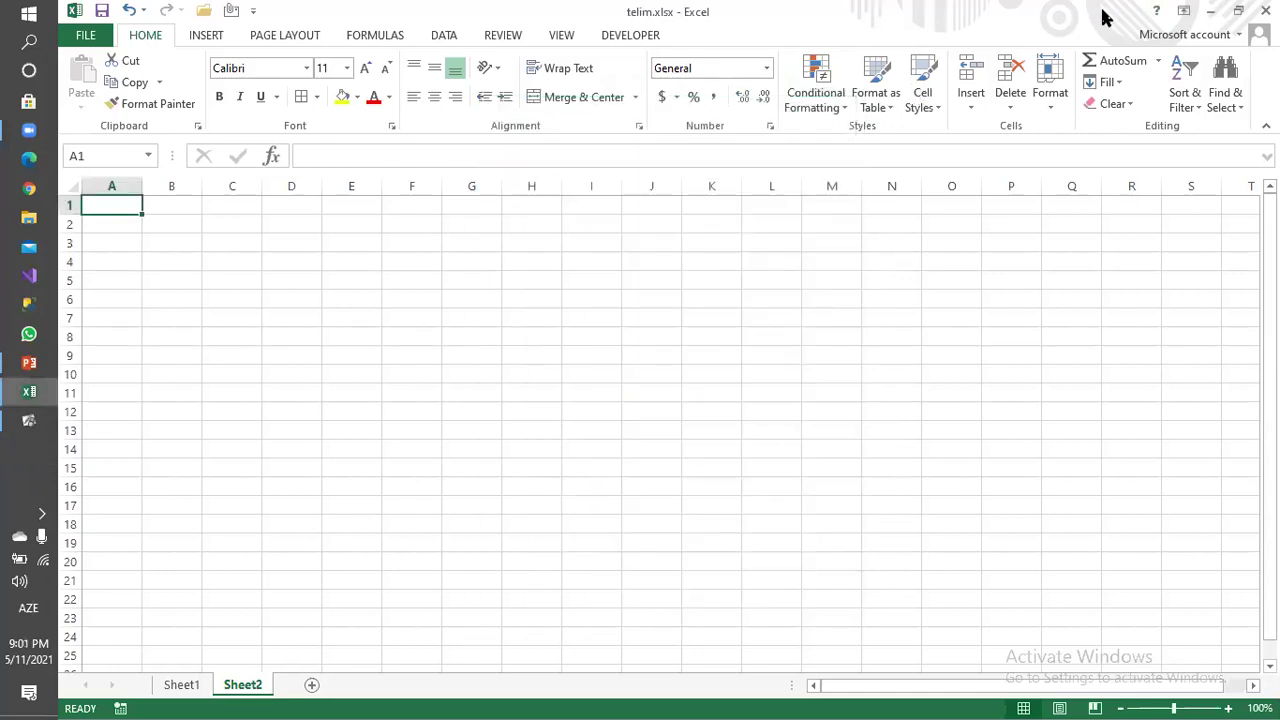
Review the Ribbon Display Options and set the ribbon to Show Tabs.
click(1184, 12)
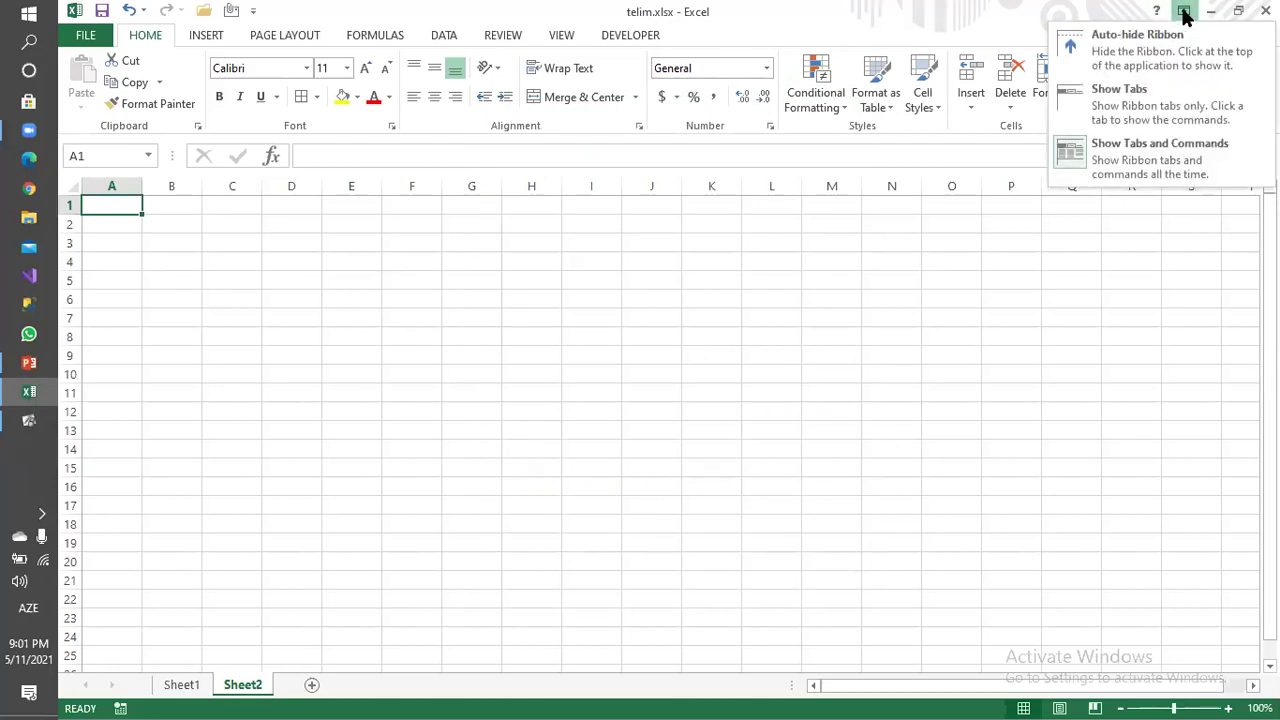
click(1012, 20)
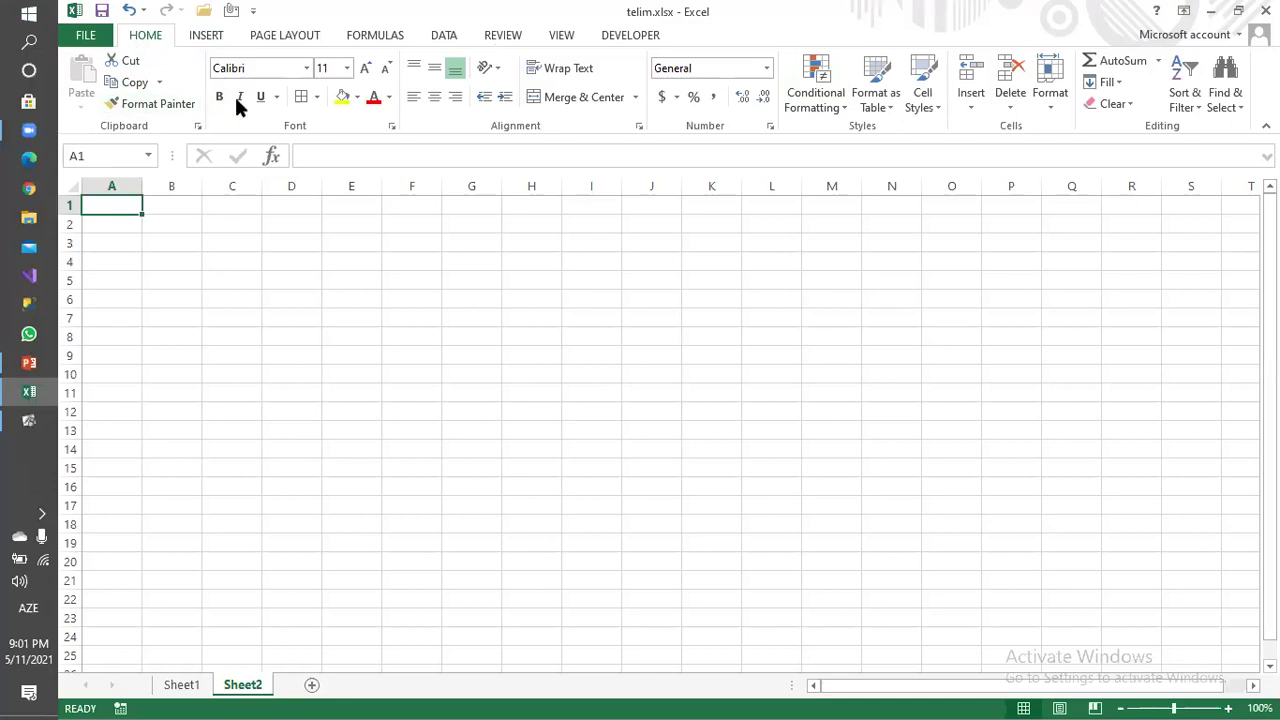
click(1186, 12)
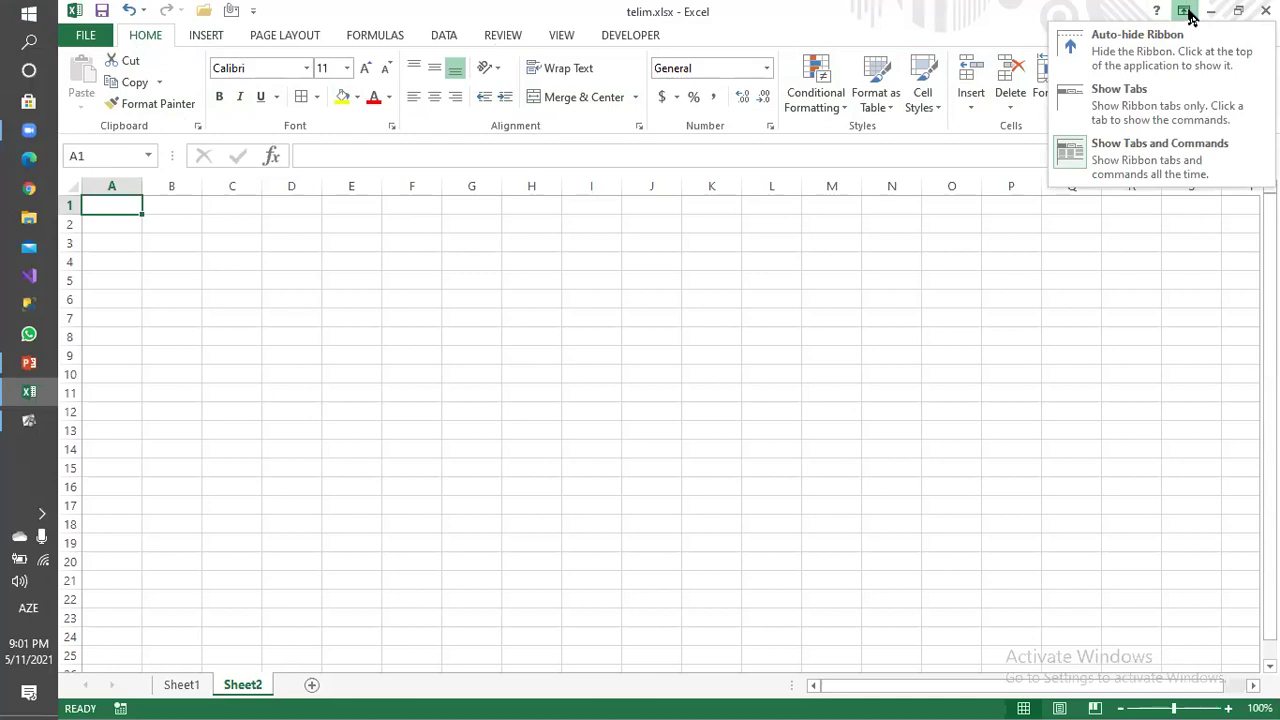
click(1097, 106)
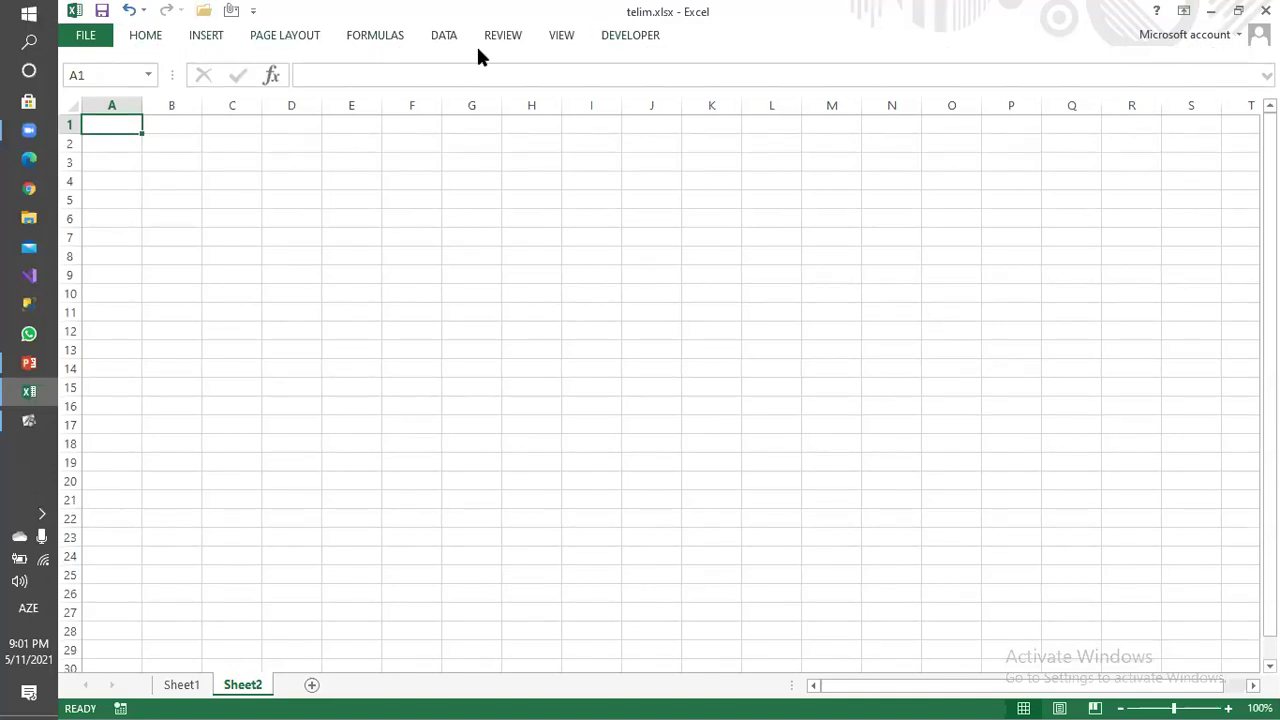
Set the ribbon to Auto-hide Ribbon, and restore it to Show Tabs and Commands.
click(1182, 10)
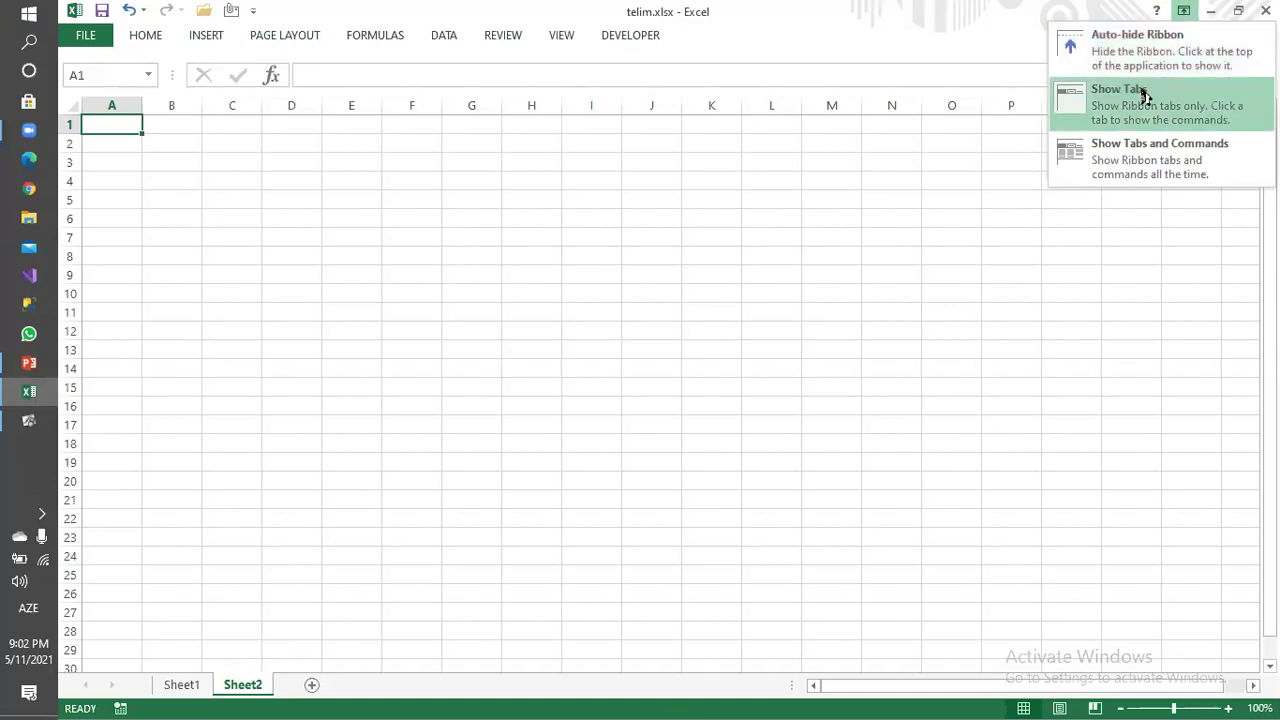
click(1160, 40)
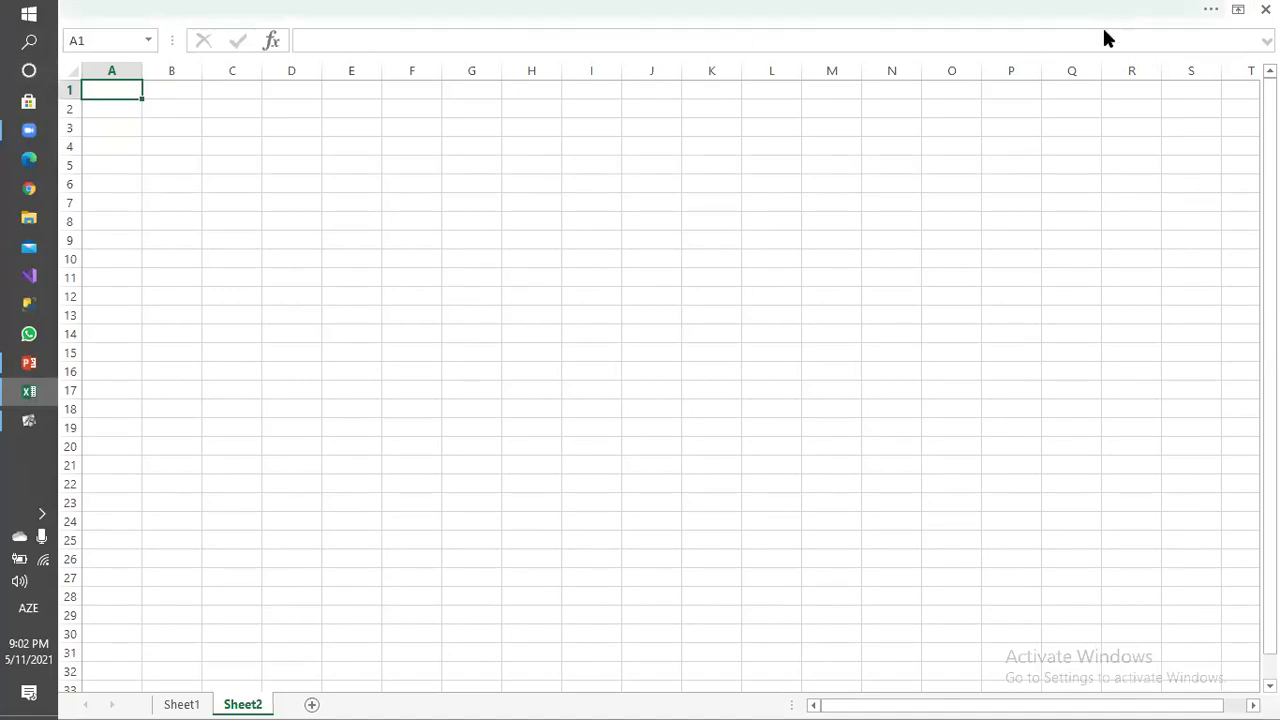
click(1239, 11)
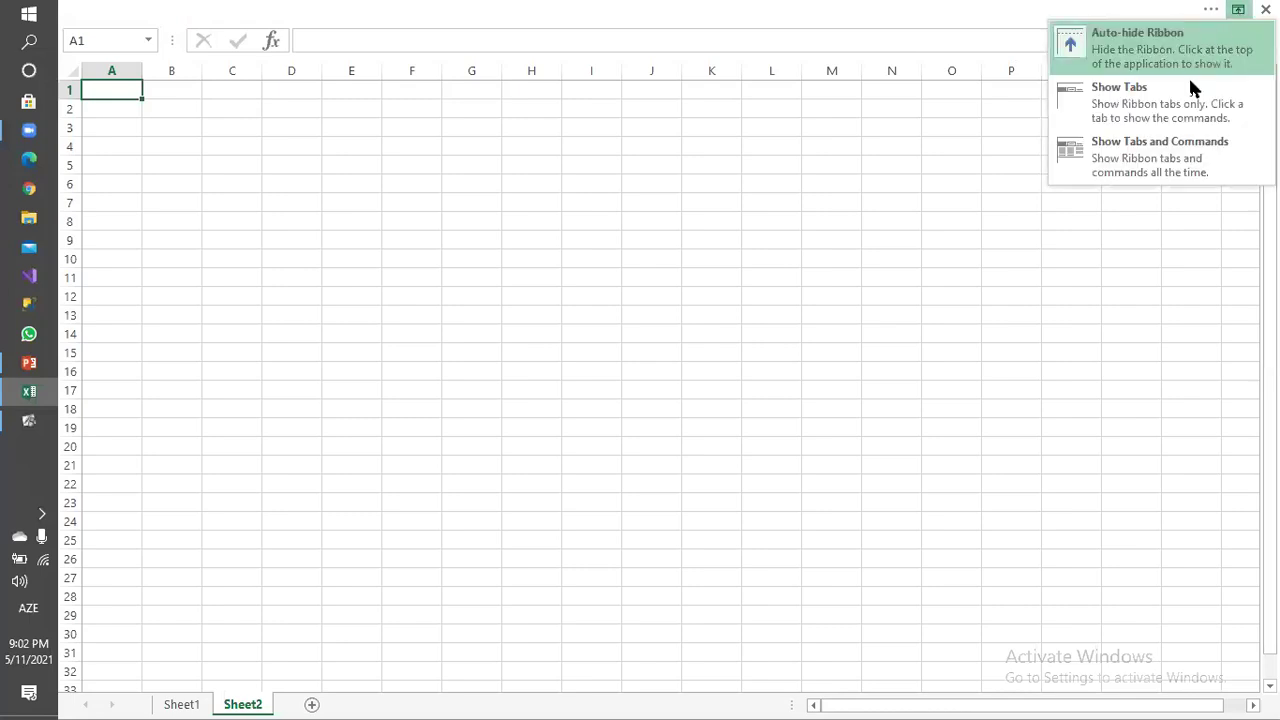
click(1163, 152)
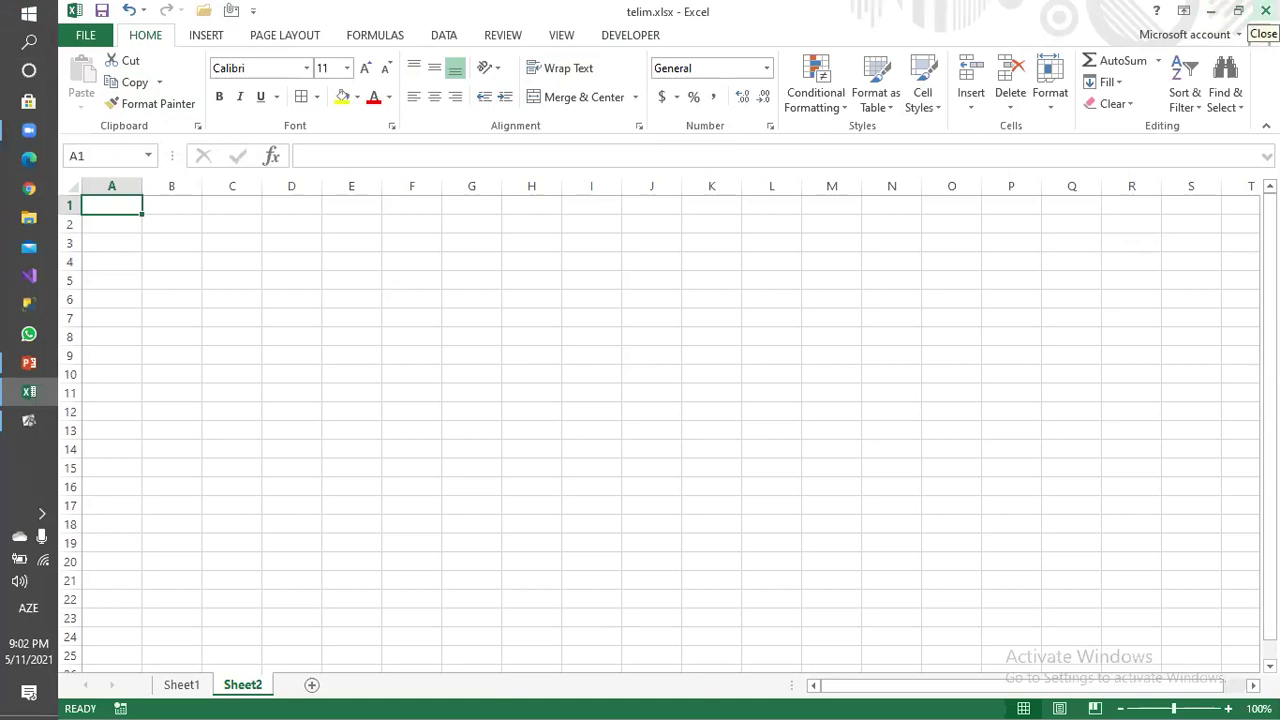
Try the window controls: minimize and bring back the workbook window, and move it at reduced size before maximizing it again.
click(1212, 12)
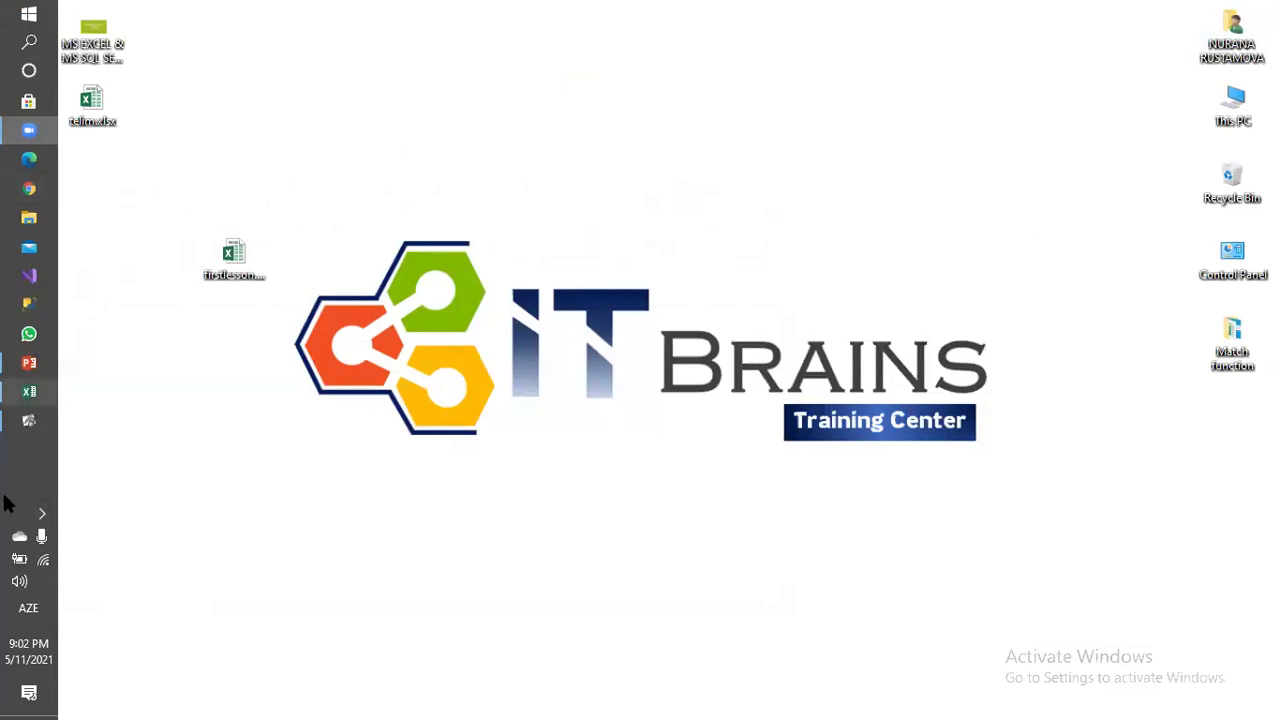
click(29, 391)
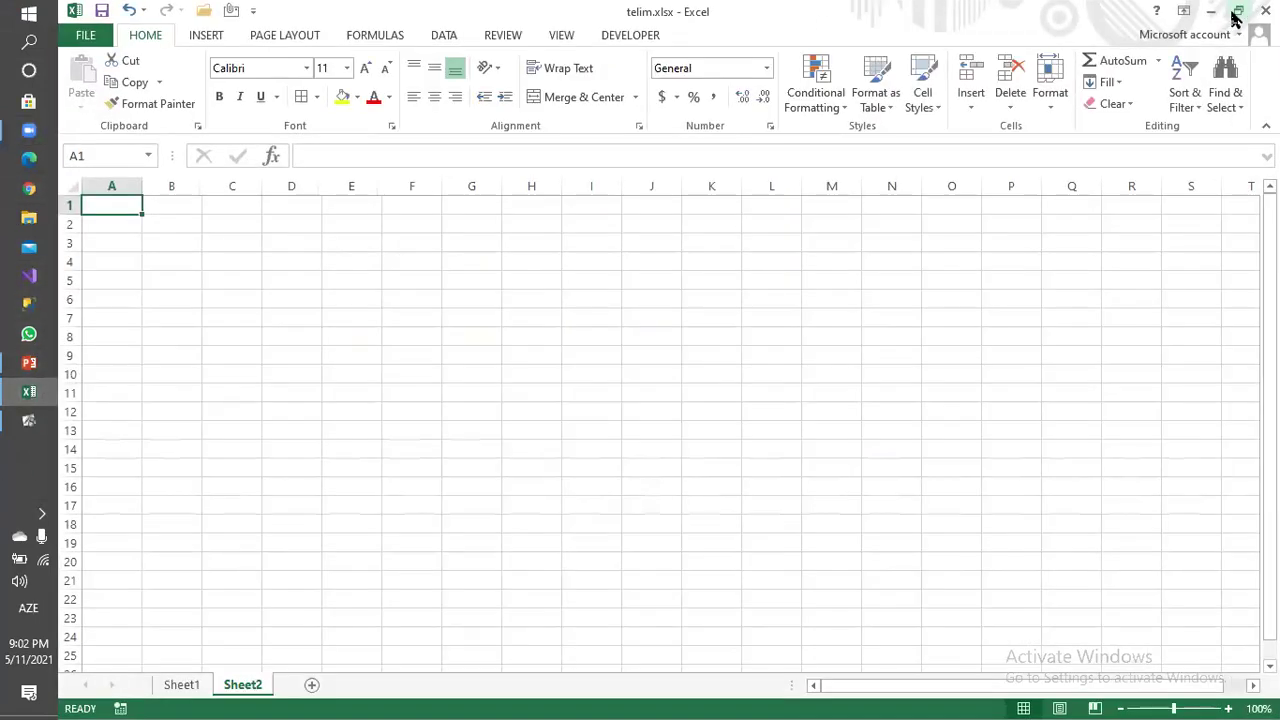
click(1240, 11)
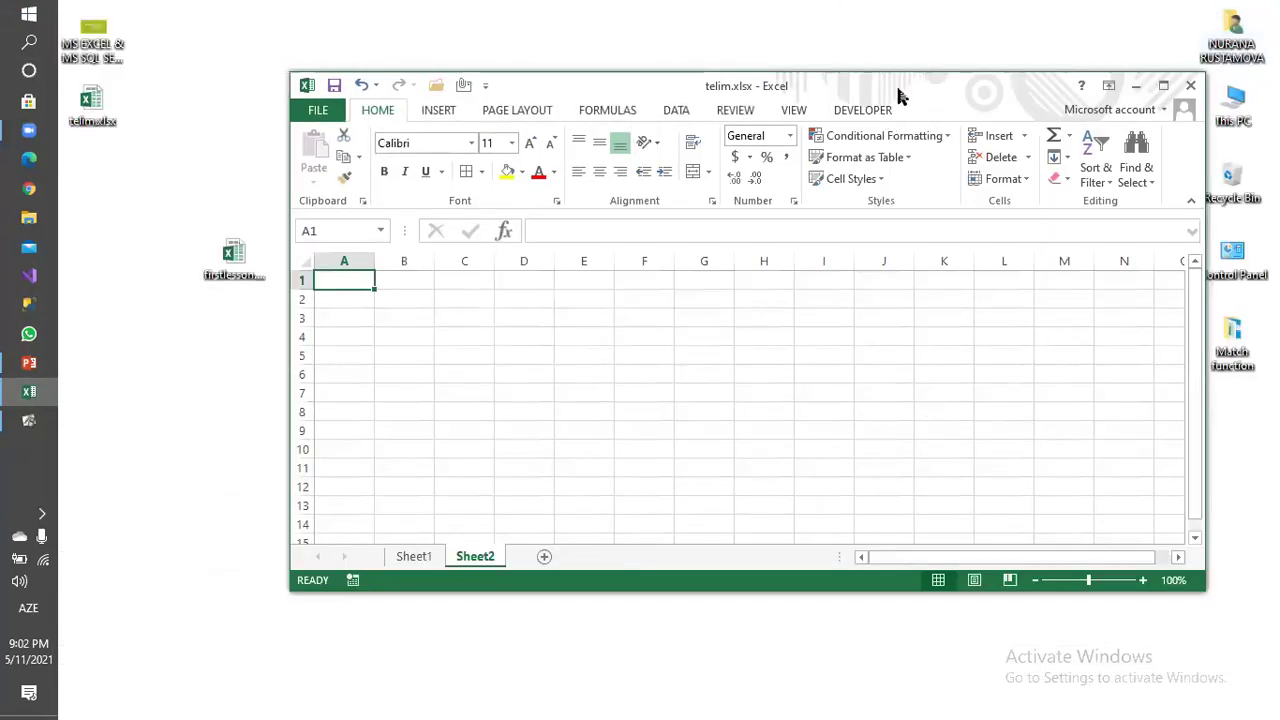
drag(897, 94, 776, 129)
click(1043, 121)
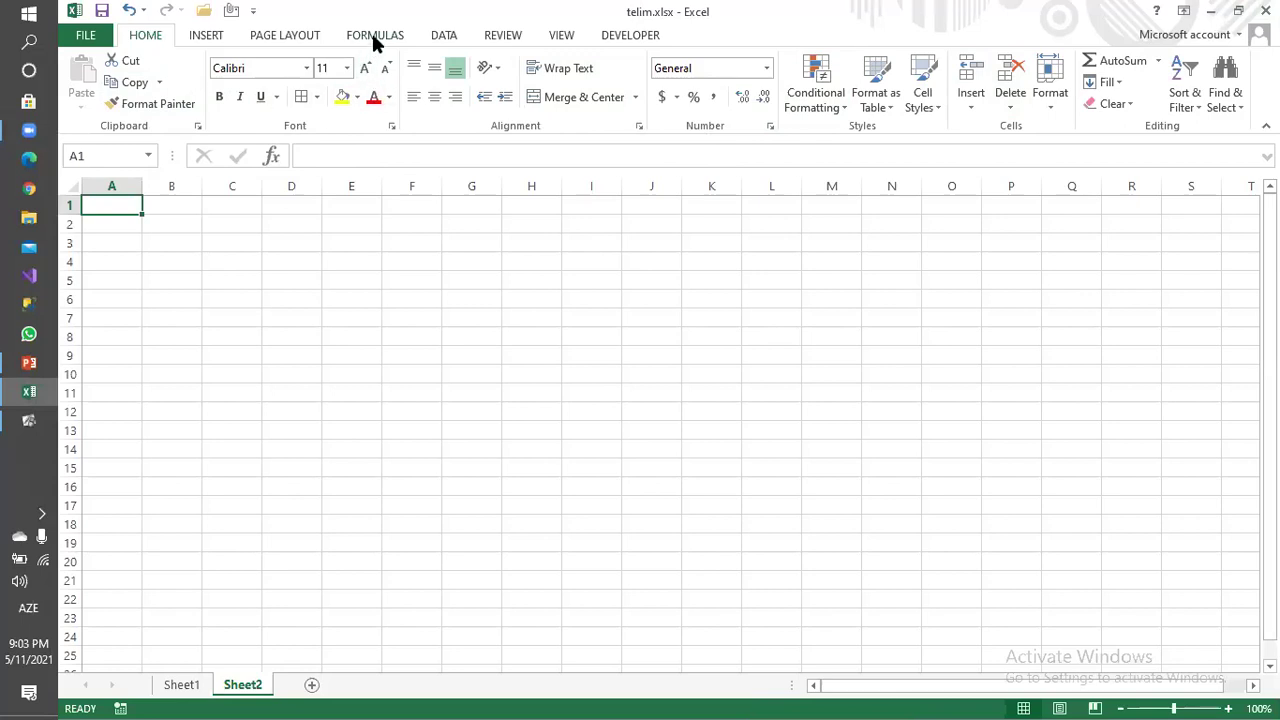
Look through the Insert, Page Layout, Formulas, Data and Developer command sets of the ribbon and return to the Home commands.
click(208, 38)
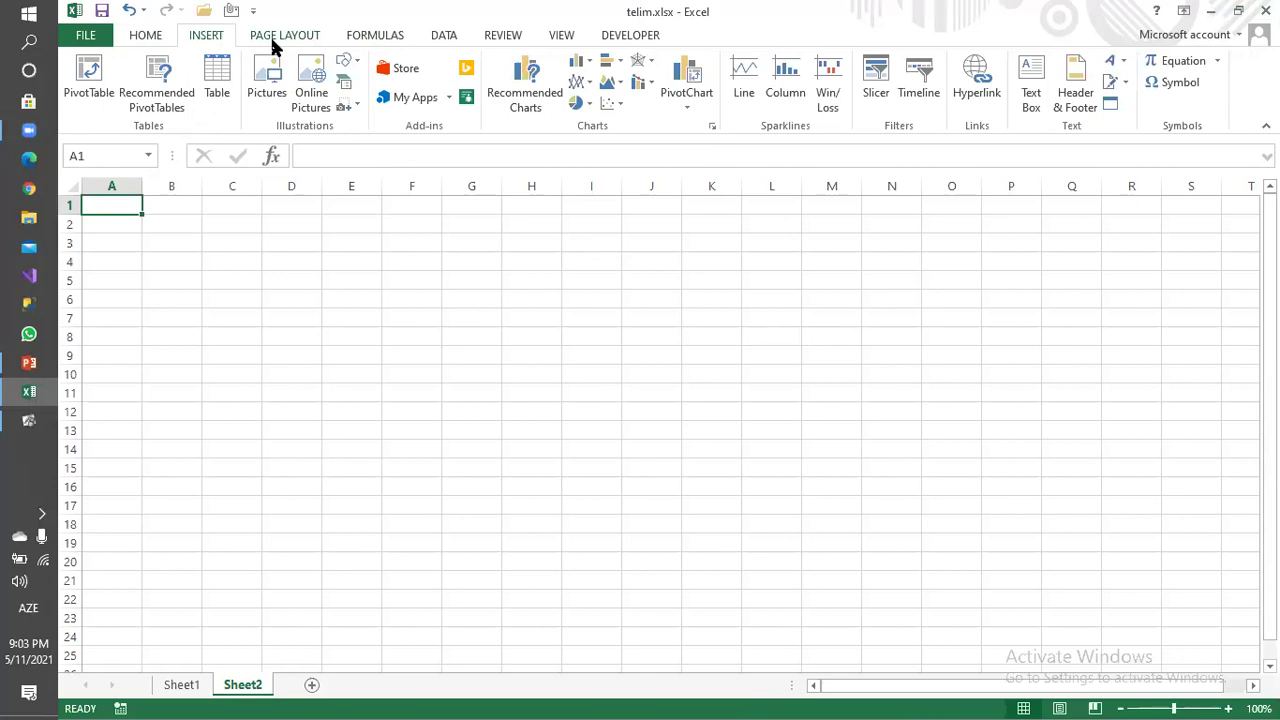
click(280, 40)
click(340, 40)
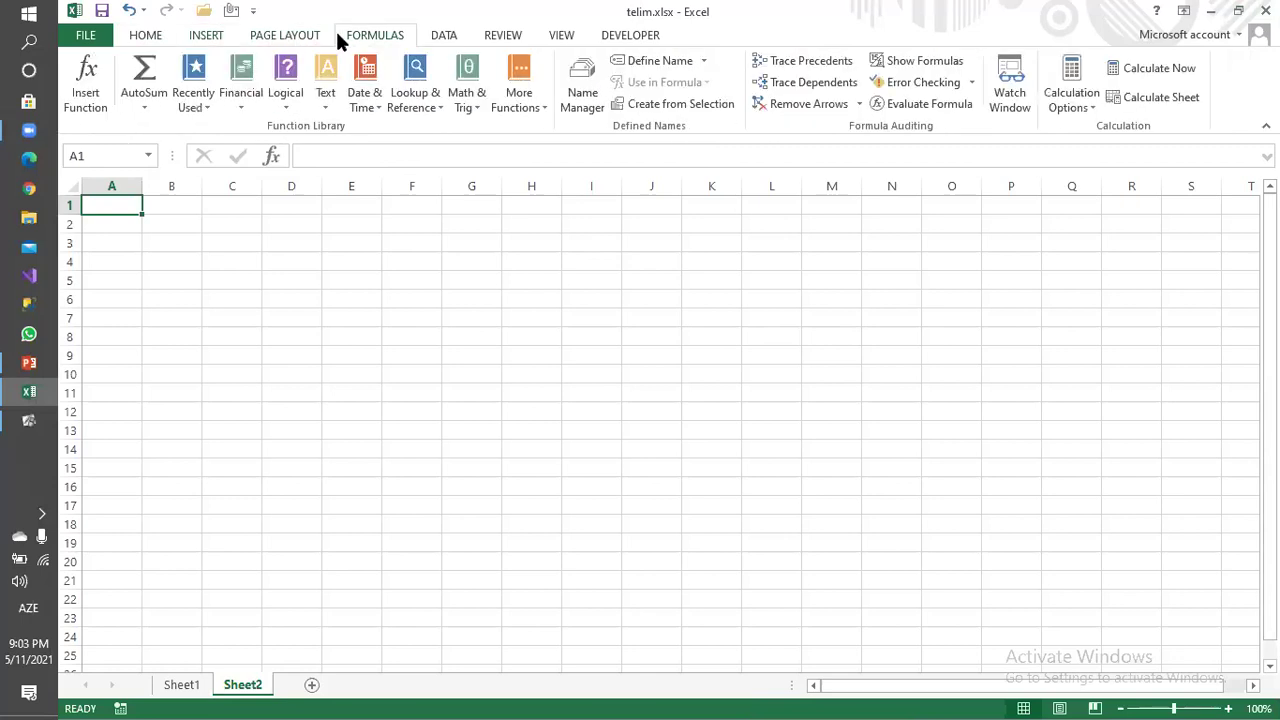
click(434, 38)
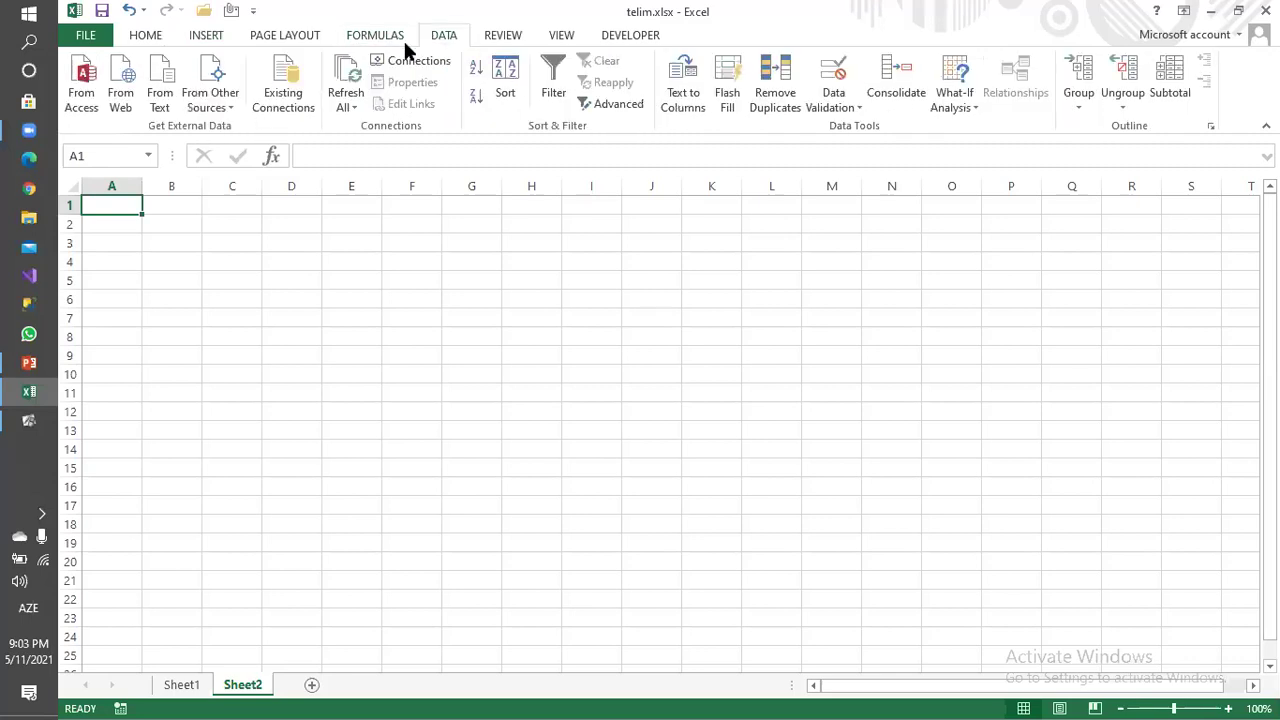
click(605, 34)
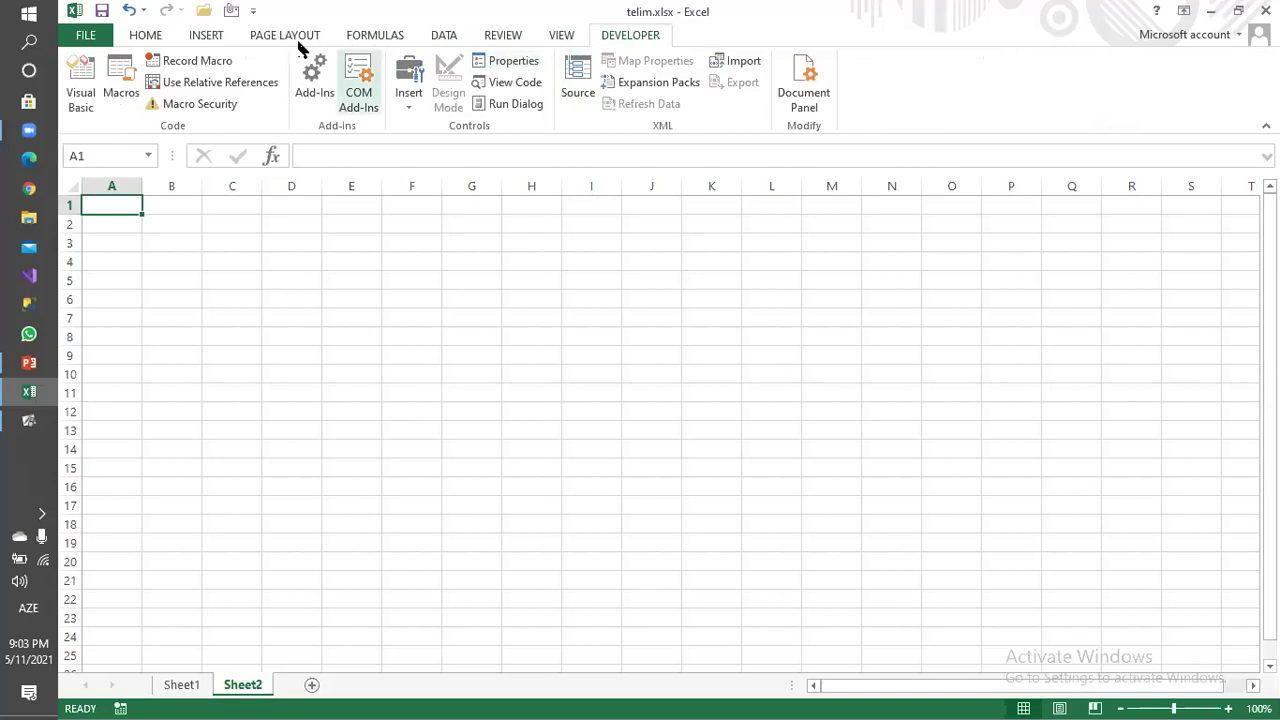
click(163, 38)
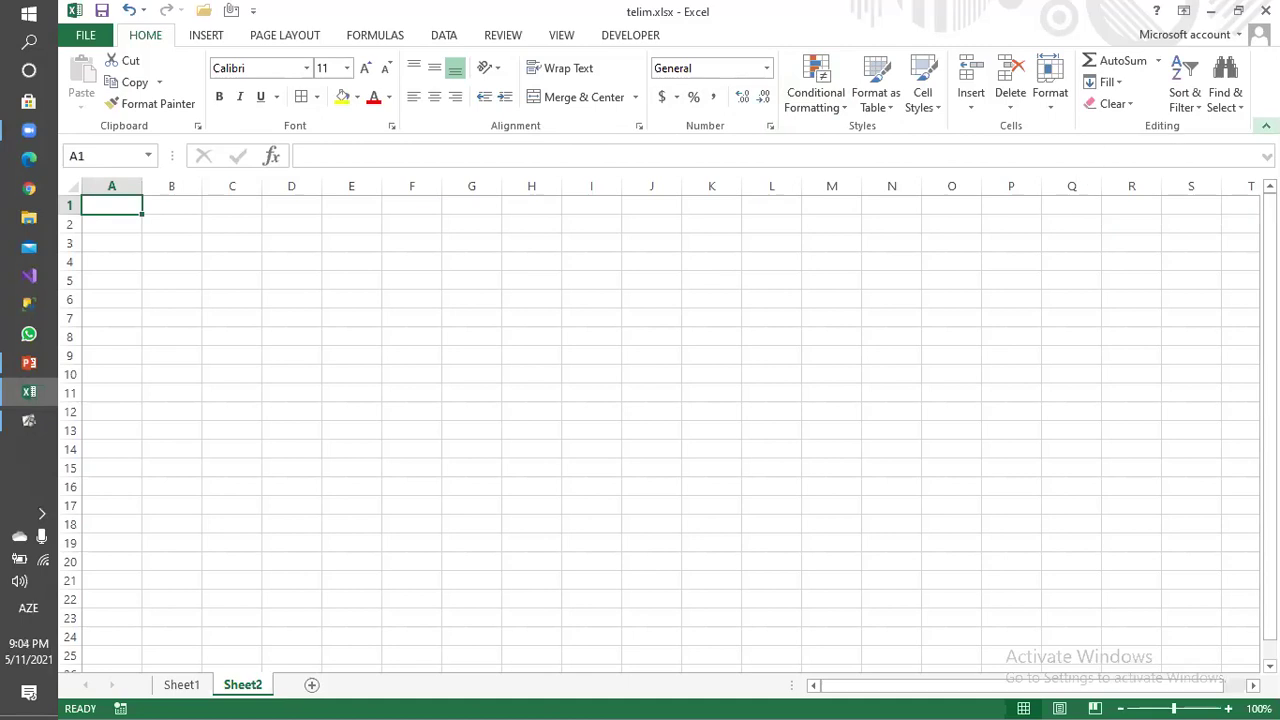
Collapse the ribbon to its tabs only and restore it to Show Tabs and Commands.
click(1266, 125)
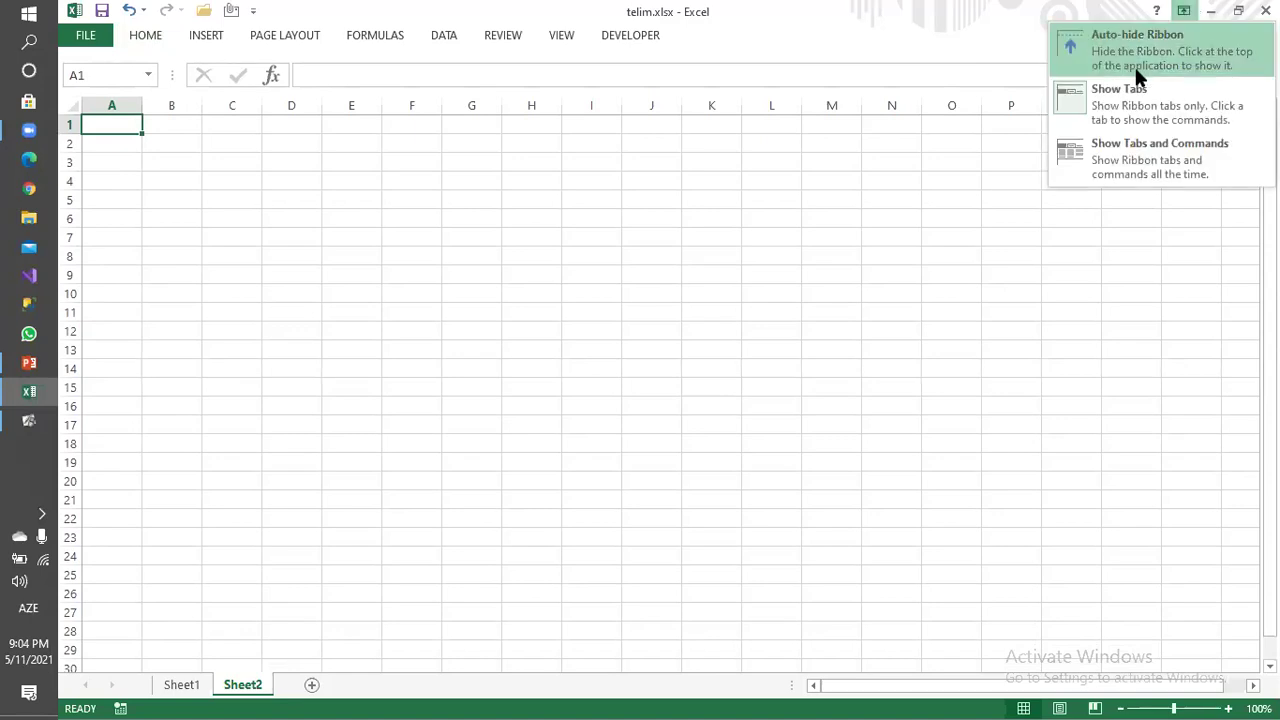
click(1148, 170)
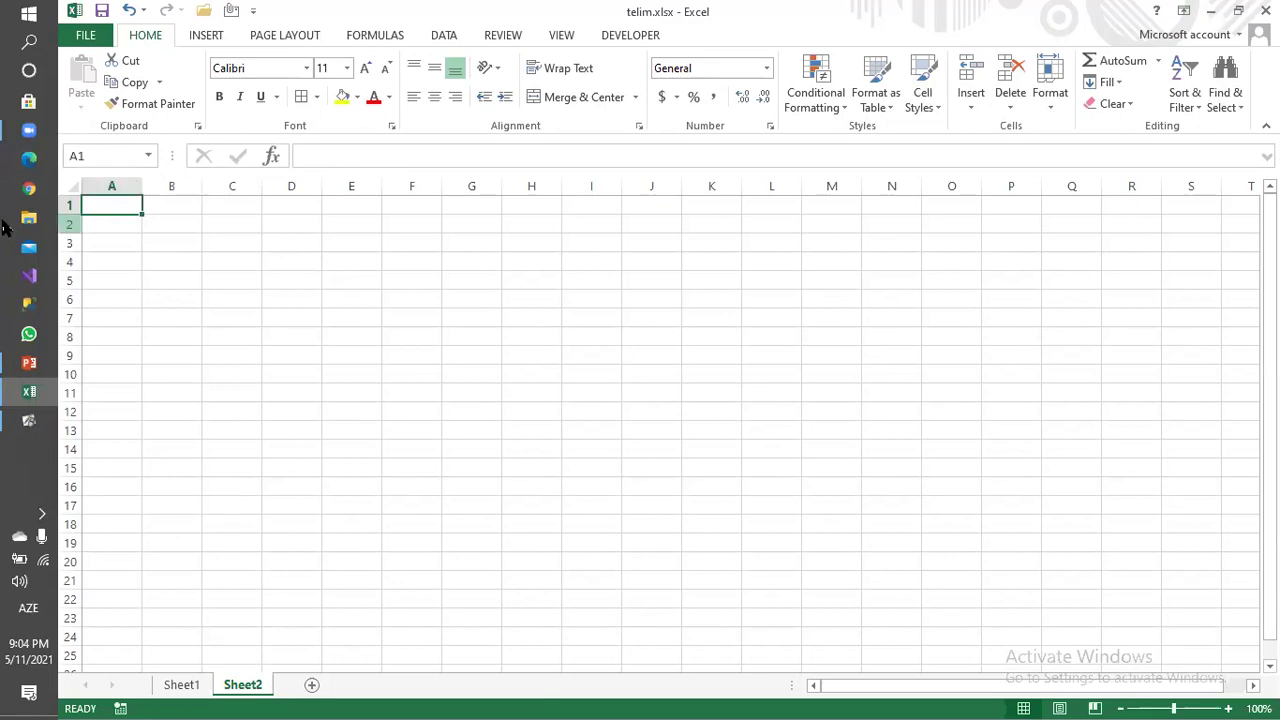
Select cells F3, D4 and A1 in turn on Sheet2 to examine their cell addresses.
click(428, 238)
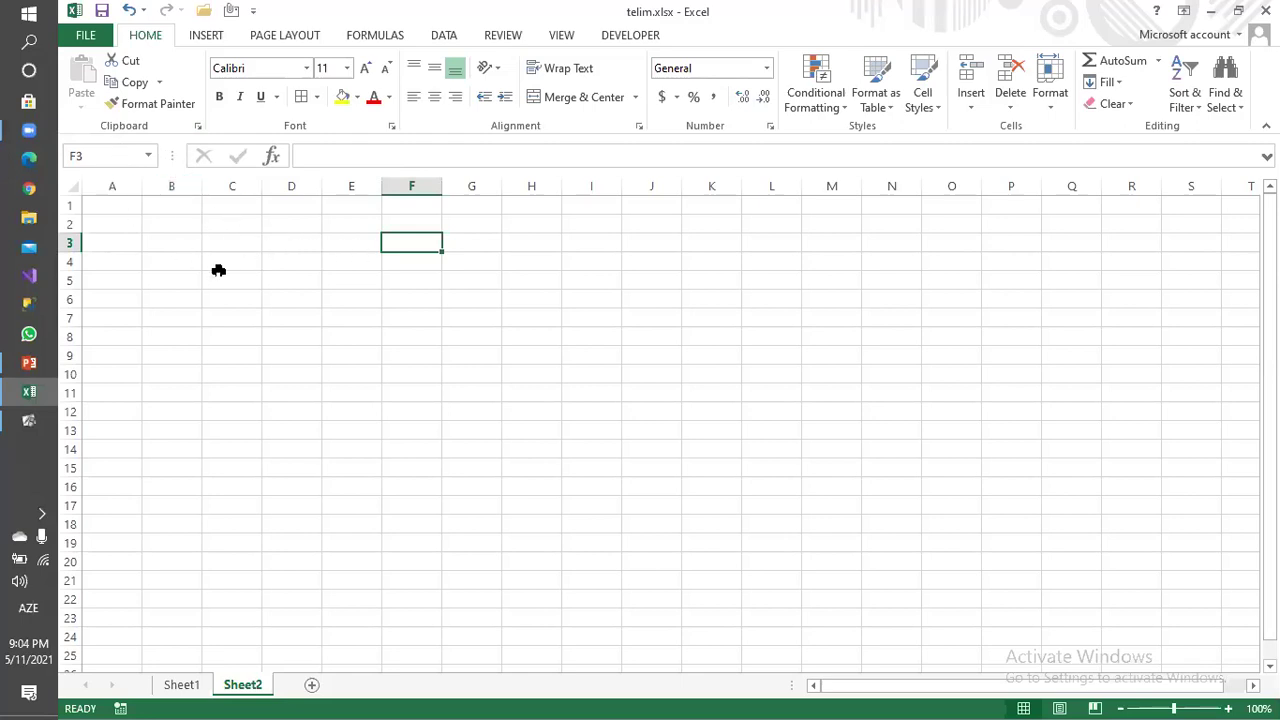
click(295, 263)
click(130, 207)
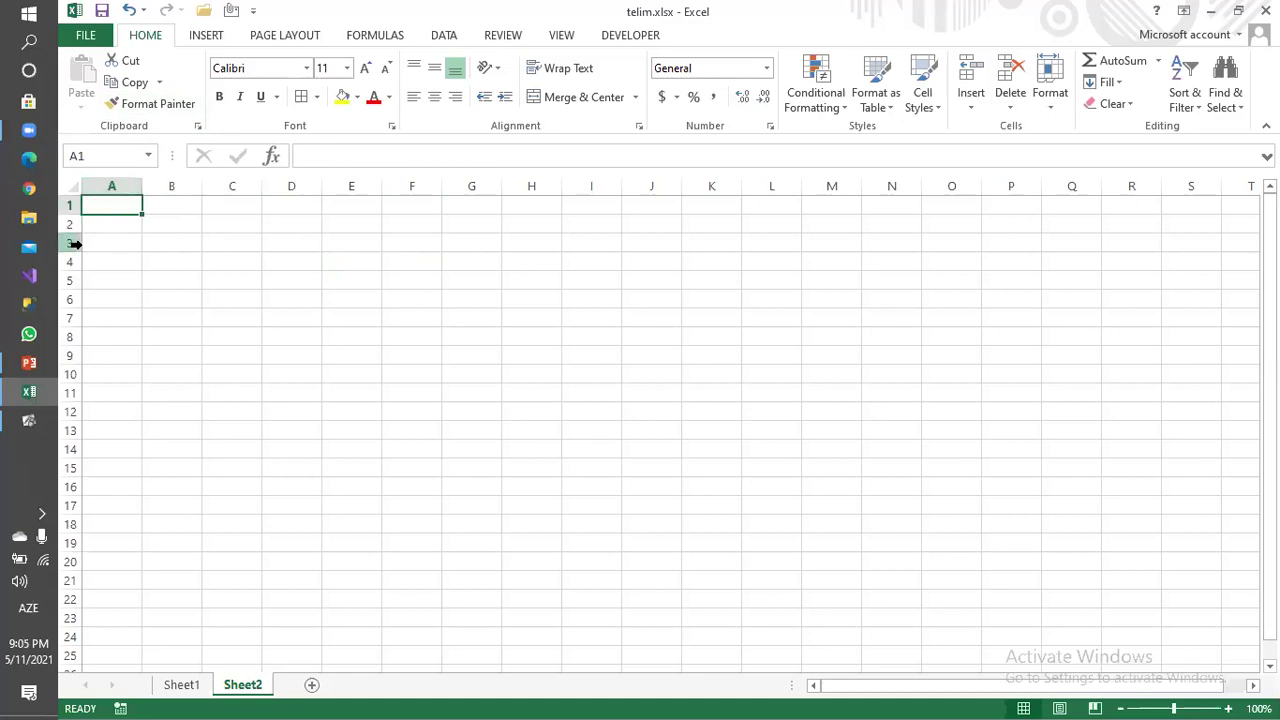
Select all of column A and all of row 1, followed by the single cells A1 and C3.
click(112, 188)
click(72, 205)
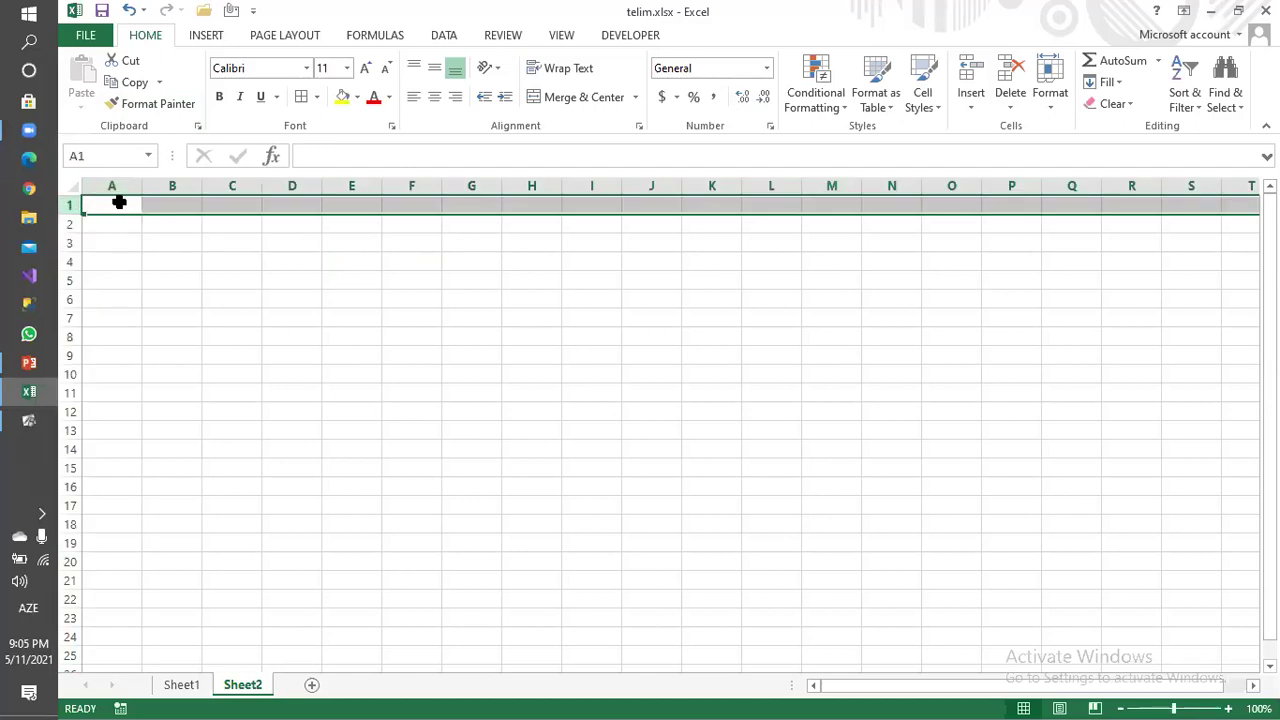
click(124, 205)
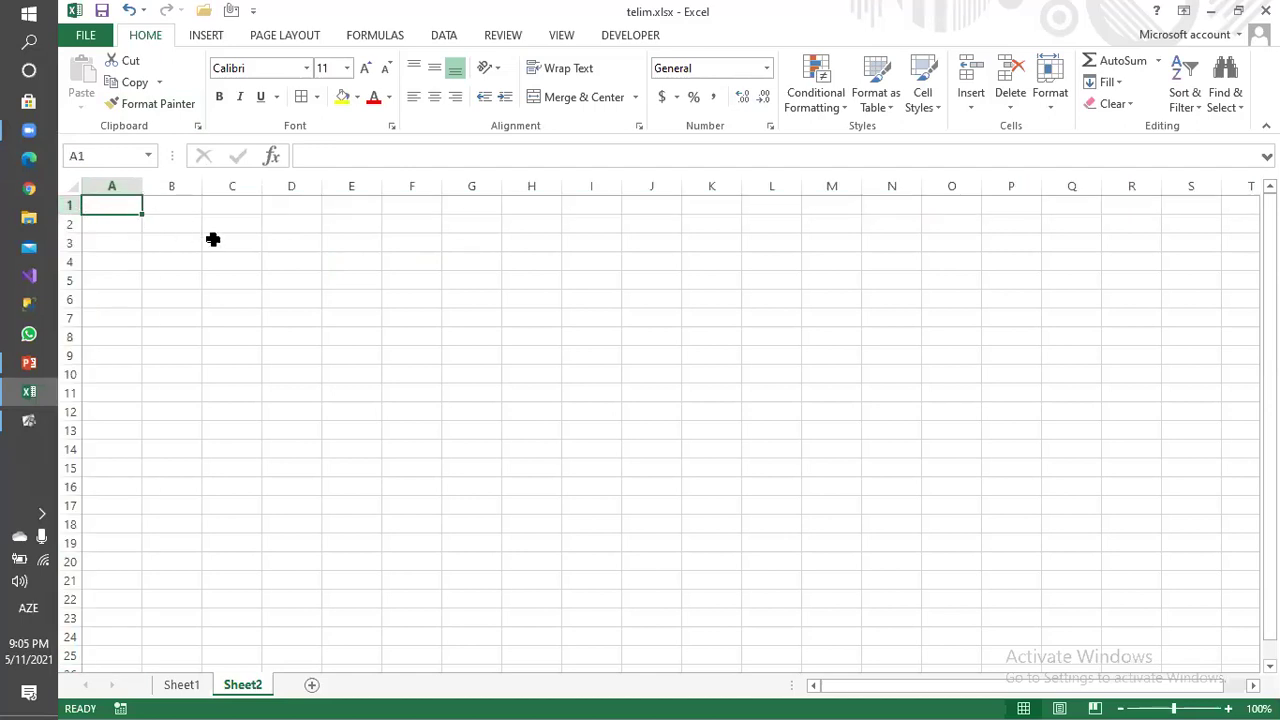
click(257, 240)
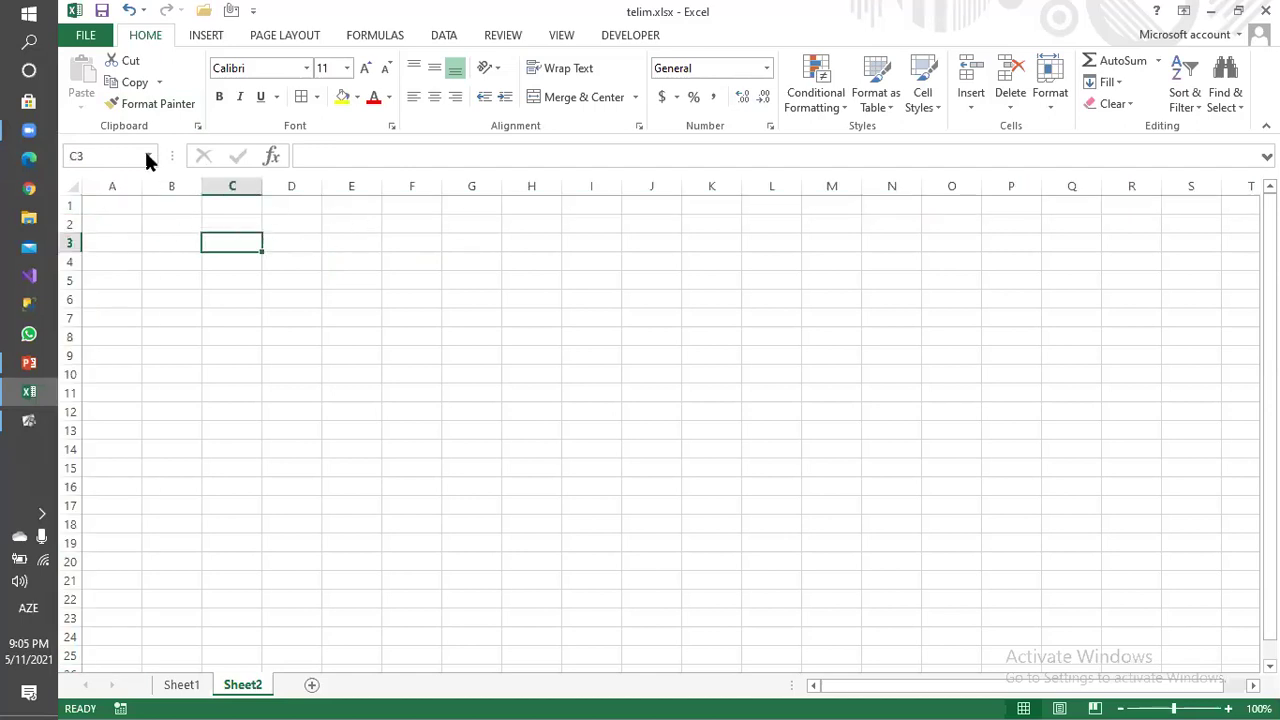
Select cell D5 on Sheet2 and open its empty contents for editing in the formula bar.
click(372, 226)
click(278, 284)
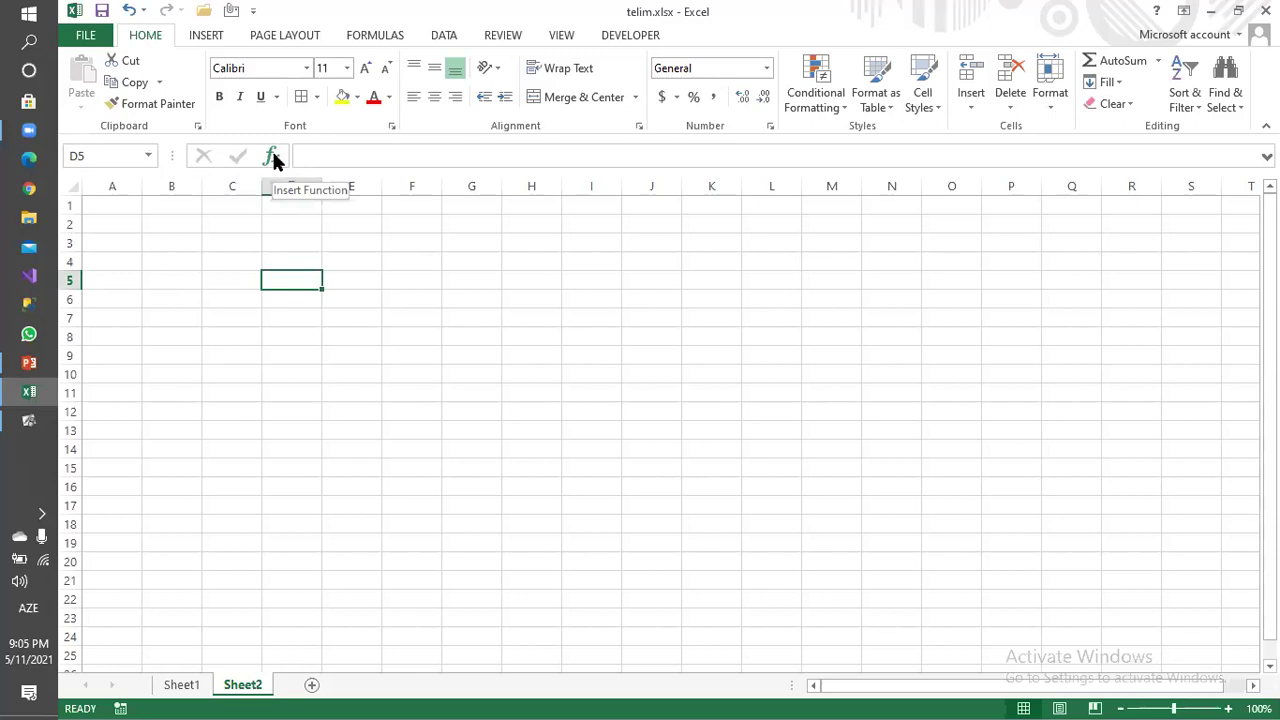
click(333, 157)
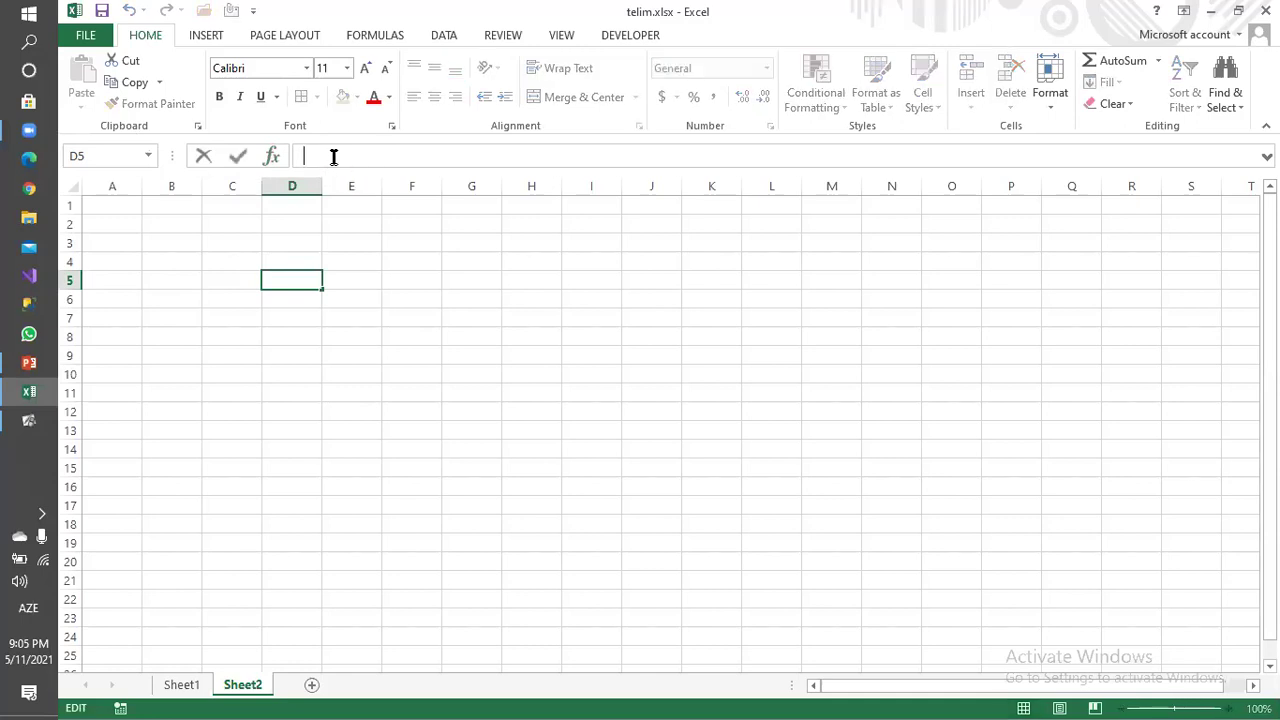
Enter the formula =TODAY() in cell D3 of Sheet2.
click(306, 240)
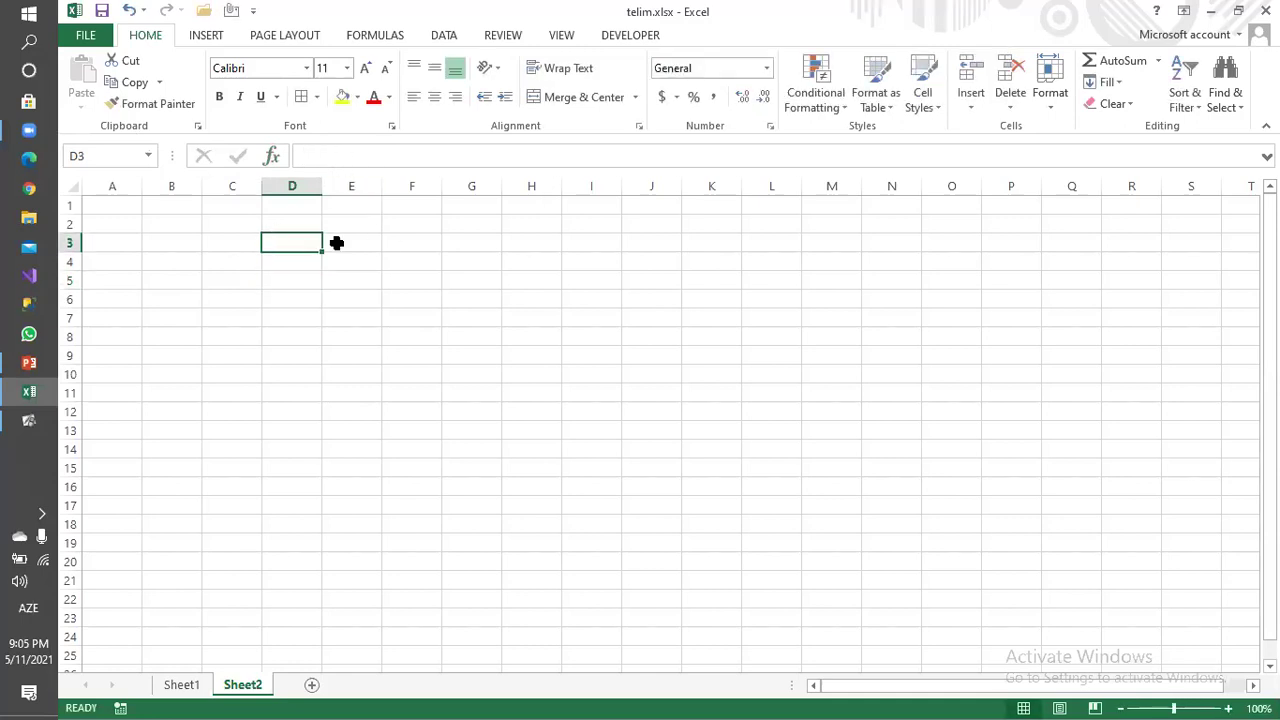
text(=t)
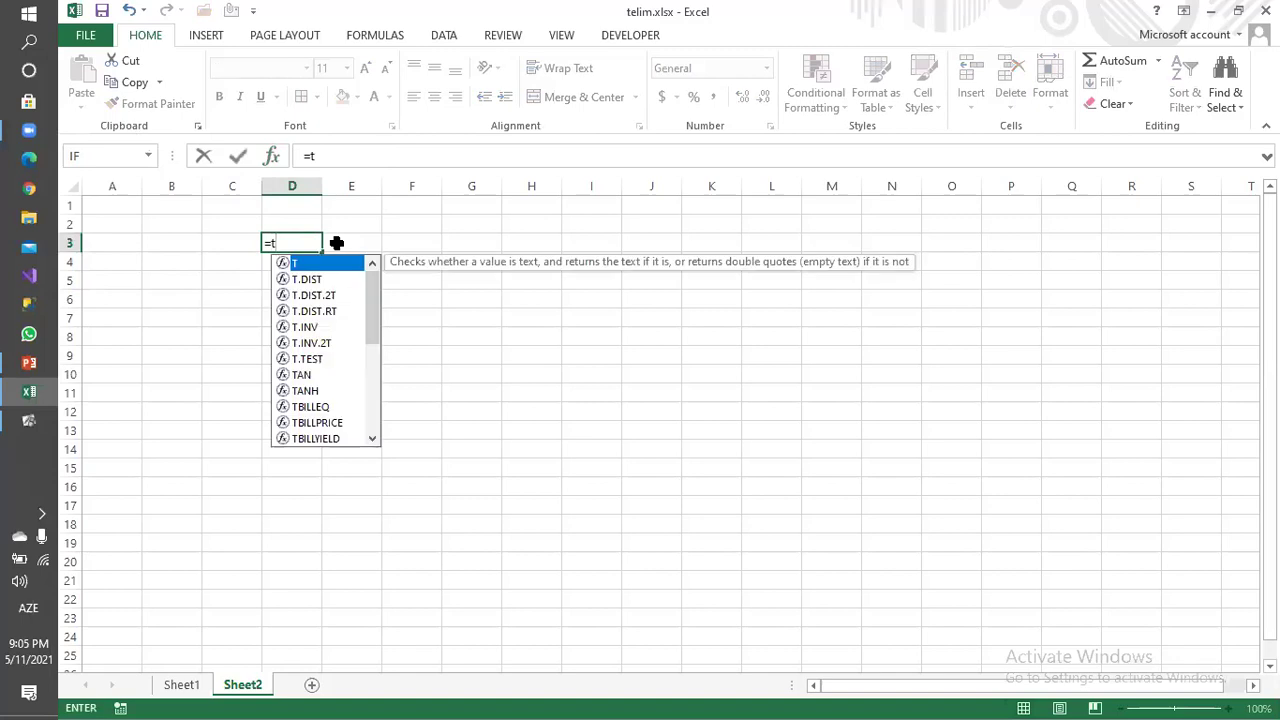
text(oda)
key(Tab)
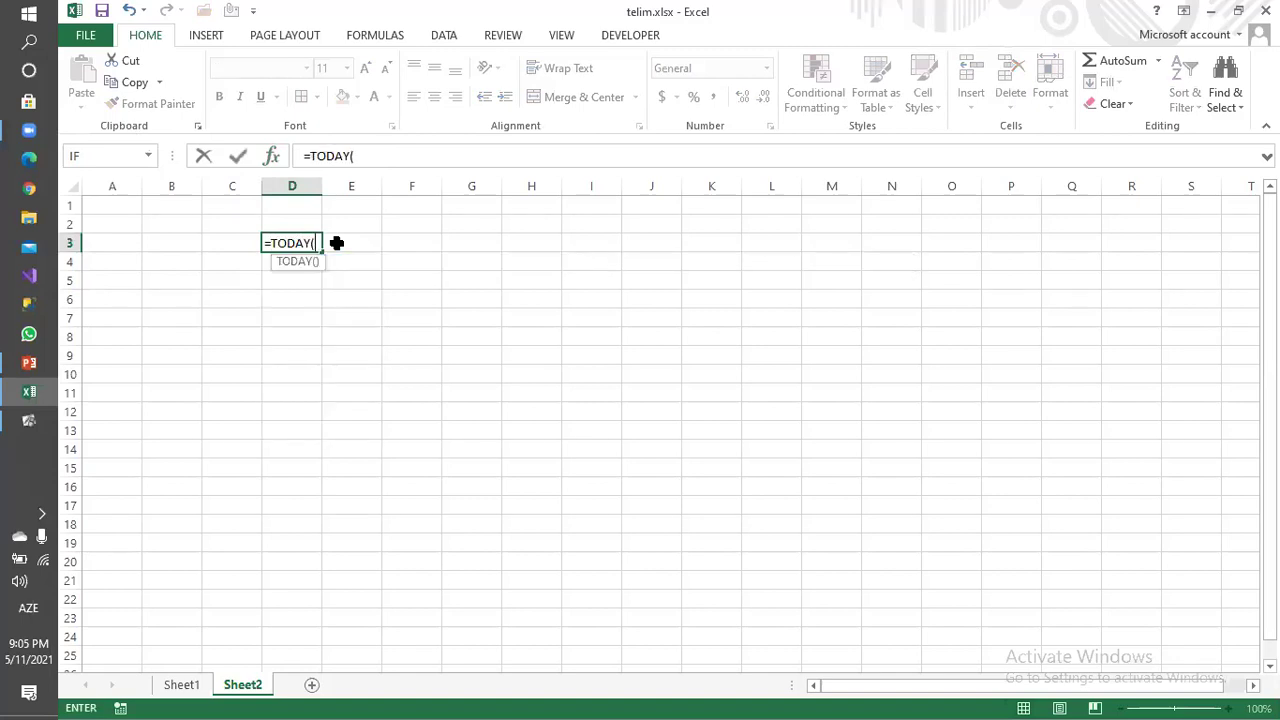
key(Return)
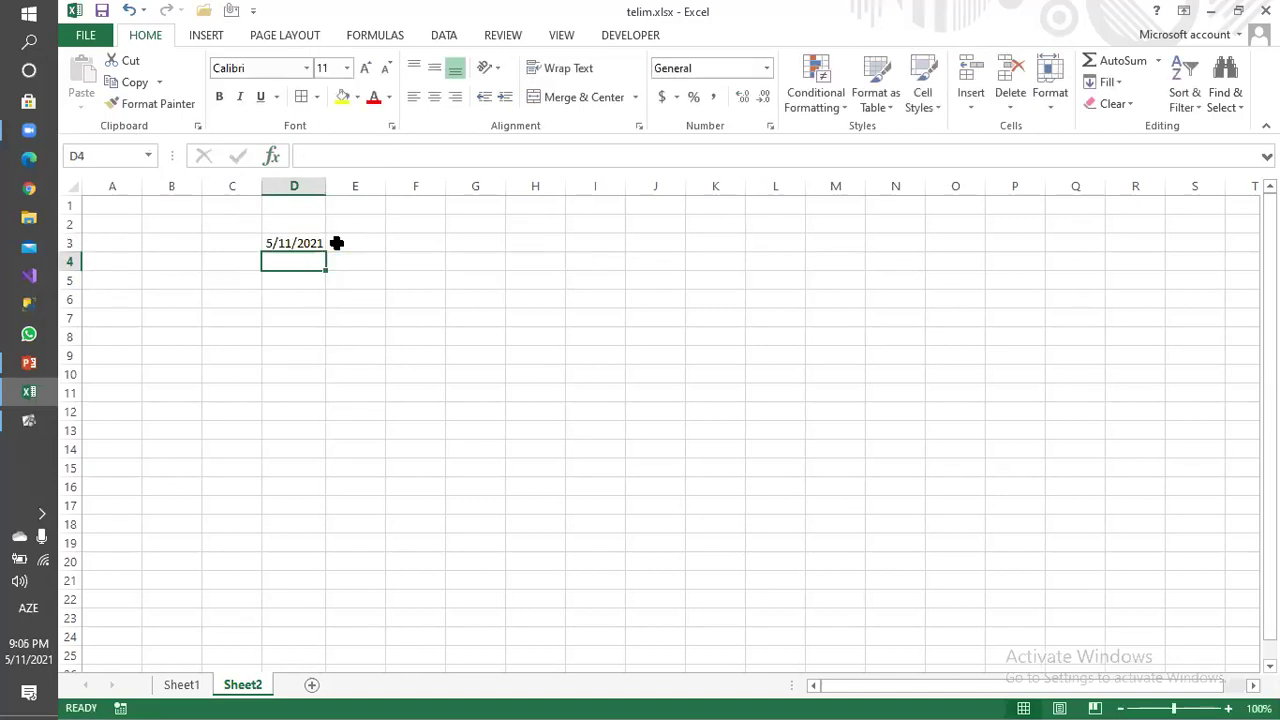
Examine the formula behind the date in cell D3 by highlighting it in the formula bar.
key(Up)
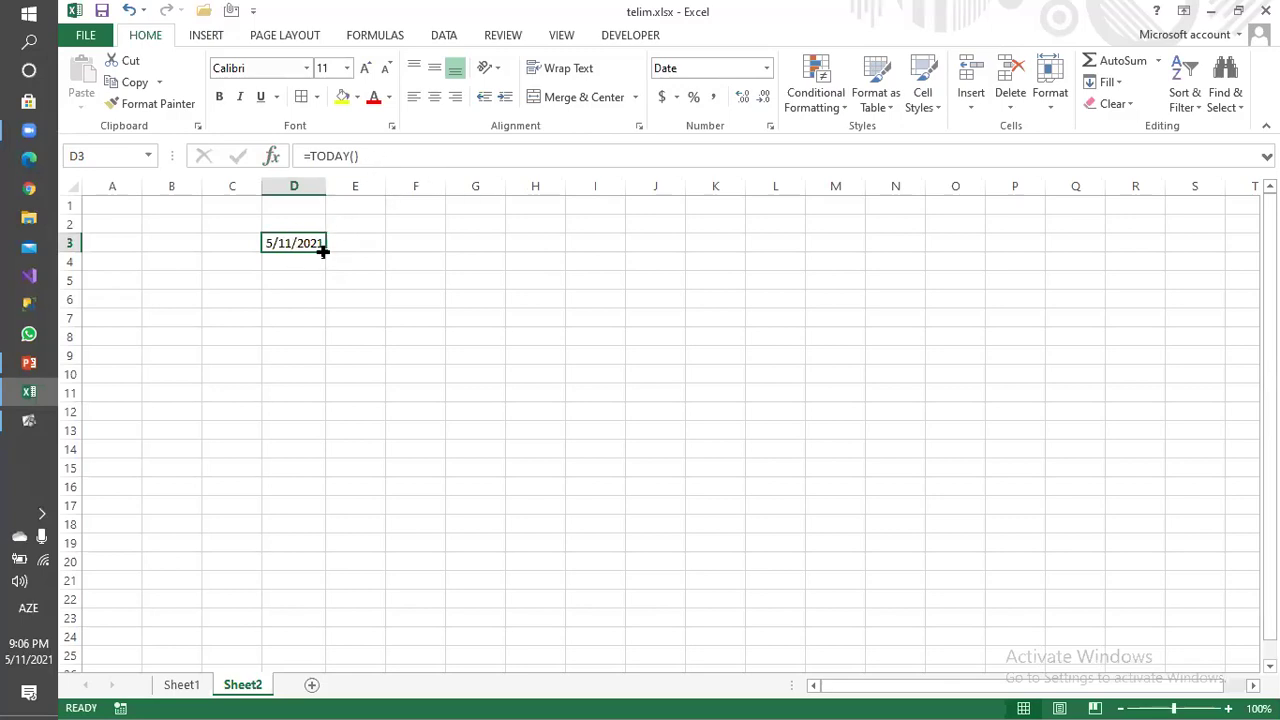
drag(300, 155, 390, 148)
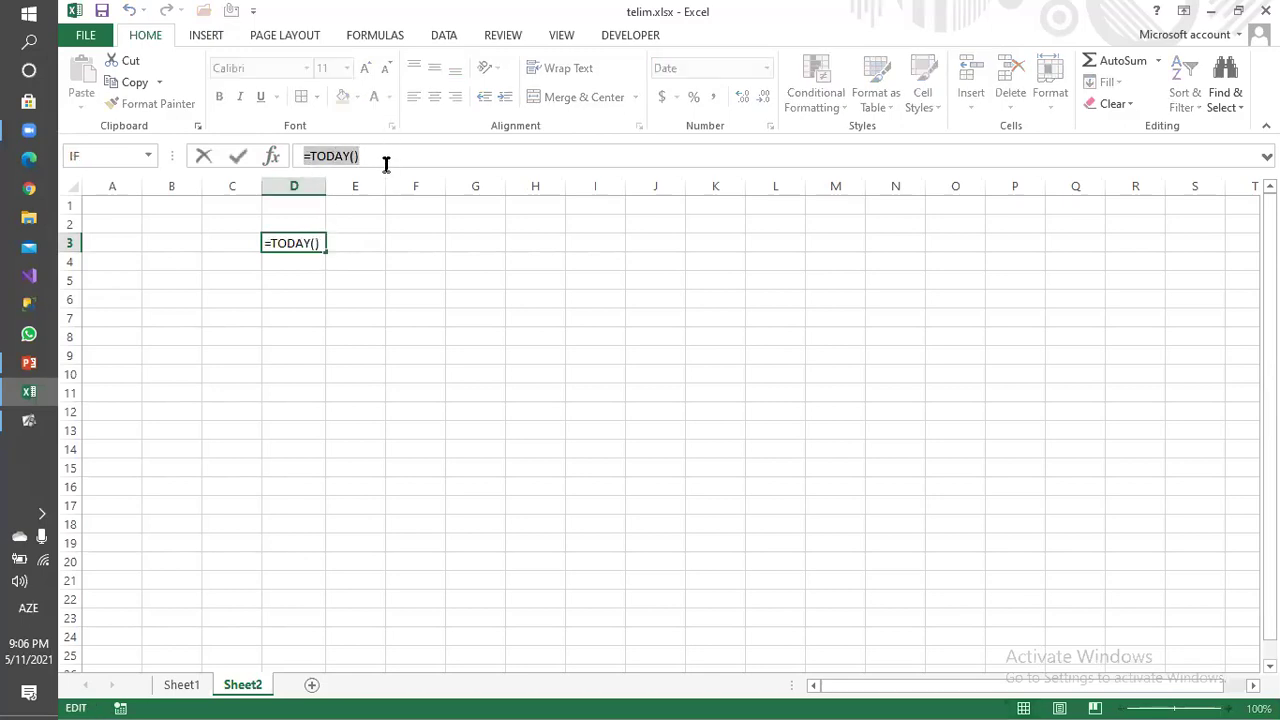
click(387, 160)
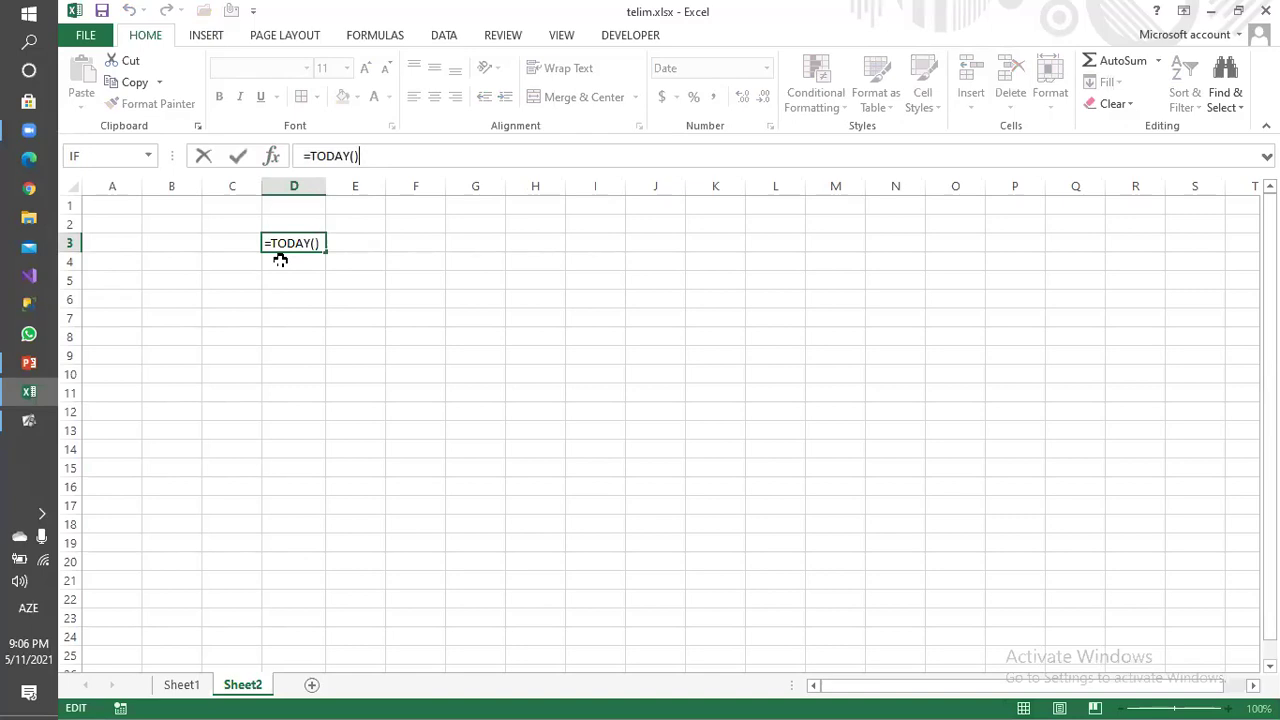
key(Return)
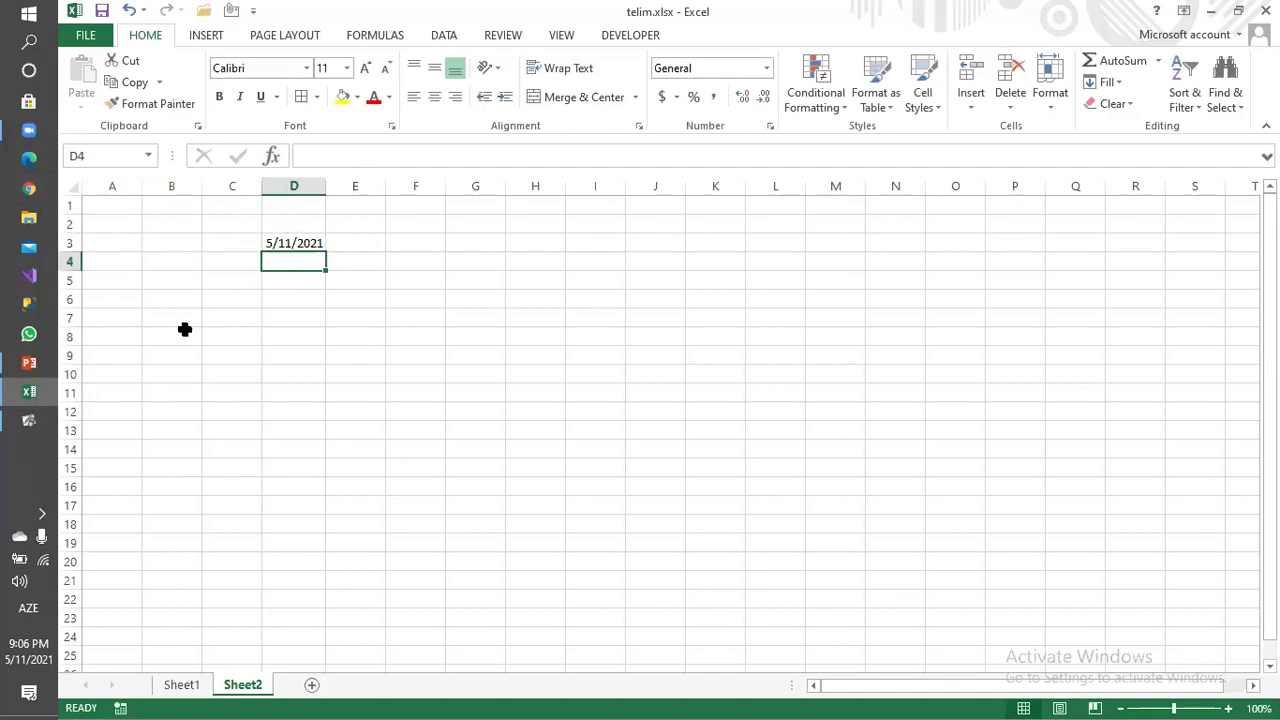
Delete the date formula from cell D3.
click(121, 218)
click(288, 242)
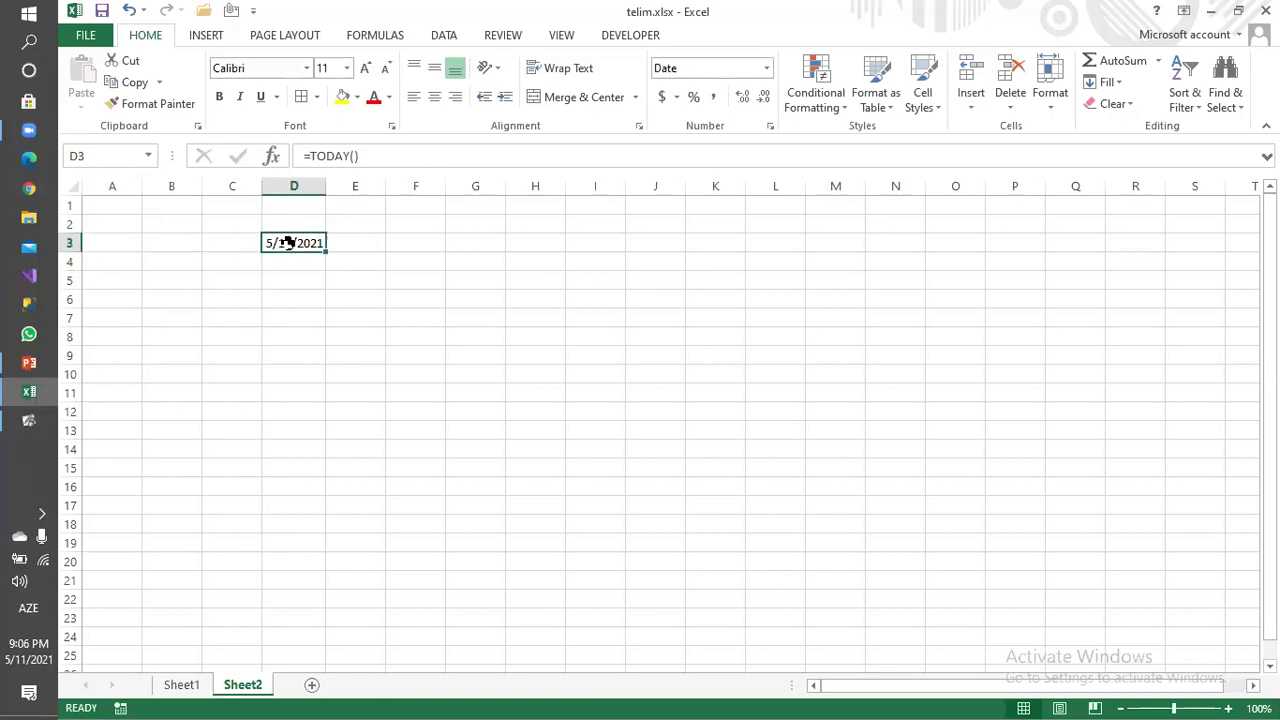
key(Delete)
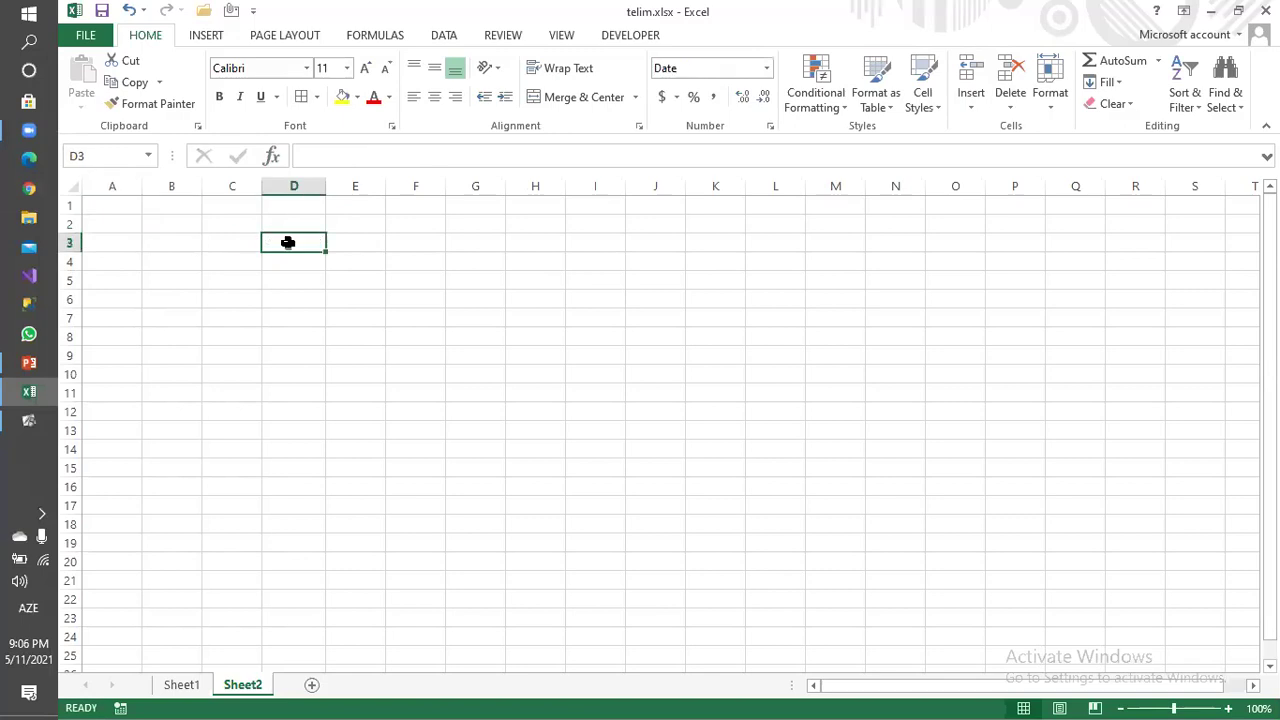
Select every cell of Sheet2 and add two new worksheets, Sheet3 and Sheet4, to the workbook.
click(72, 185)
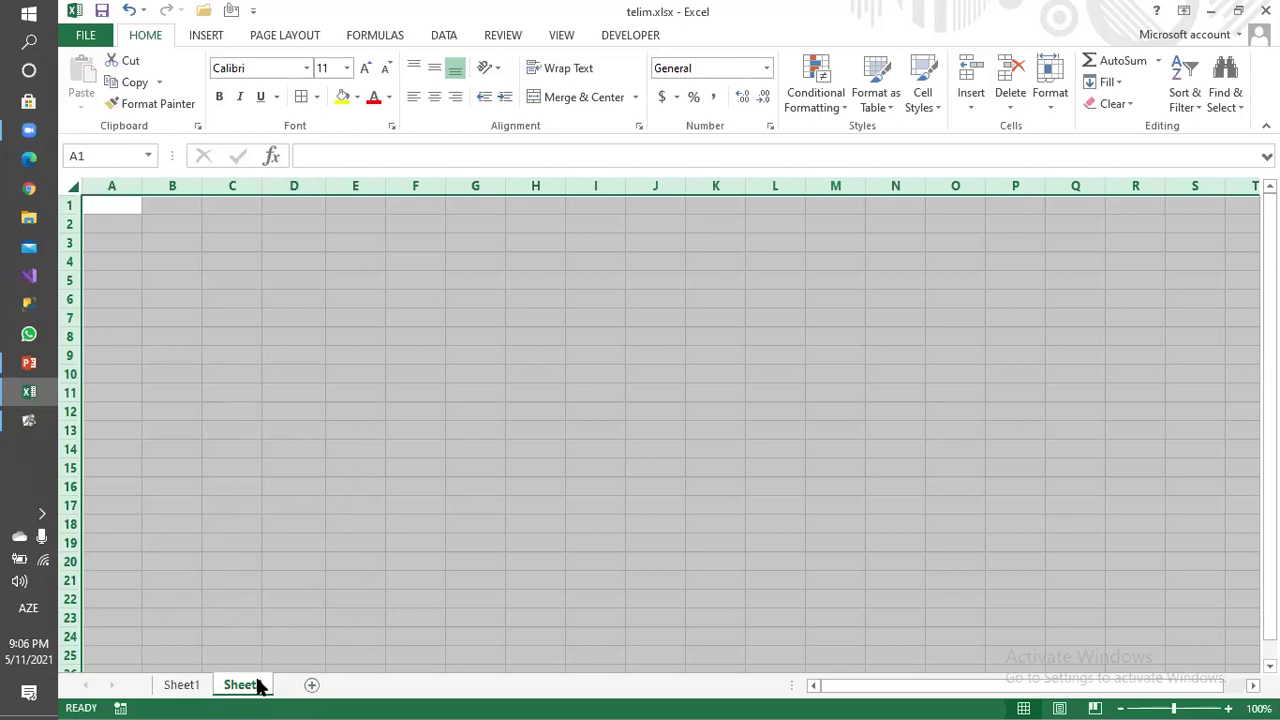
click(312, 686)
click(375, 688)
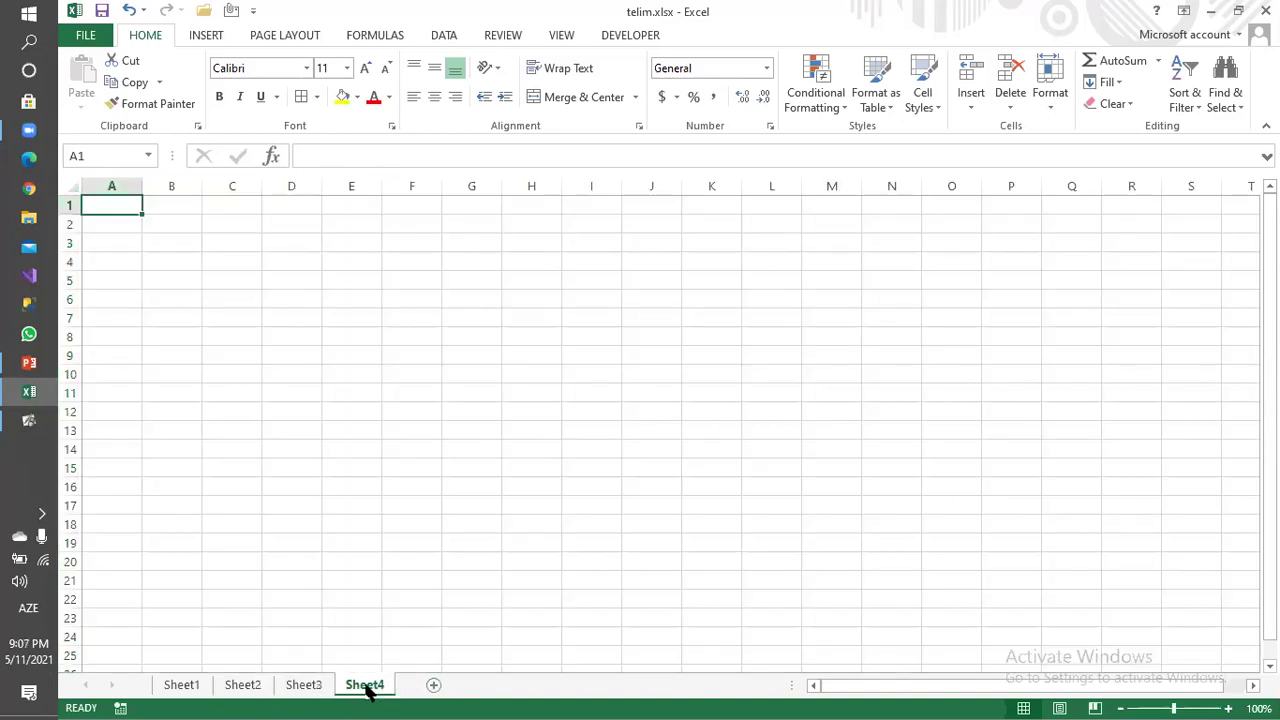
Switch back and forth between Sheet2, Sheet3 and Sheet4, selecting cell A7 on Sheet2, and finish on Sheet4.
click(251, 689)
click(308, 689)
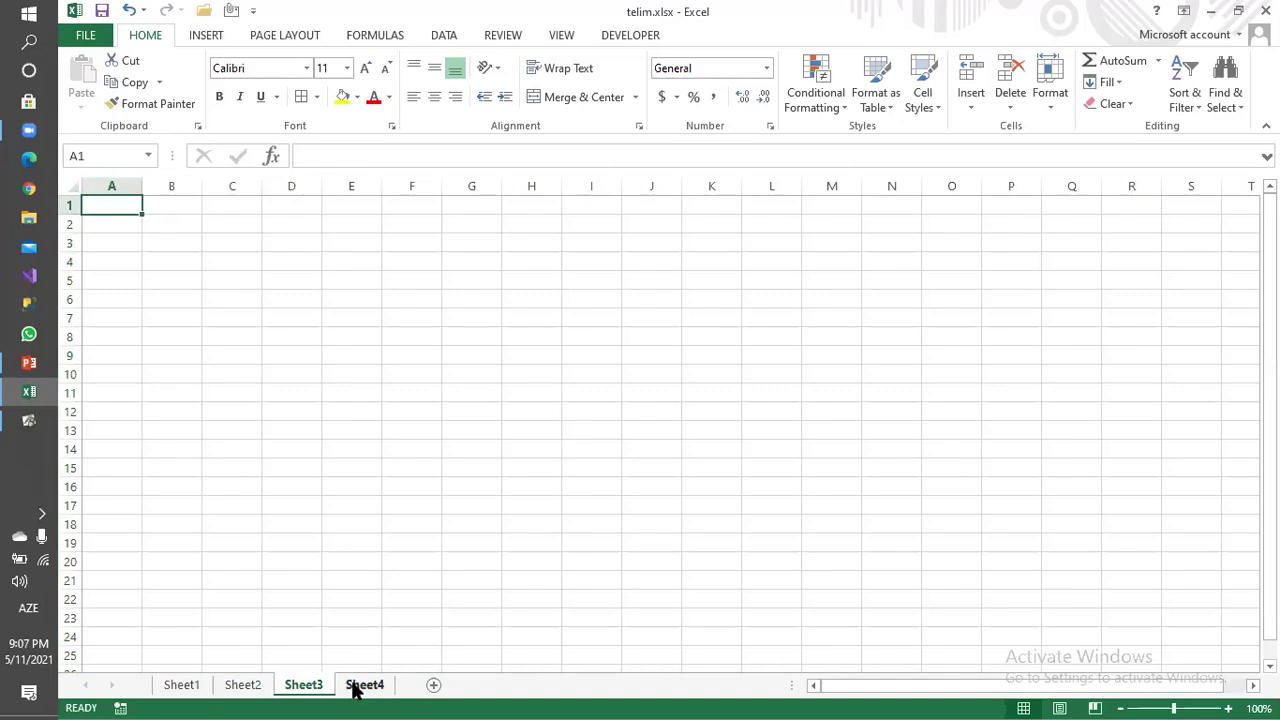
click(254, 689)
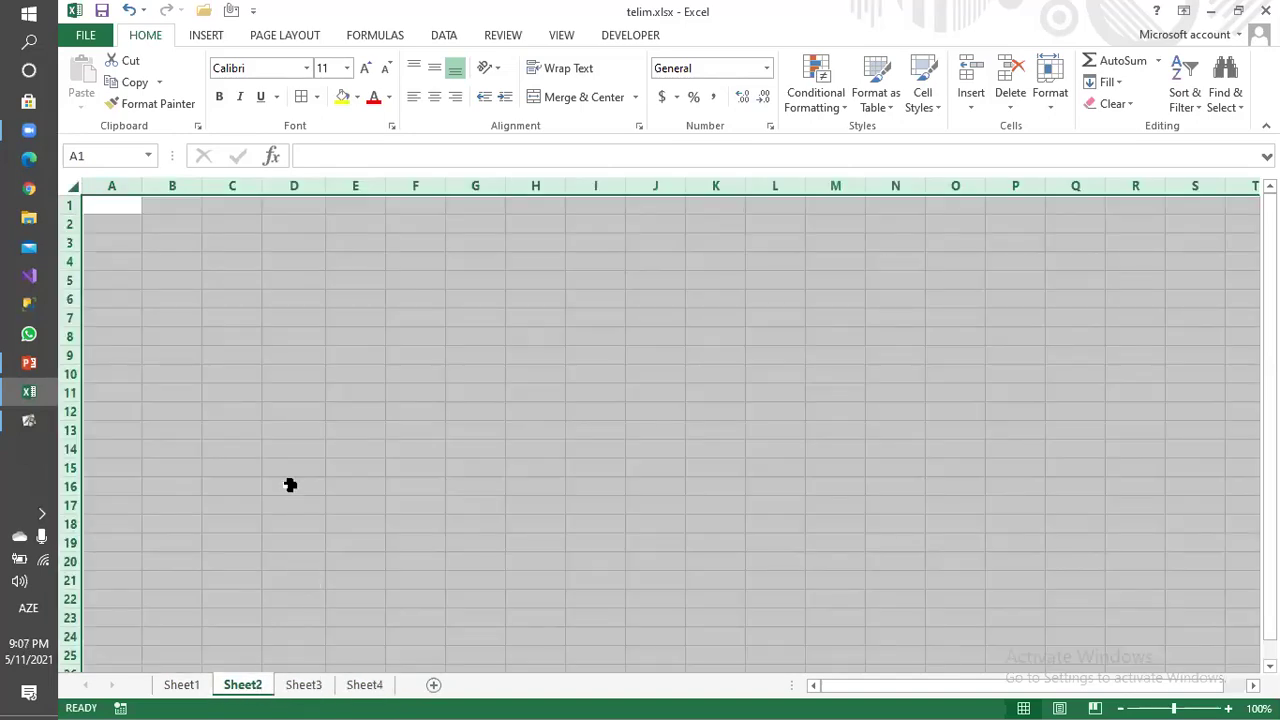
click(287, 692)
click(358, 688)
click(250, 690)
click(140, 320)
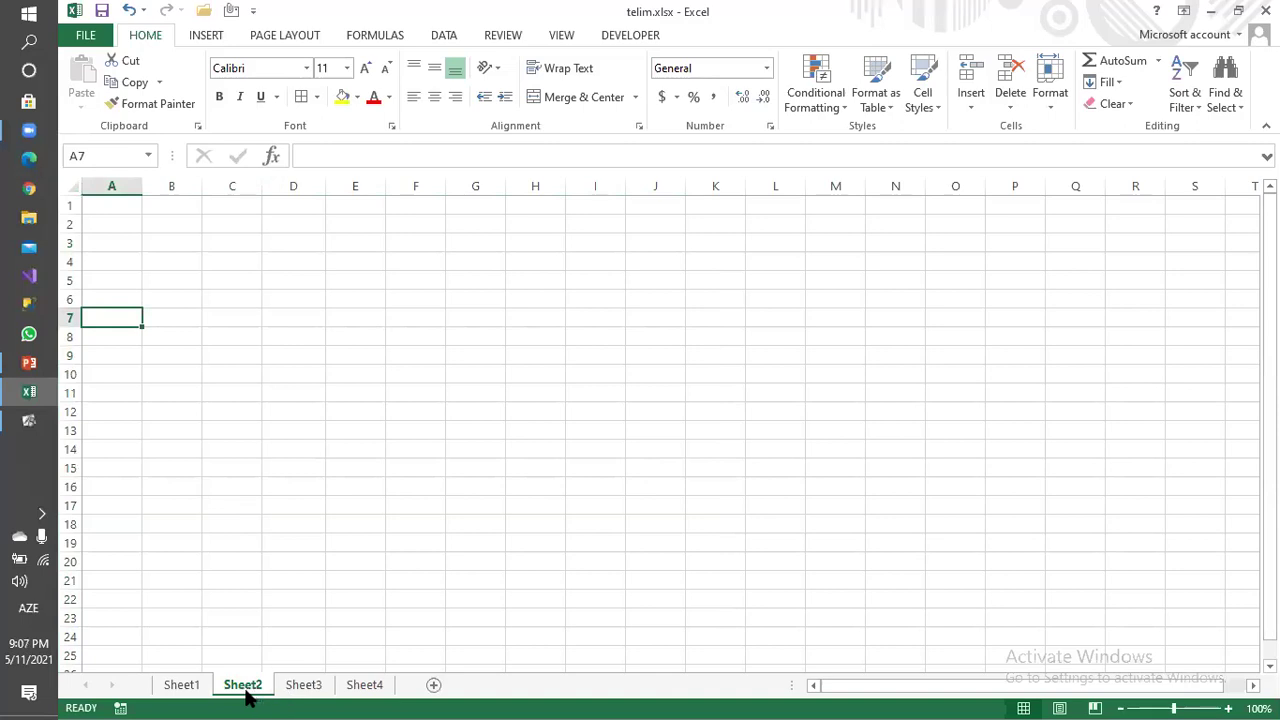
click(301, 690)
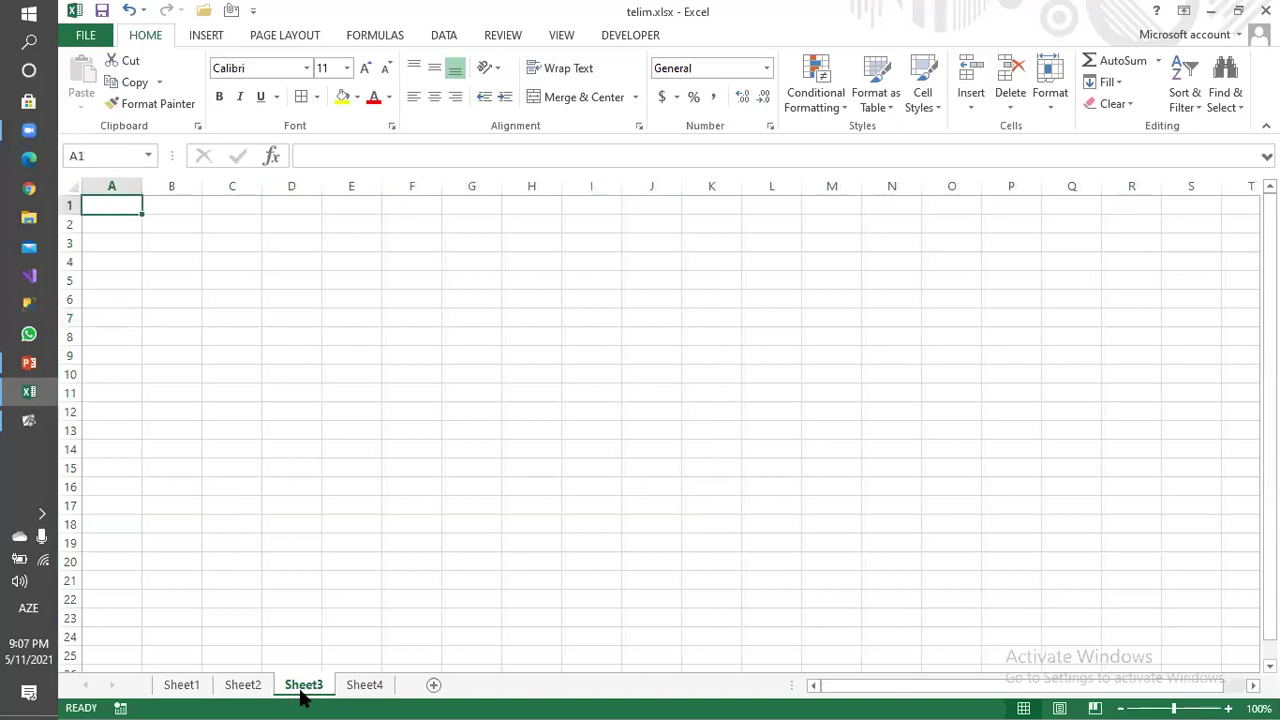
click(386, 686)
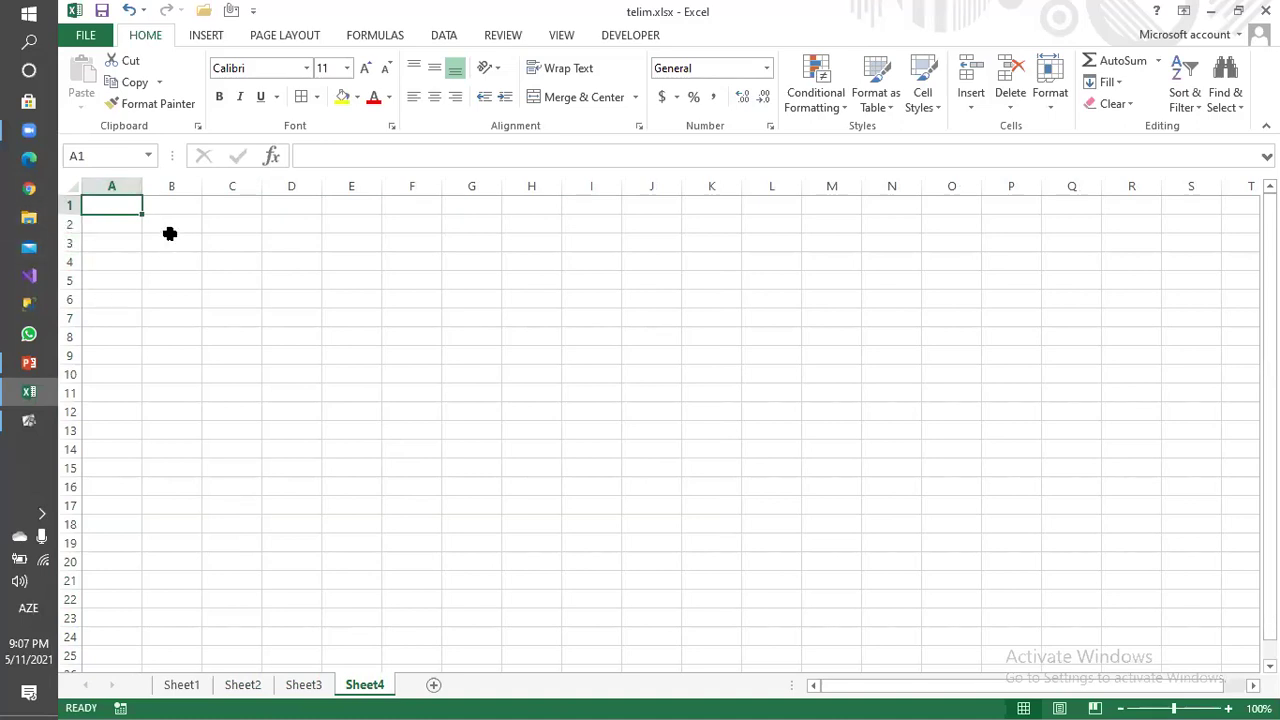
Select the whole of column A and column B in turn on Sheet4, followed by cell A1.
click(125, 185)
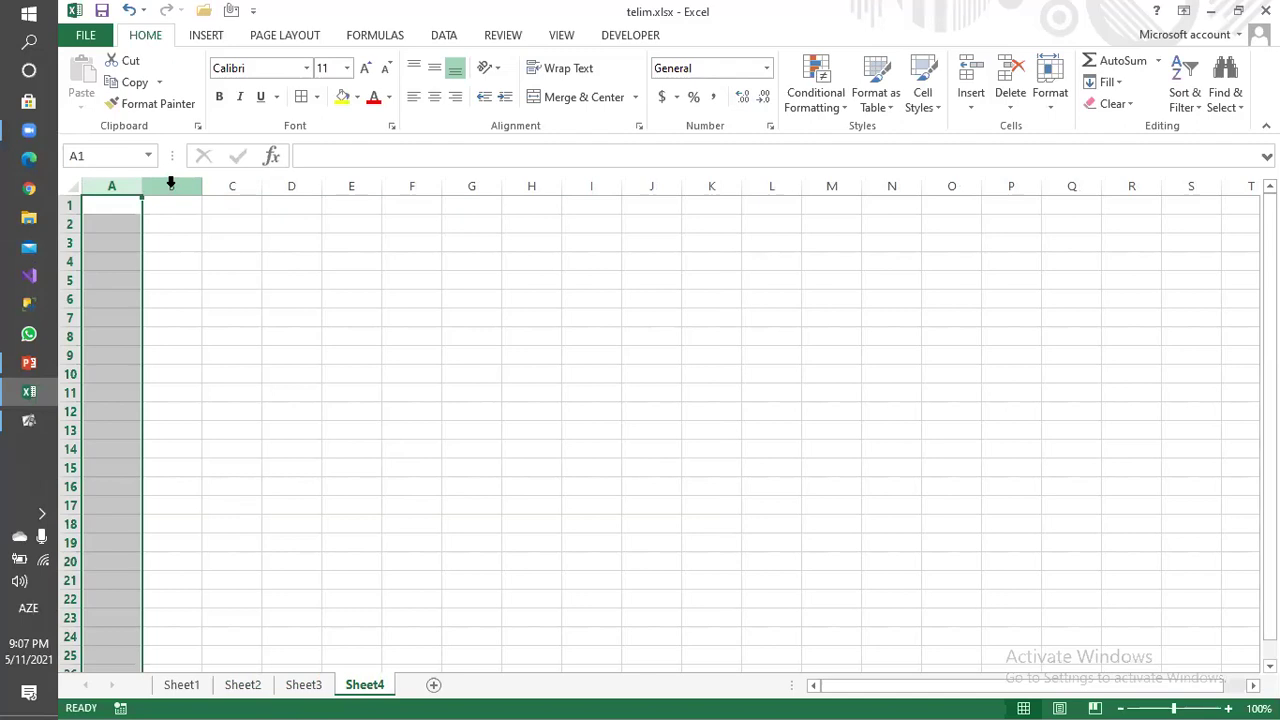
click(170, 185)
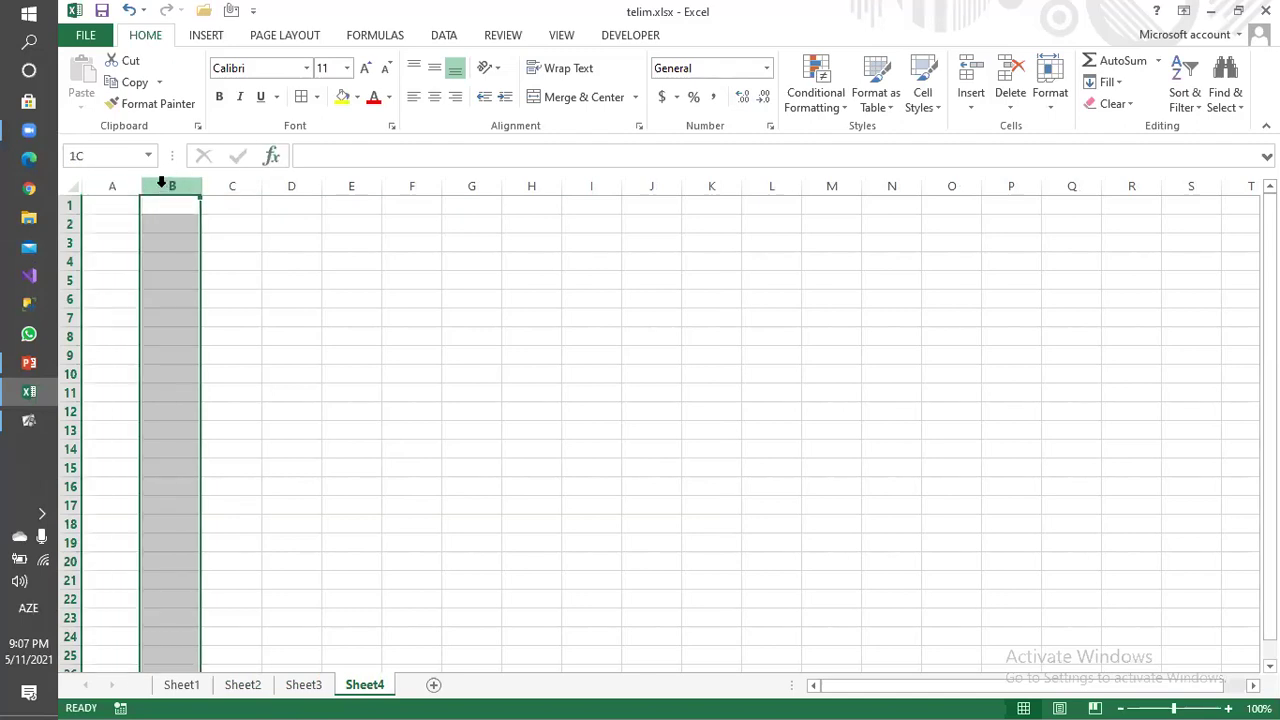
click(117, 203)
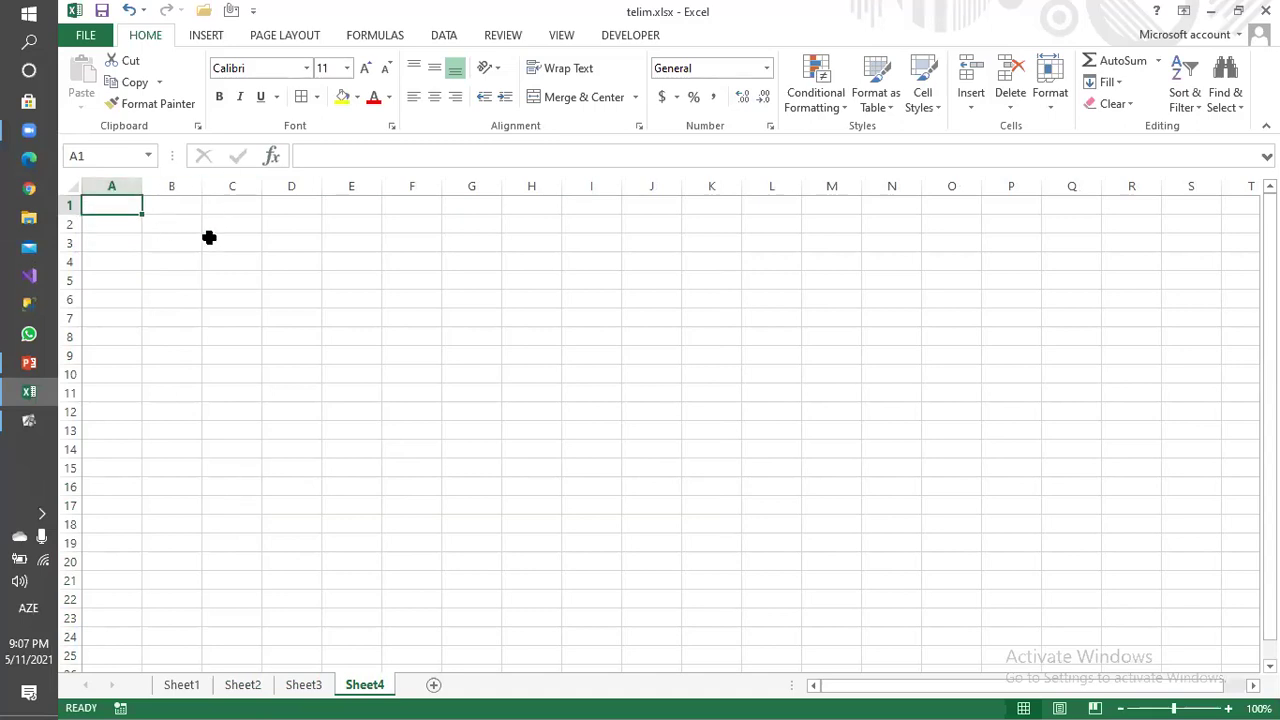
Search Windows for the On-Screen Keyboard app and open it.
key(super)
key(super)
text(keyb)
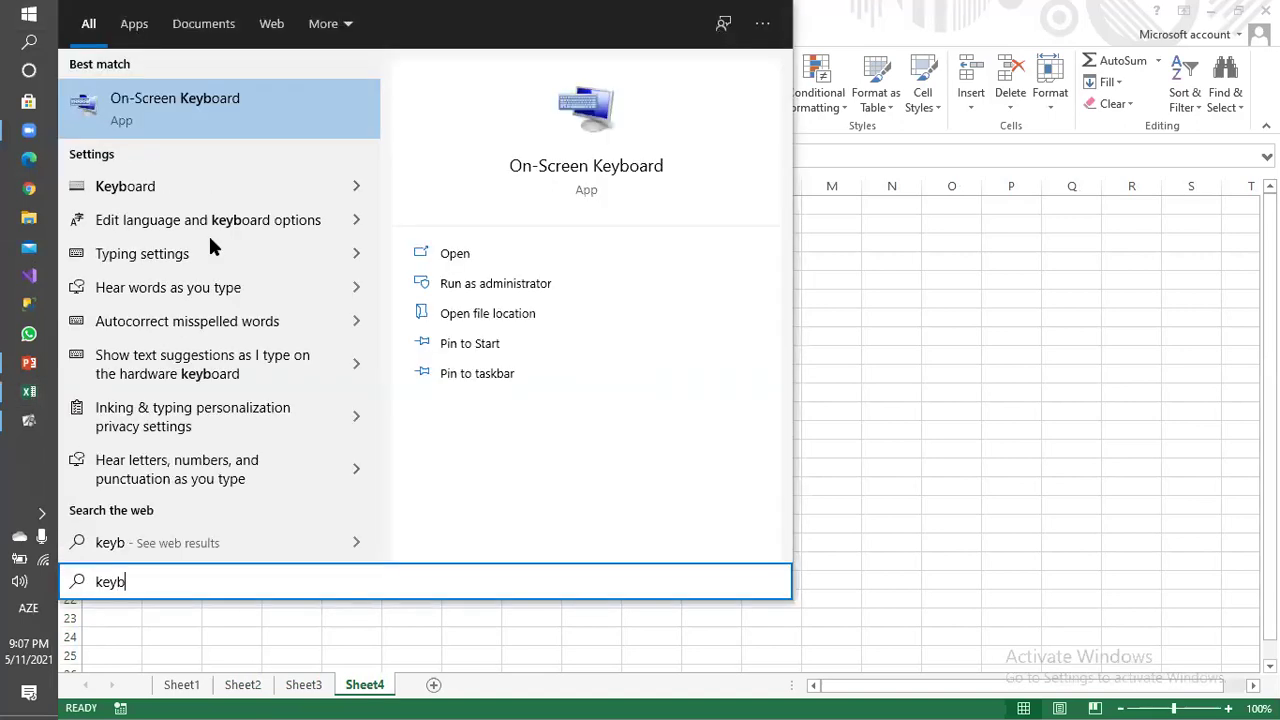
key(Return)
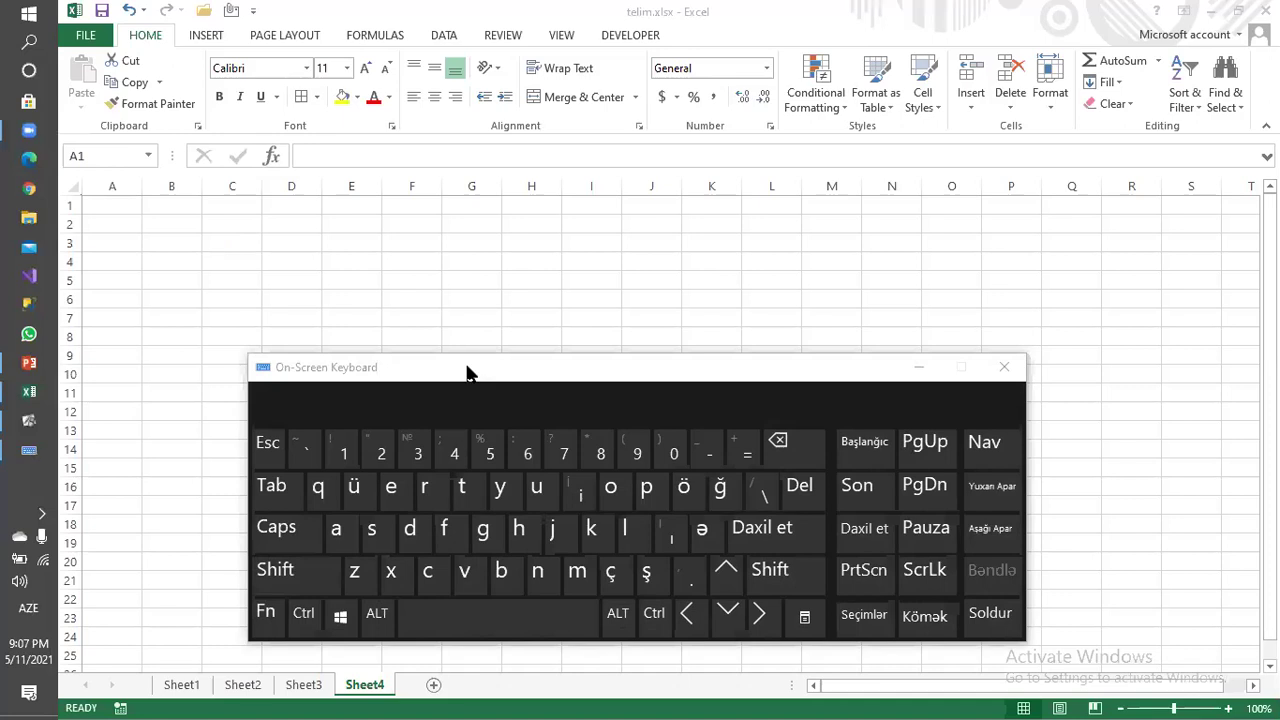
Using the on-screen keyboard, jump from cell A1 to the last column's cell XFD1 on Sheet4 and return to A1.
click(104, 198)
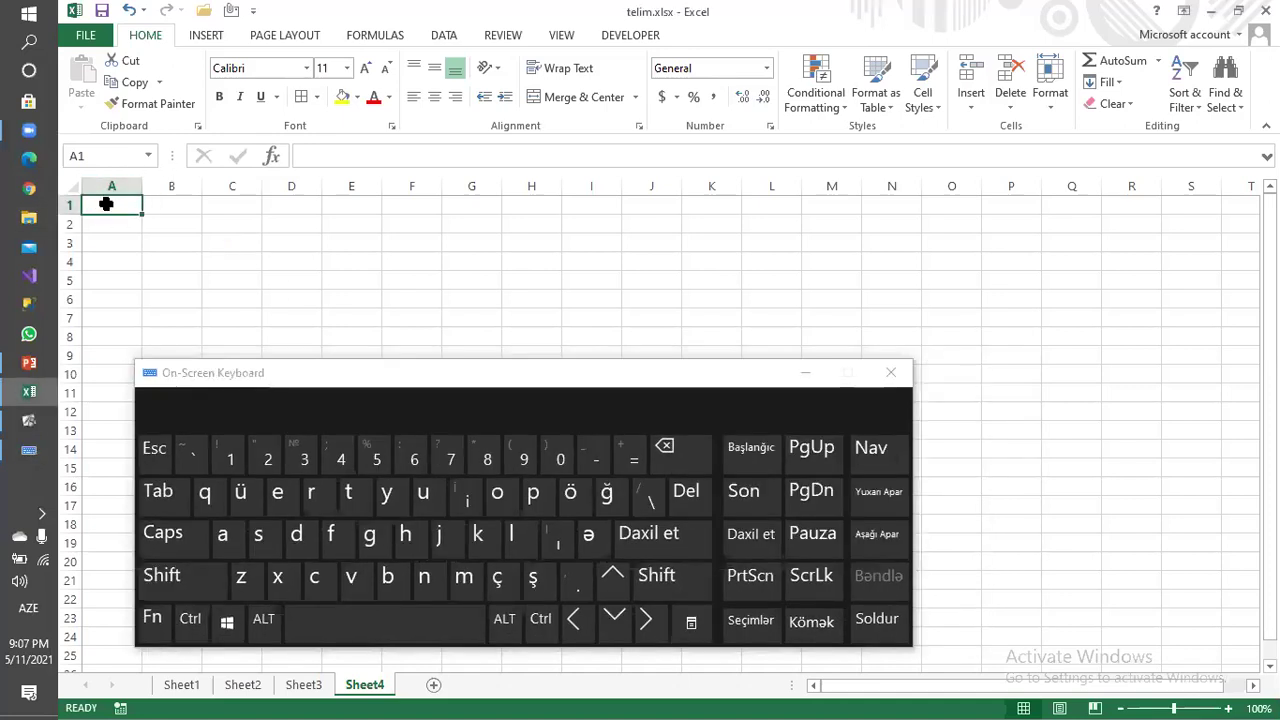
click(193, 638)
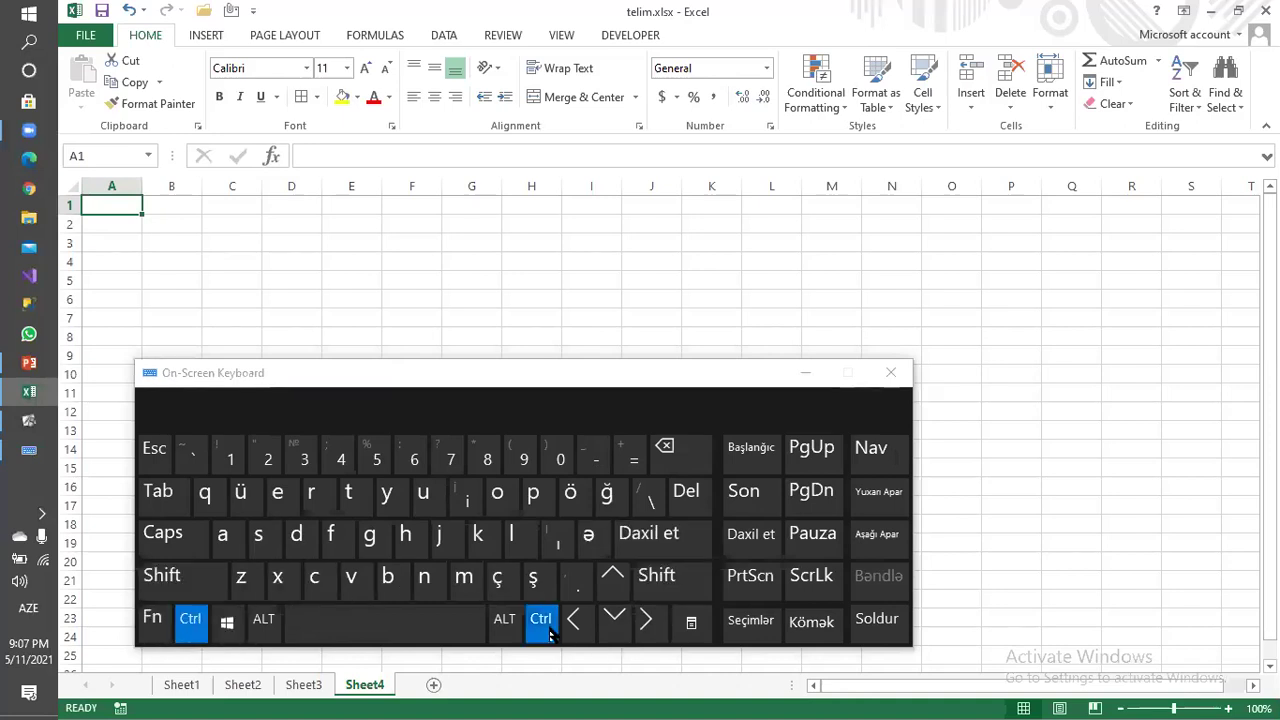
click(643, 638)
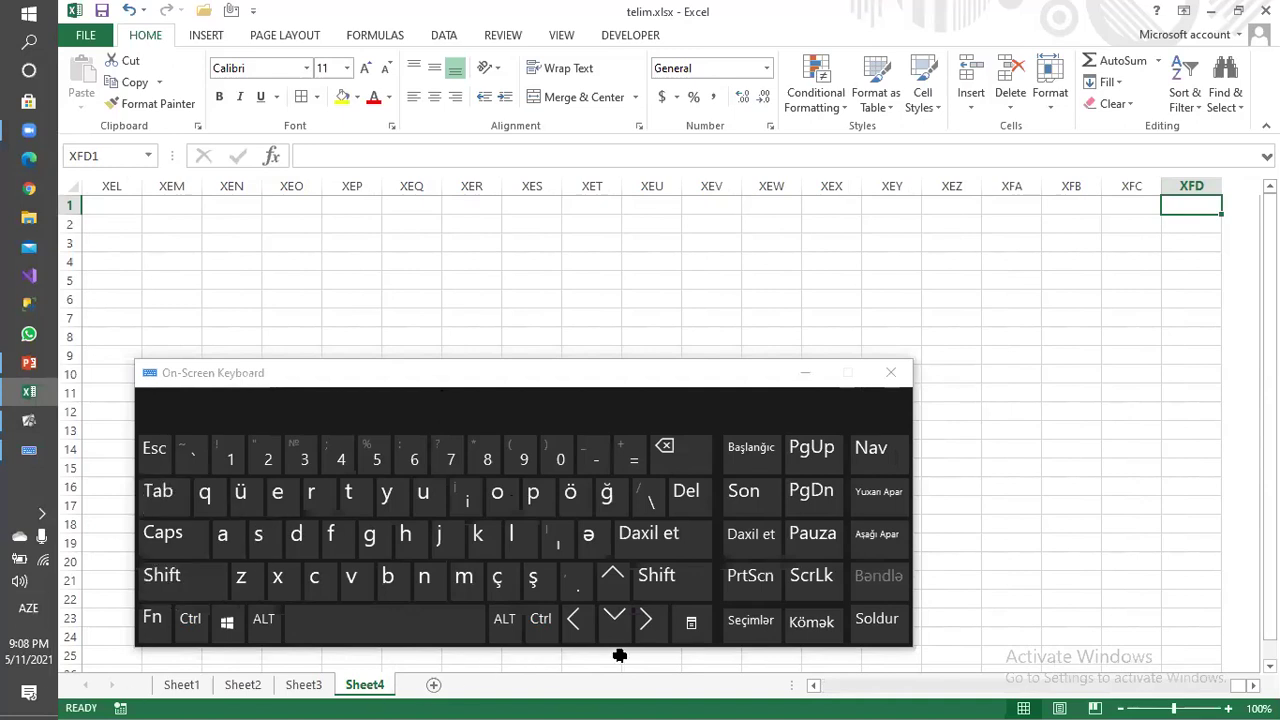
click(190, 618)
click(573, 620)
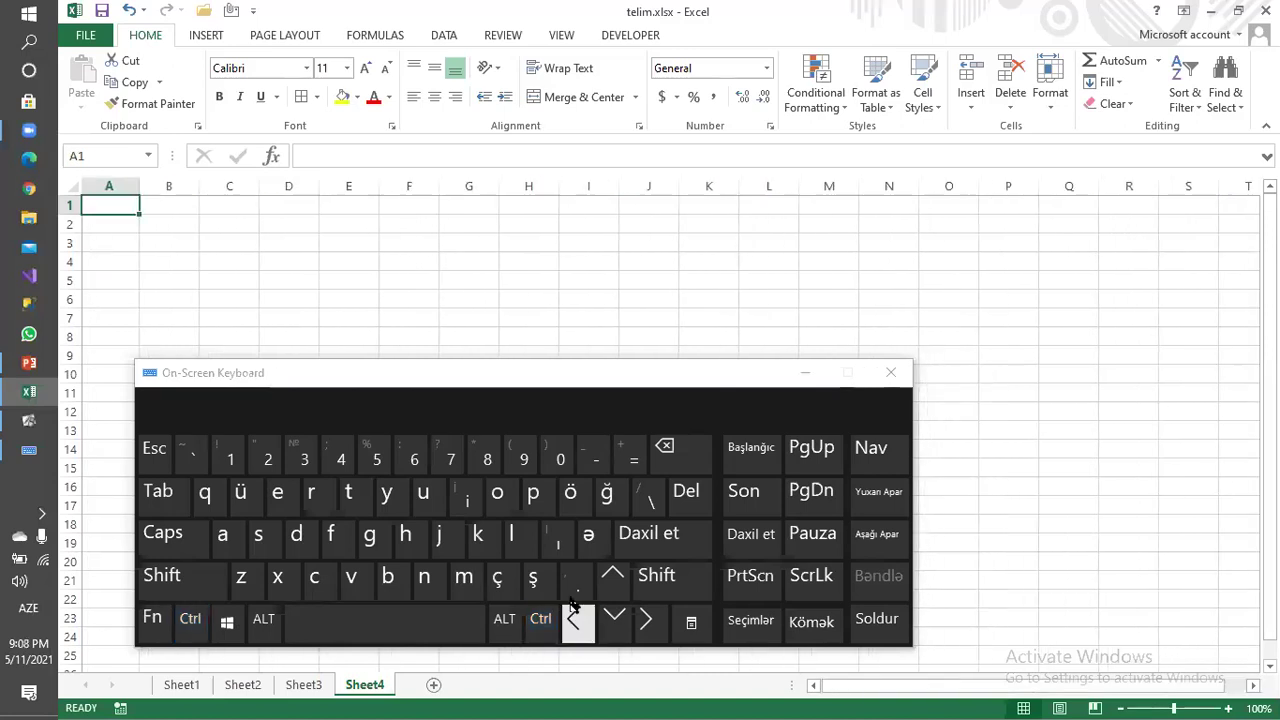
Select cell B1, the whole of column C and the whole of column S on Sheet4.
click(185, 200)
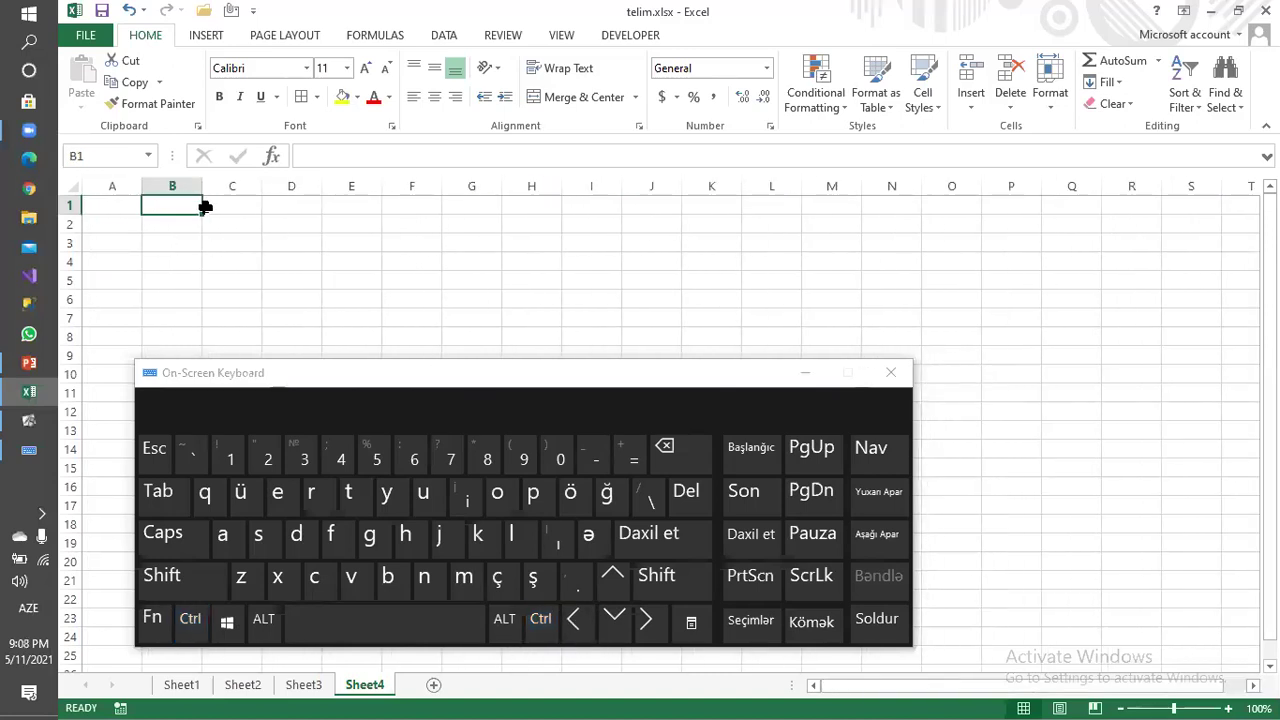
click(231, 185)
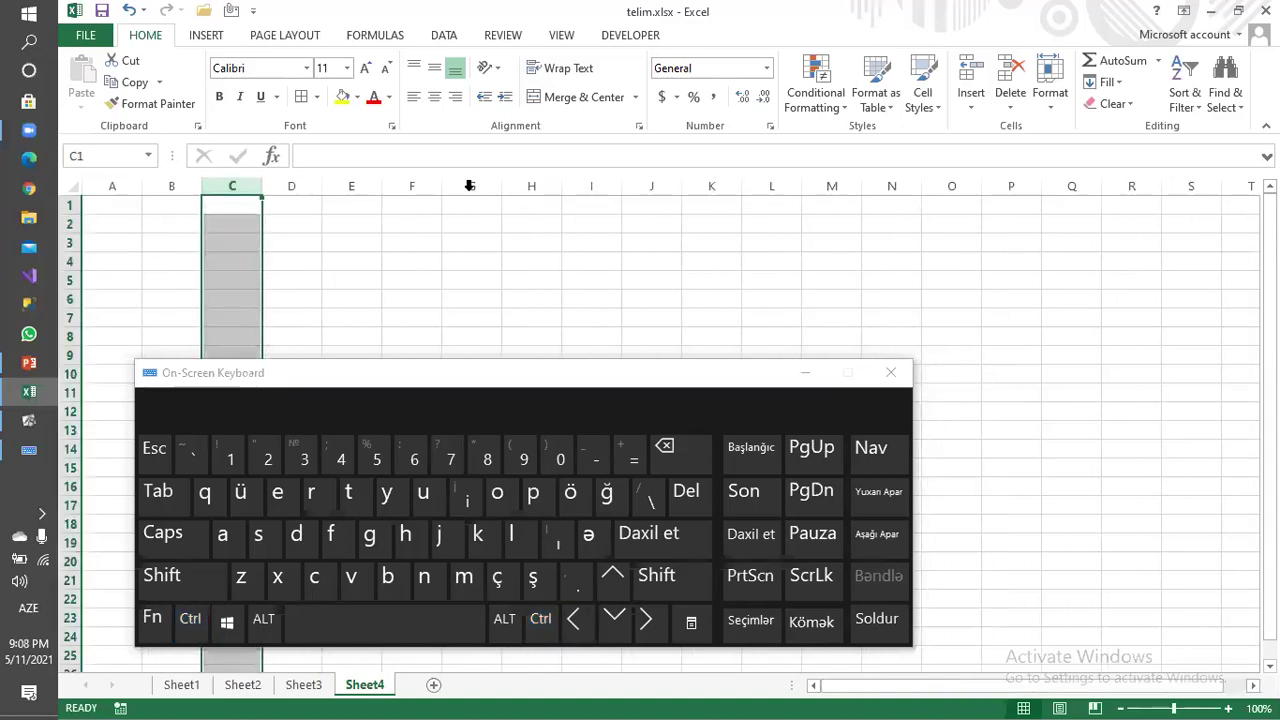
click(1190, 185)
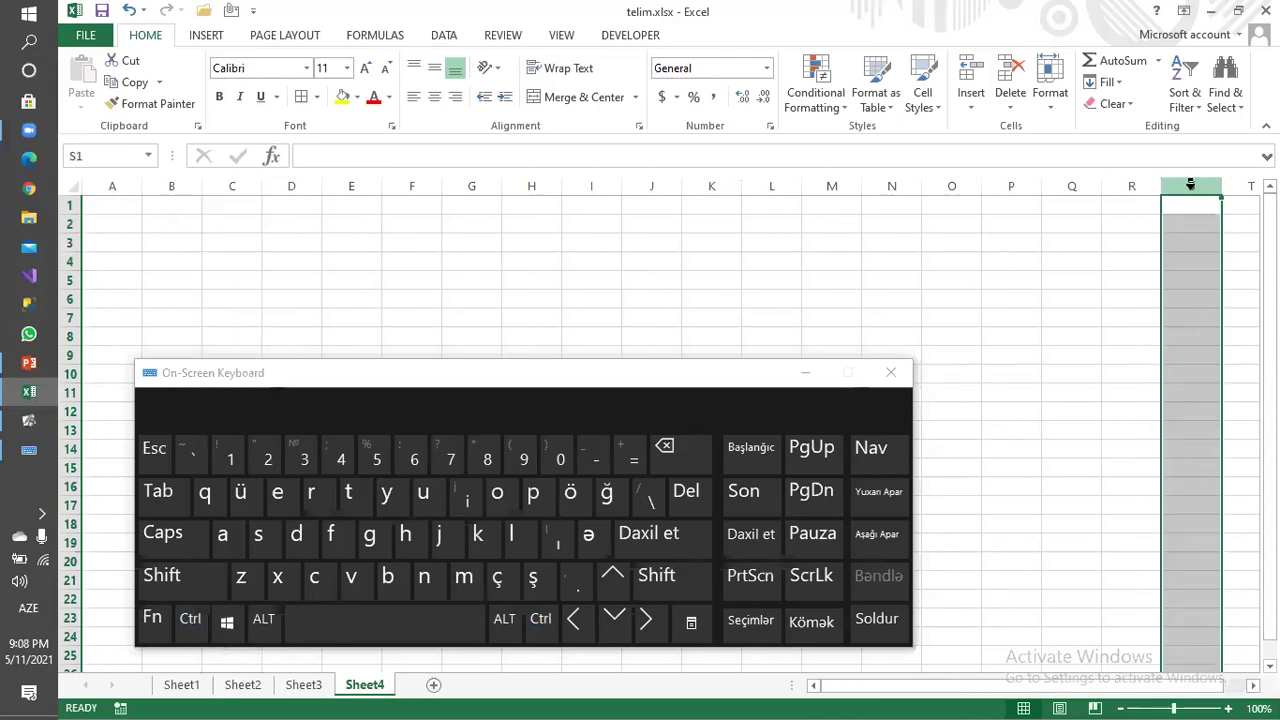
Advance the active cell along row 1 past column Z to AK1 to examine how the double-letter columns are named.
key(Right)
key(Right)
key(Right)
key(Right)
key(Right)
key(Right)
key(Right)
key(Right)
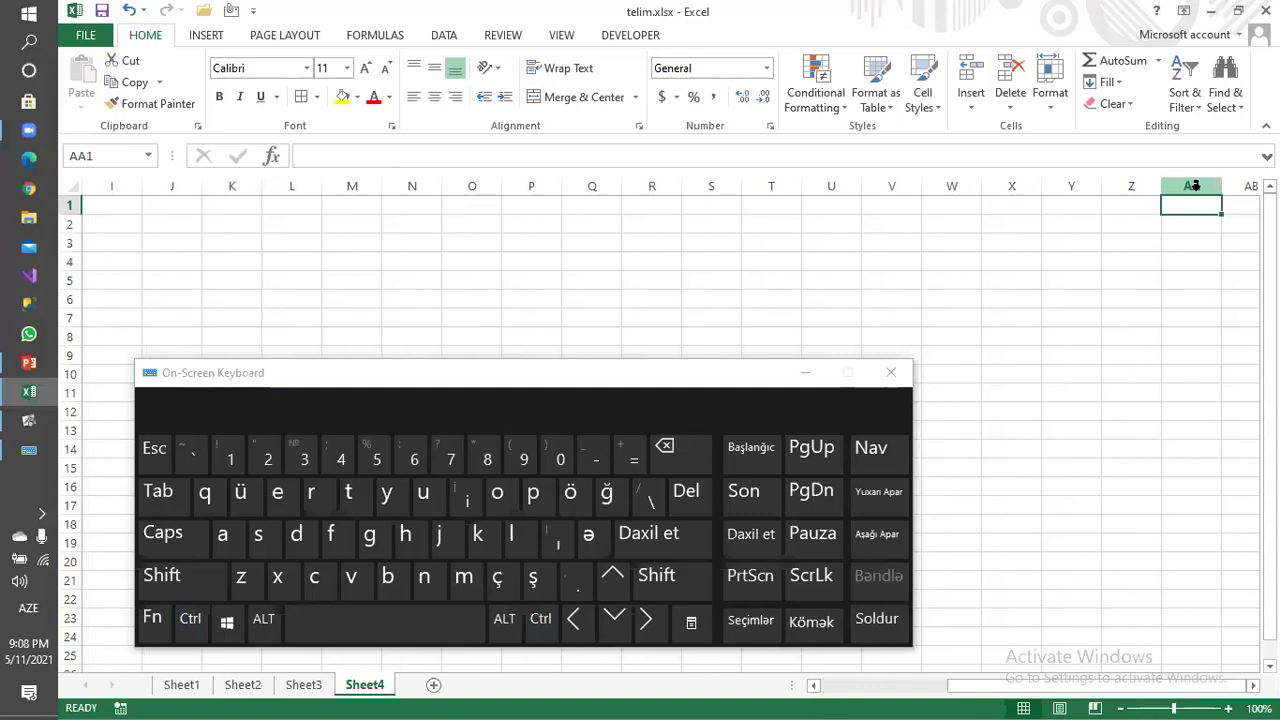
key(Right)
key(Right)
key(Right)
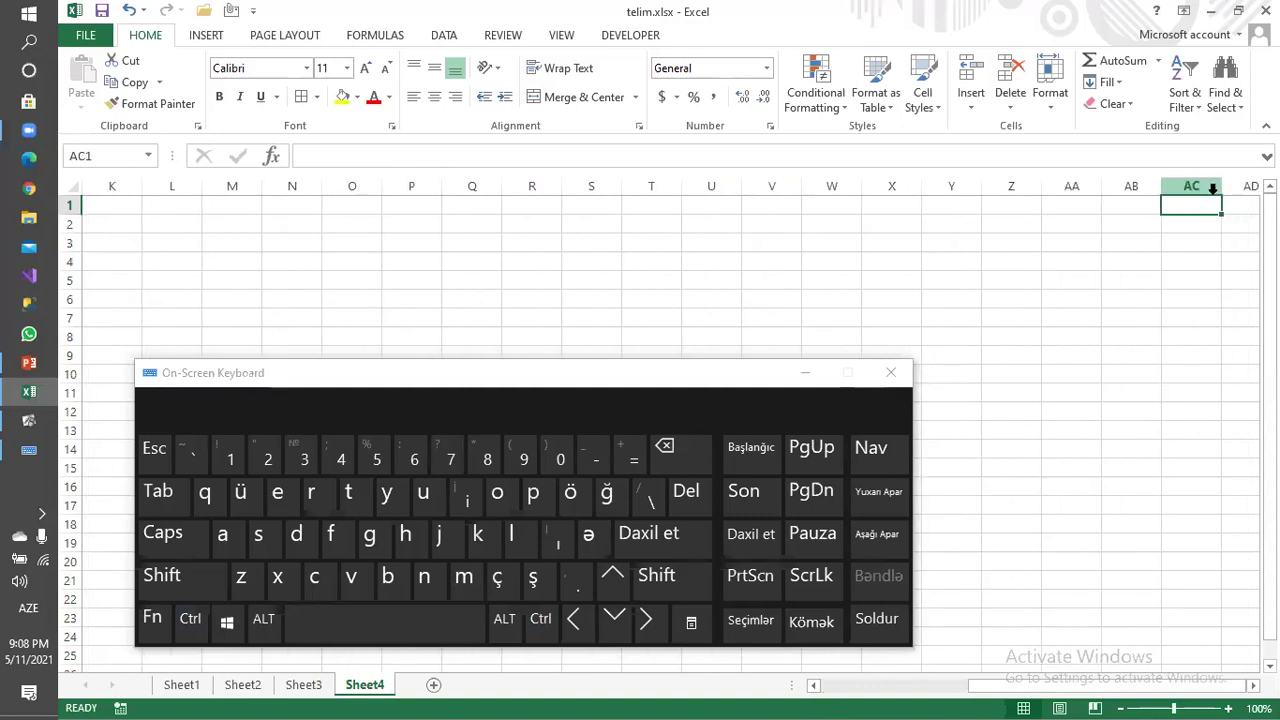
key(Right)
key(Right)
key(Right)
key(Right)
key(Right)
key(Right)
key(Right)
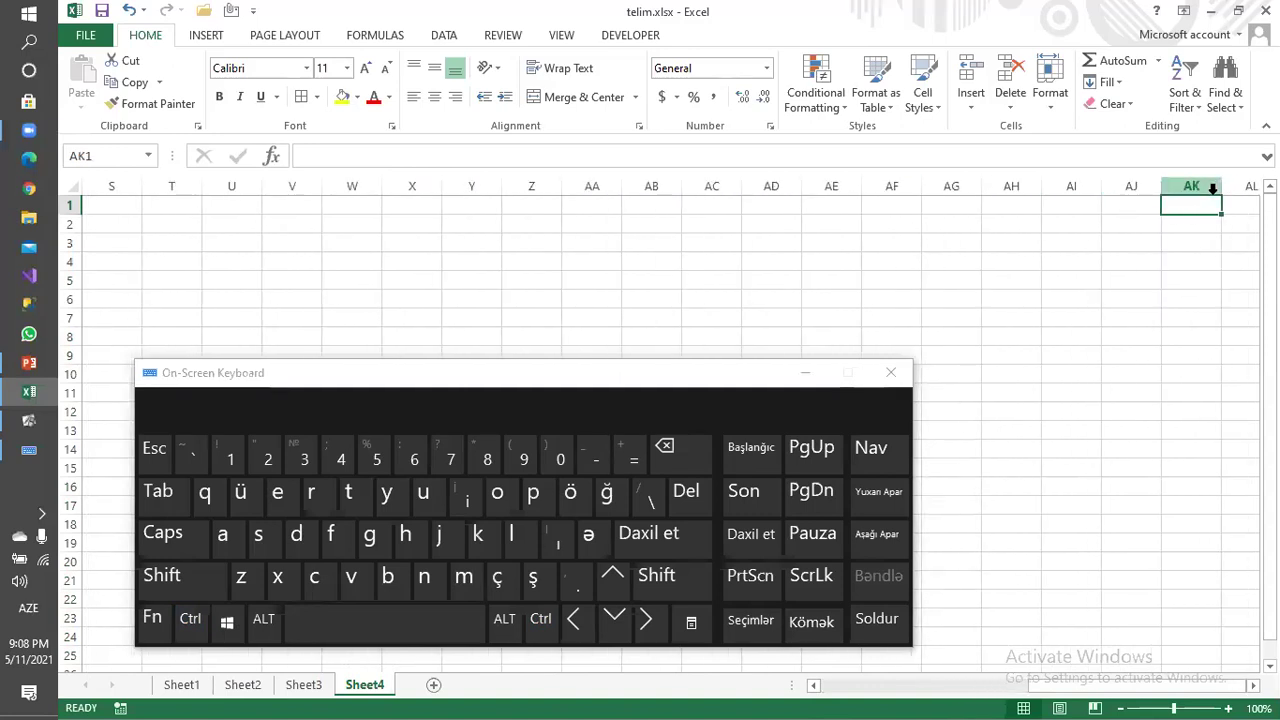
drag(1023, 692, 829, 691)
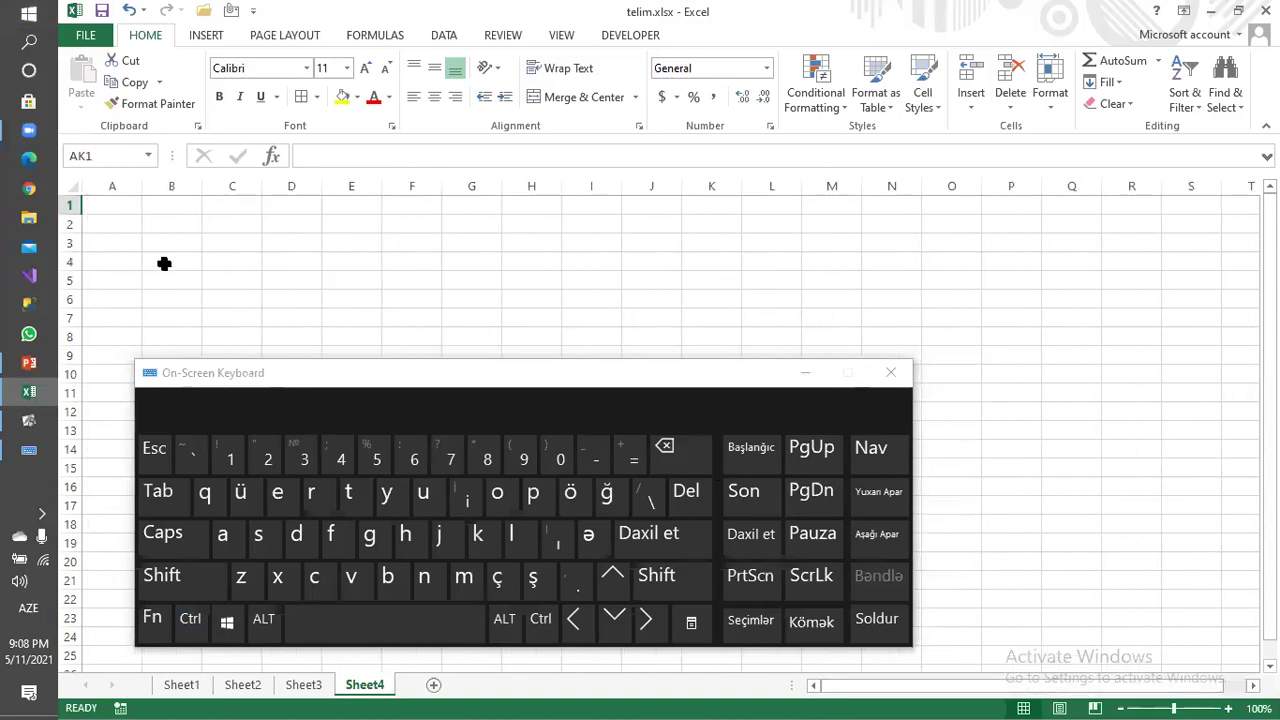
Using the on-screen keyboard, jump from cell A1 to the last row's cell A1048576 on Sheet4 and move the keyboard aside.
click(114, 205)
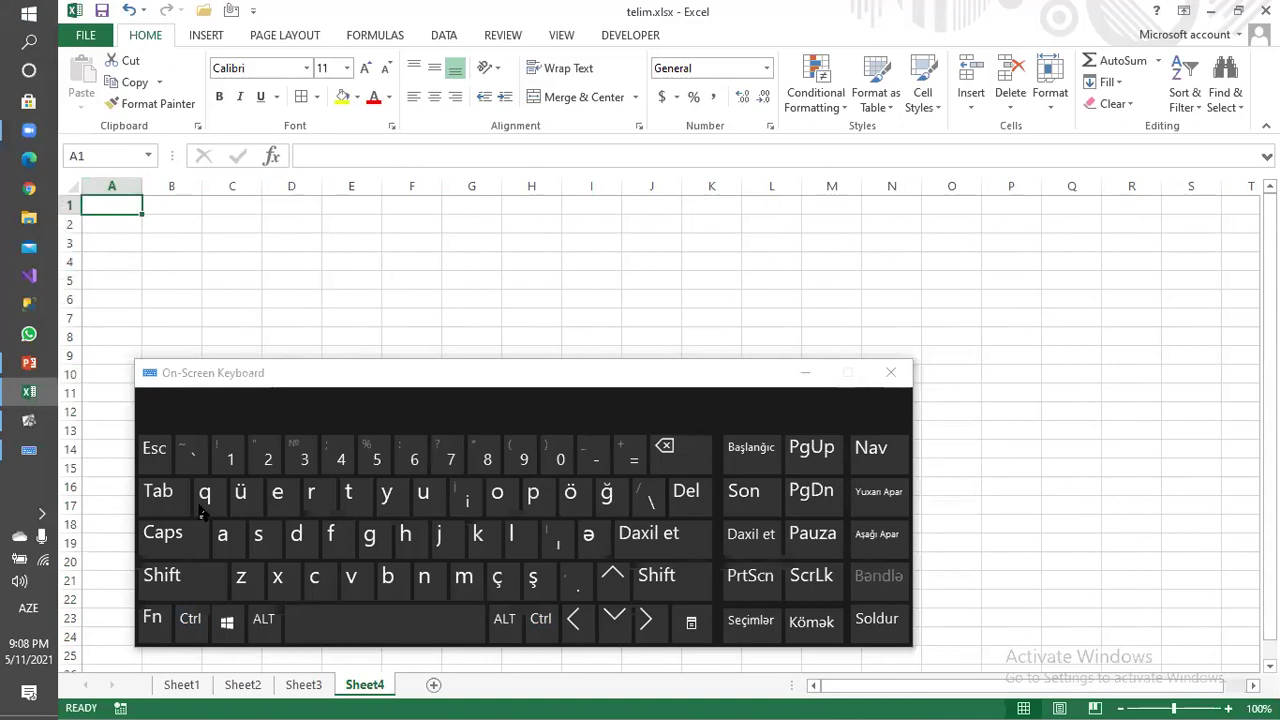
click(190, 619)
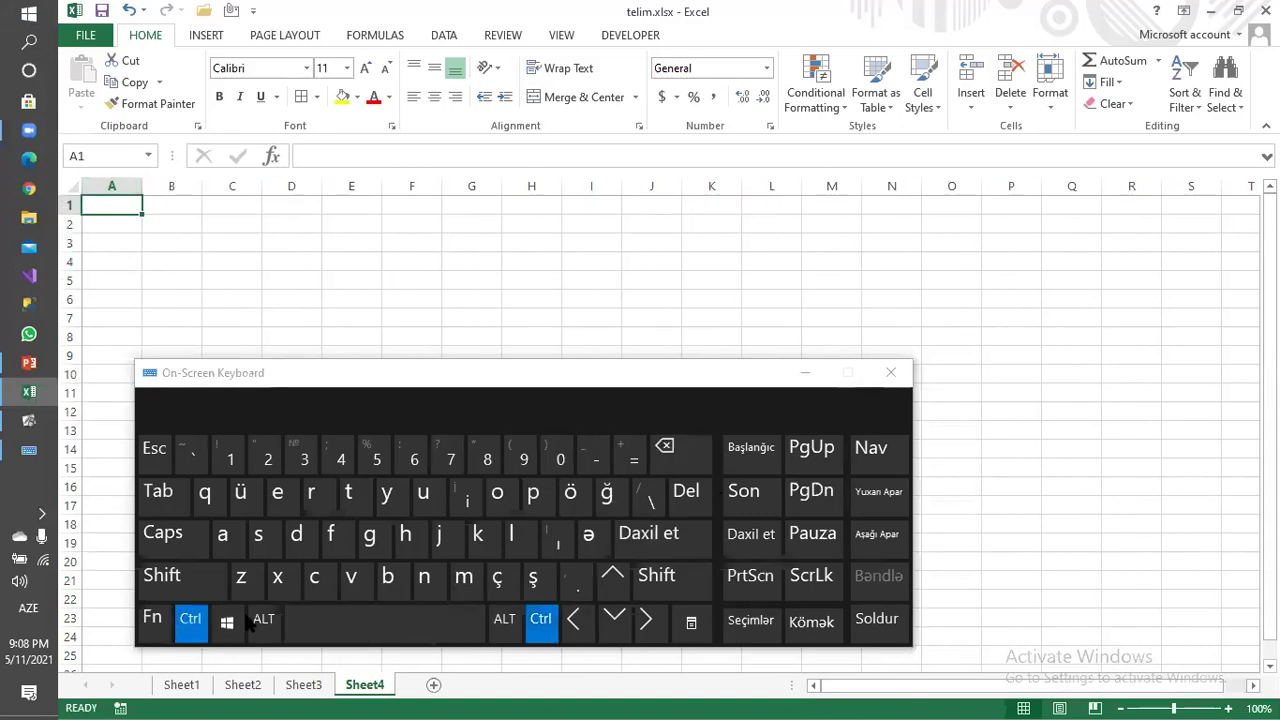
click(614, 622)
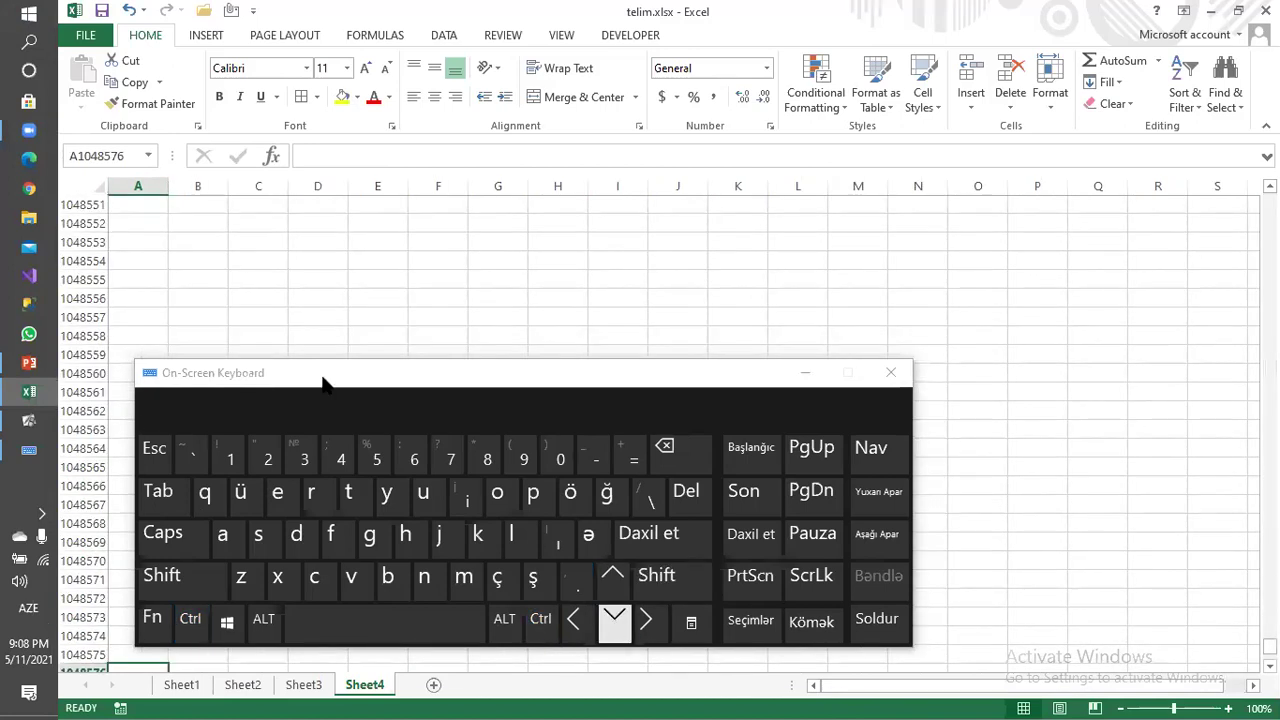
drag(414, 377, 683, 309)
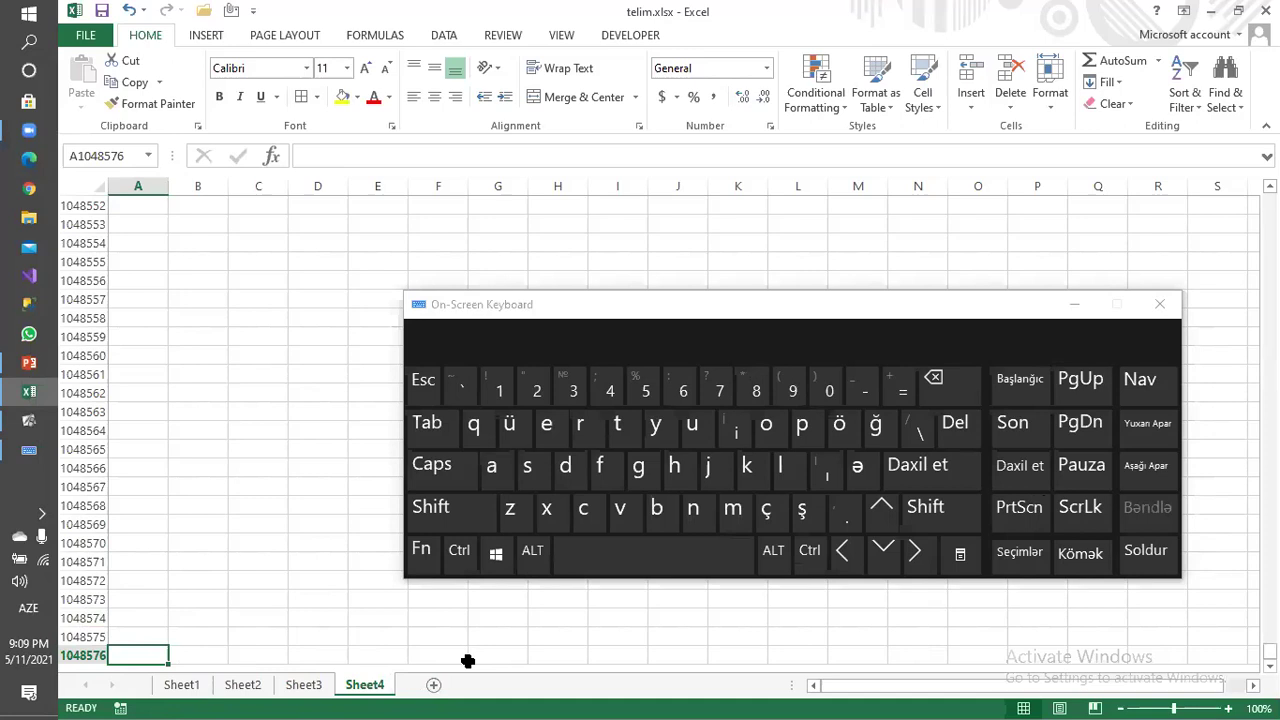
Return to cell A1 with the on-screen keyboard's jump-up combination and close the on-screen keyboard.
click(470, 563)
click(881, 508)
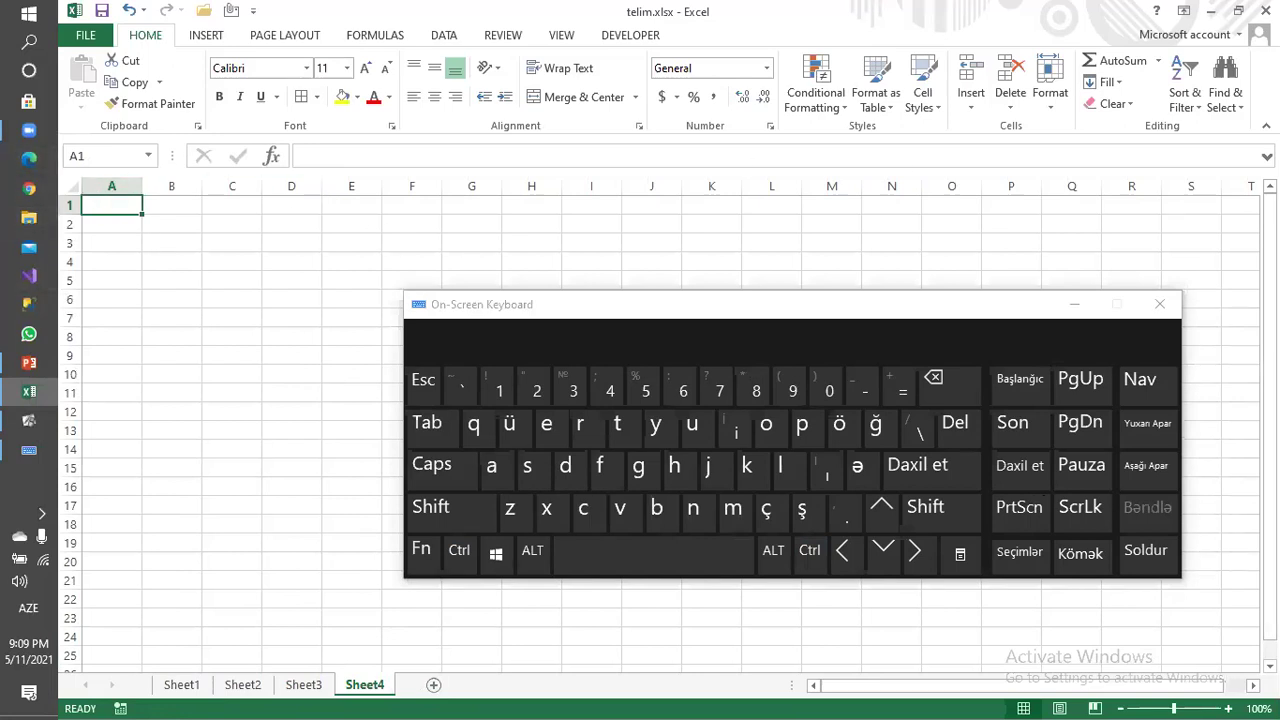
click(1159, 304)
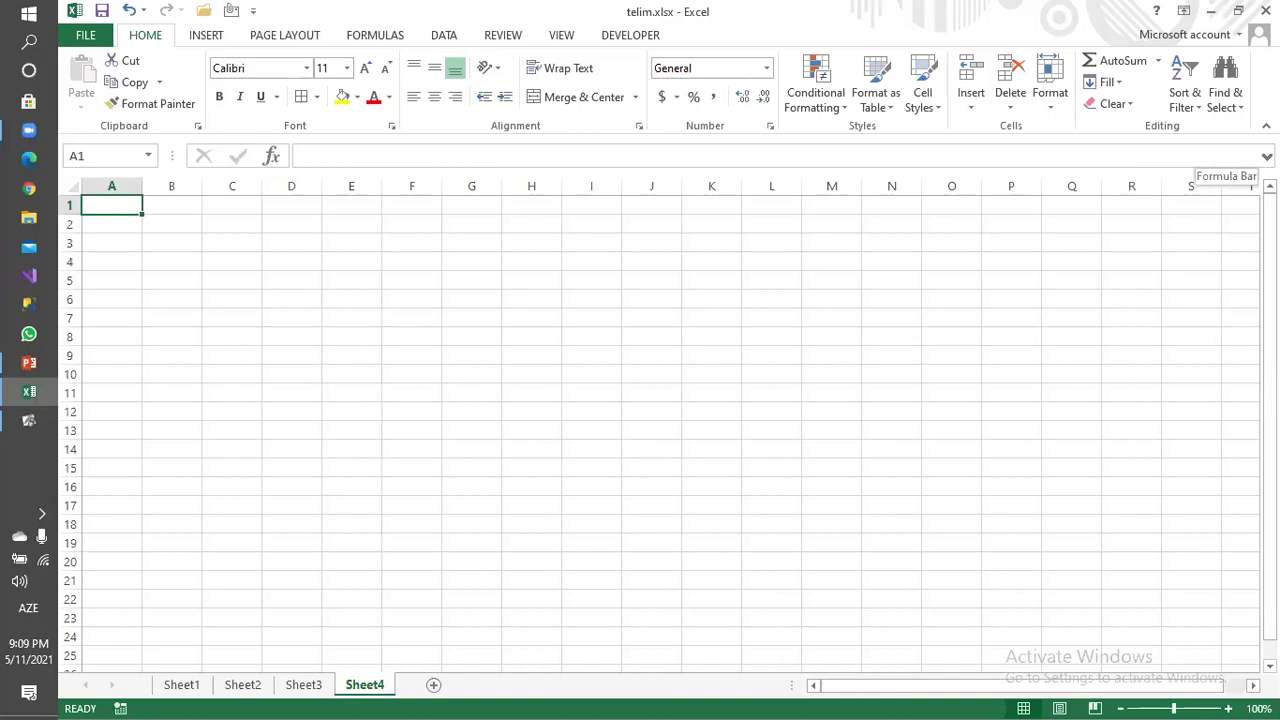
Expand the formula bar to several lines and collapse it back to a single line.
click(1267, 157)
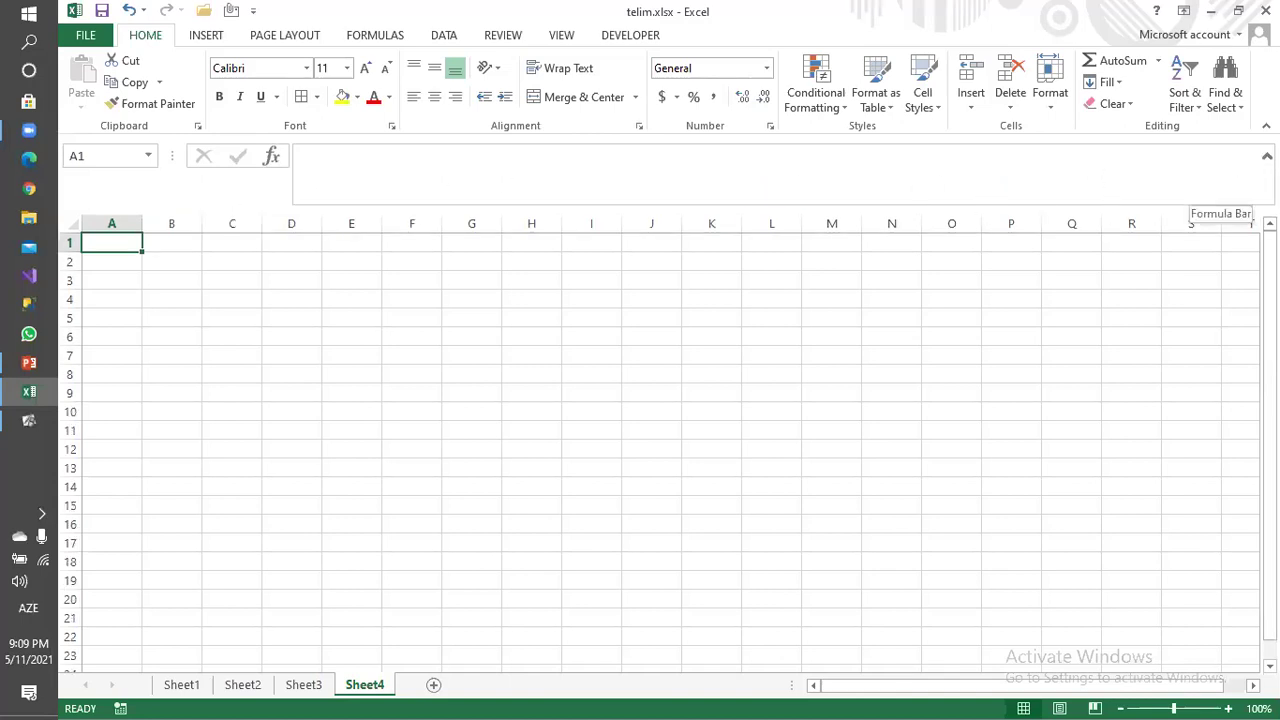
click(1267, 157)
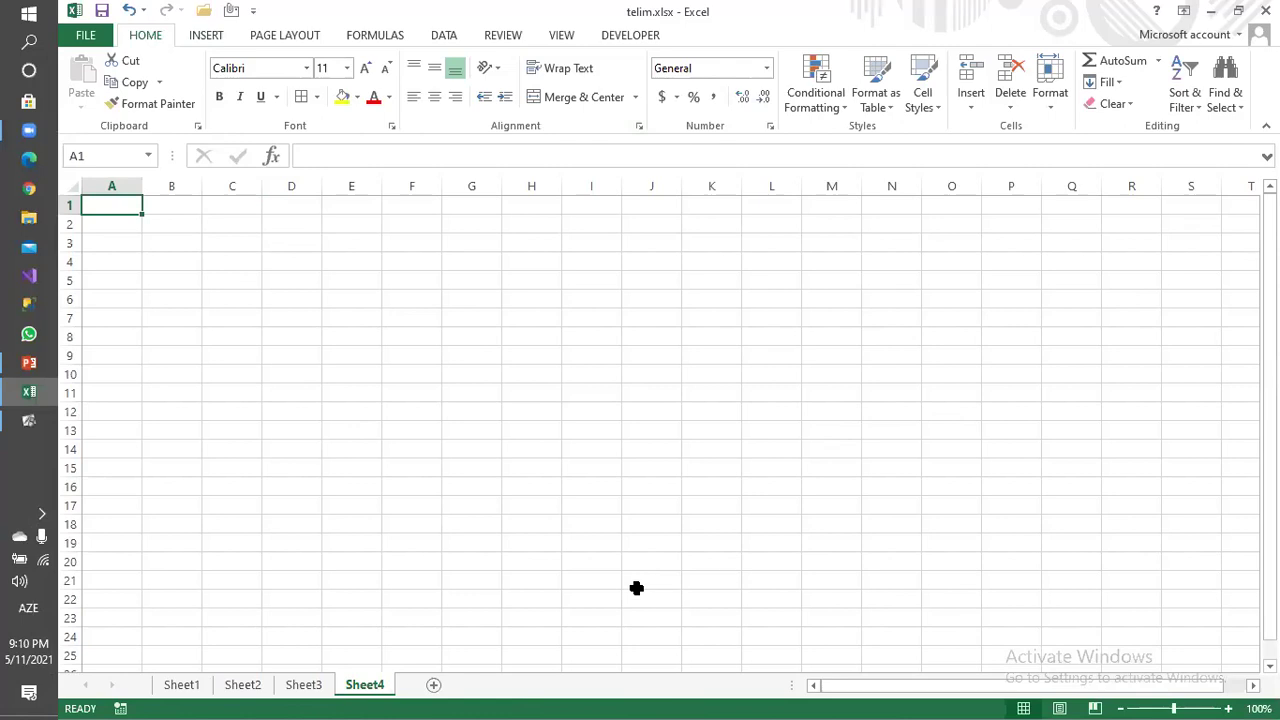
Switch Sheet4 to Page Layout view and look over the page with its header area and grid.
click(1058, 700)
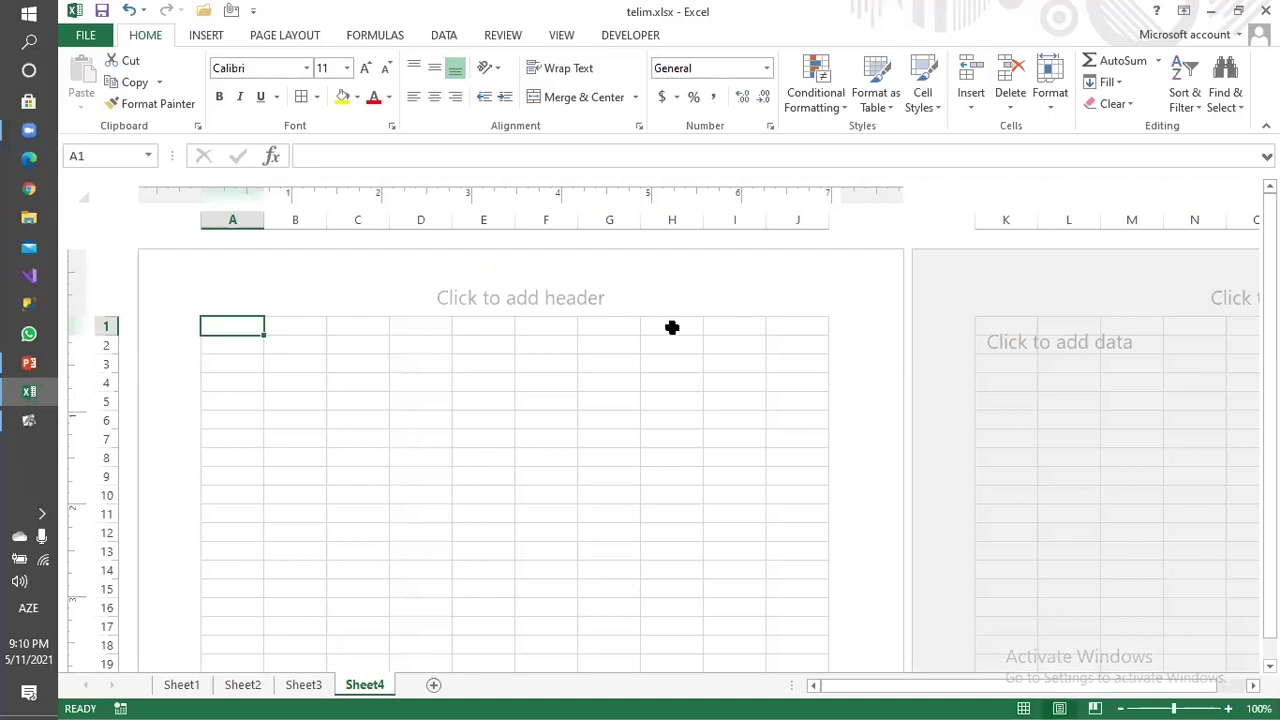
scroll(494, 446, down, 2)
scroll(449, 451, up, 2)
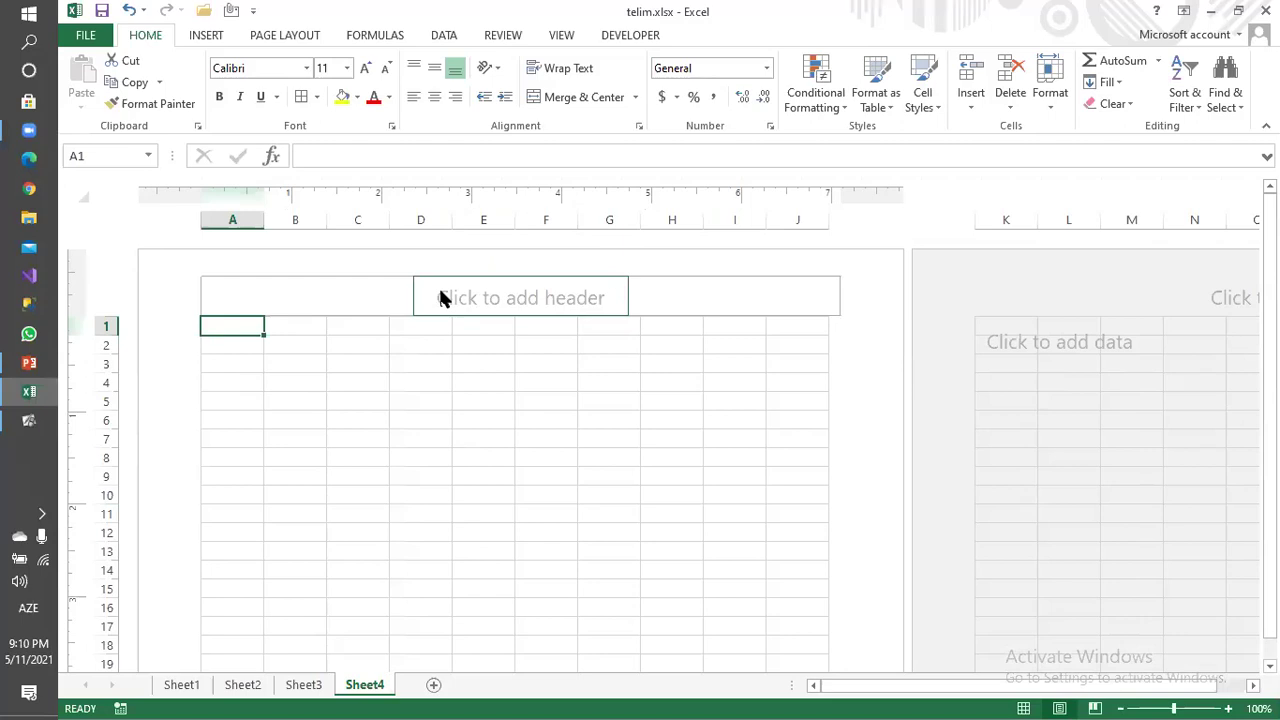
scroll(440, 296, down, 1)
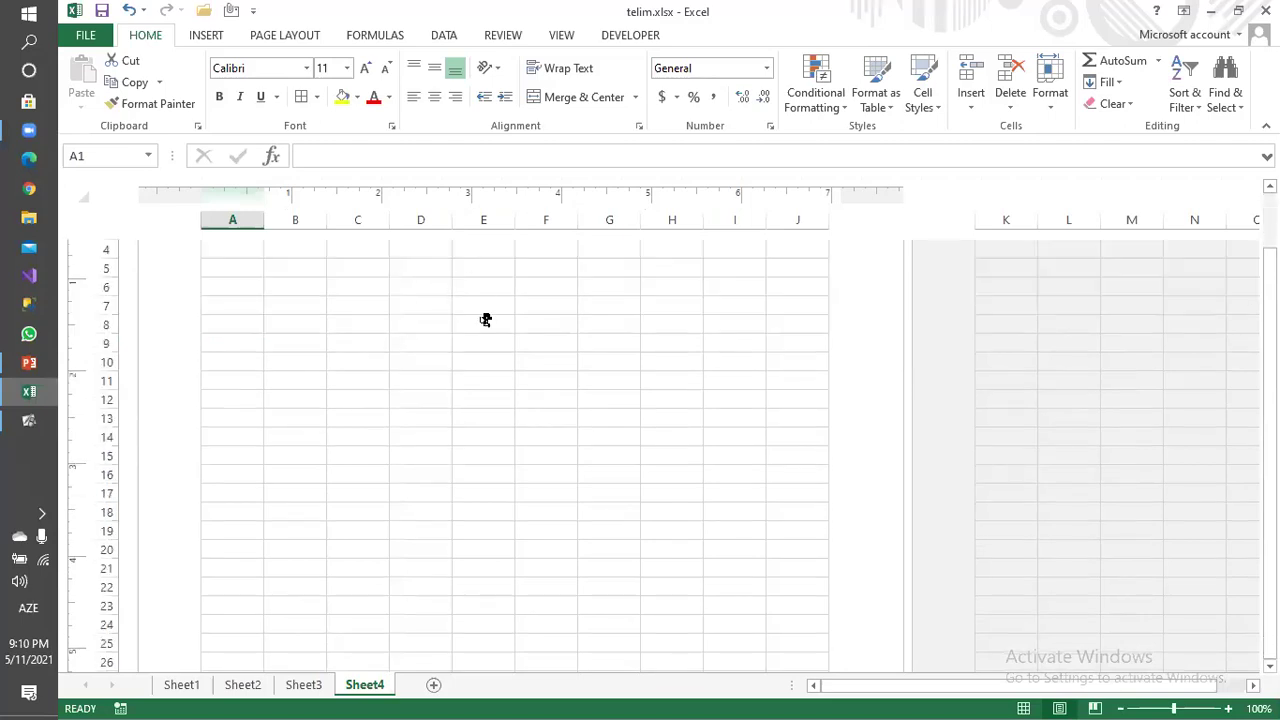
scroll(420, 340, up, 1)
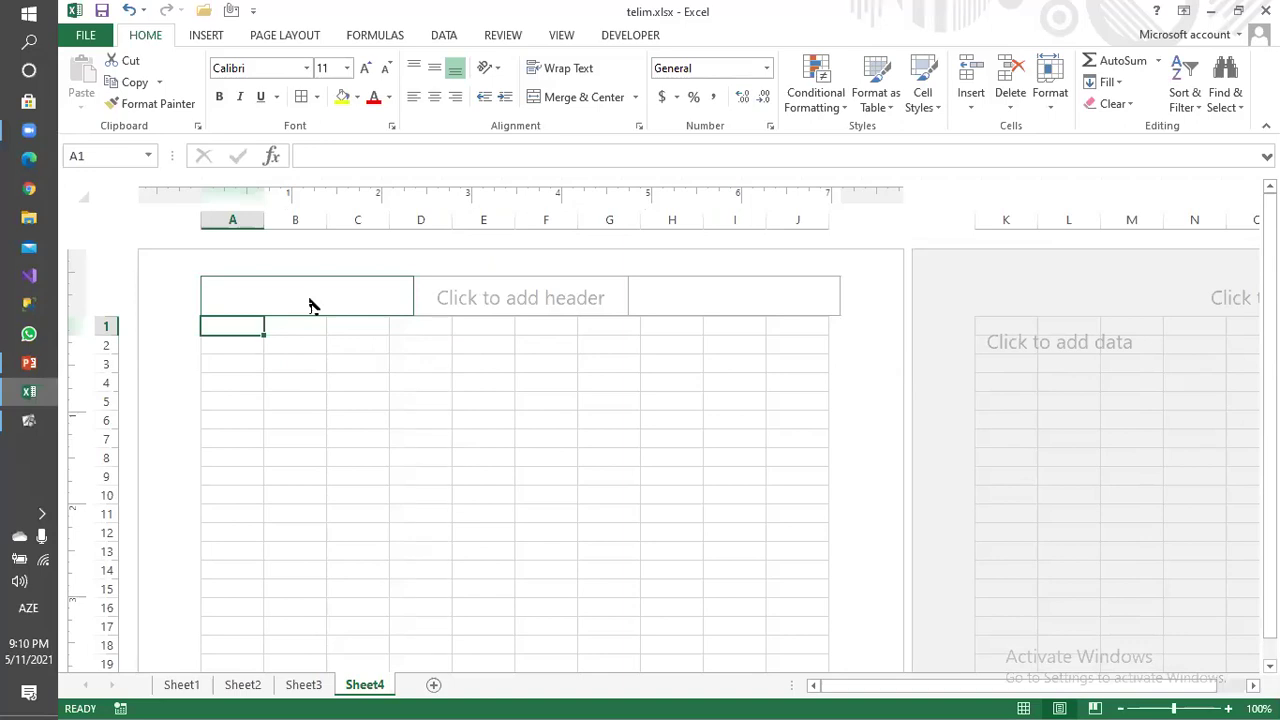
Activate each of the three page header sections in turn, and leave the header by selecting cell I10.
click(310, 305)
click(517, 298)
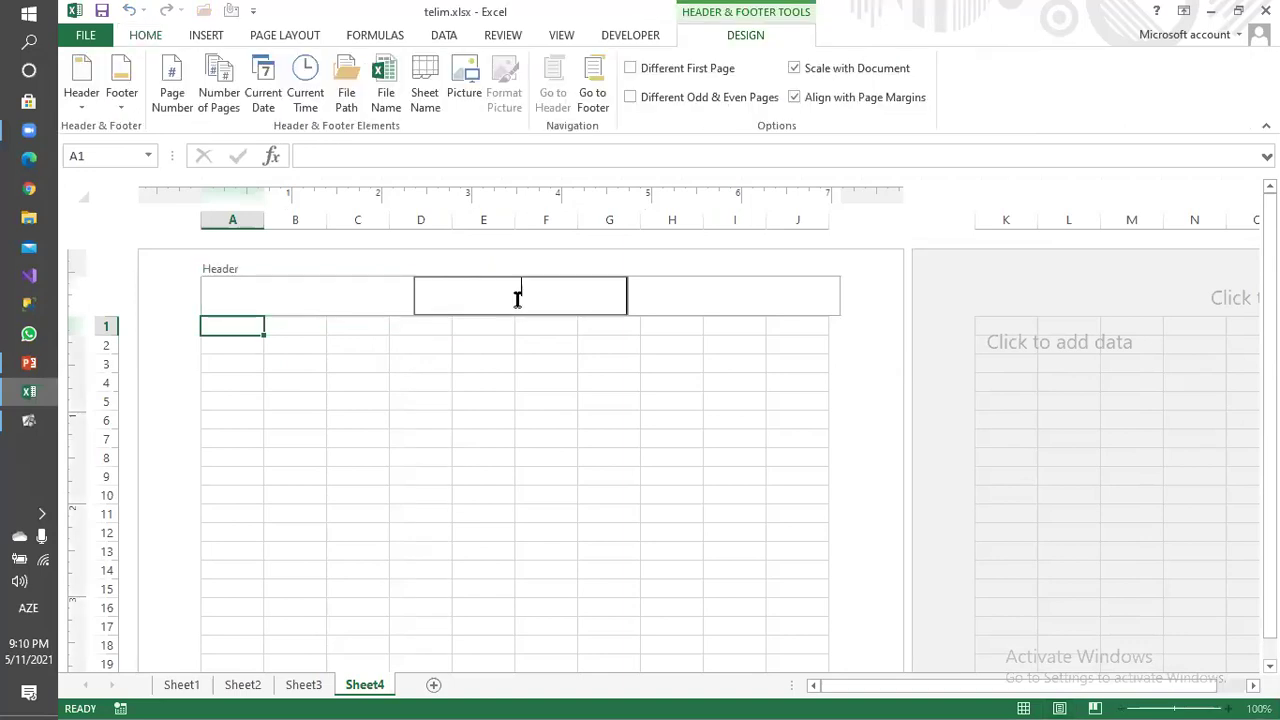
click(703, 305)
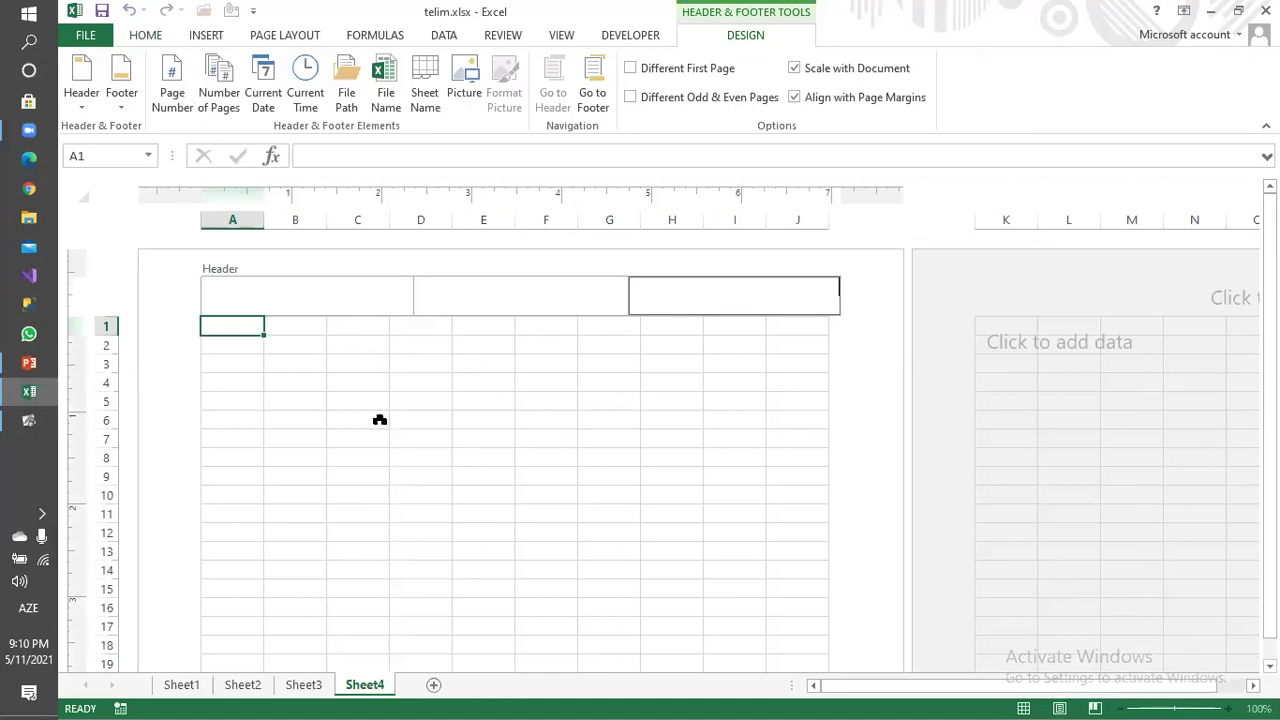
click(370, 305)
click(486, 303)
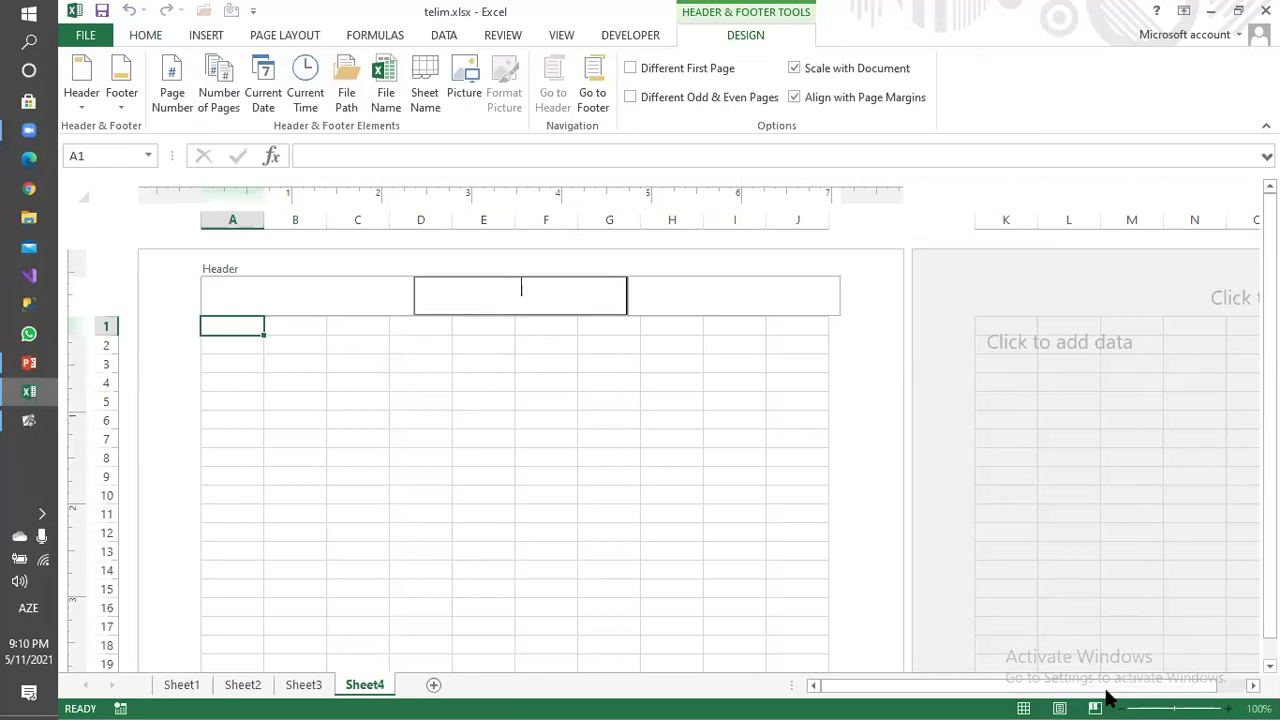
click(735, 492)
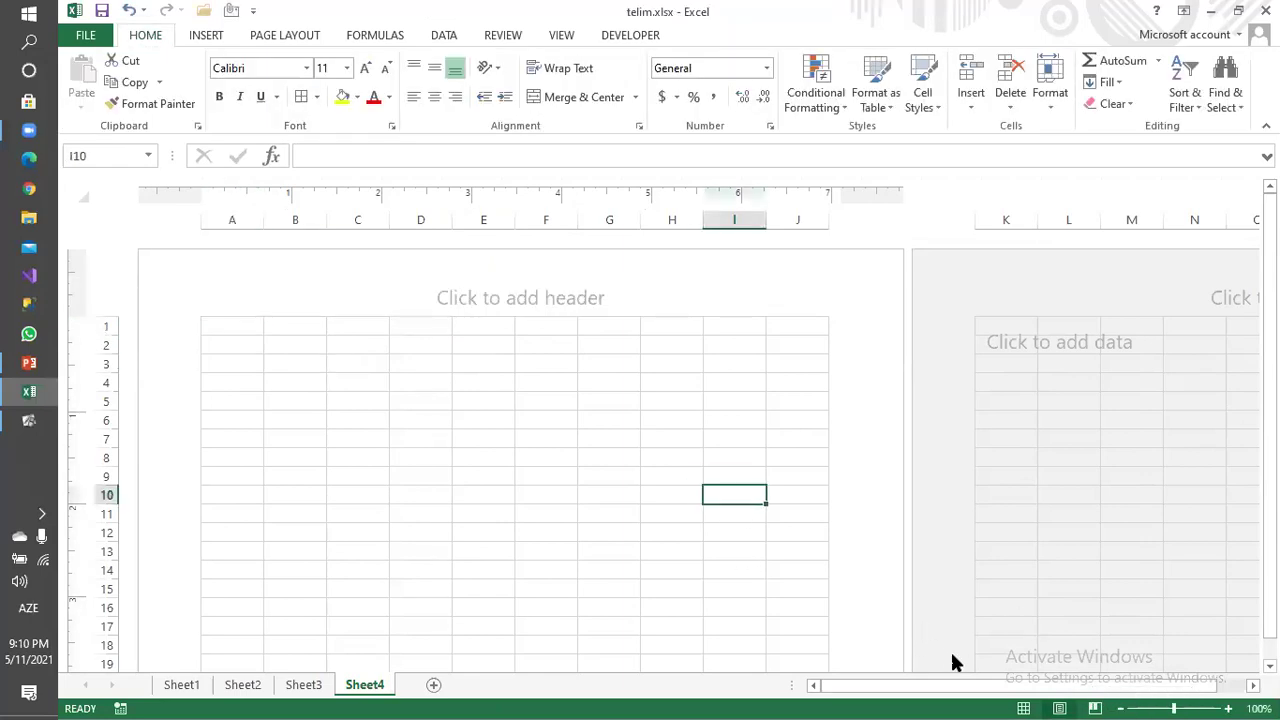
Switch Sheet4 to Page Break Preview and select cell B2 and then cell A1.
click(1095, 706)
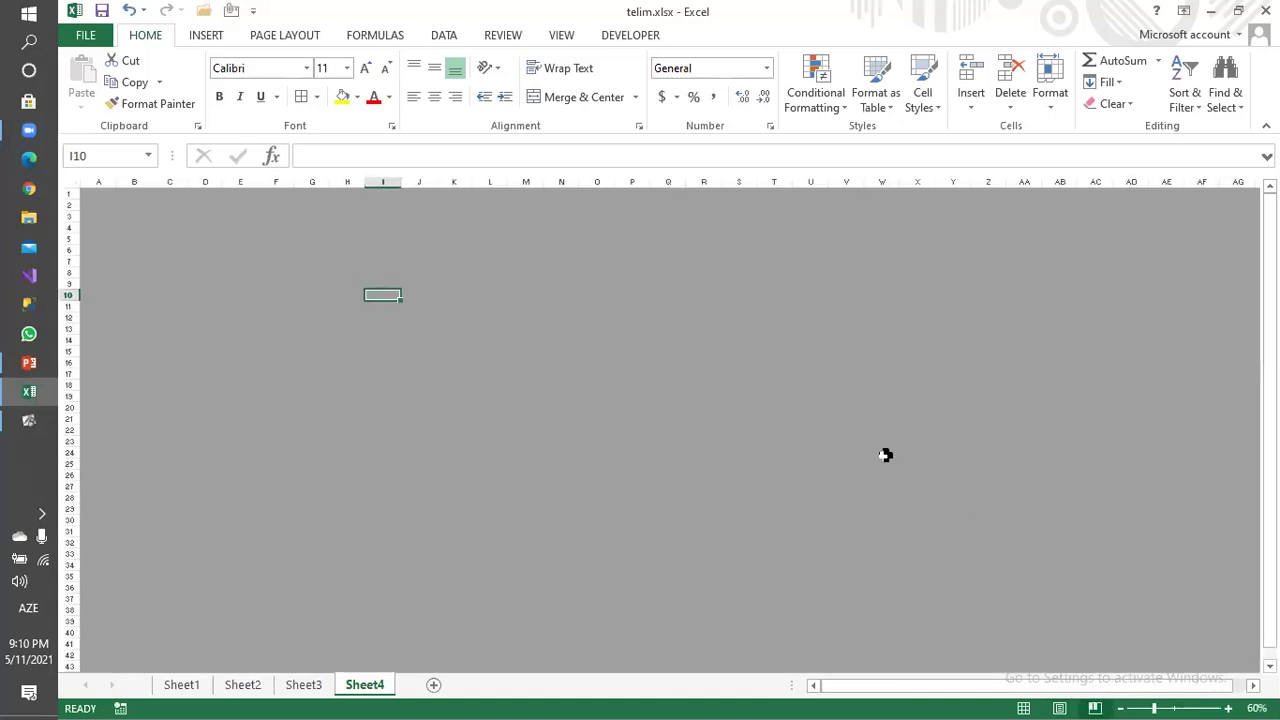
click(172, 262)
click(118, 204)
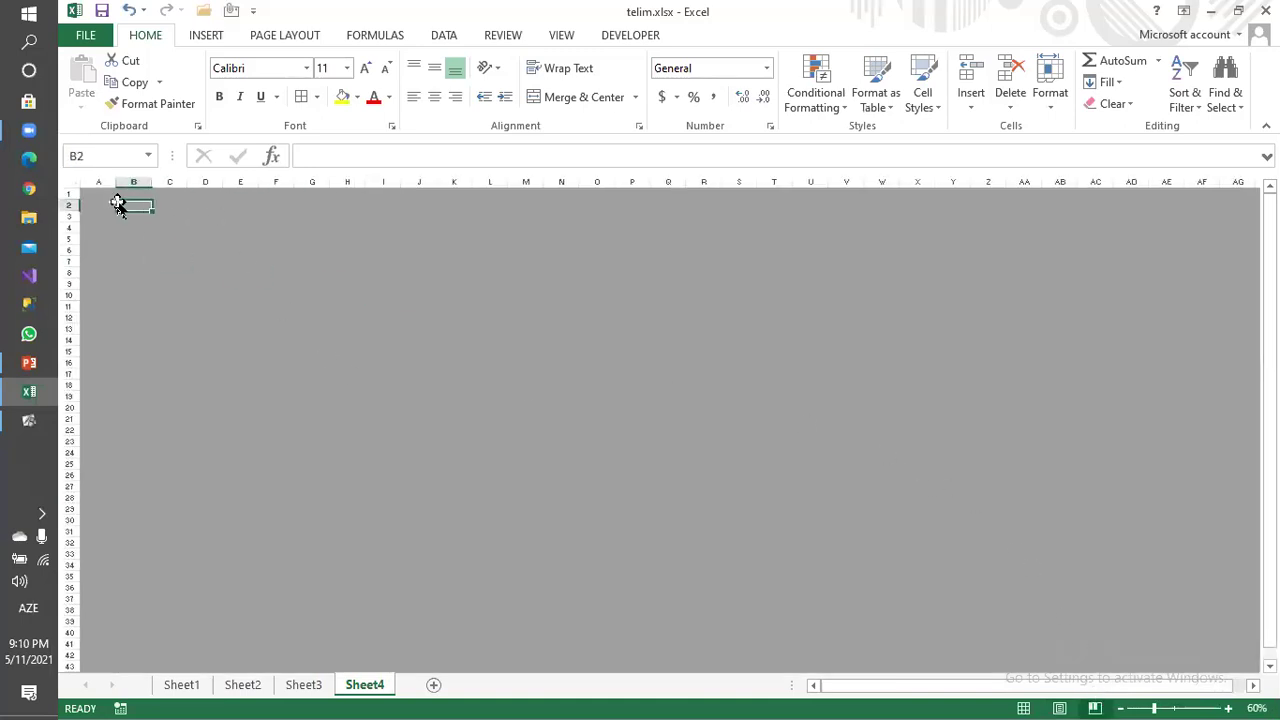
click(92, 194)
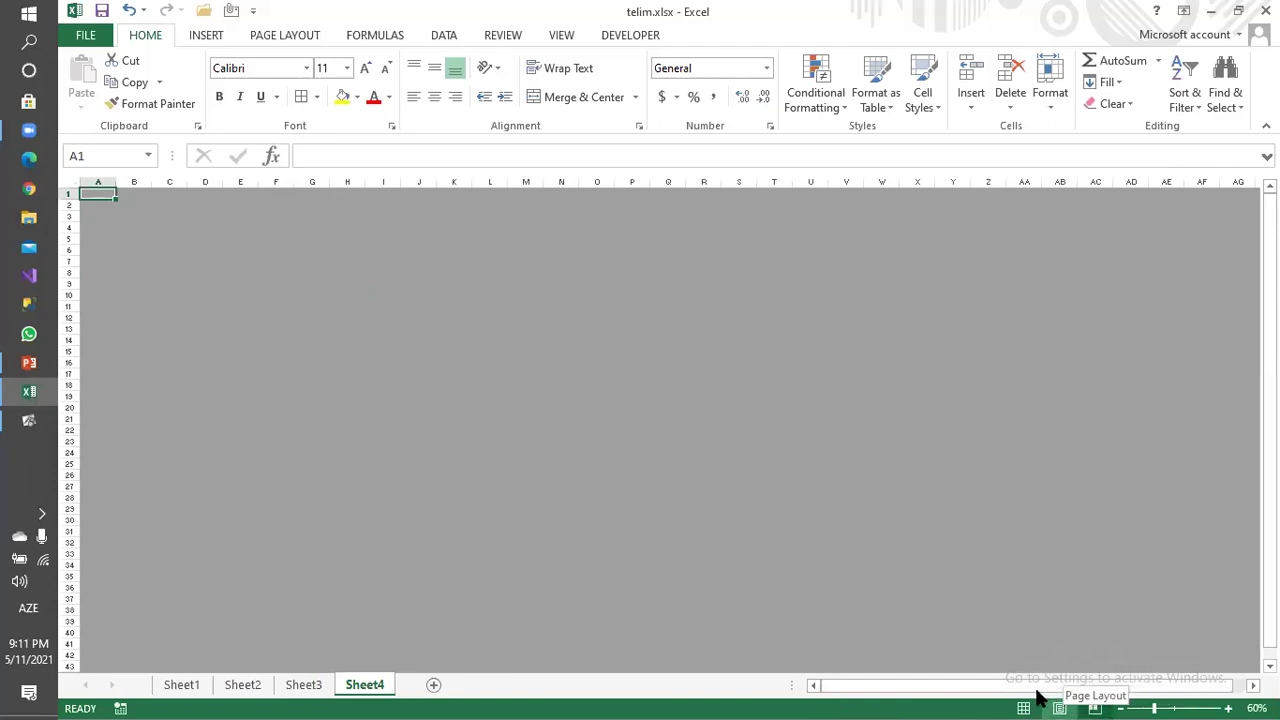
drag(986, 689, 1040, 688)
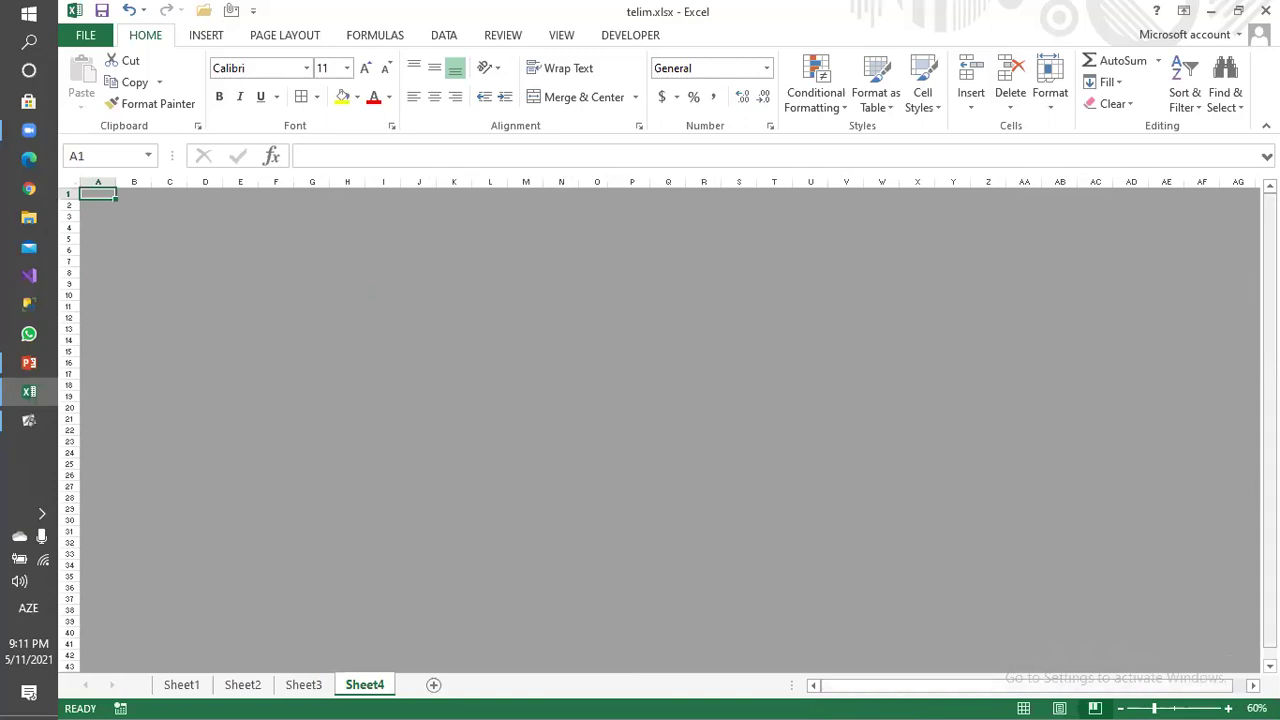
Return Sheet4 to Normal view and change the zoom to 10%, 400% and finally 106%.
click(1026, 702)
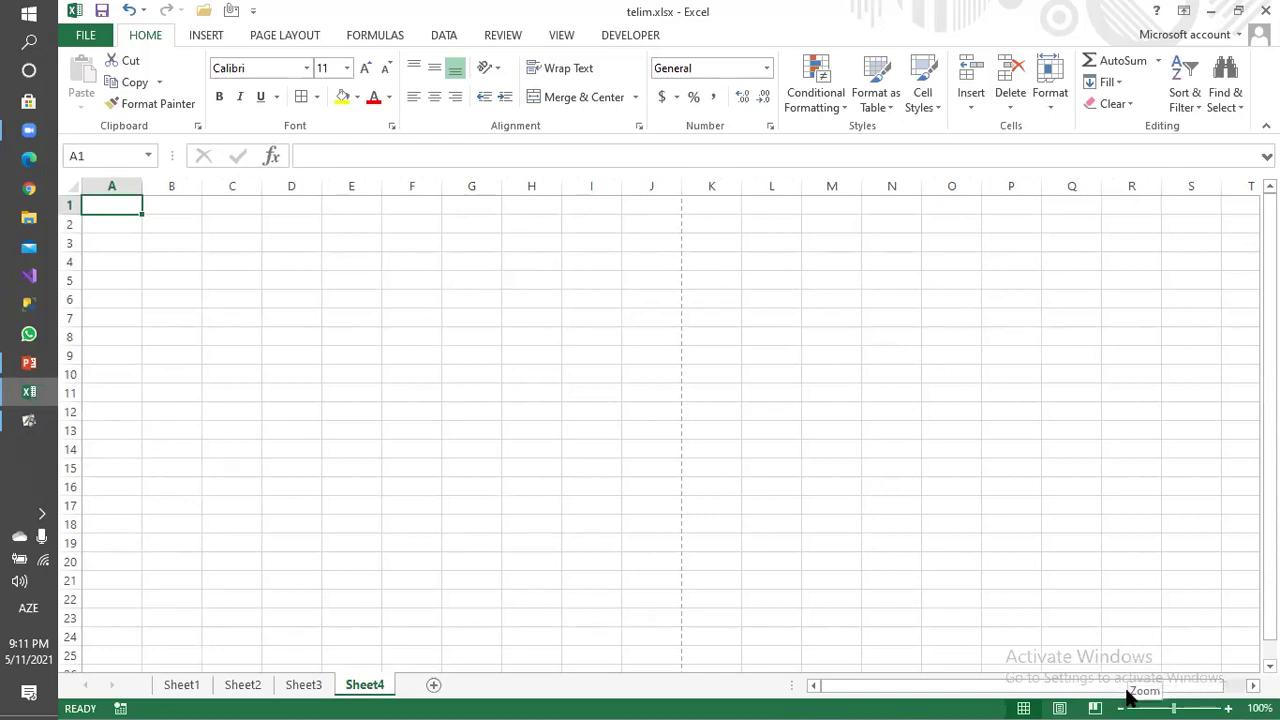
drag(1174, 708, 1122, 698)
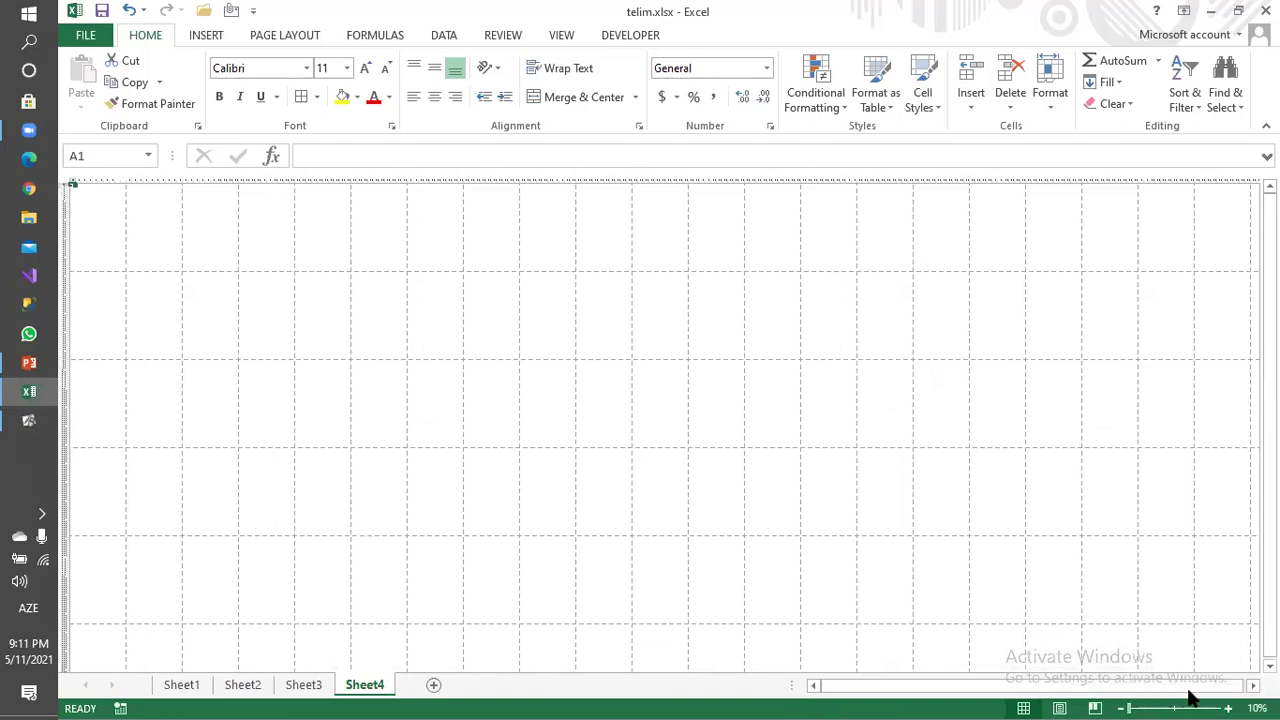
drag(1129, 706, 1175, 706)
click(1225, 706)
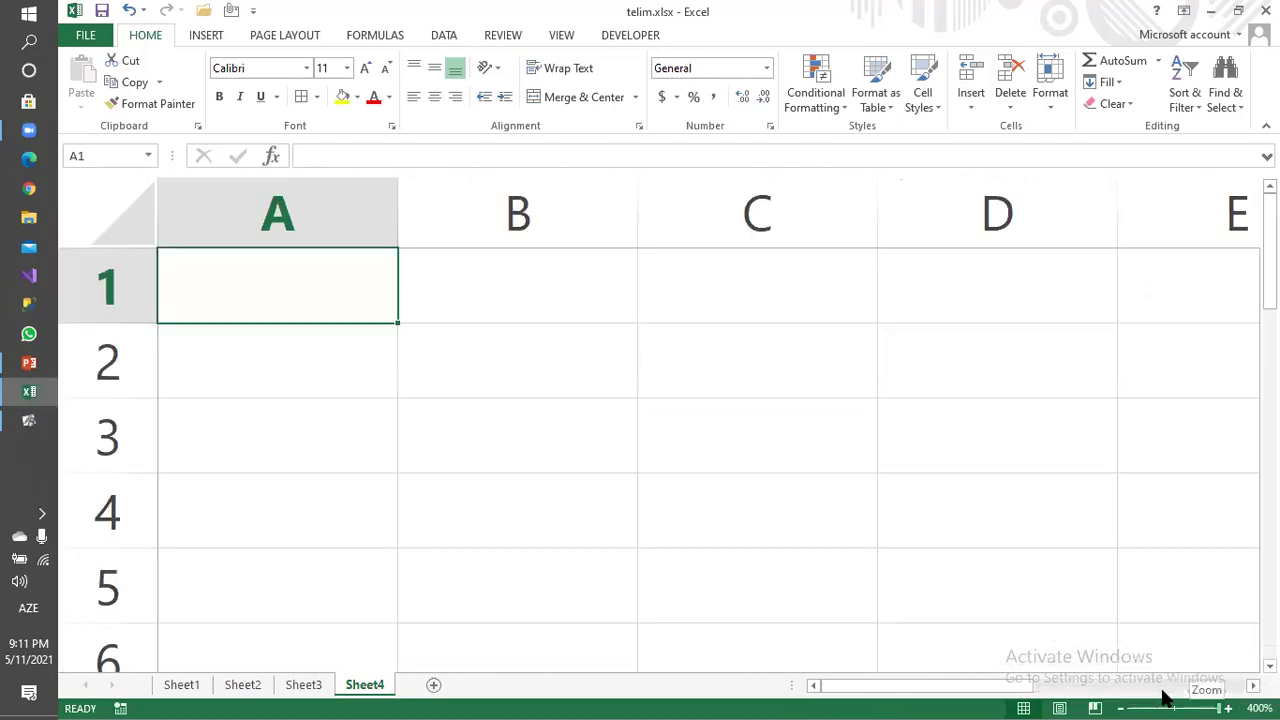
click(1174, 706)
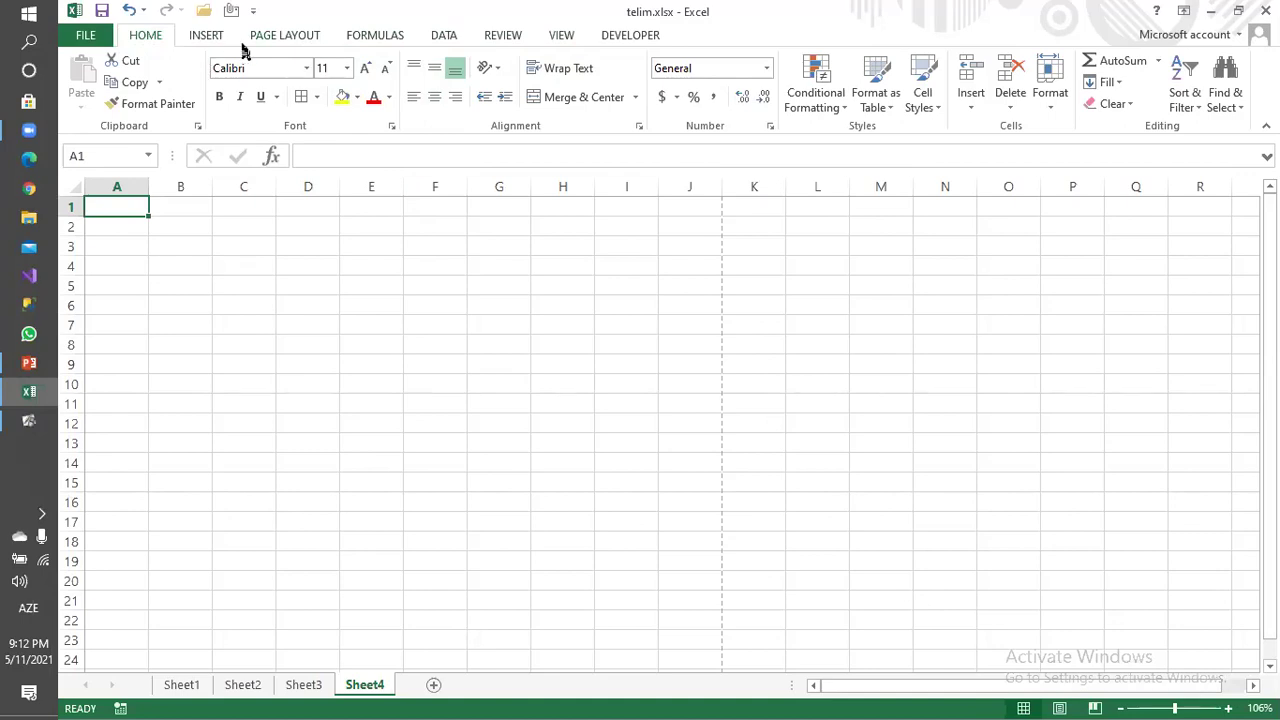
Open the workbook's Info page to examine the file commands and return to the worksheet.
click(88, 36)
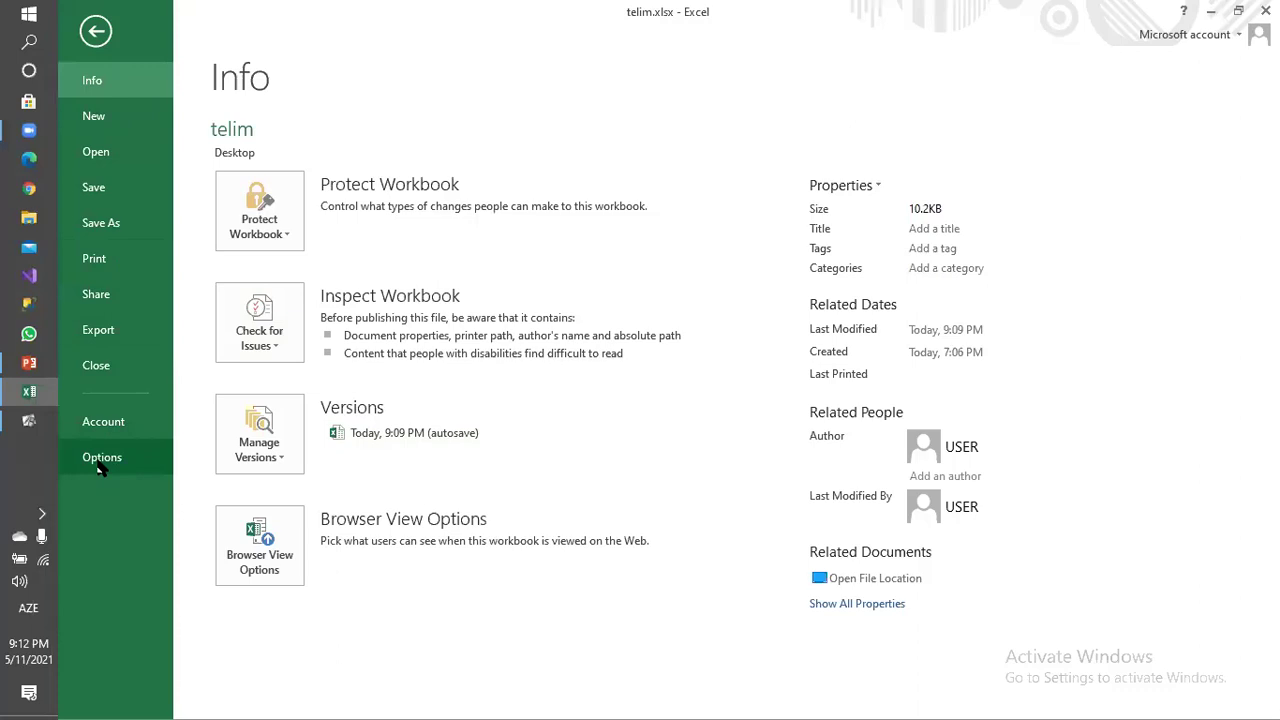
click(97, 40)
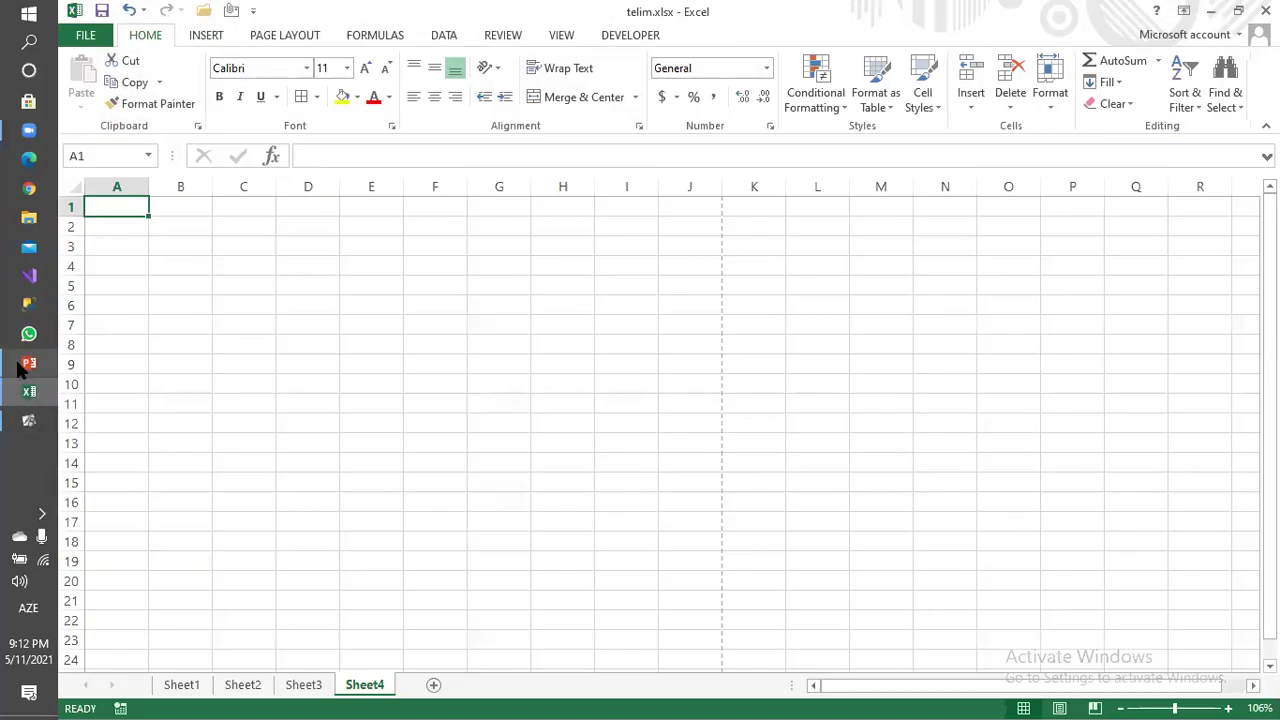
Switch to PowerPoint, present slide 3 with the keyboard shortcut table to read it, and exit the slide show.
click(29, 365)
click(152, 396)
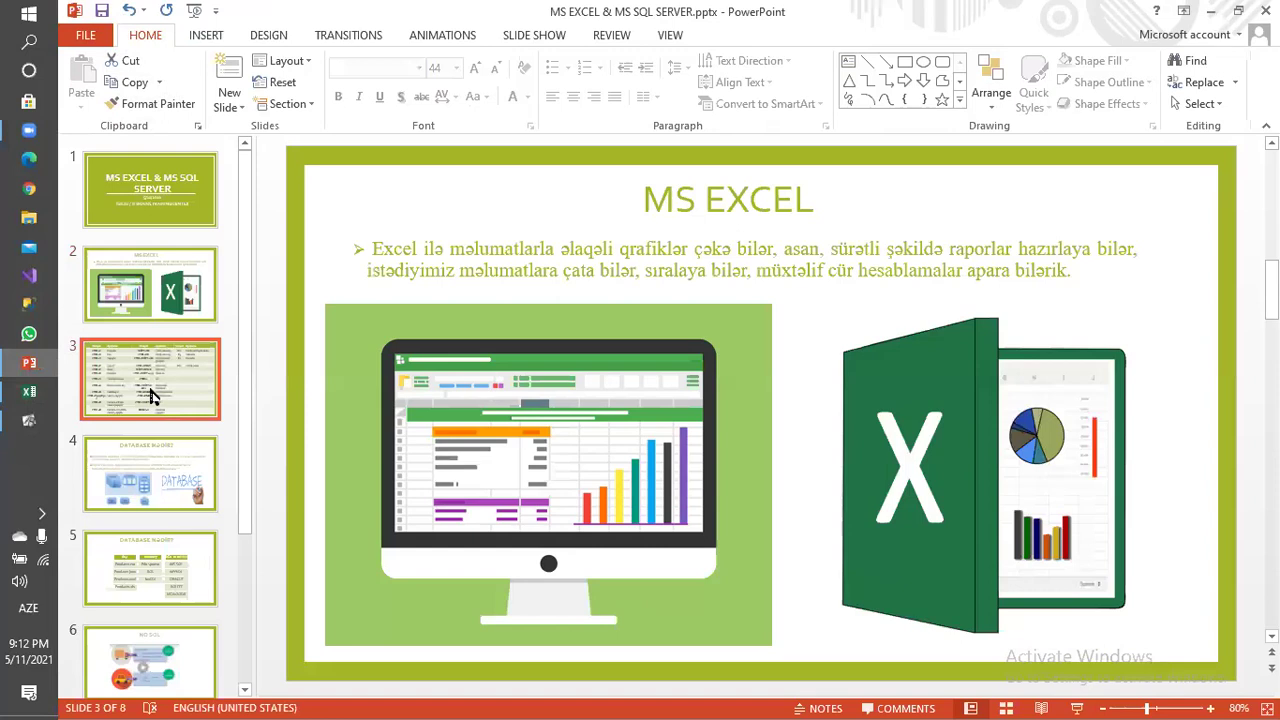
click(1075, 700)
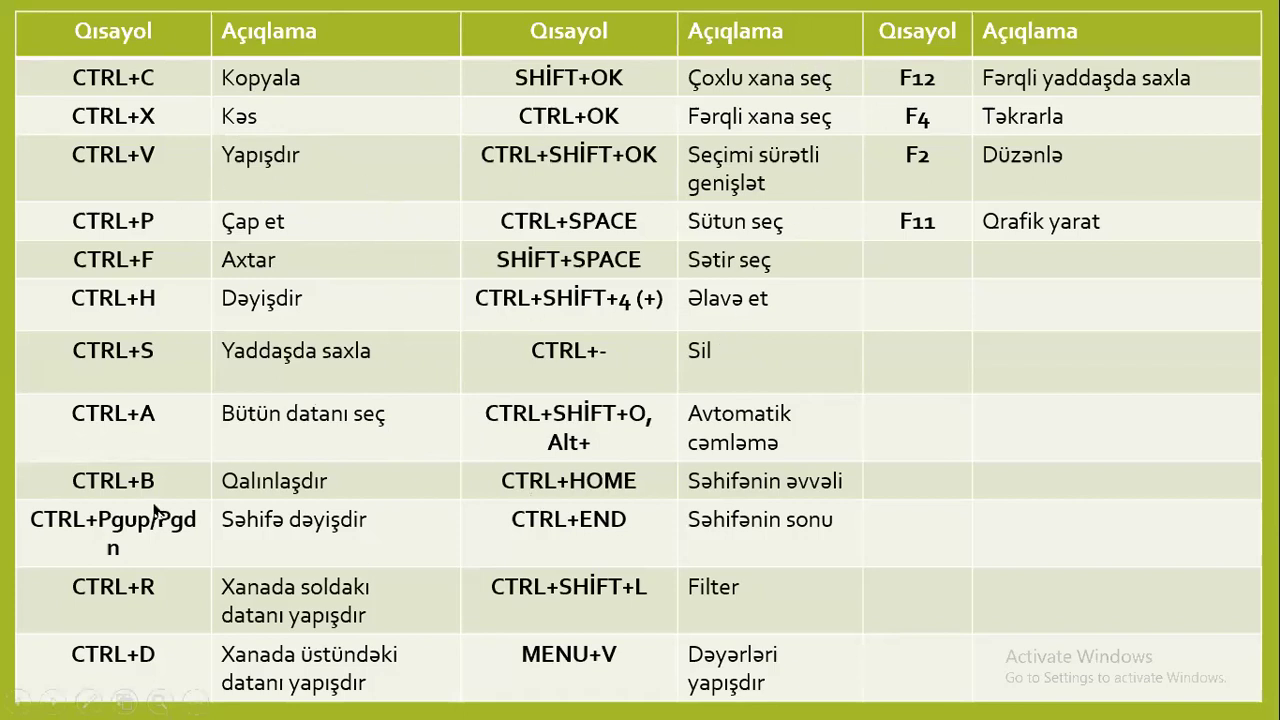
key(Escape)
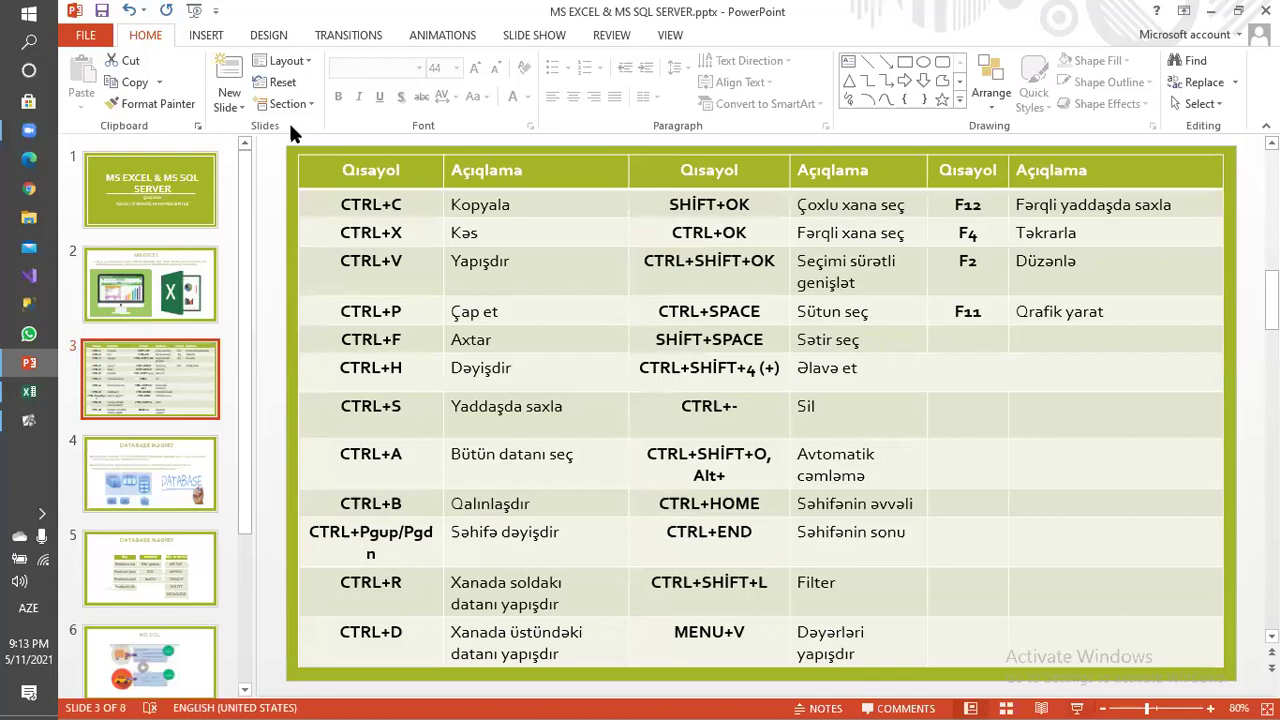
Switch back to the Excel workbook and select cell E1 and then cell A1 on Sheet4.
click(29, 391)
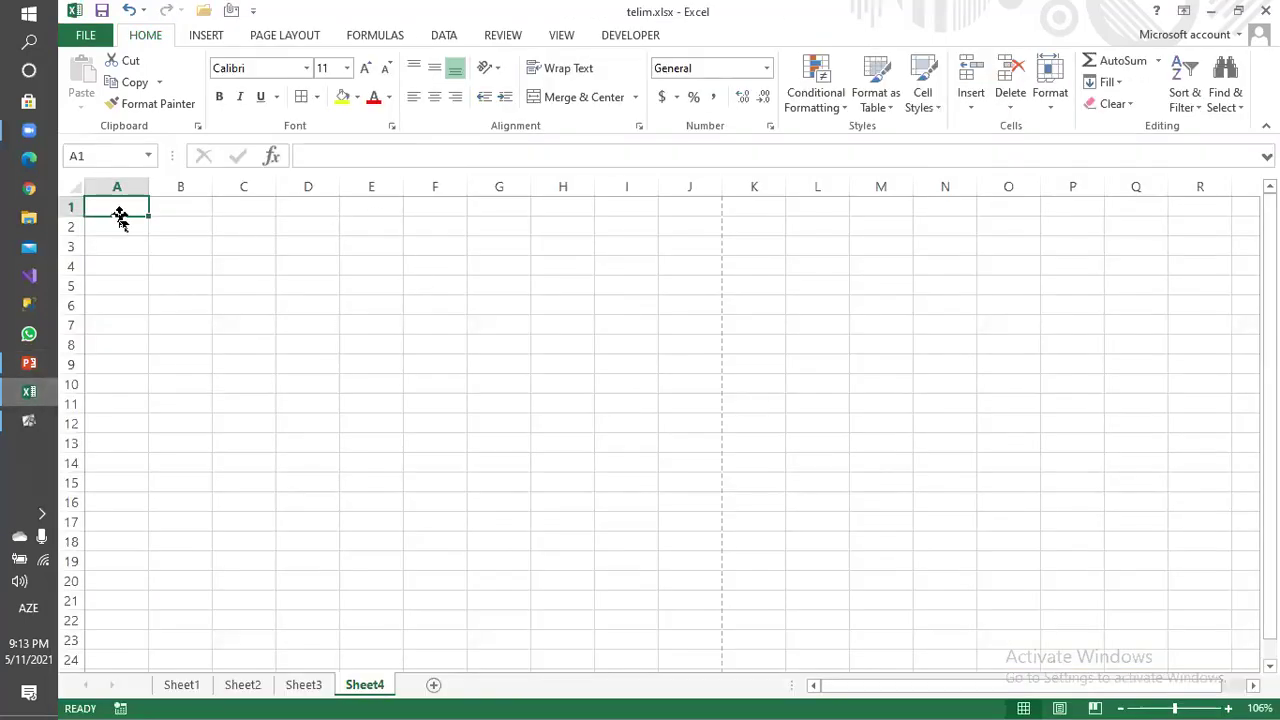
click(385, 205)
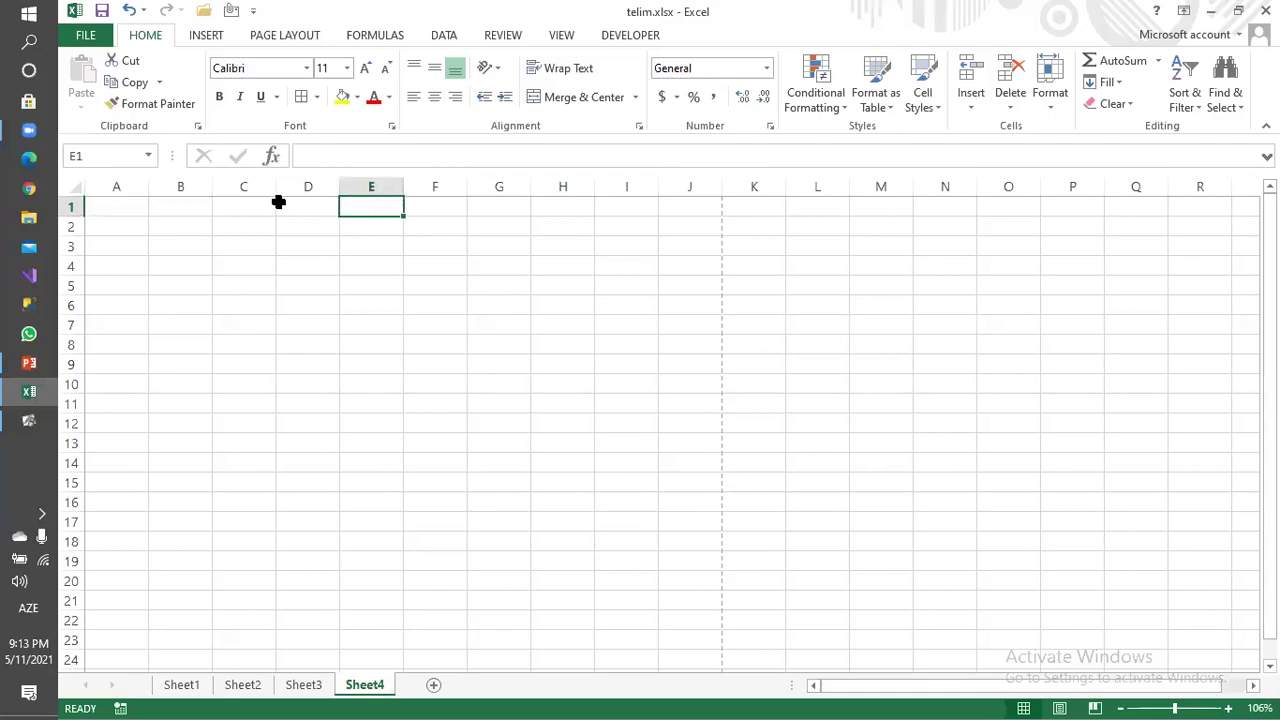
click(133, 210)
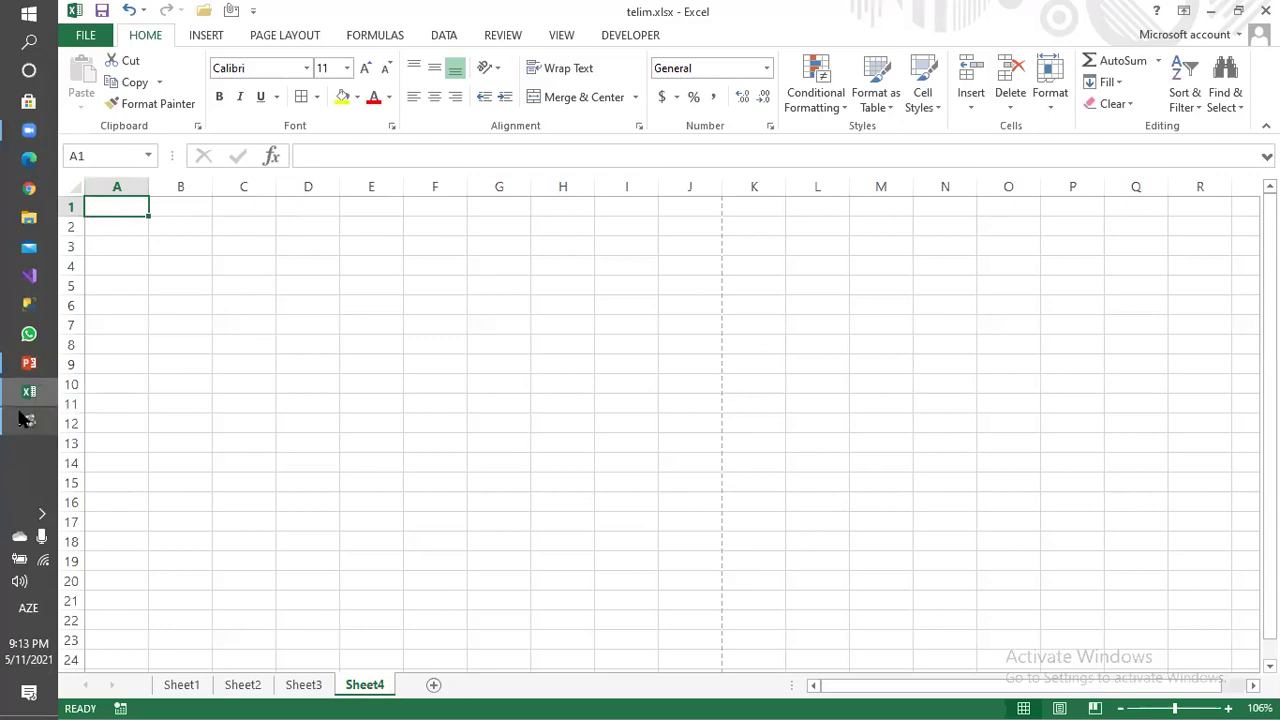
Search Windows for "key" and open the On-Screen Keyboard app over the worksheet.
key(super)
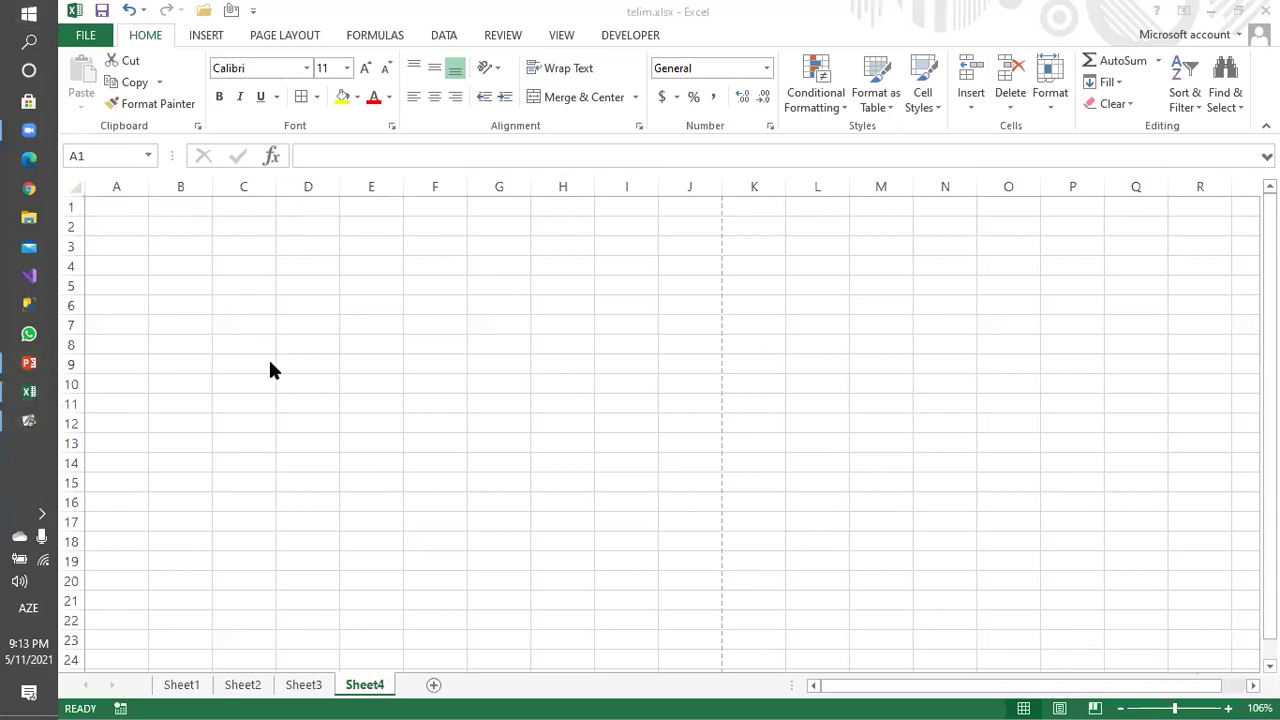
text(key)
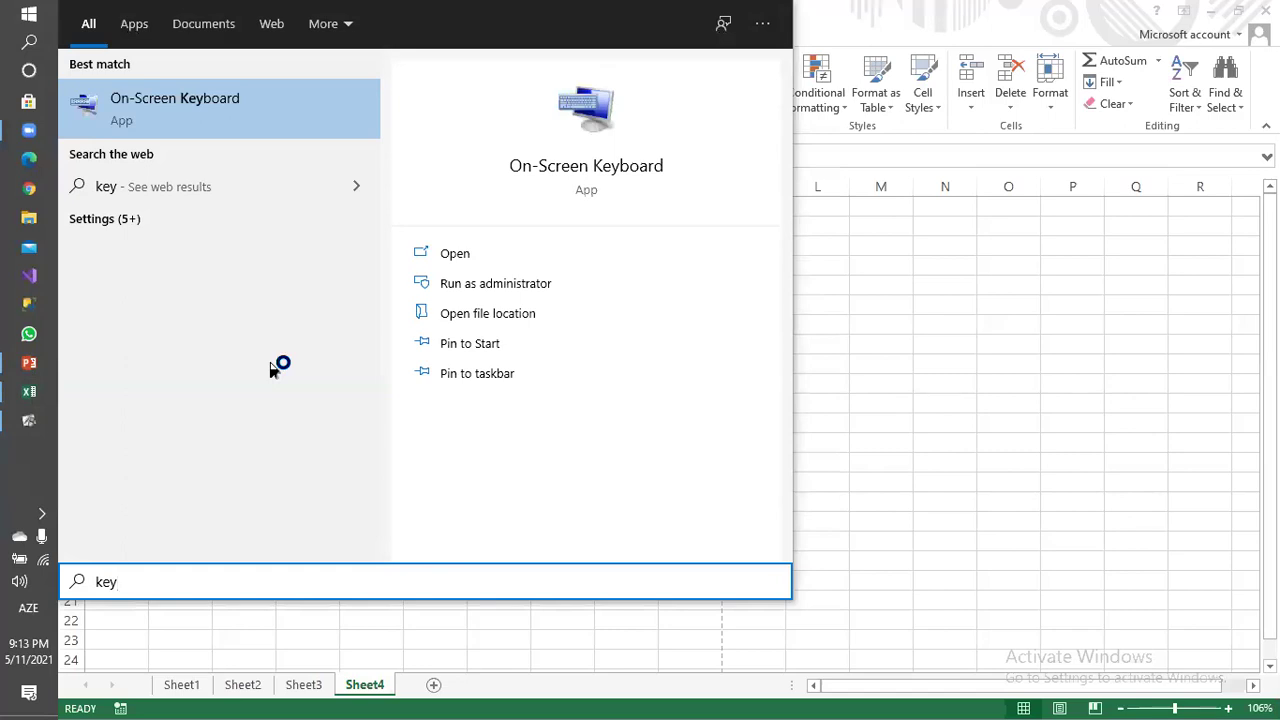
key(Return)
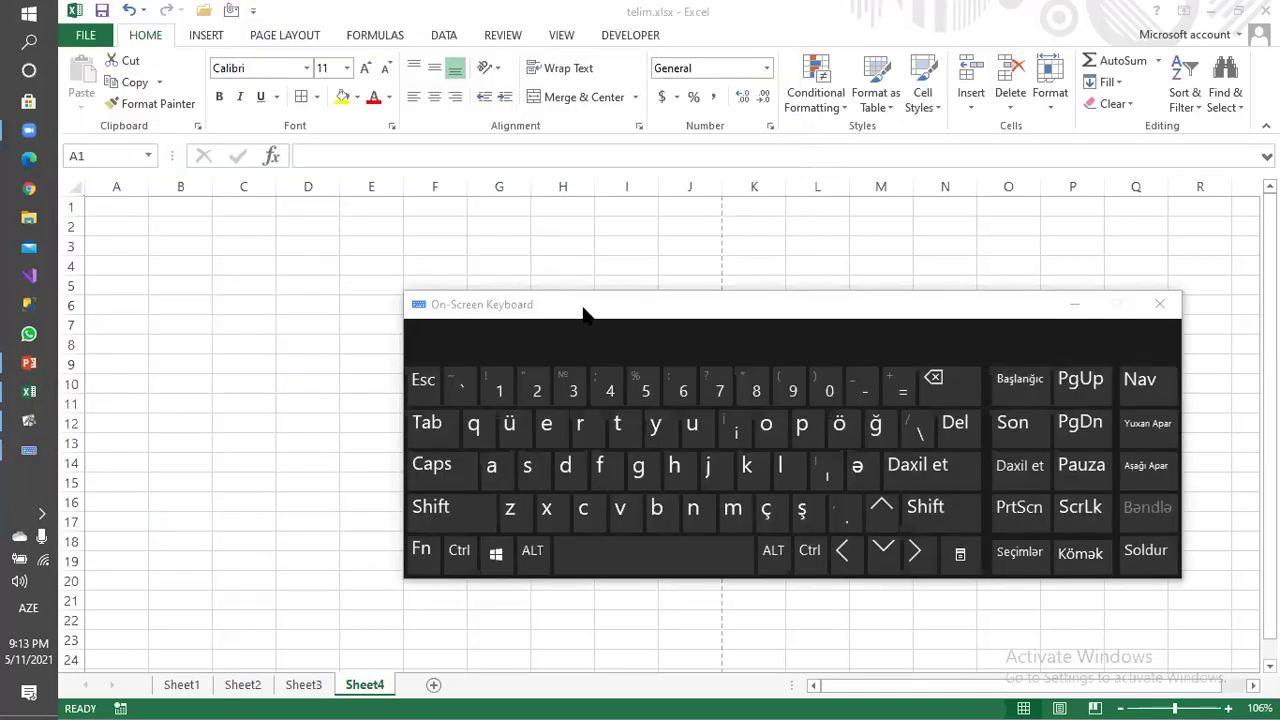
Reposition the On-Screen Keyboard and use it to extend the selection from cell A1 to E1, A5, and B1.
drag(585, 313, 434, 308)
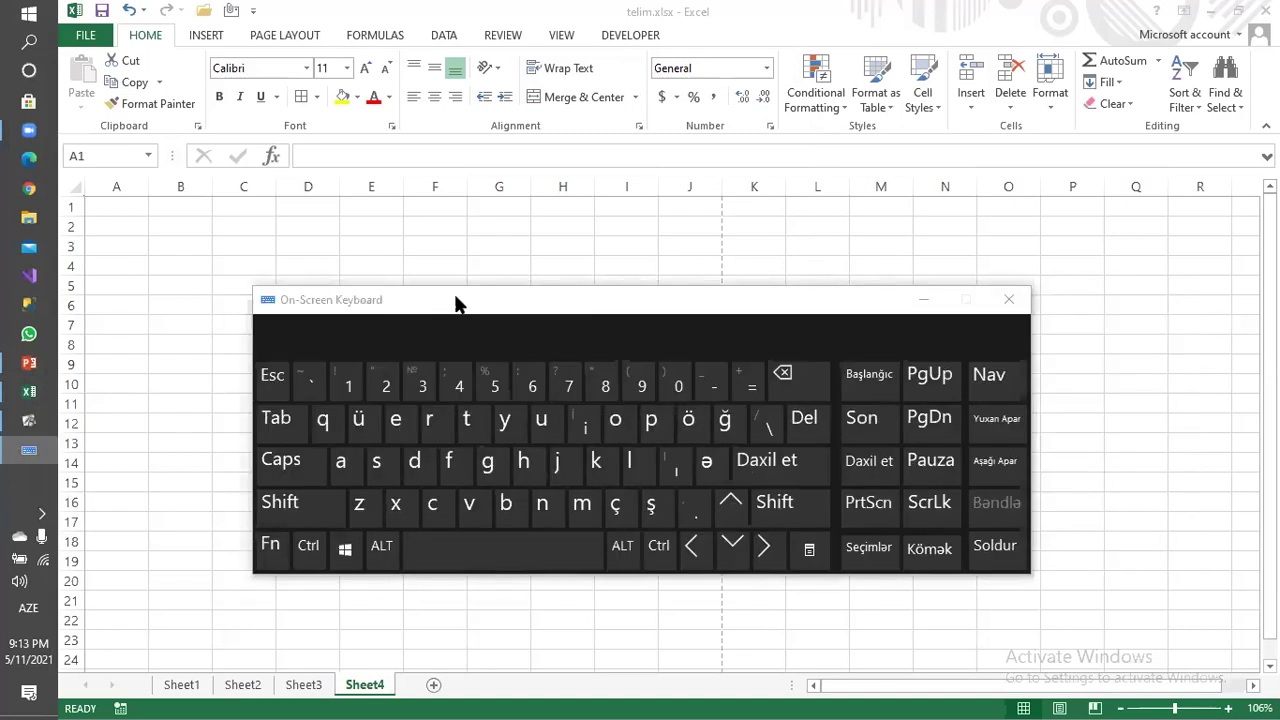
click(116, 207)
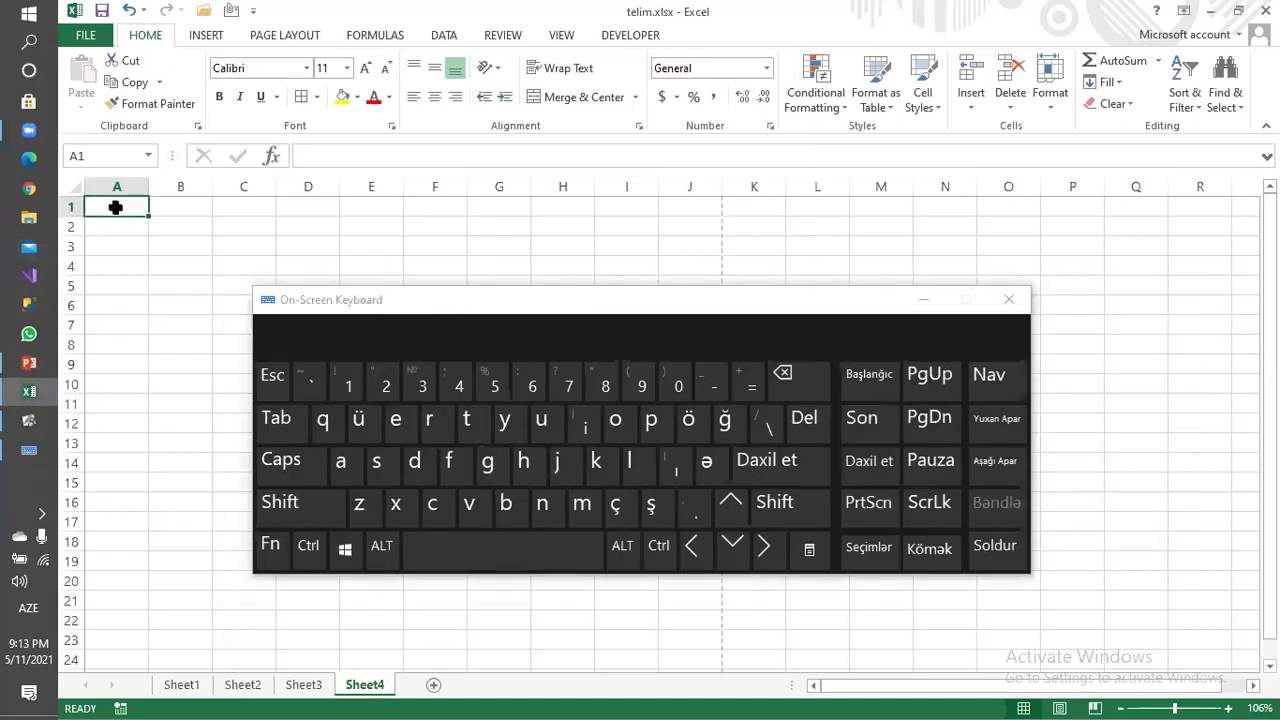
click(318, 564)
click(300, 497)
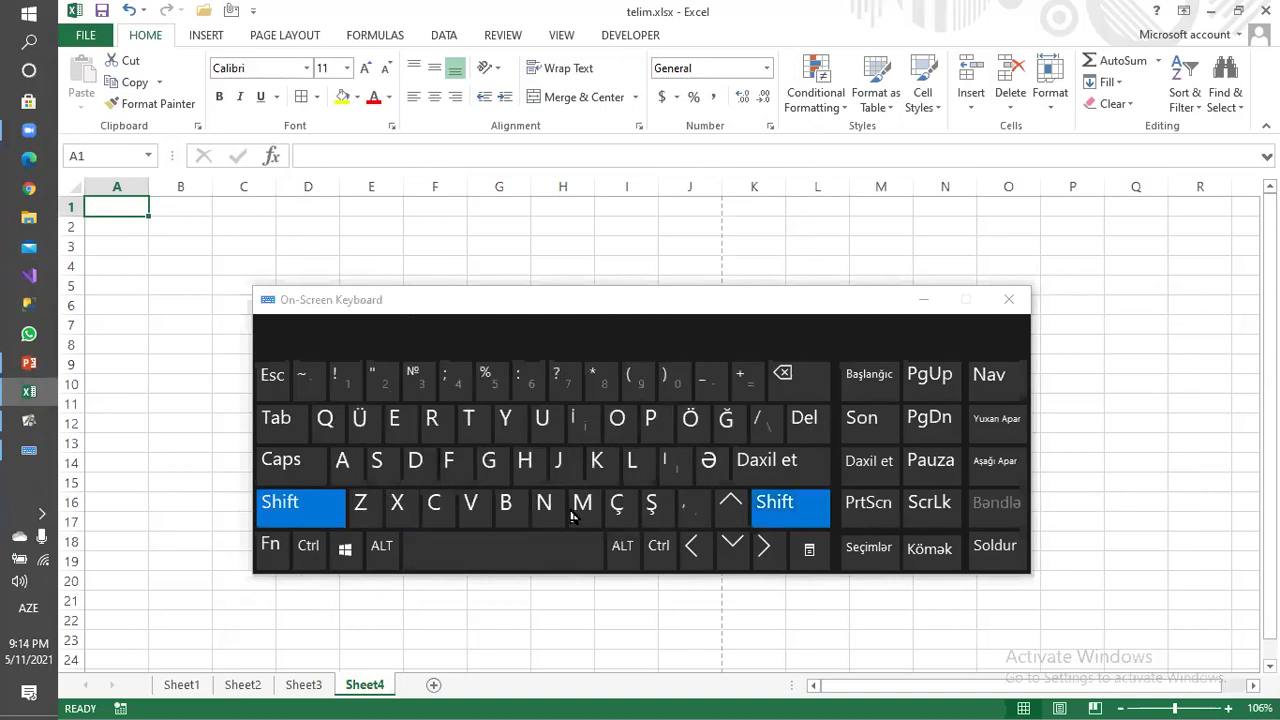
shift+click(381, 203)
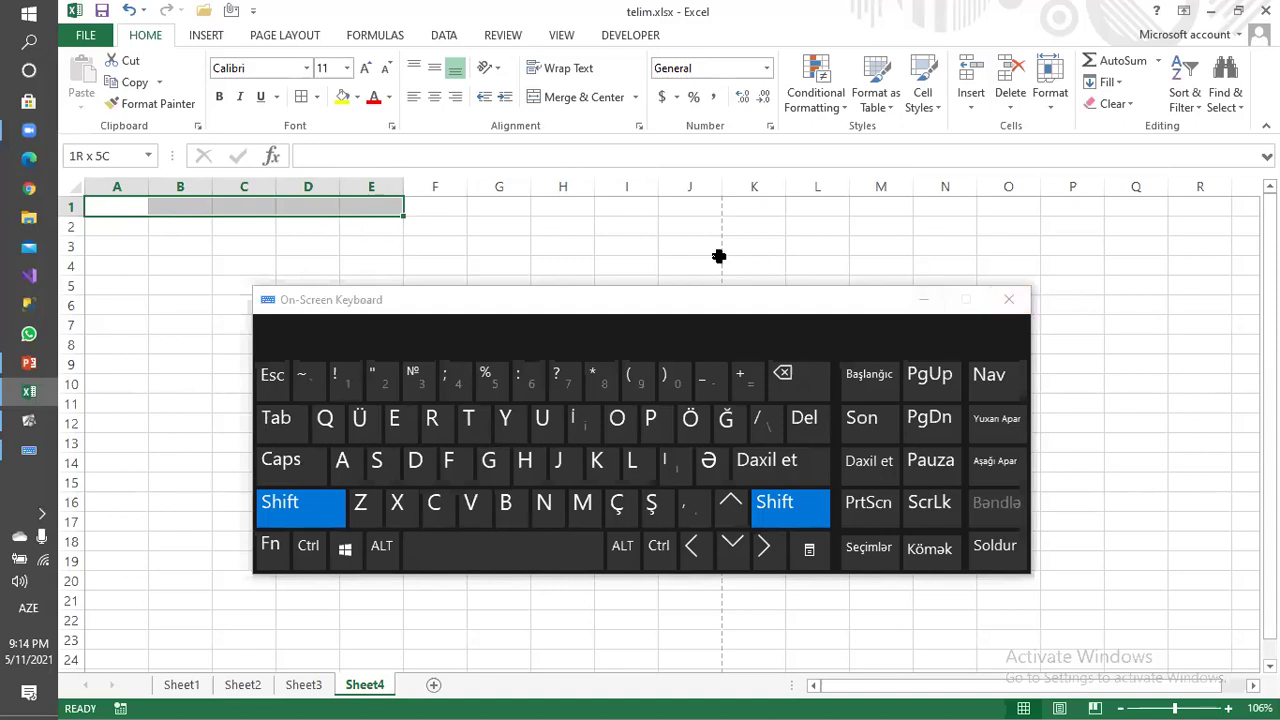
drag(117, 208, 114, 289)
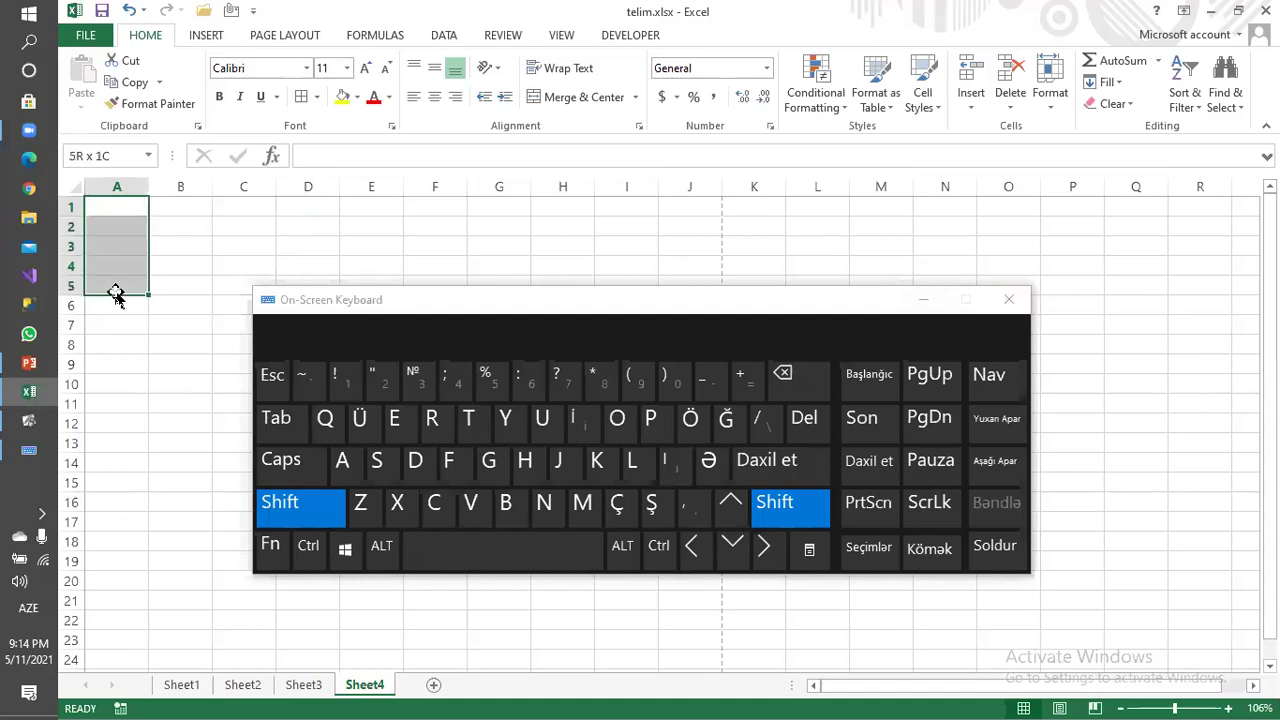
shift+click(205, 211)
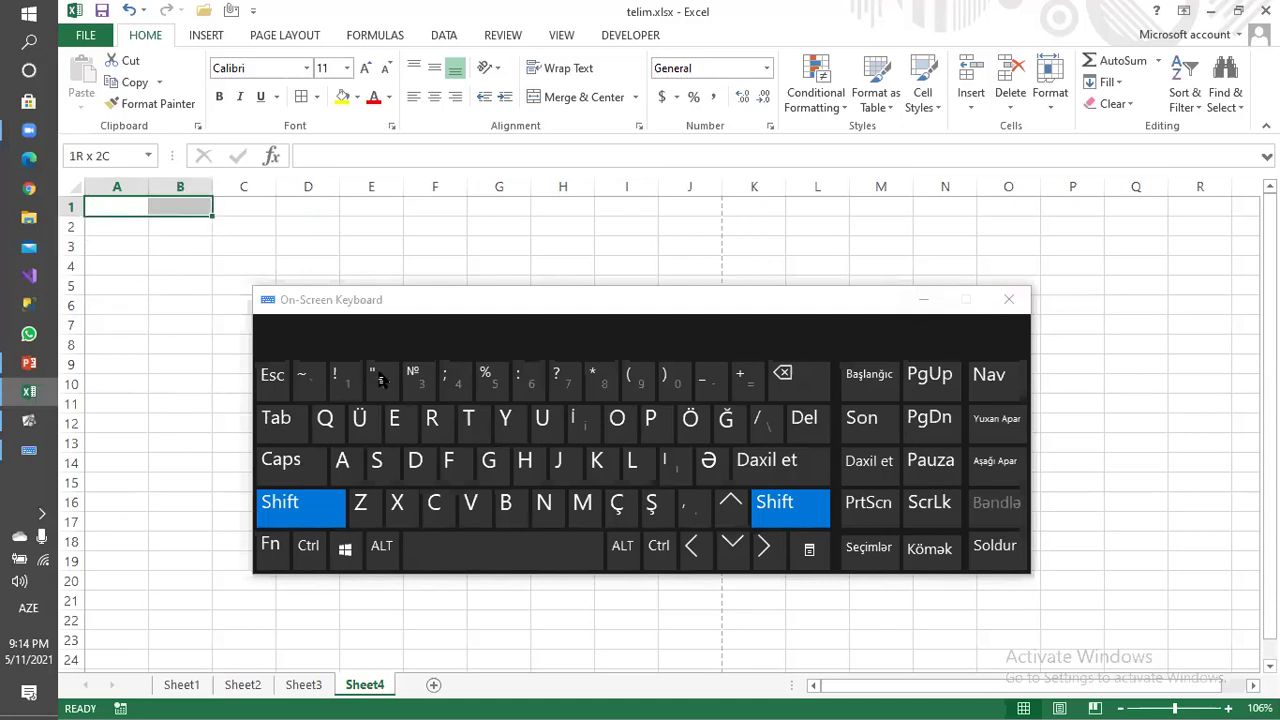
click(295, 522)
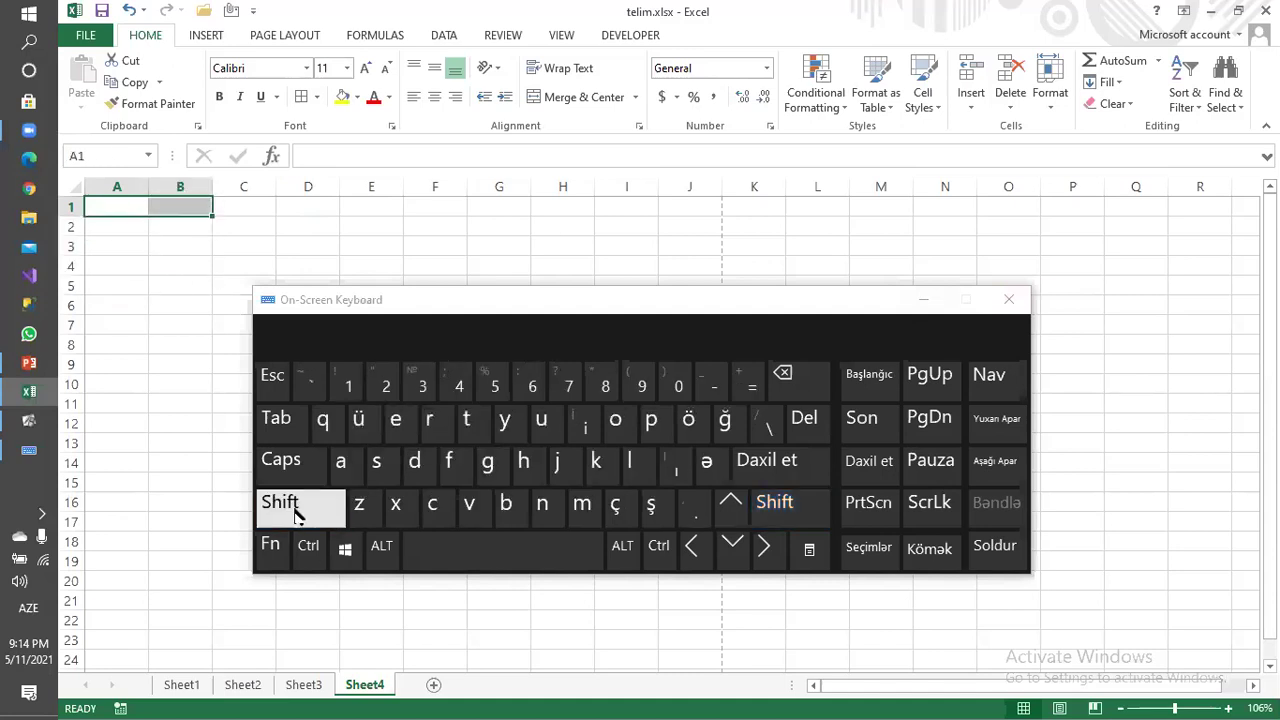
Minimize and restore the On-Screen Keyboard, and use it to extend the selection from cell A1 across row 1 to F1.
click(918, 300)
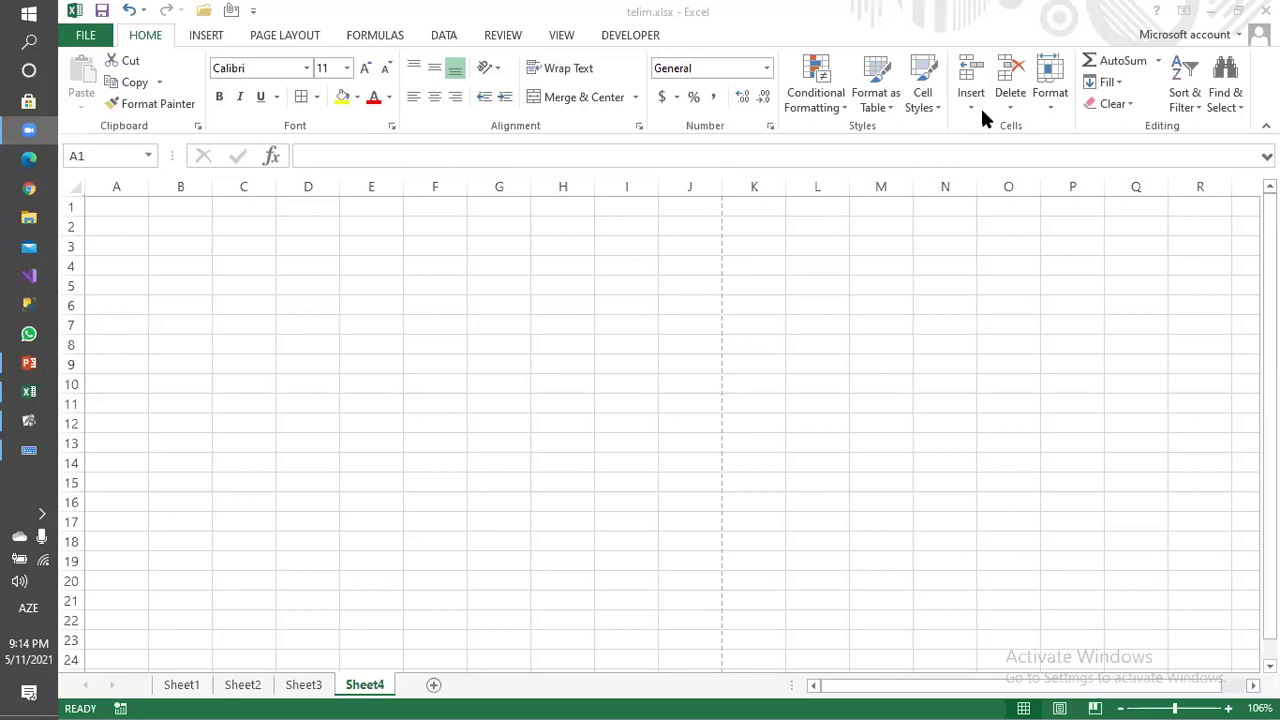
click(40, 449)
click(300, 228)
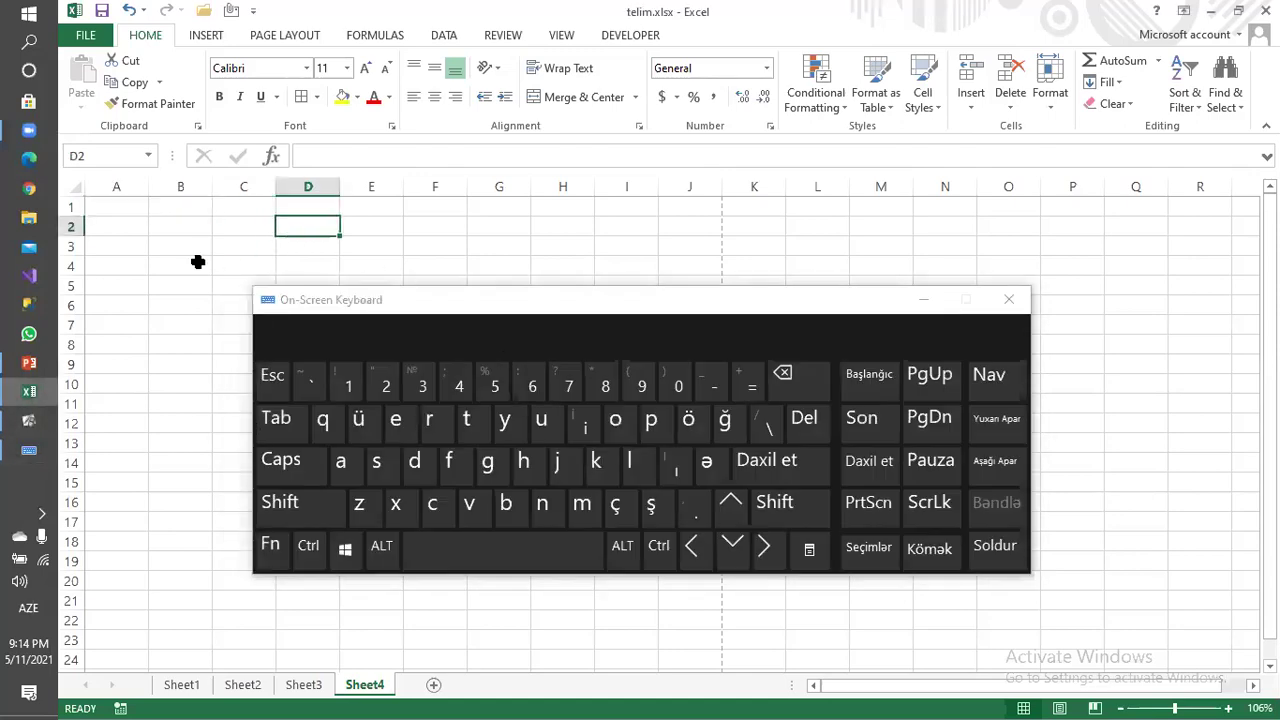
click(122, 208)
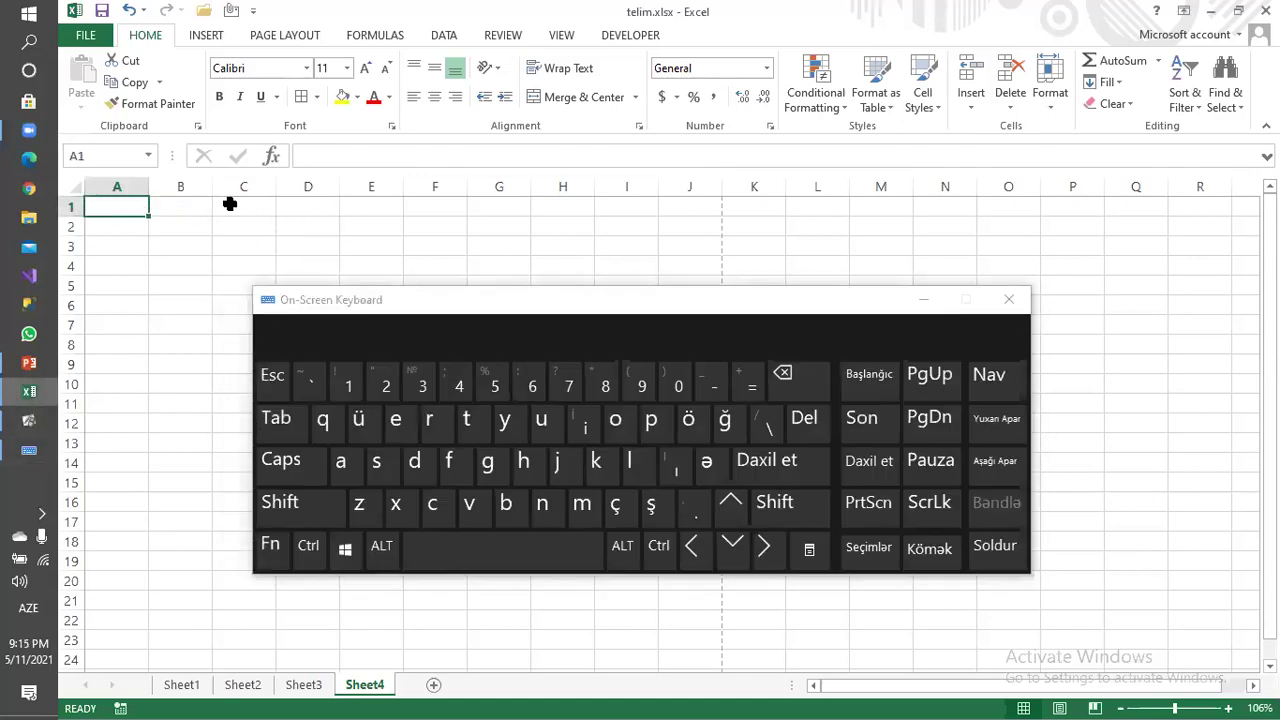
click(318, 512)
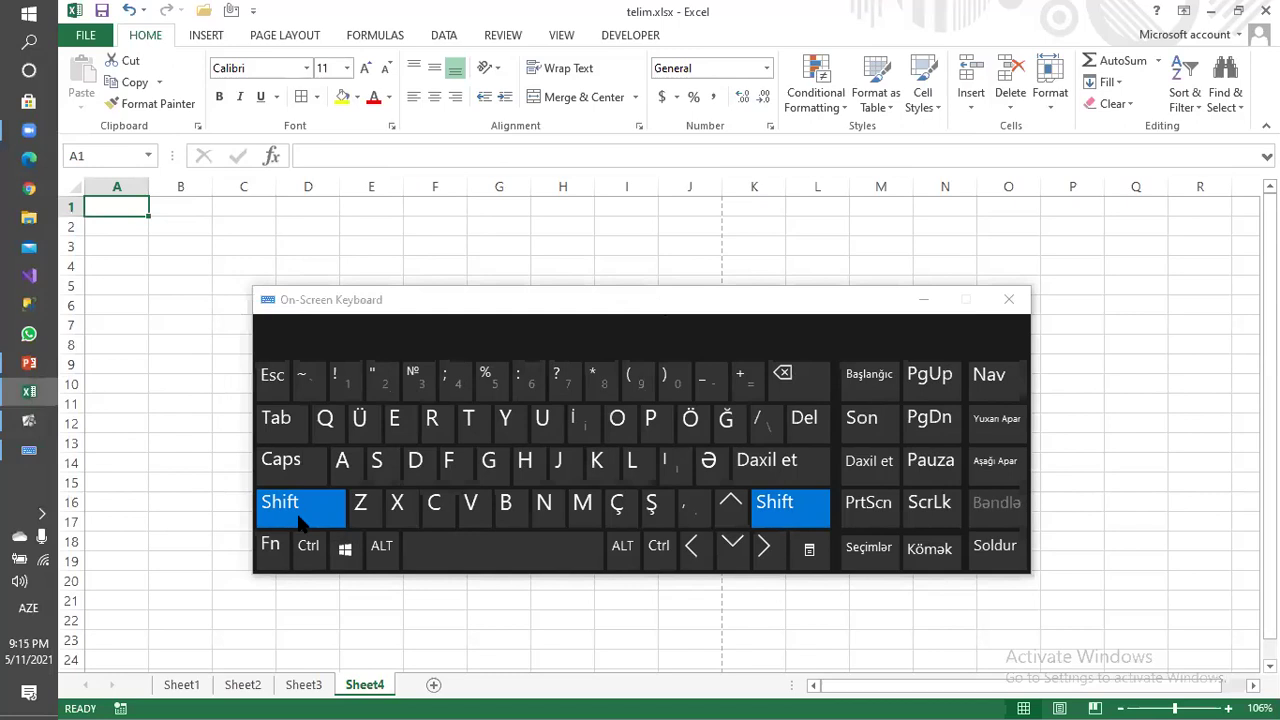
shift+click(449, 204)
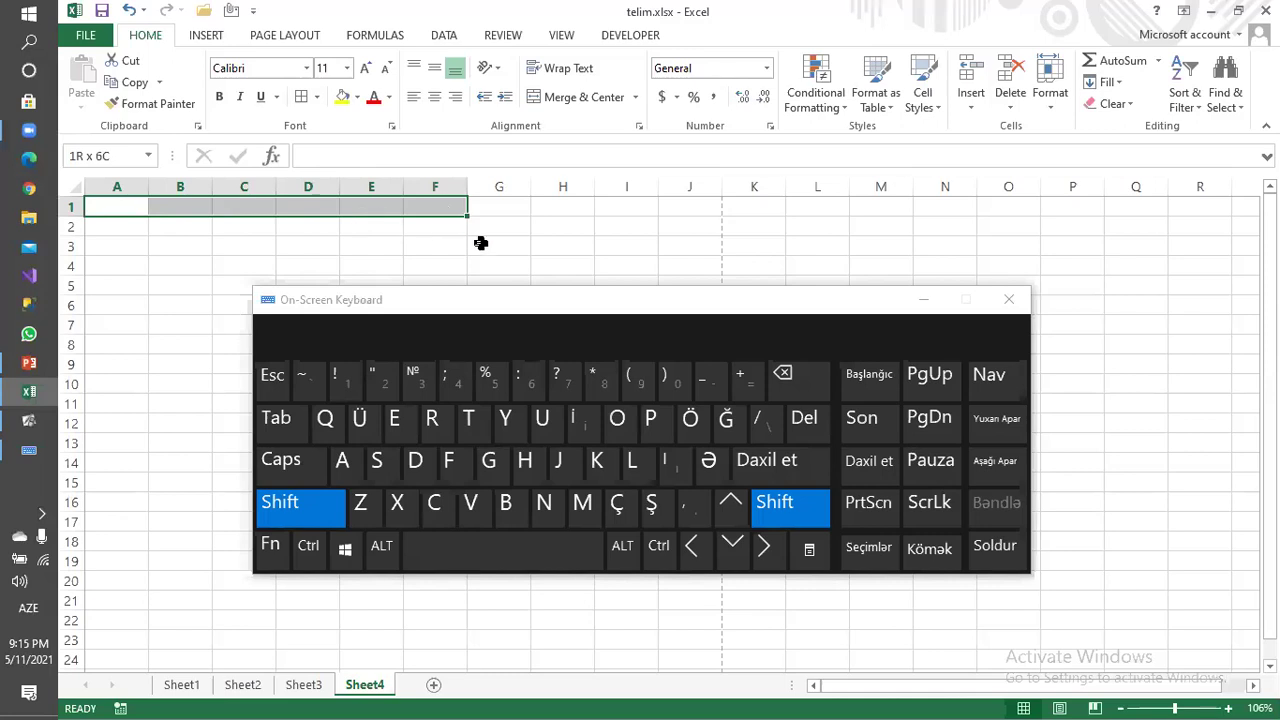
click(335, 508)
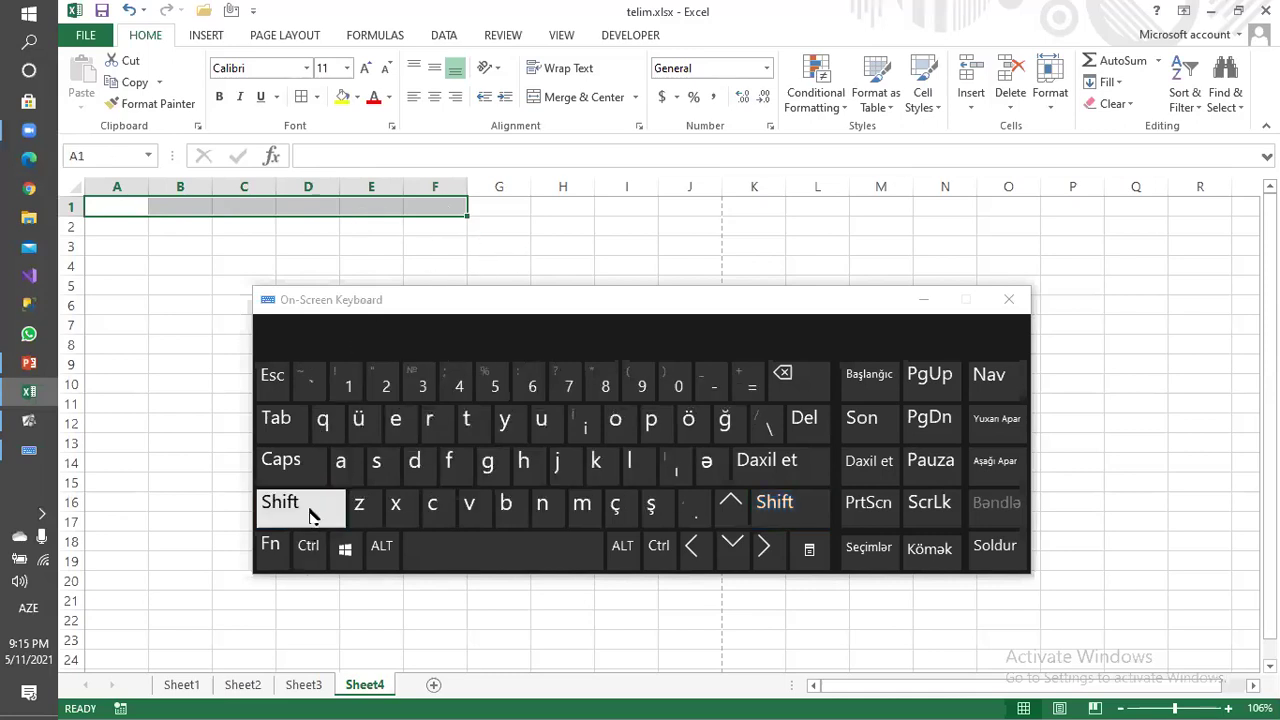
Use the On-Screen Keyboard to extend block selections from cell A1 to E6, D8, and C3, repositioning the keyboard clear of the cells.
click(225, 284)
click(121, 215)
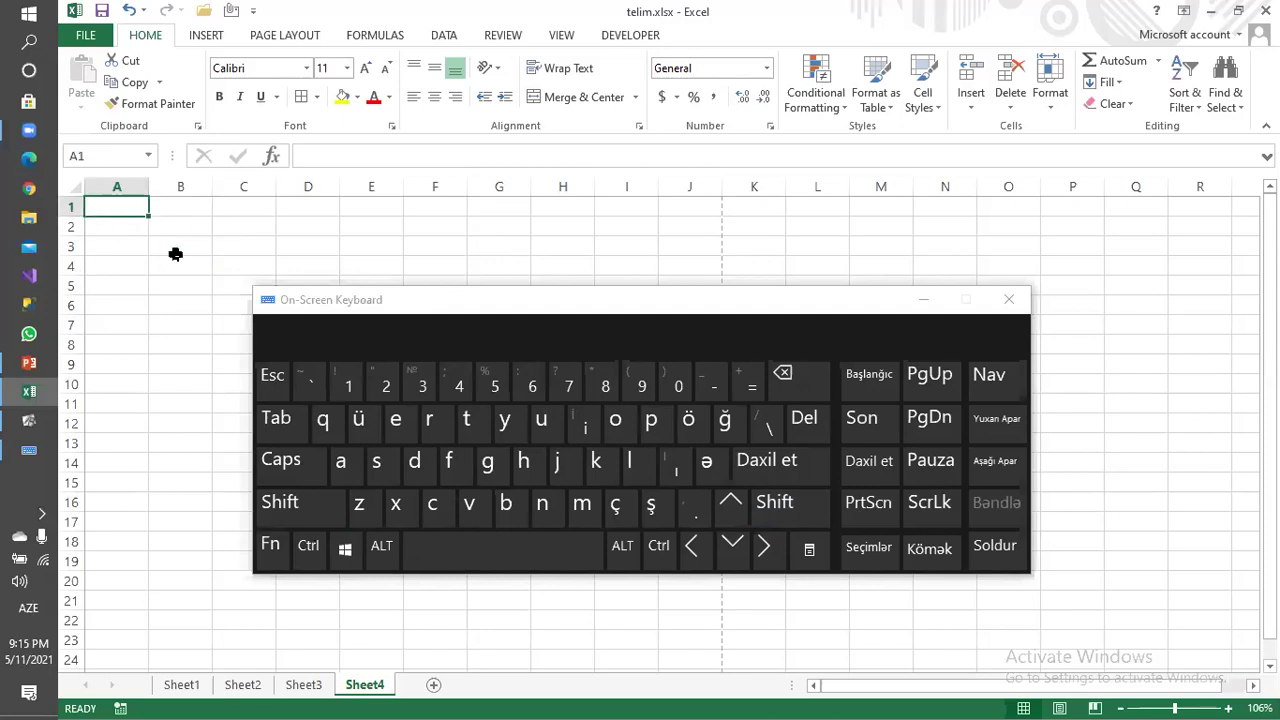
drag(449, 303, 776, 293)
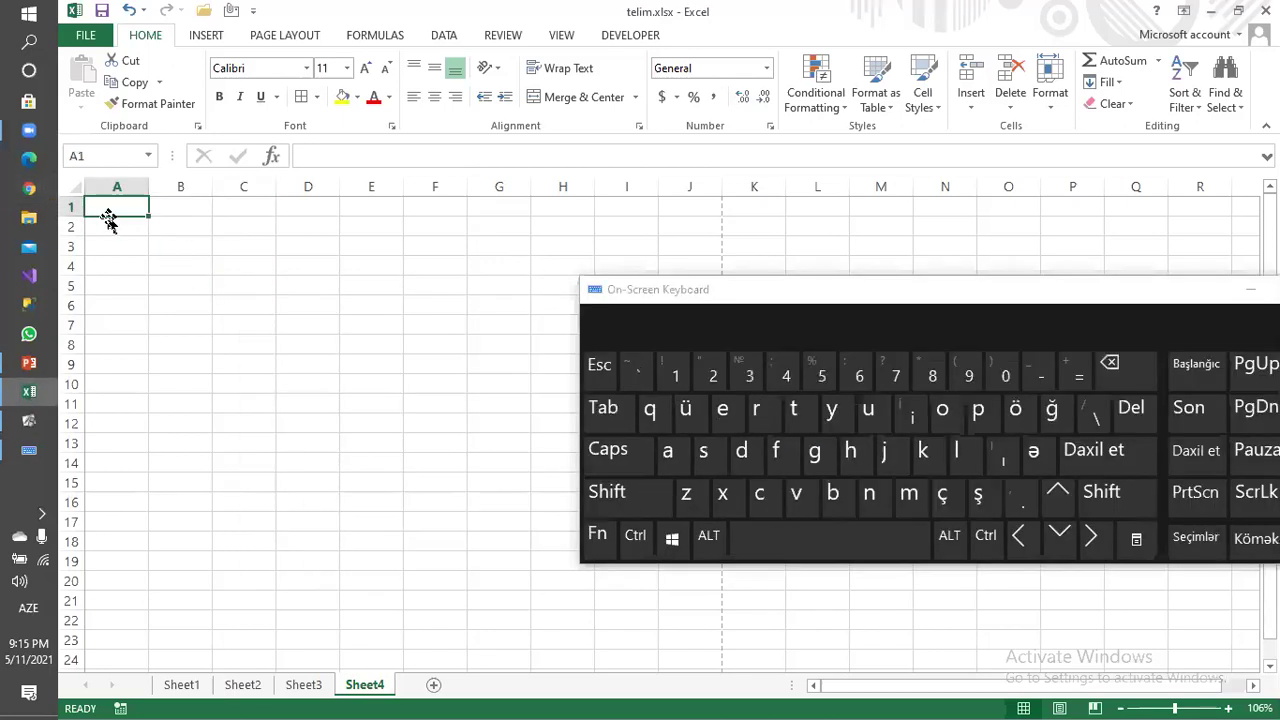
click(614, 506)
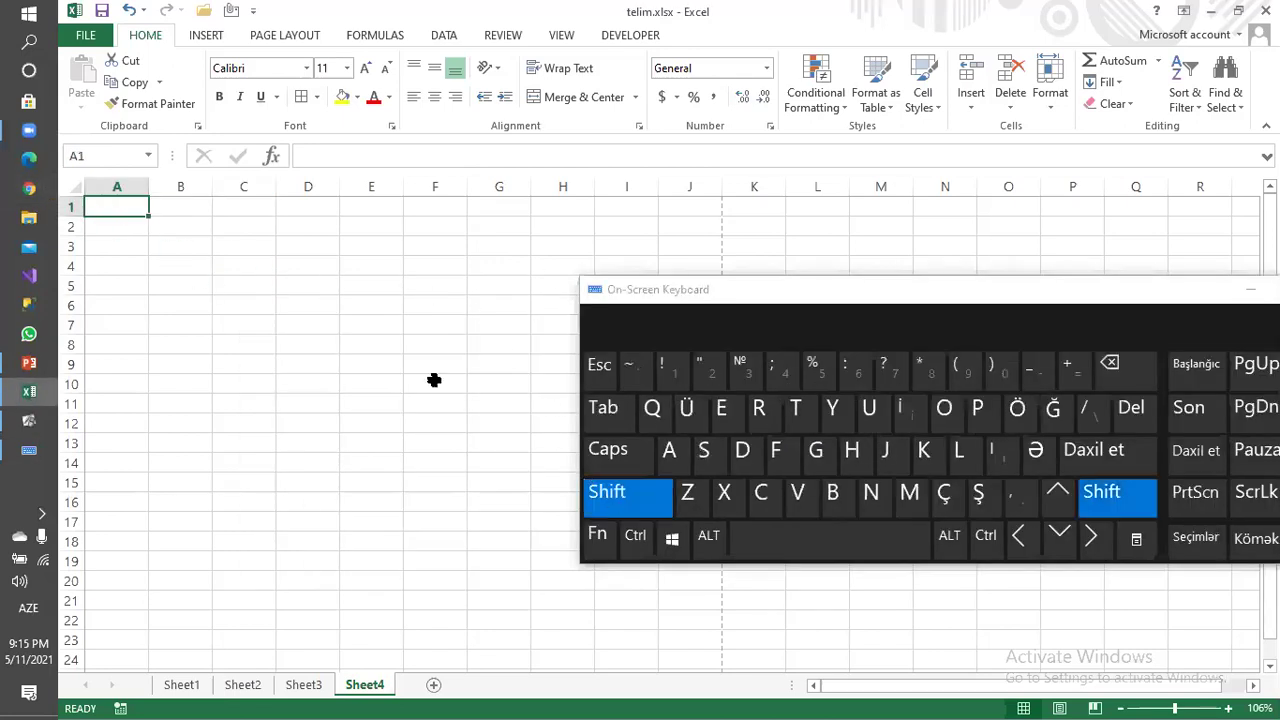
shift+click(367, 305)
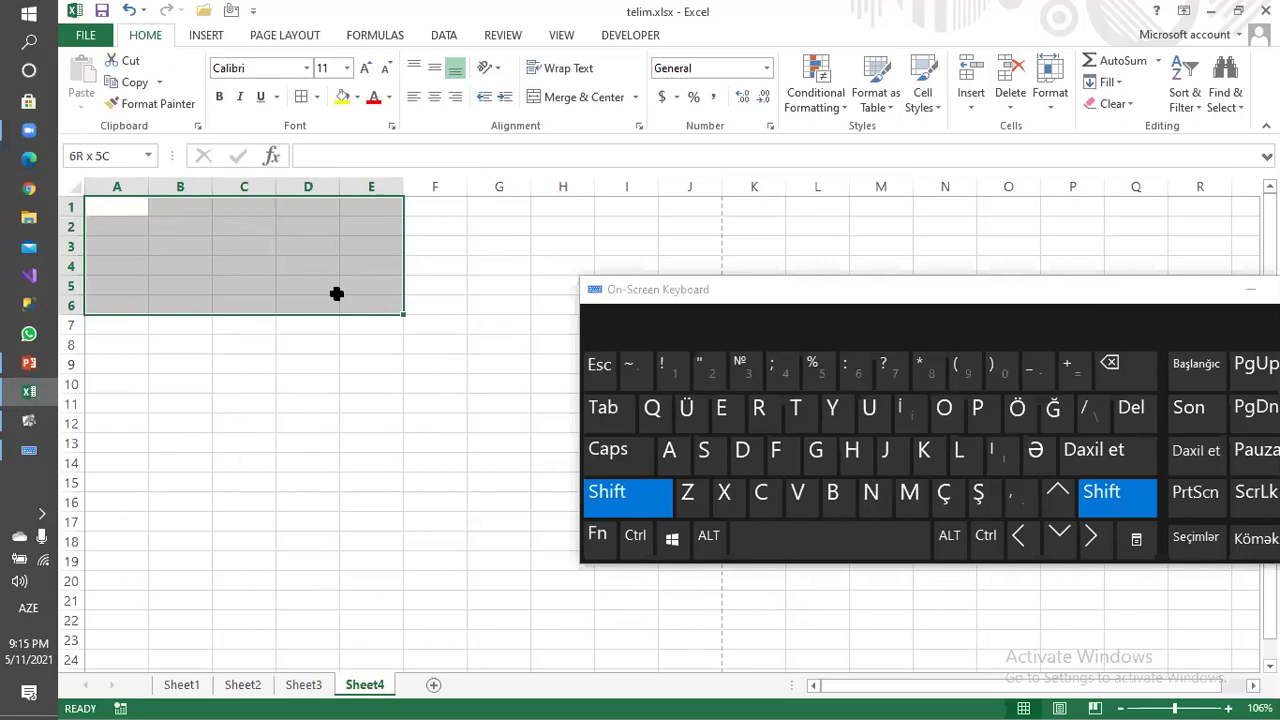
shift+click(335, 346)
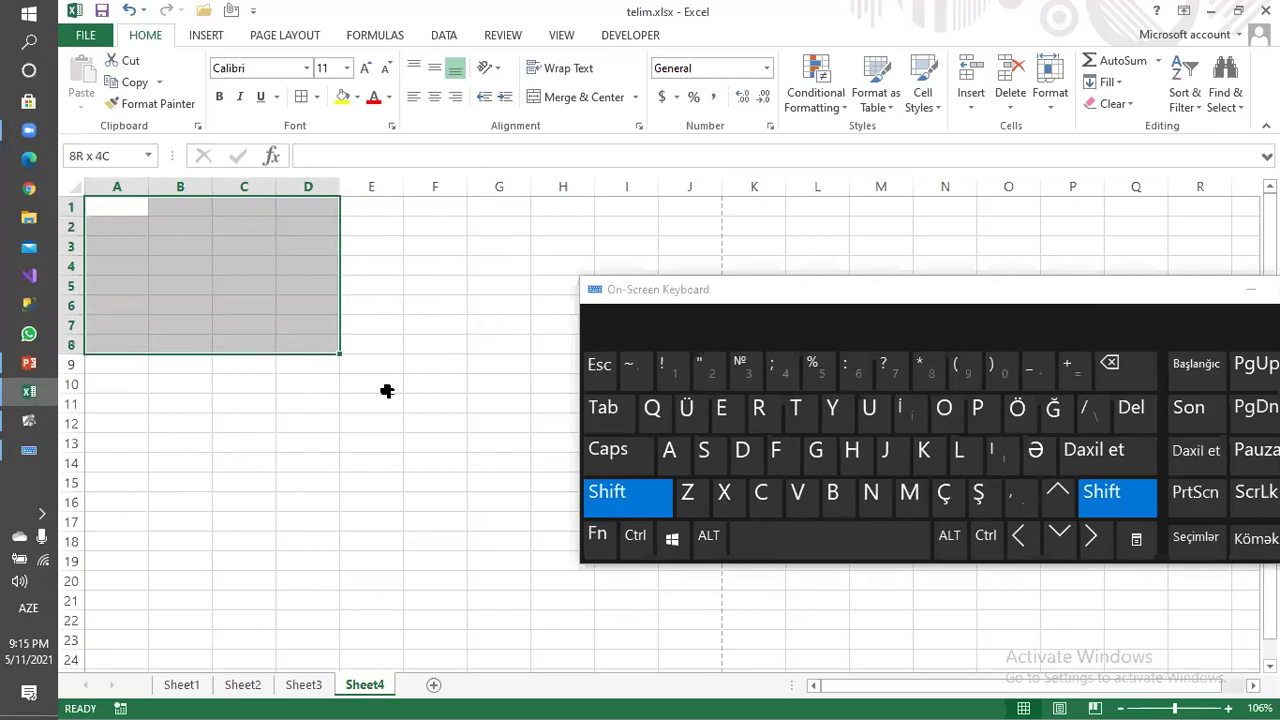
drag(745, 305, 403, 349)
shift+click(226, 243)
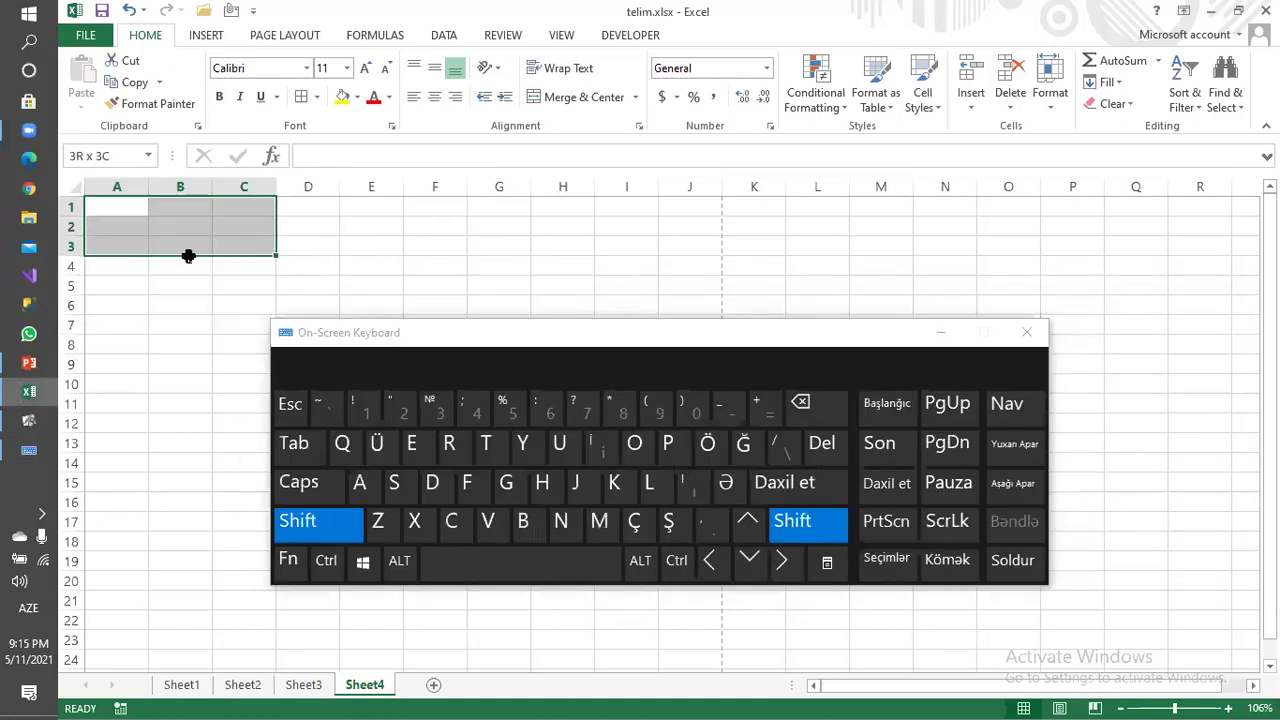
click(318, 522)
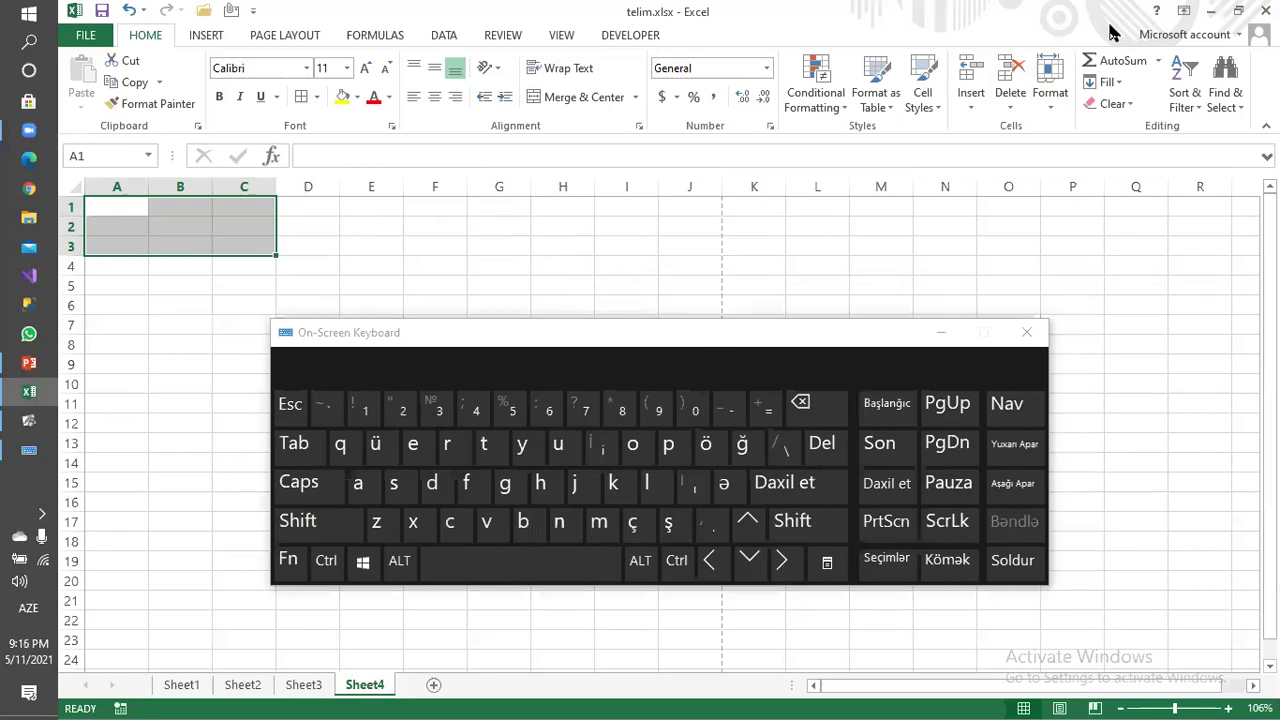
Minimize the On-Screen Keyboard and replace the range selection with the single cell A1.
click(940, 338)
click(129, 306)
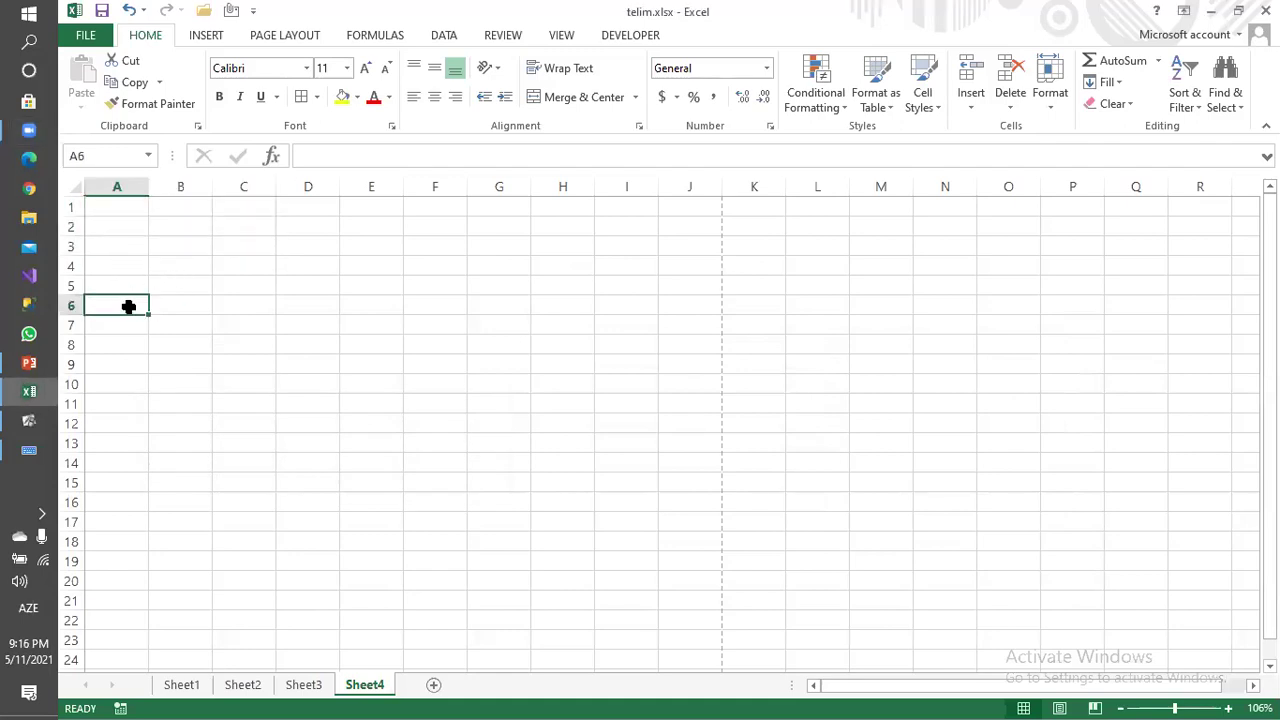
click(134, 205)
Check the shortcut table on slide 3 in PowerPoint, return to the Excel workbook and open Sheet1.
click(29, 364)
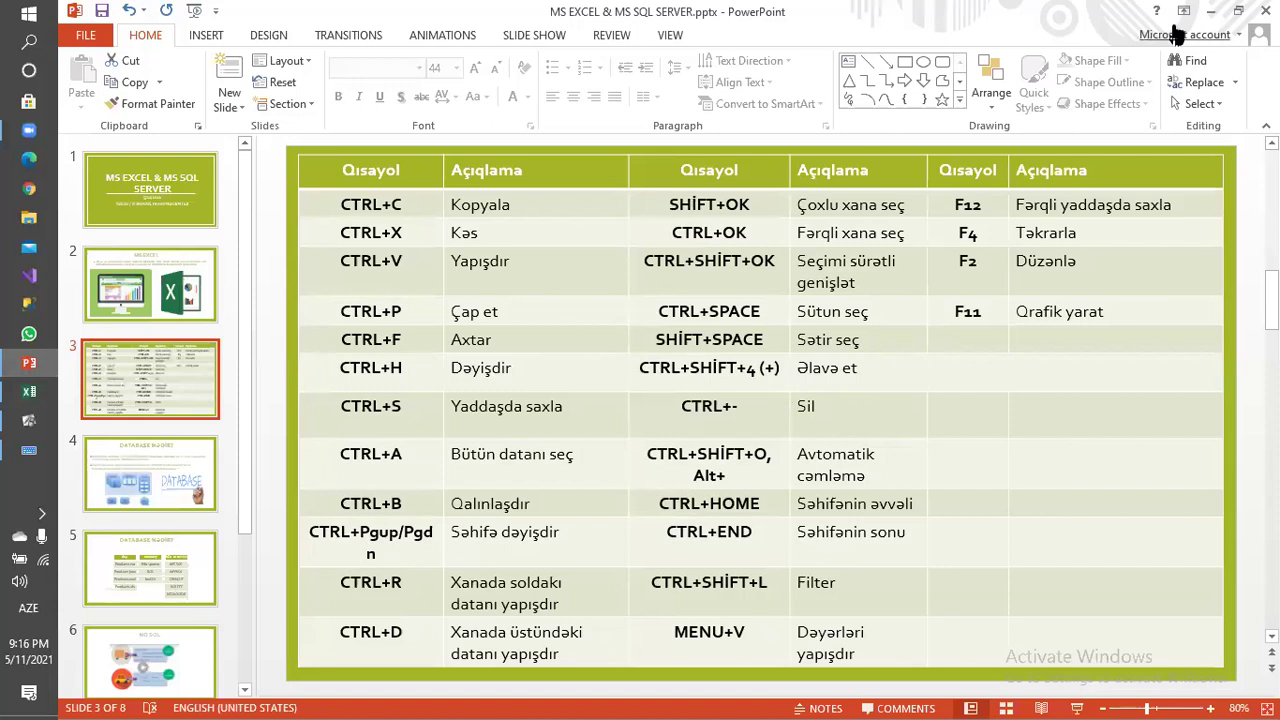
click(1210, 11)
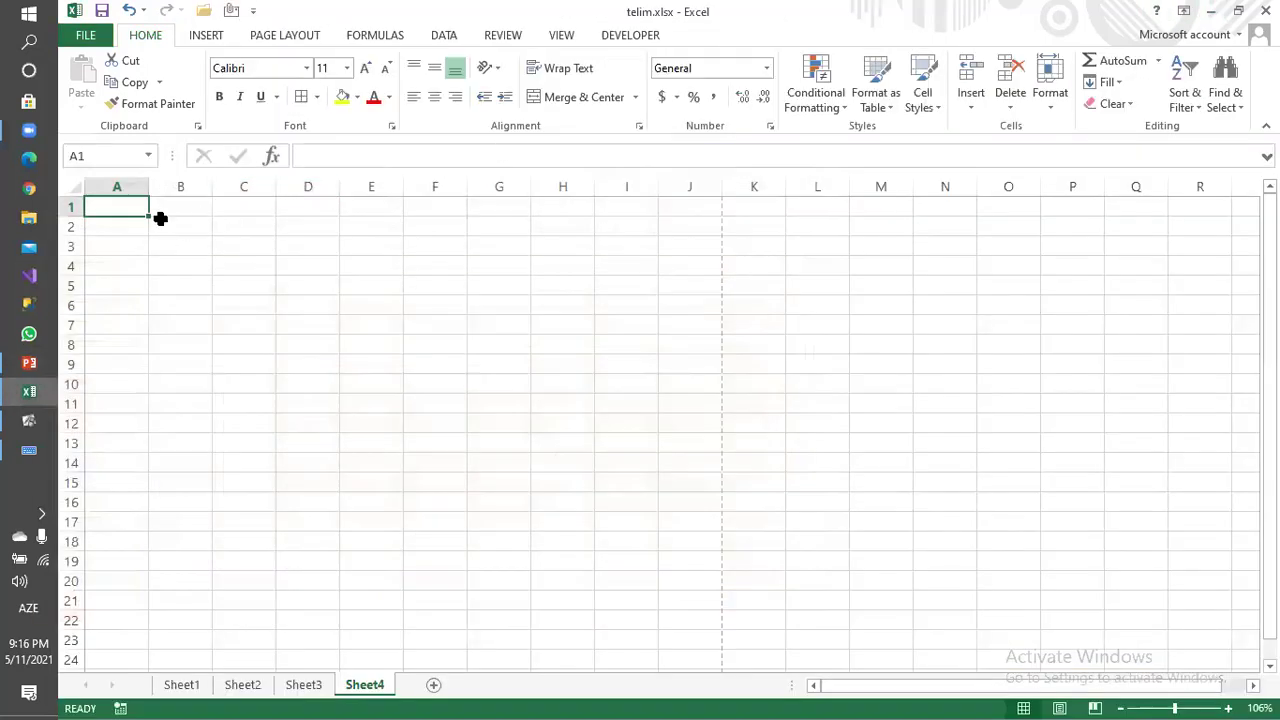
click(183, 688)
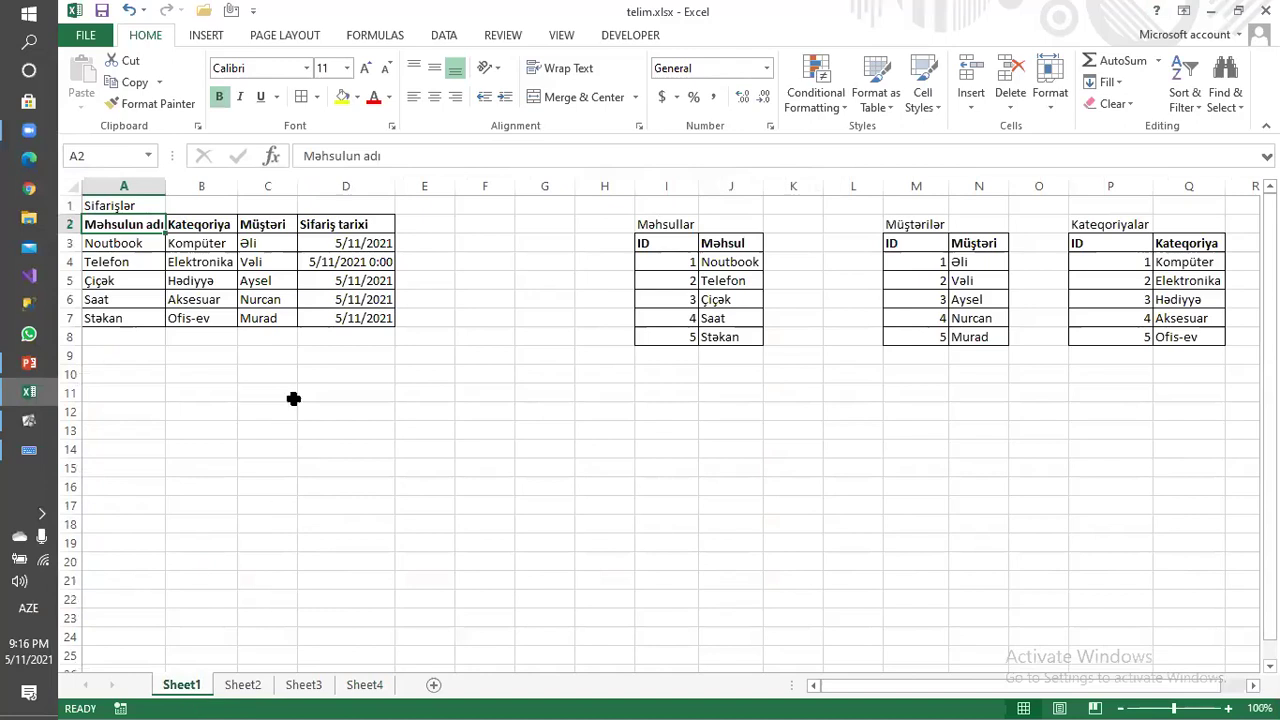
Insert a blank column before the Kateqoriya column in the Sifarişlər table using the On-Screen Keyboard.
click(206, 180)
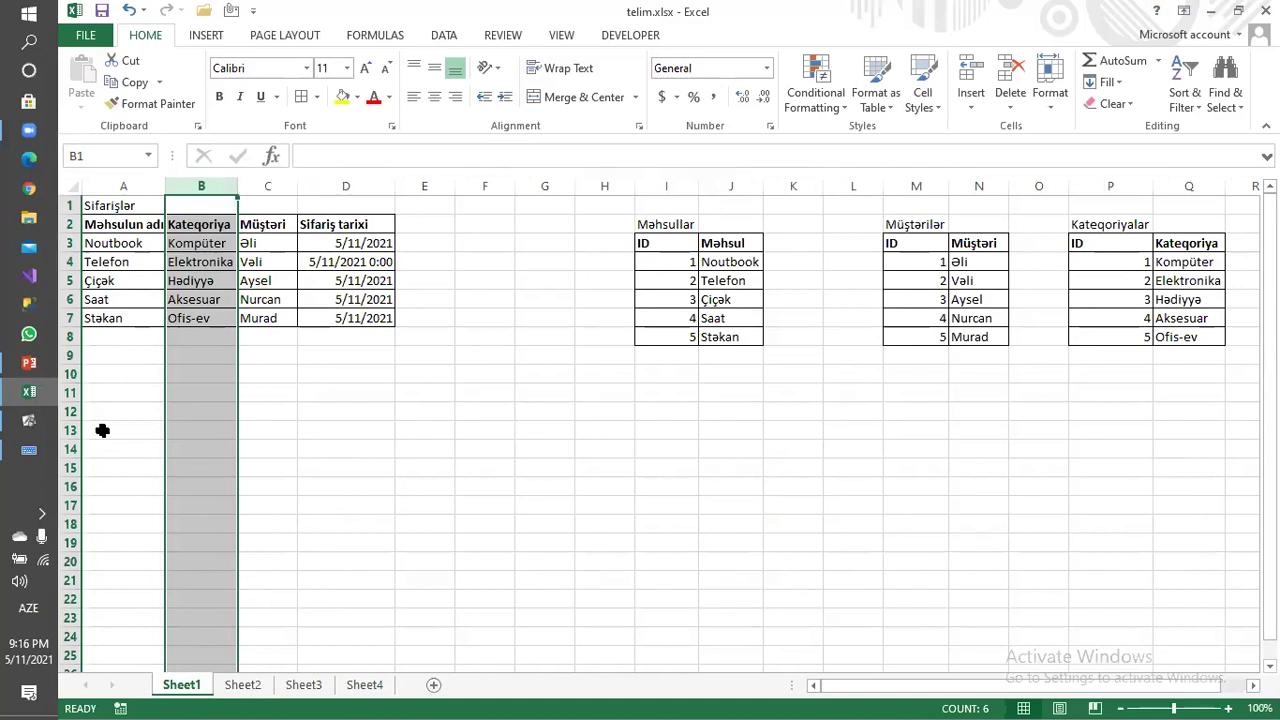
click(22, 450)
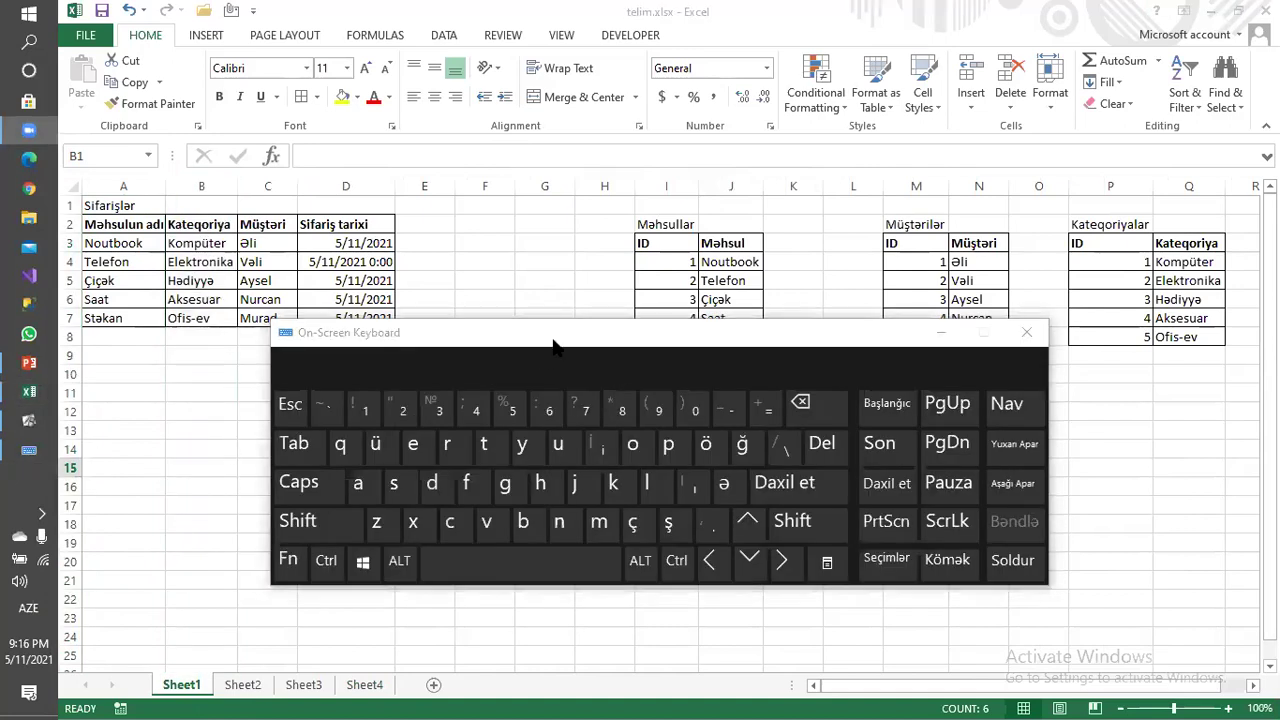
click(205, 186)
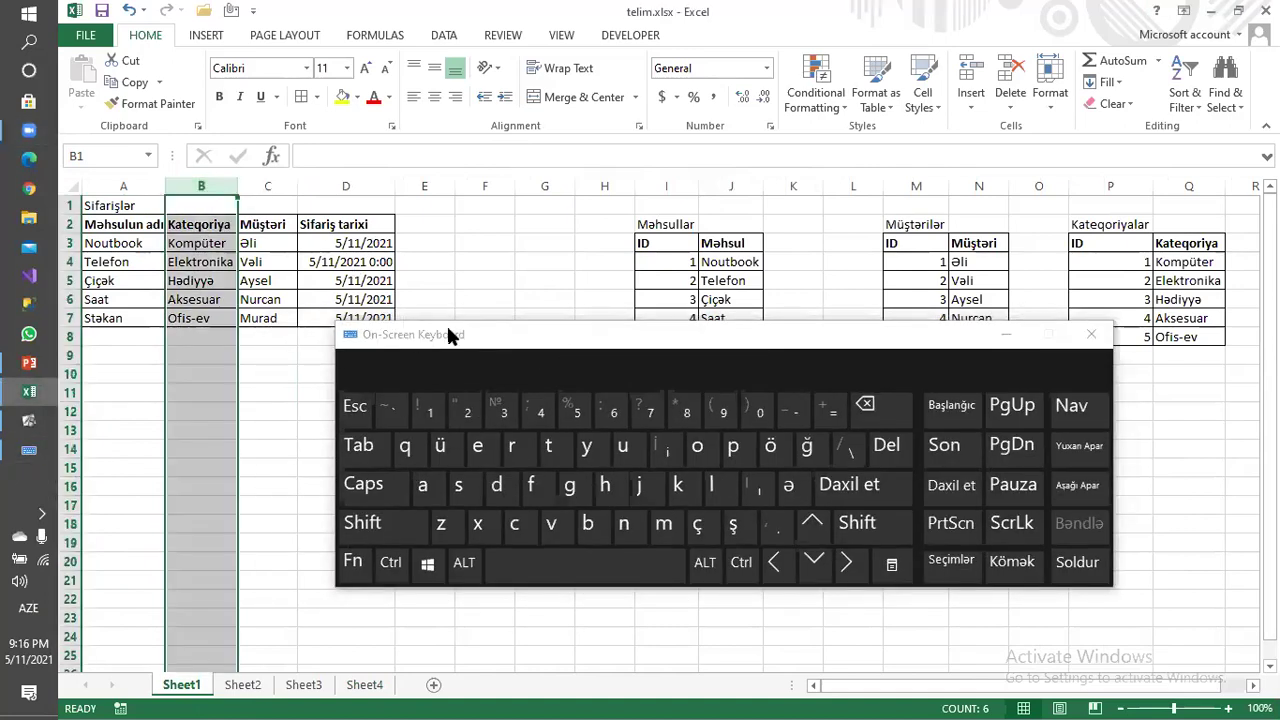
click(390, 562)
click(376, 518)
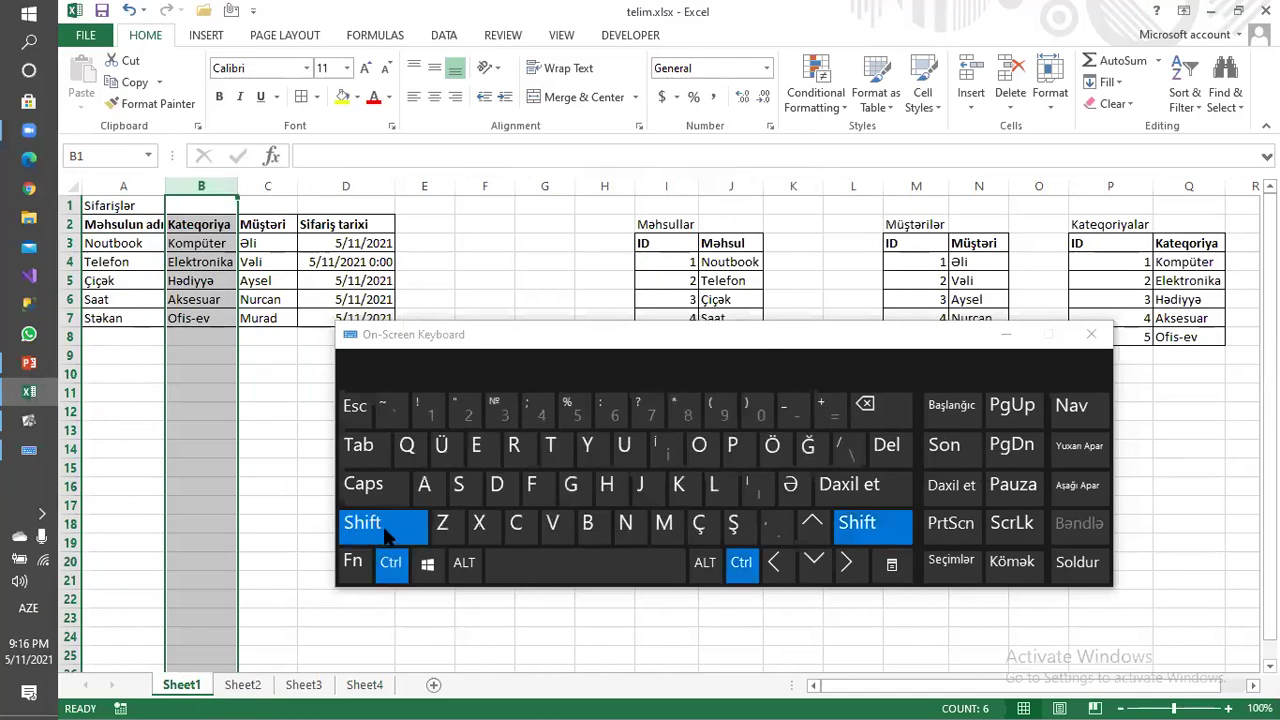
click(828, 410)
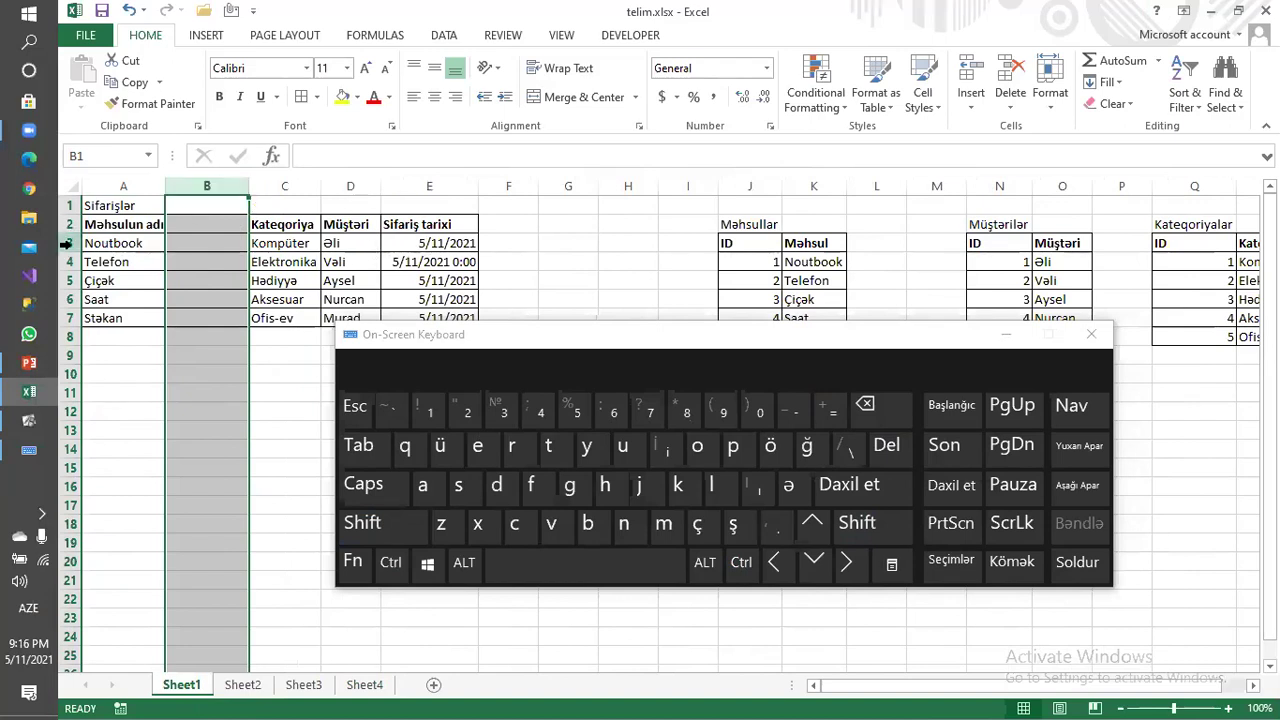
Insert a blank row above row 3, the Noutbook record, using the On-Screen Keyboard.
click(66, 243)
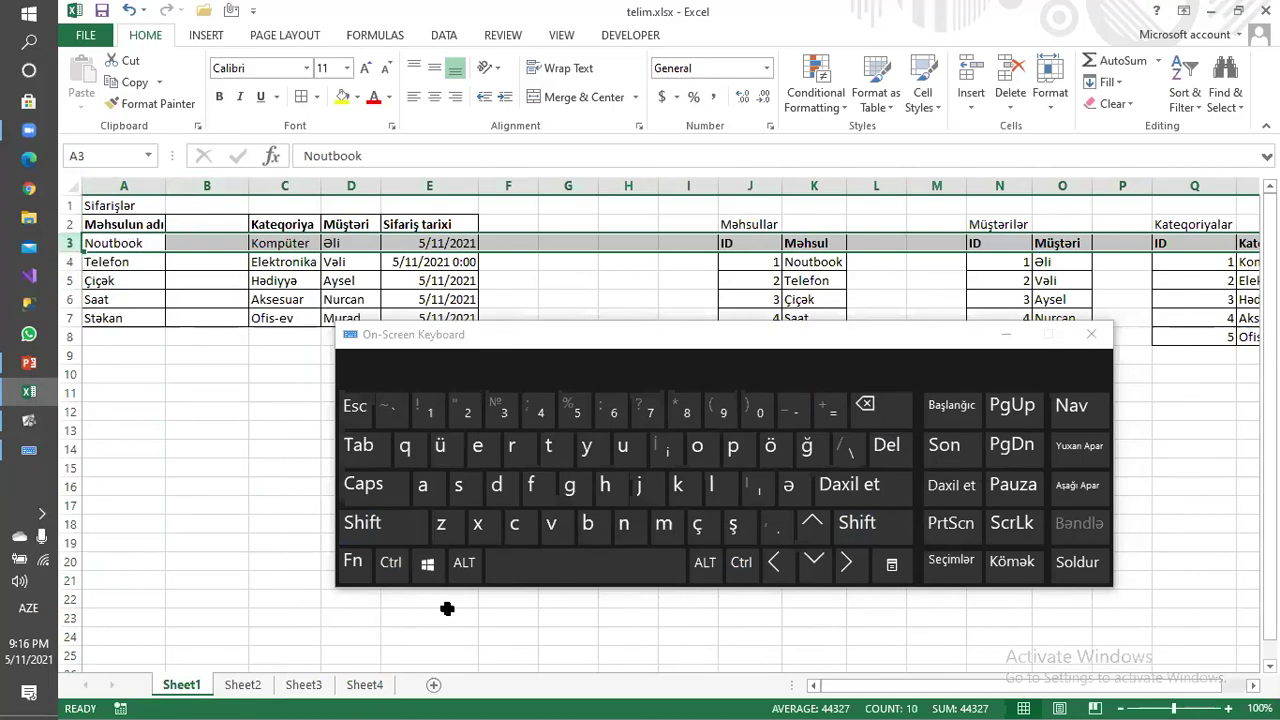
click(391, 563)
click(385, 528)
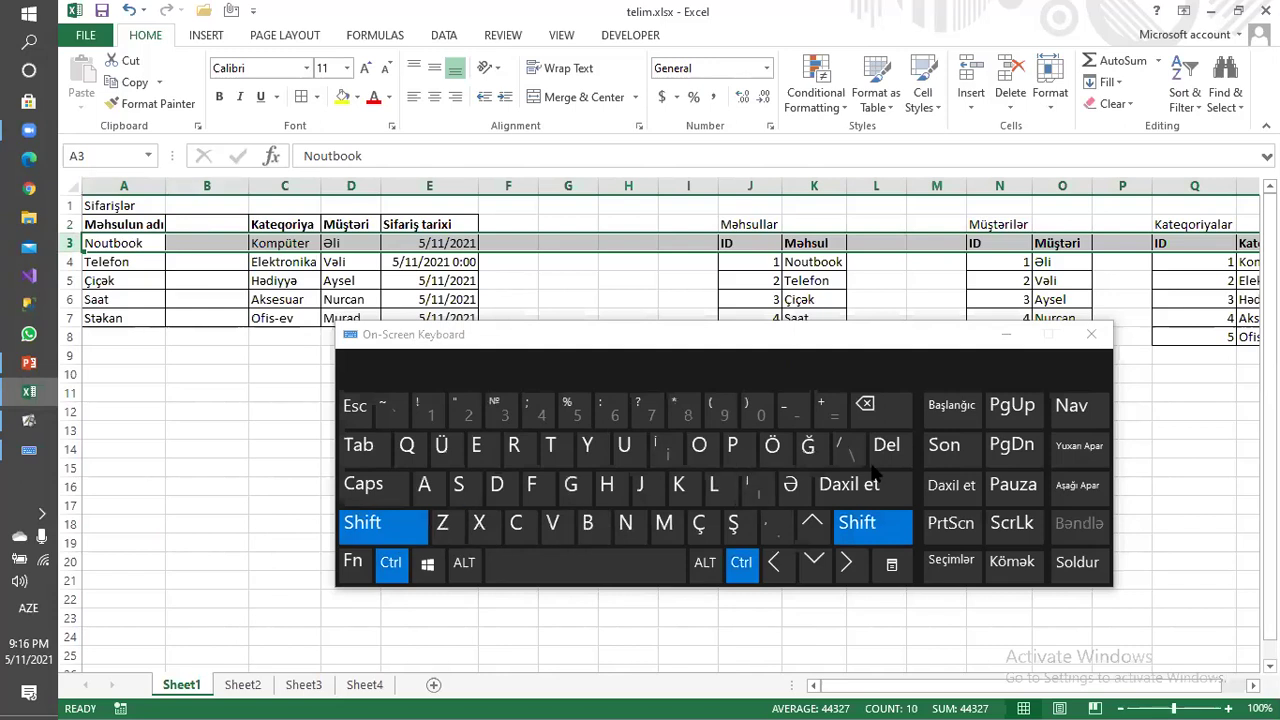
click(831, 406)
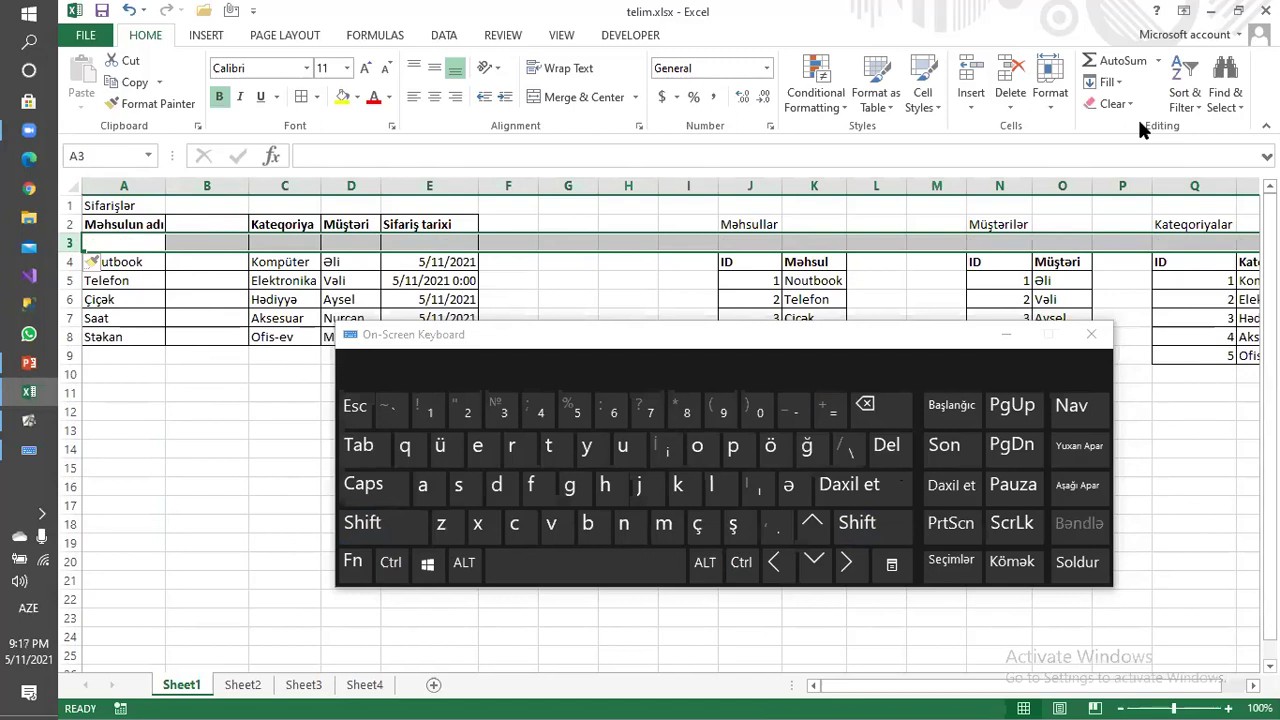
Move the On-Screen Keyboard below the tables and use it to undo the row insertion.
drag(788, 345, 752, 450)
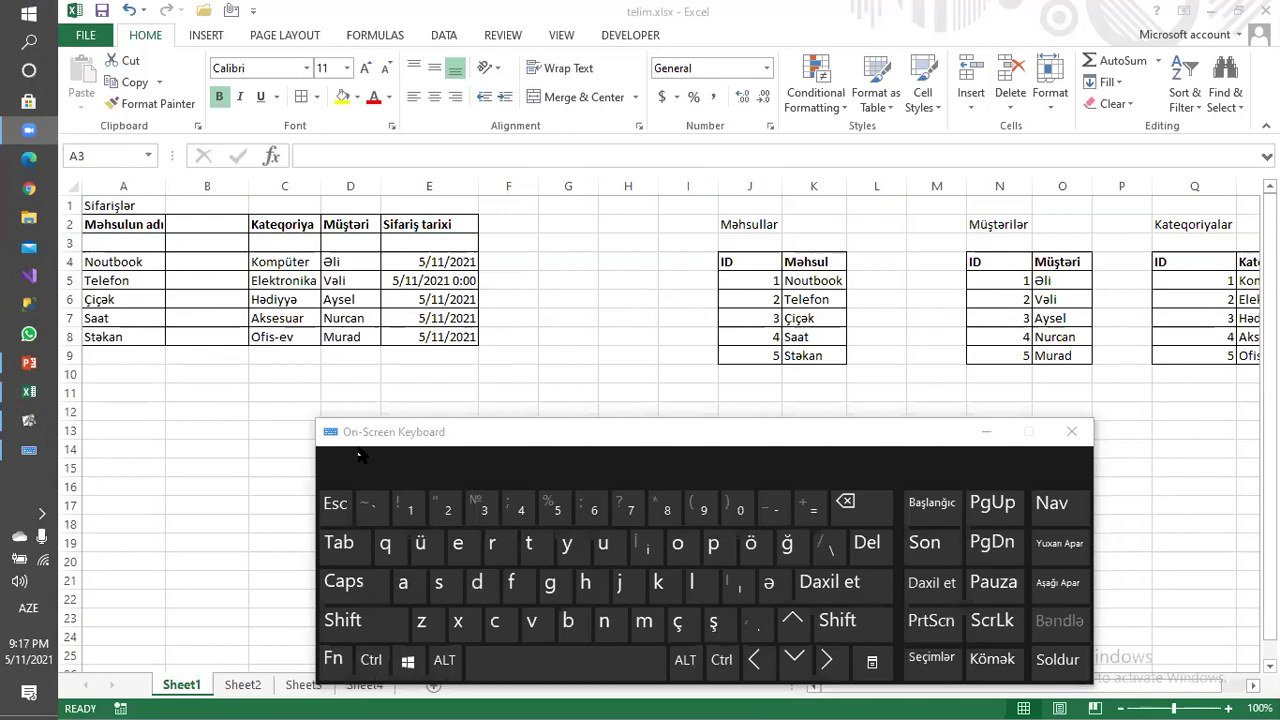
click(326, 447)
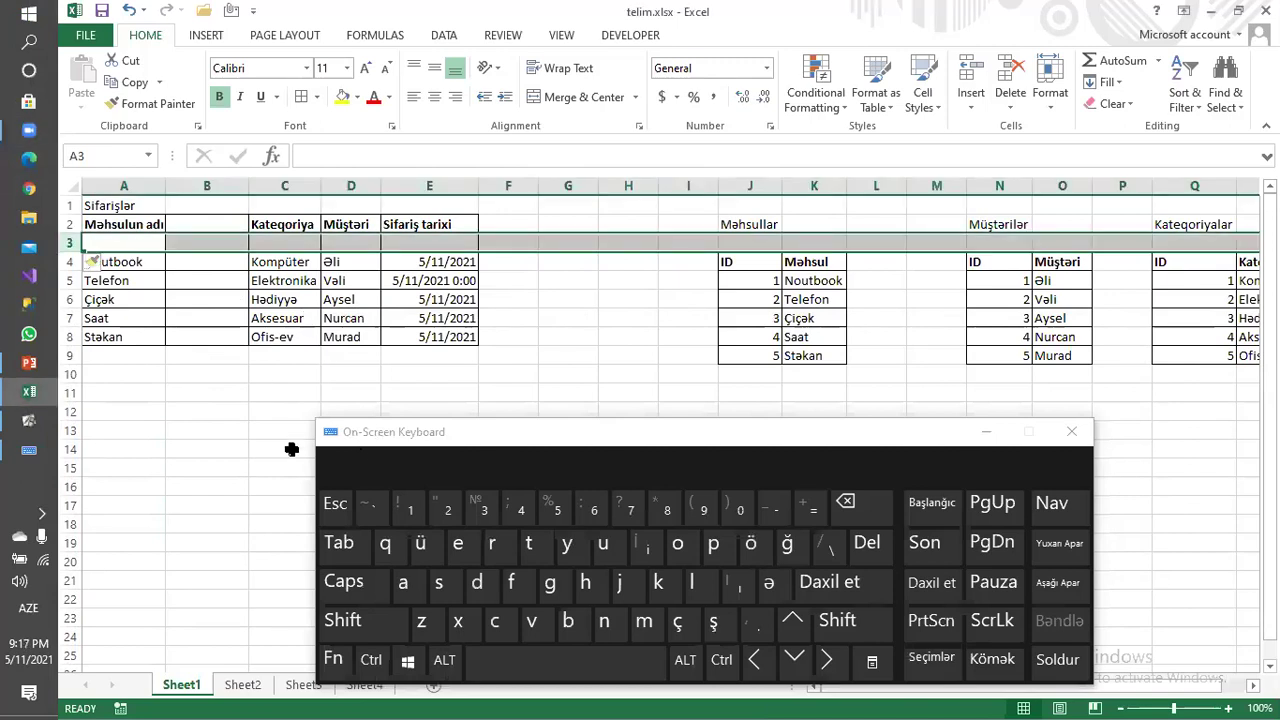
click(371, 659)
click(421, 621)
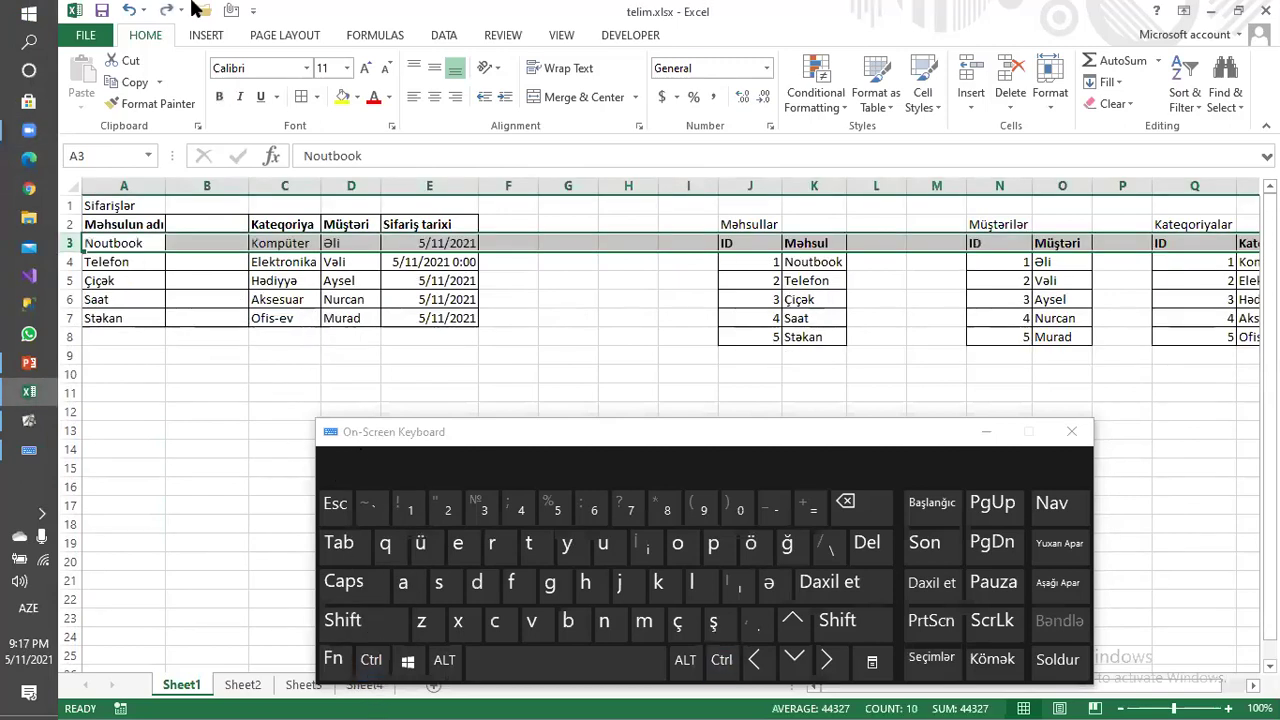
Undo the blank column insertion in the Sifarişlər table on Sheet1 and minimize the On-Screen Keyboard.
click(129, 9)
click(129, 9)
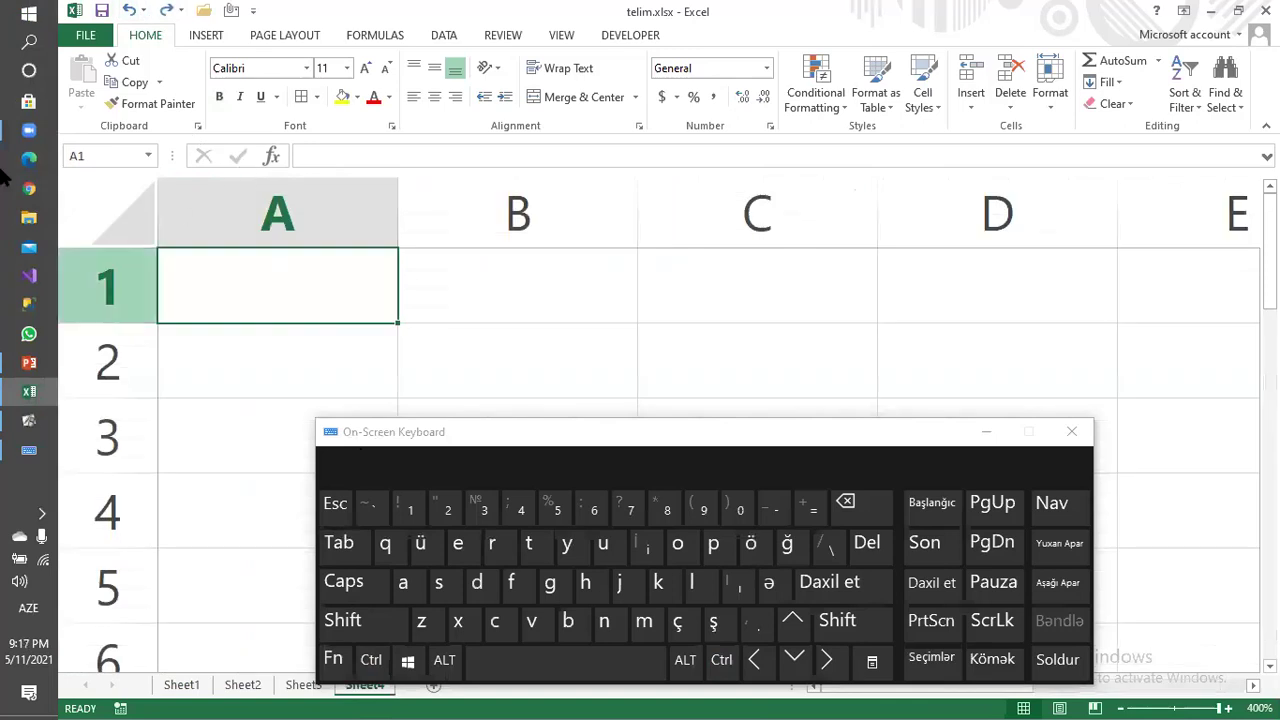
click(166, 9)
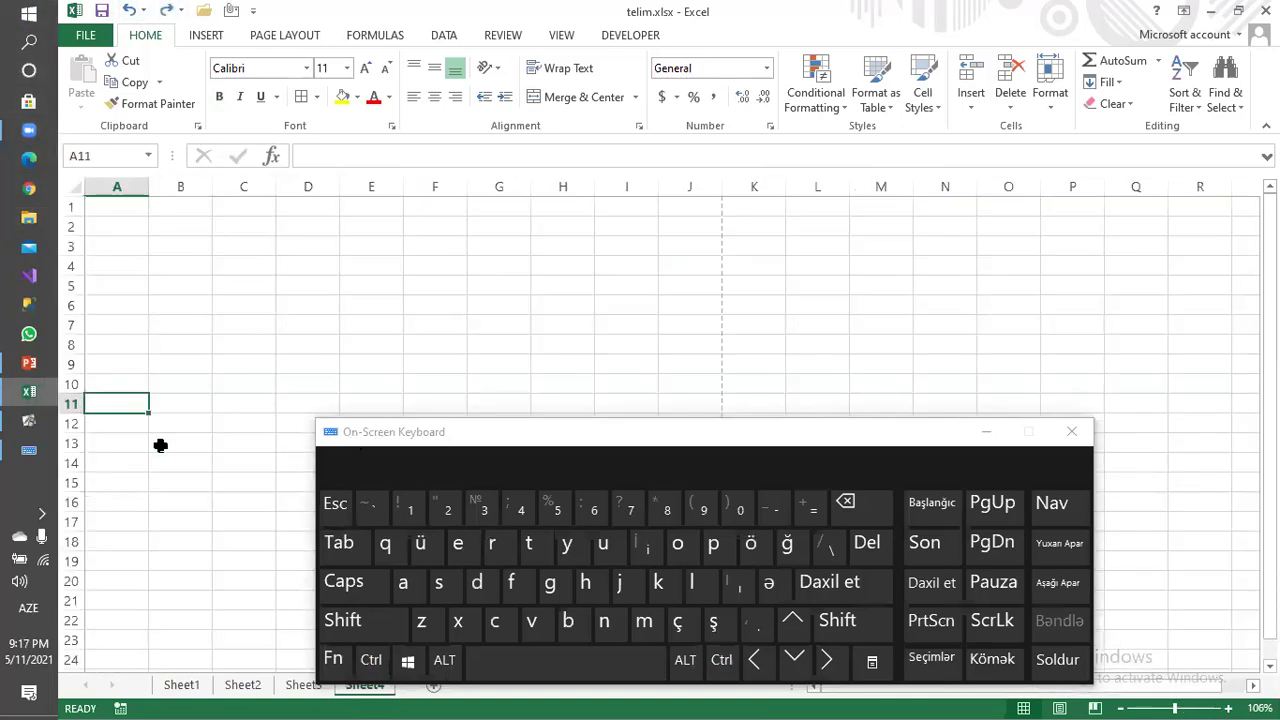
click(181, 685)
click(986, 432)
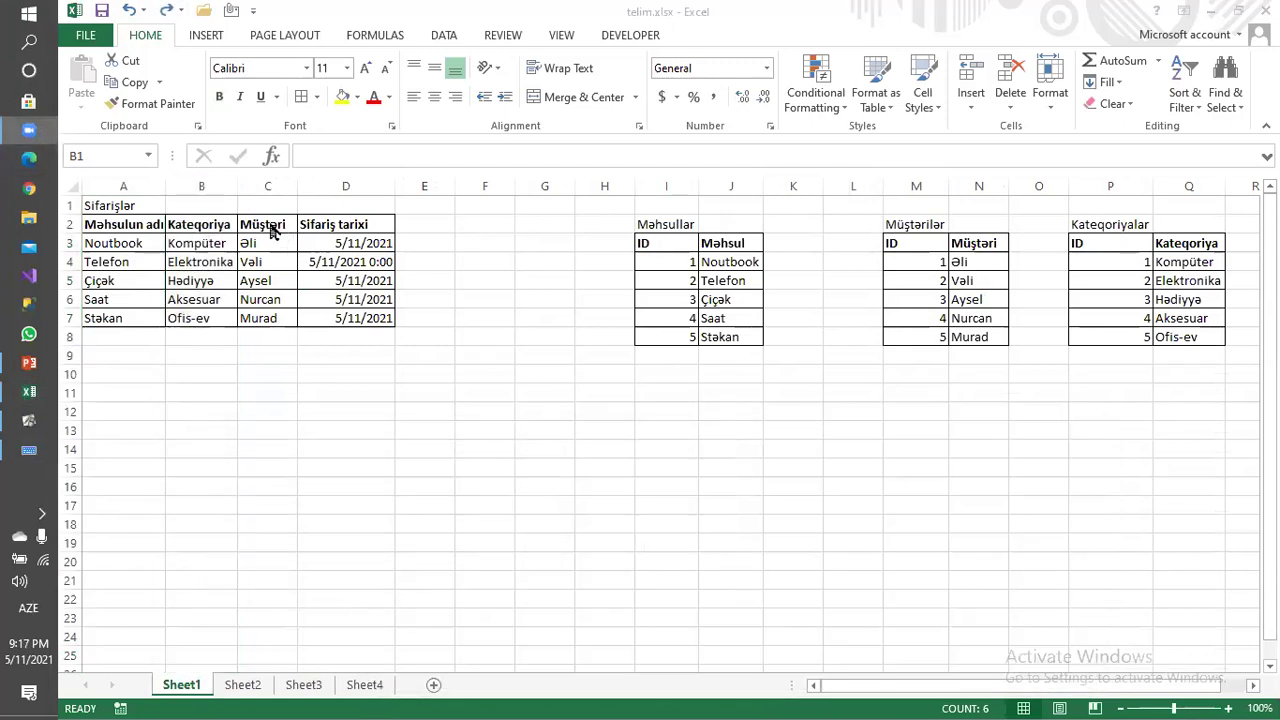
Narrow columns A to D of the Sifarişlər table one by one so their contents are cut off.
click(200, 184)
drag(257, 182, 198, 186)
click(198, 186)
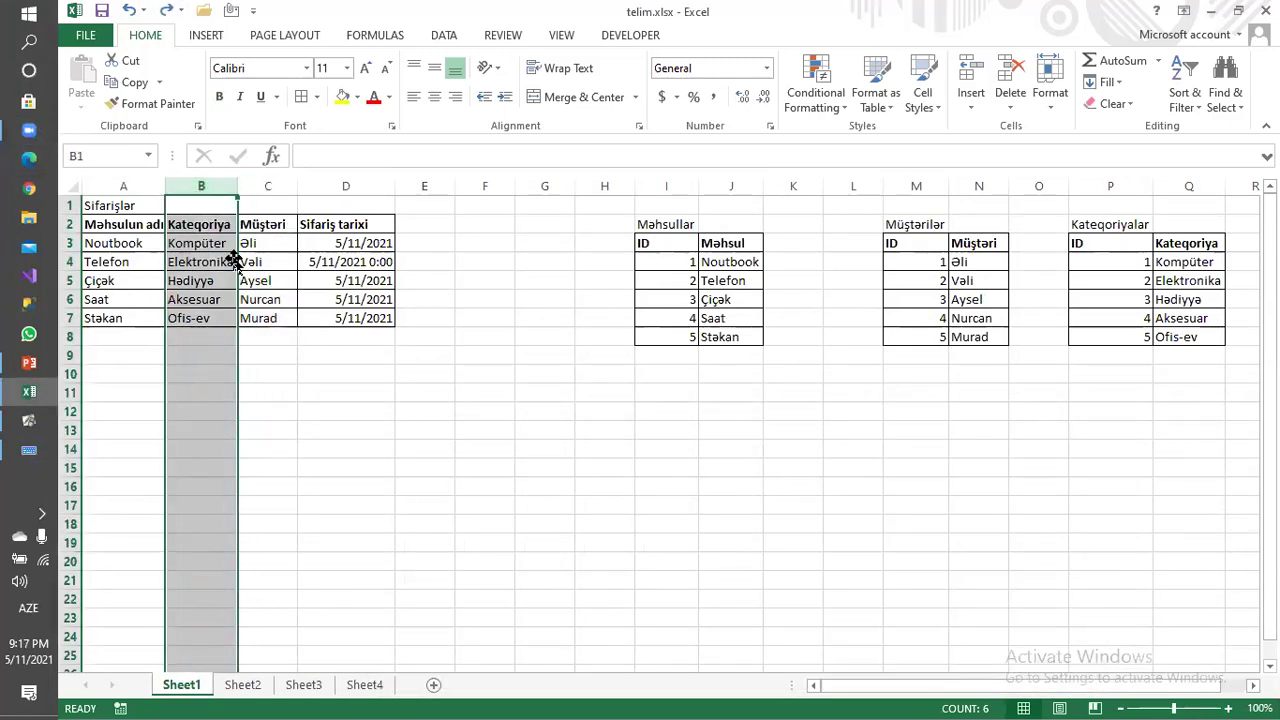
click(420, 262)
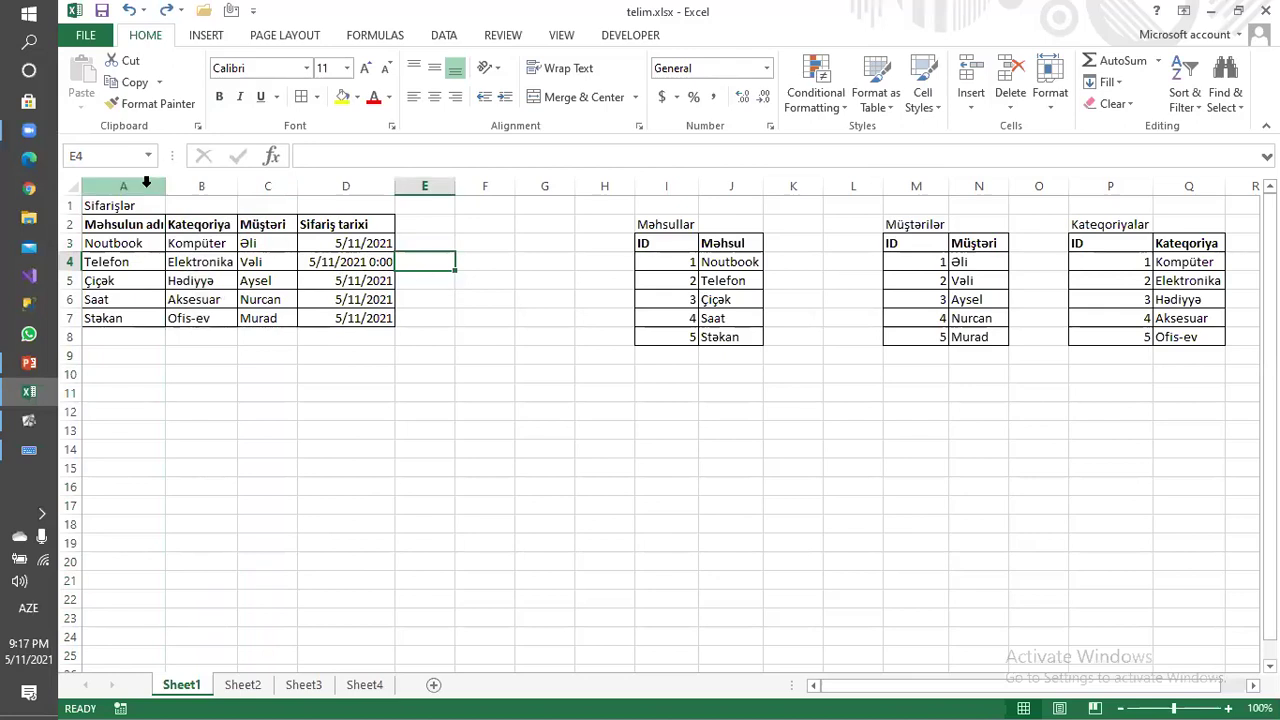
drag(164, 185, 143, 185)
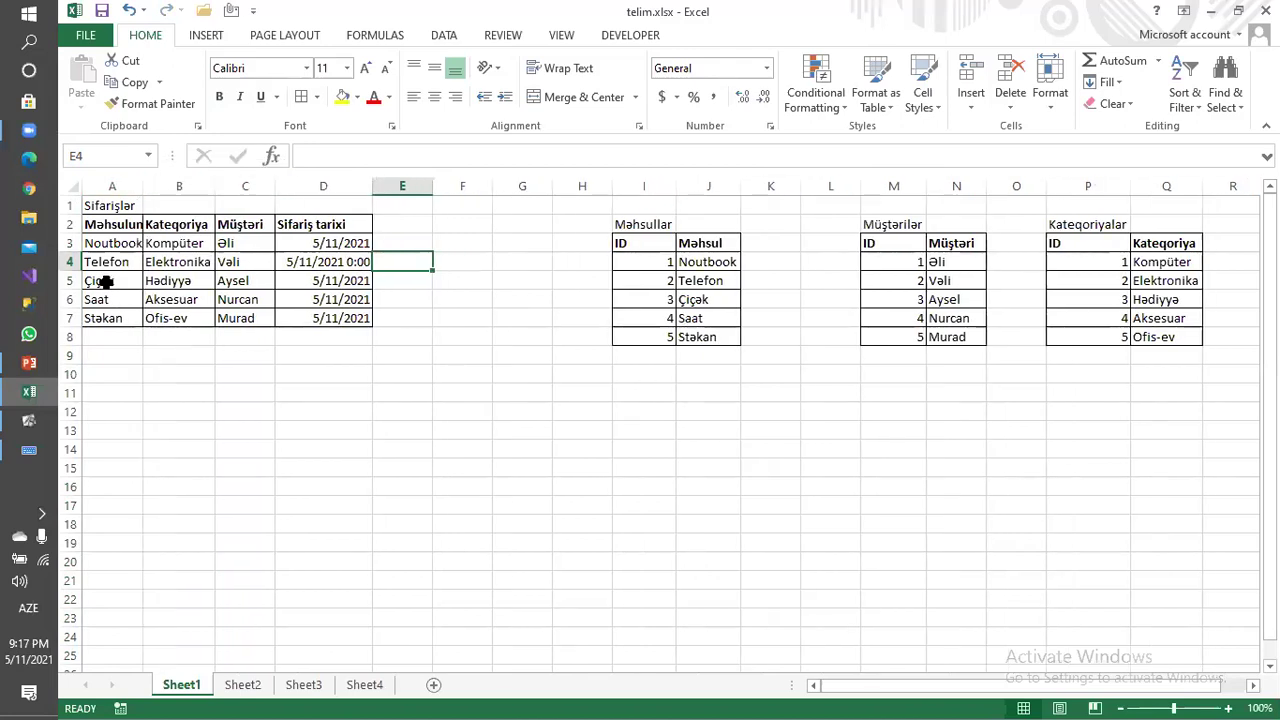
drag(214, 186, 184, 191)
drag(247, 187, 229, 187)
drag(319, 187, 301, 187)
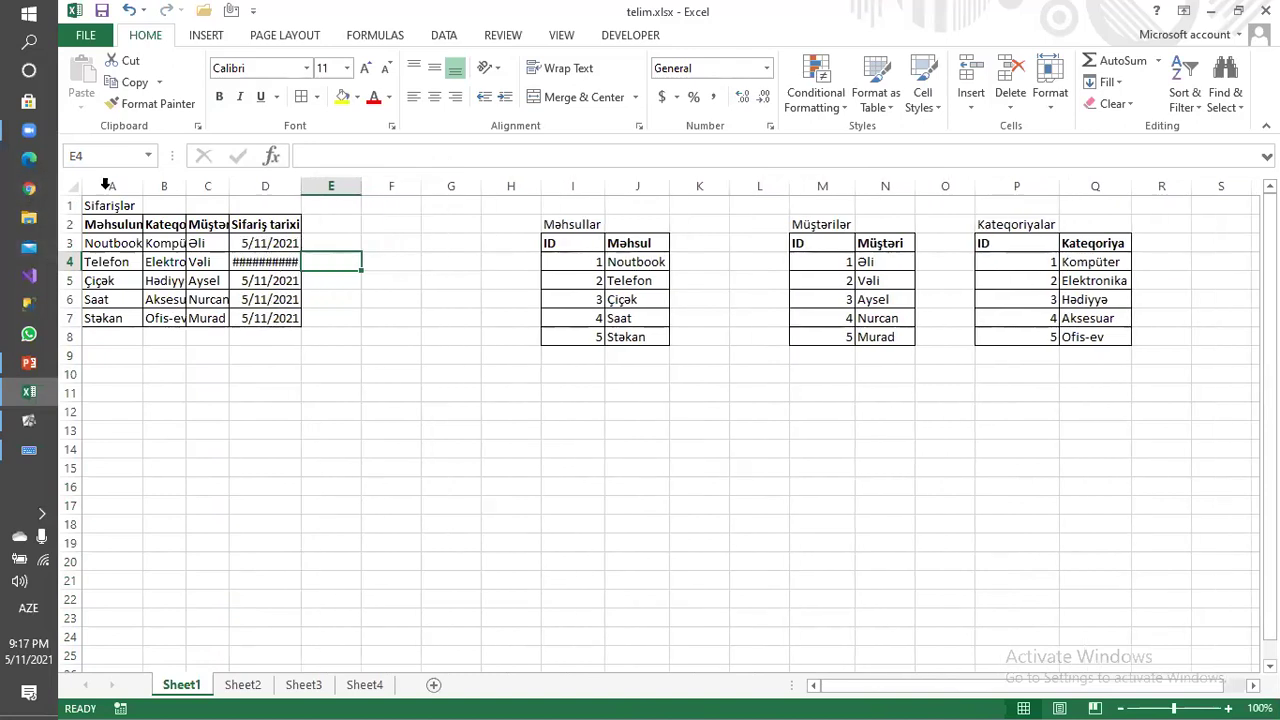
Auto-fit the widths of columns A to D together to their contents.
drag(111, 186, 262, 189)
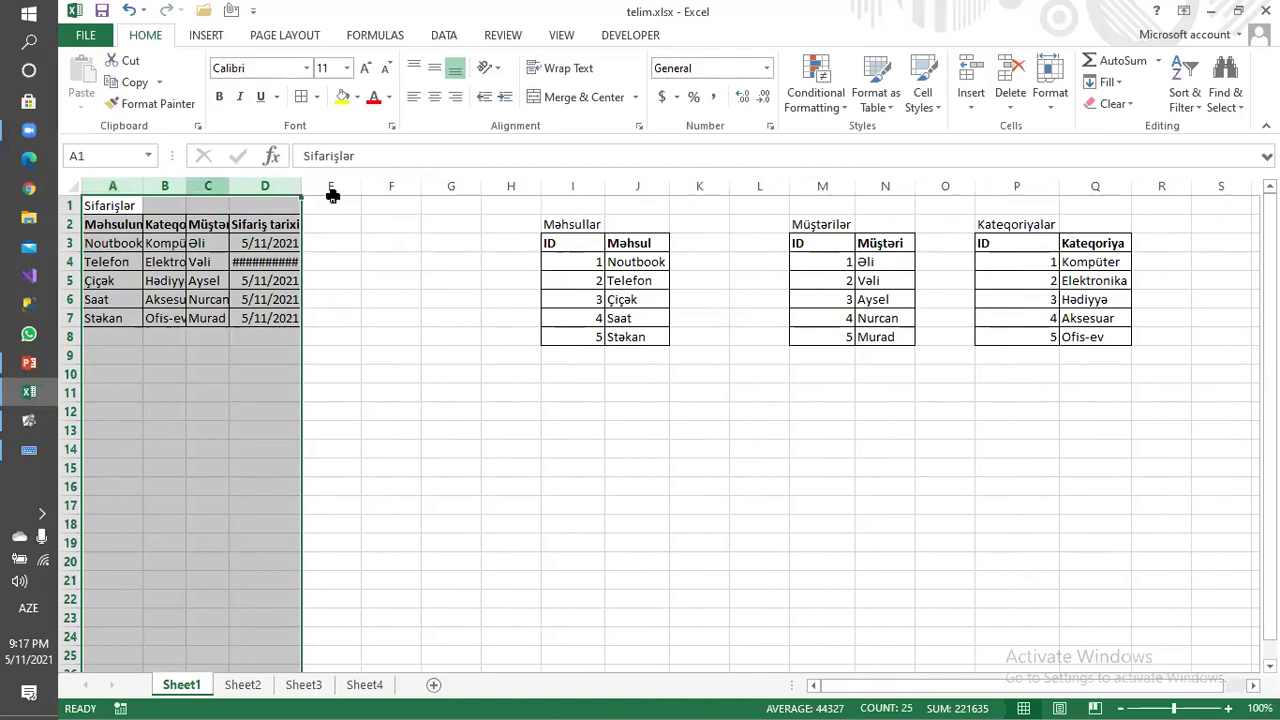
double_click(150, 185)
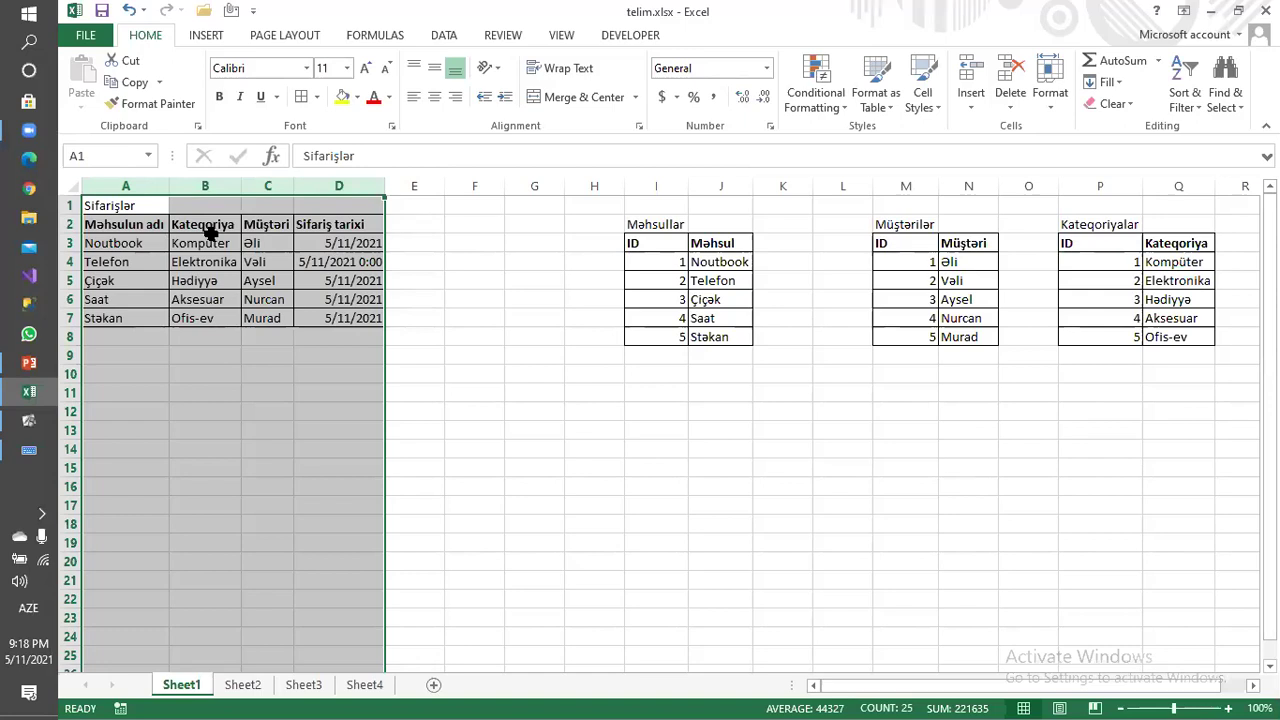
click(140, 187)
click(194, 186)
click(124, 198)
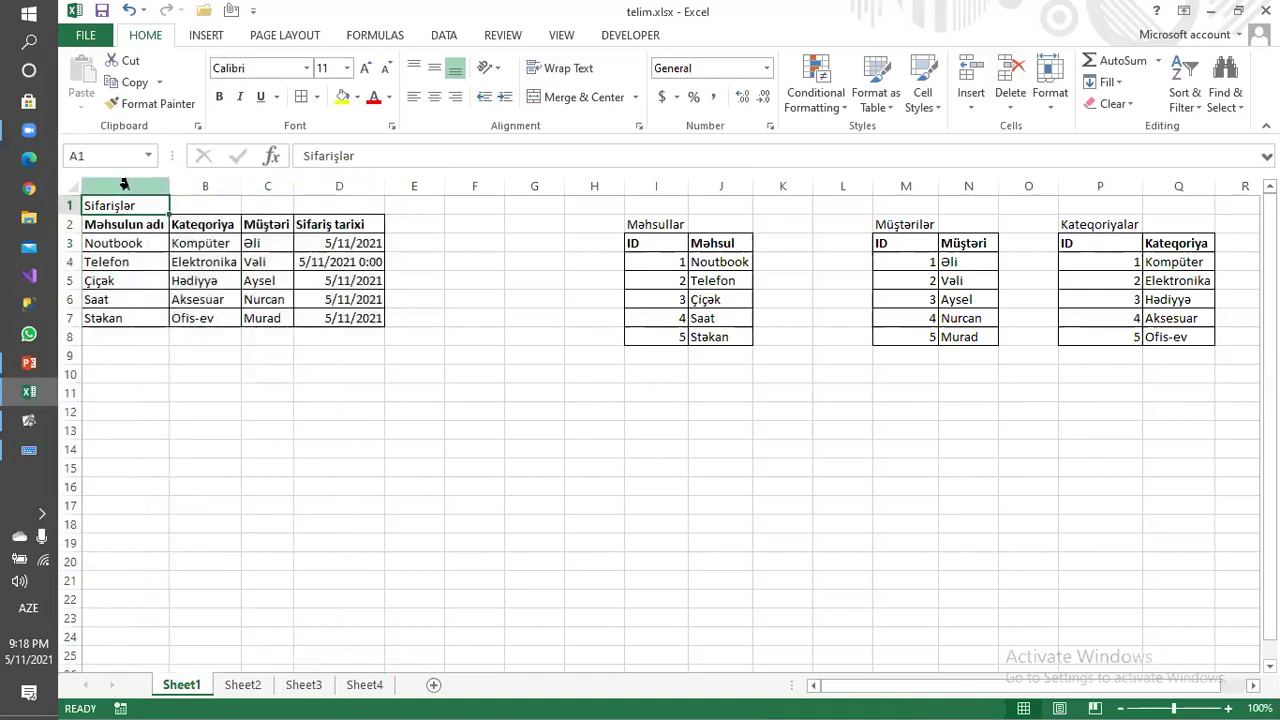
click(134, 184)
click(217, 183)
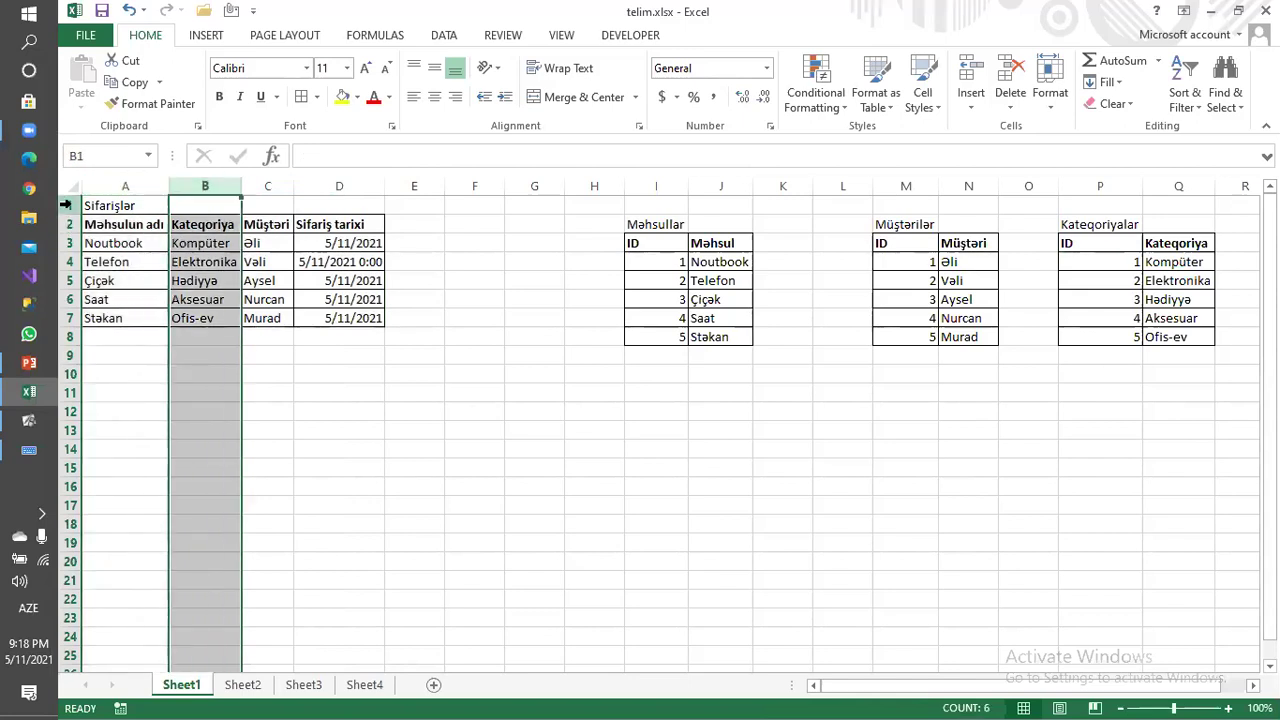
Increase the height of rows 1 to 7 together and undo the change.
click(68, 204)
drag(68, 204, 74, 320)
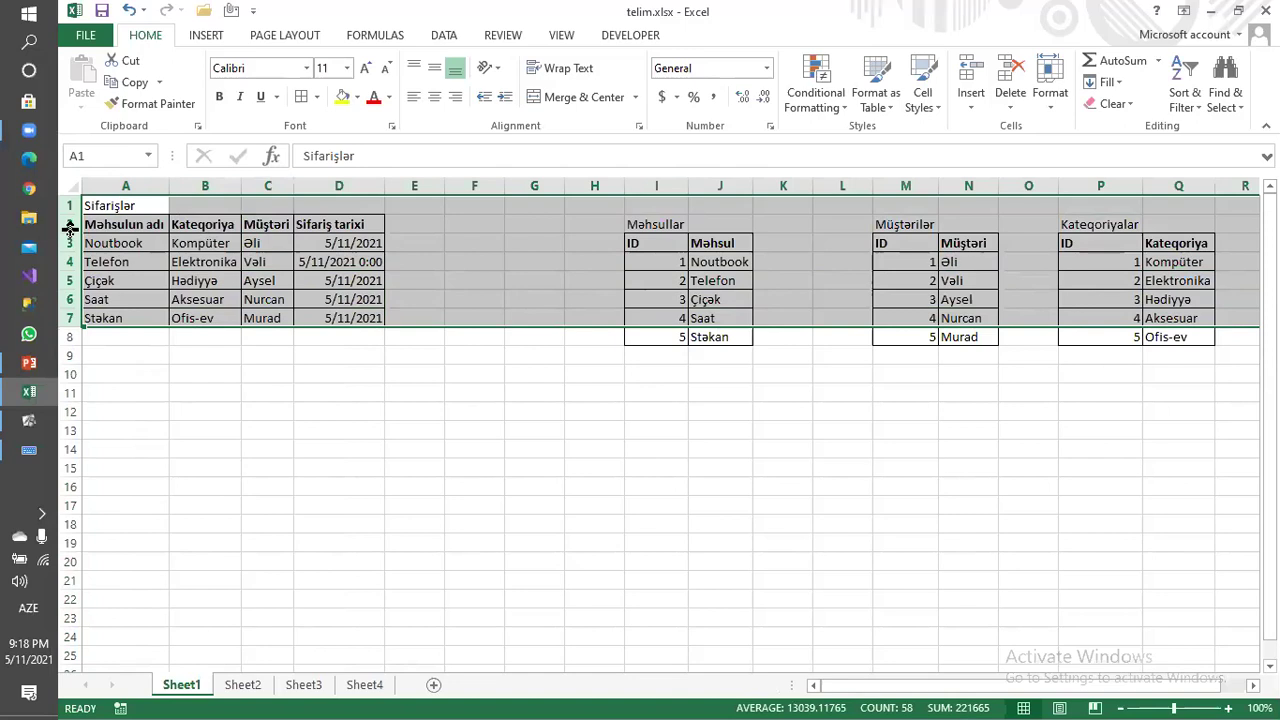
drag(70, 232, 70, 300)
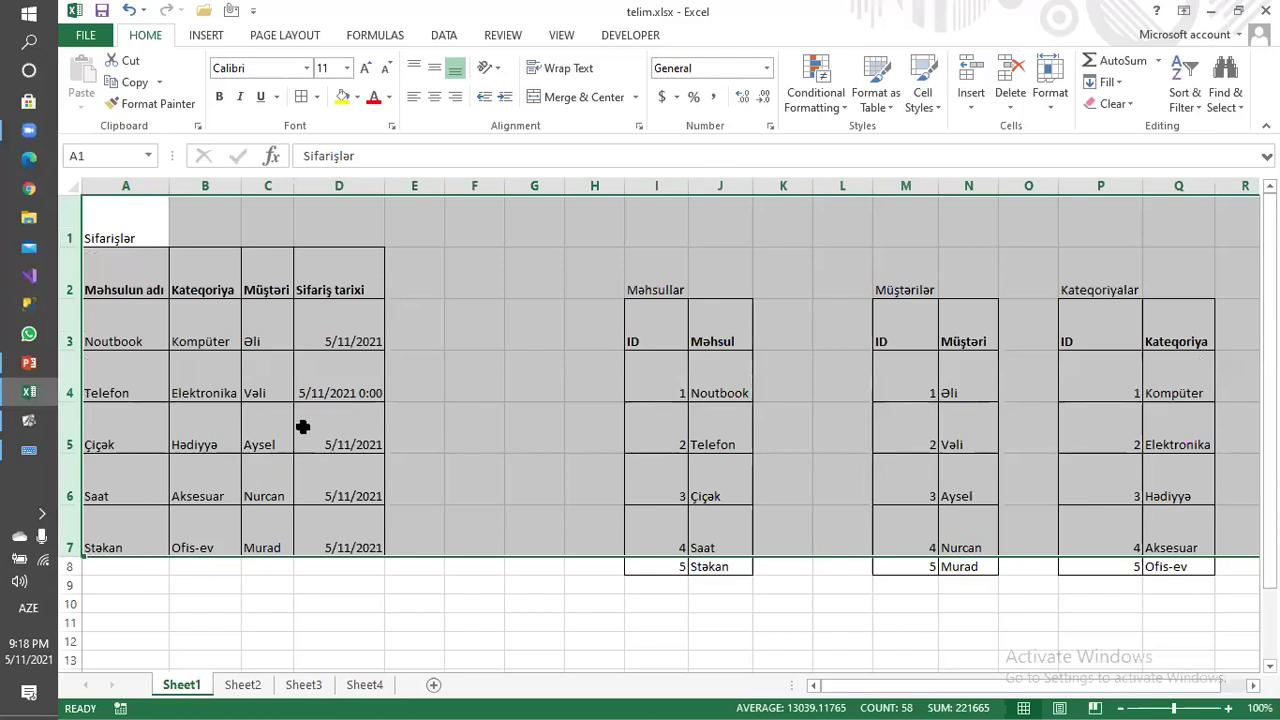
key(ctrl+z)
click(417, 391)
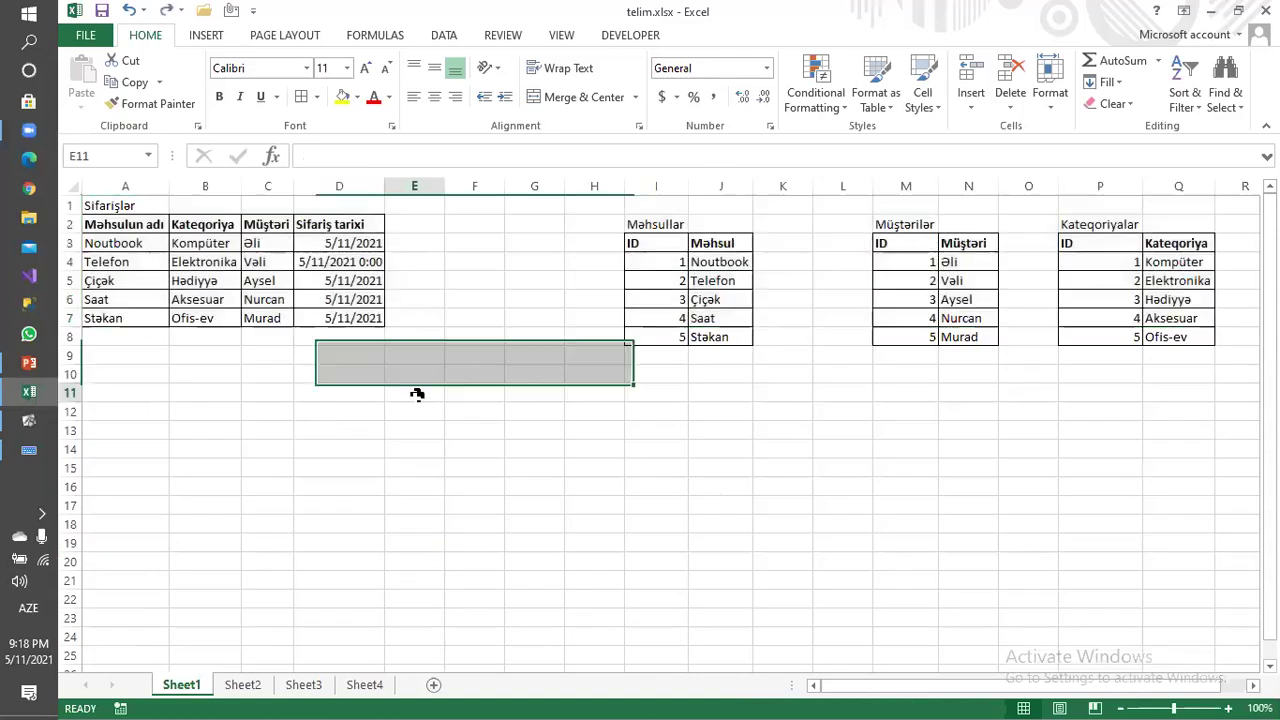
Examine the Sifarişlər table column by column, from Məhsulun adı through Kateqoriya and Müştəri to Sifariş tarixi.
click(373, 215)
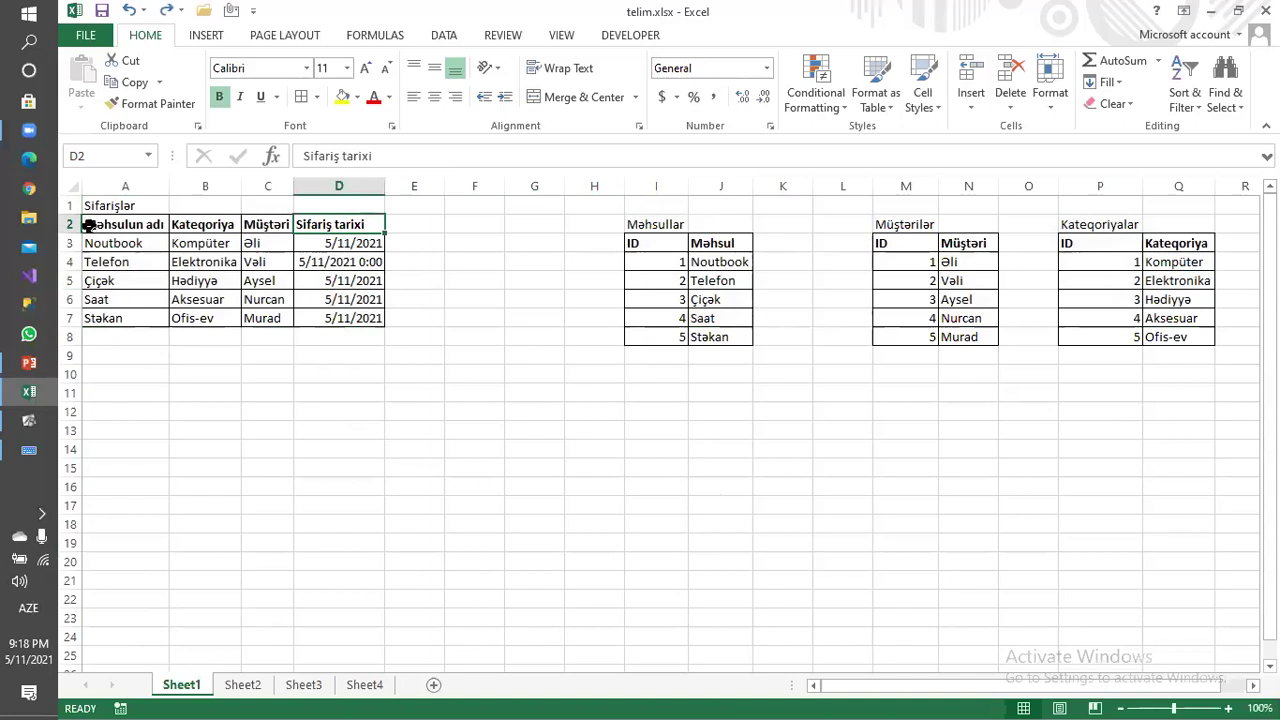
click(113, 181)
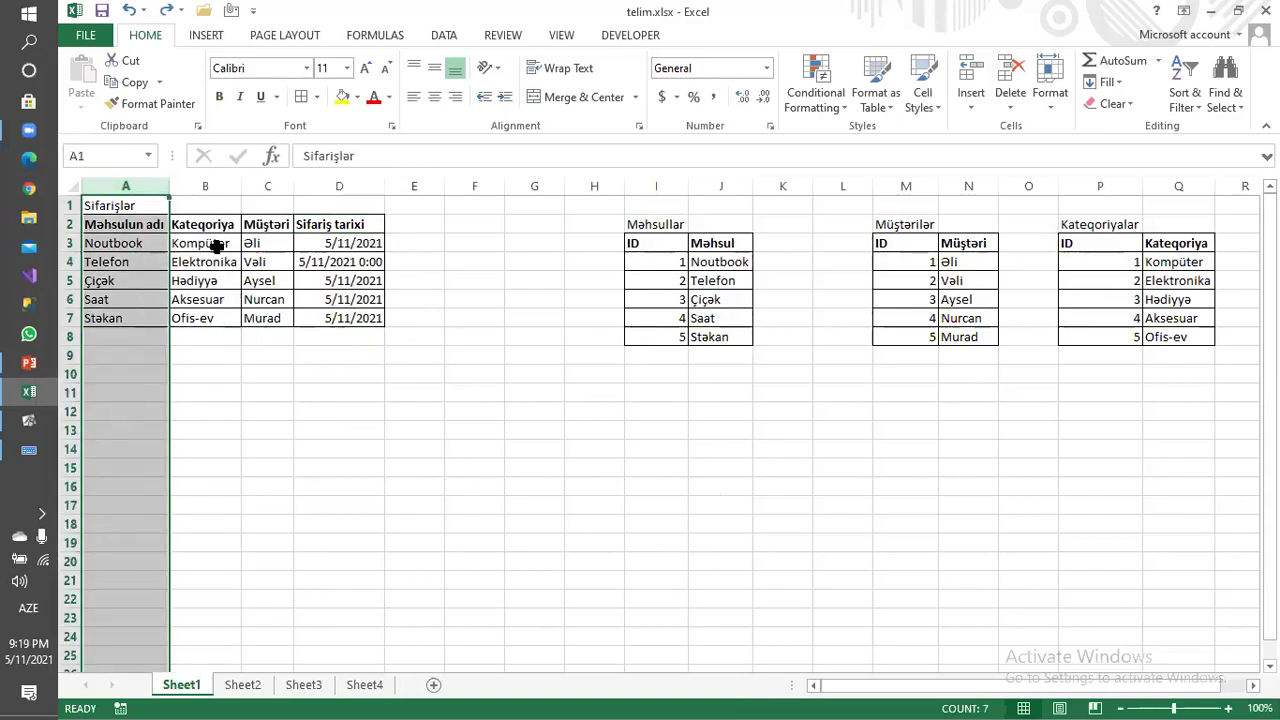
click(218, 212)
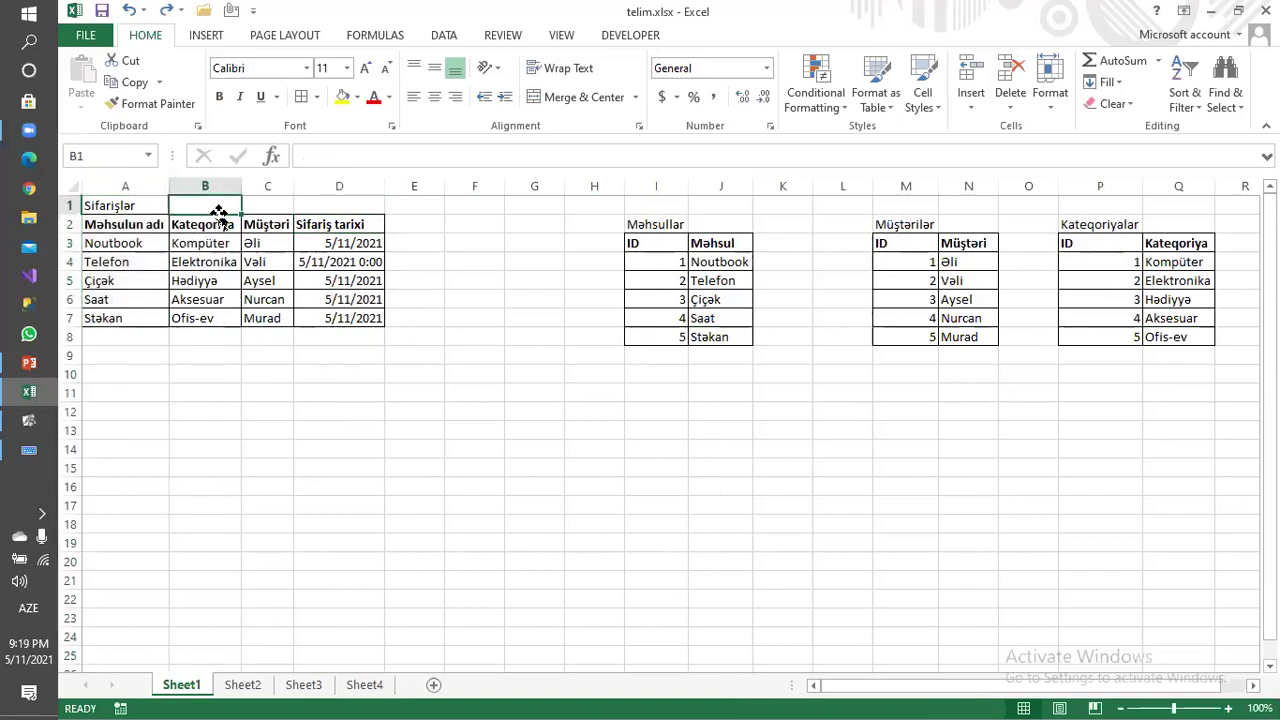
click(137, 208)
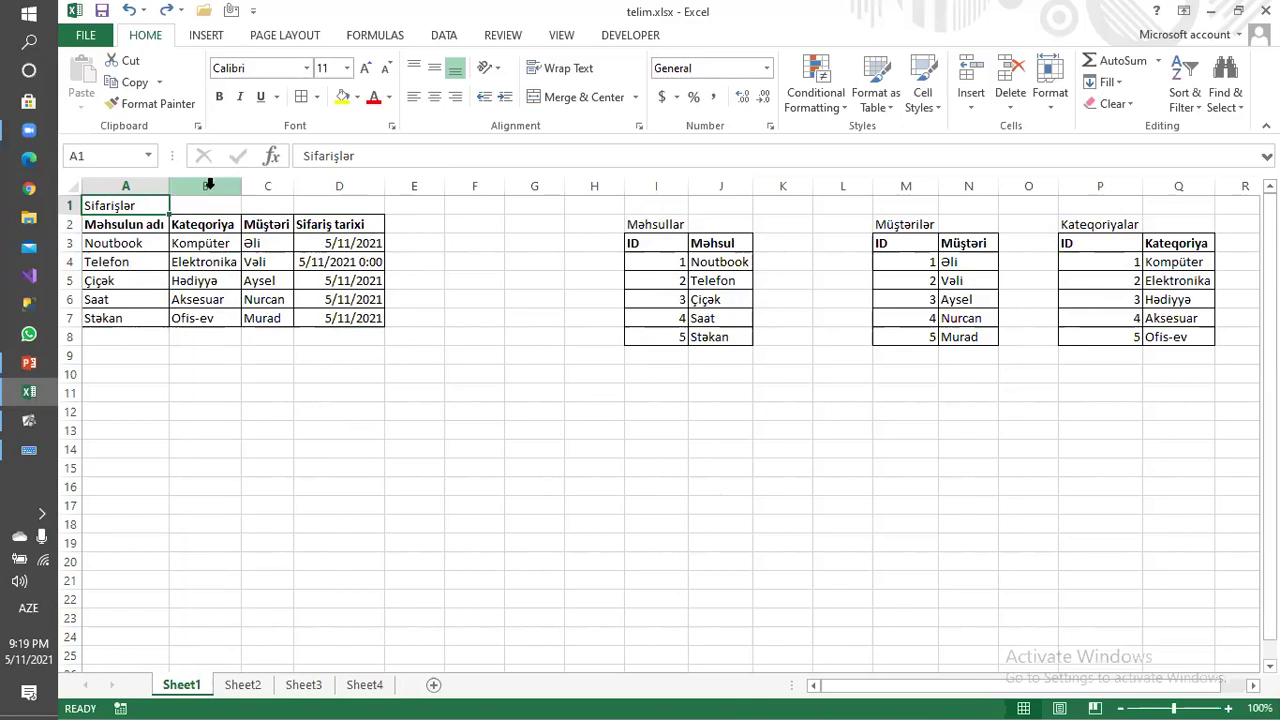
click(208, 184)
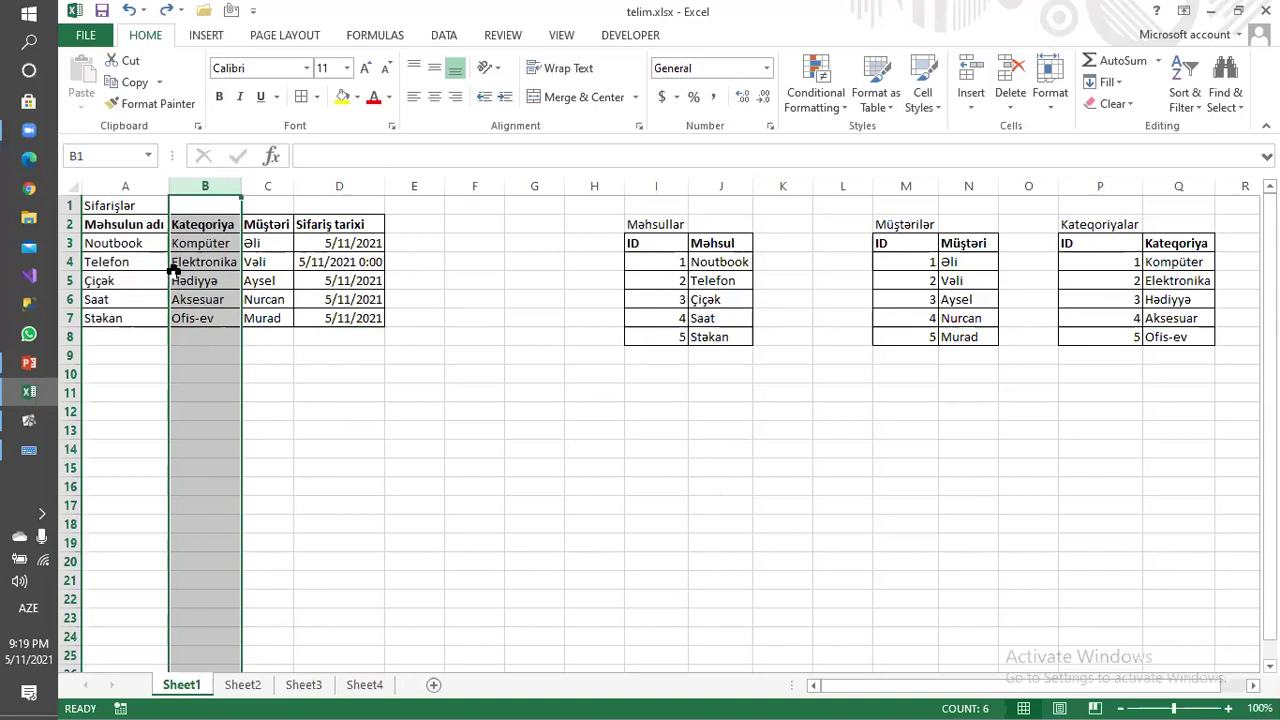
click(130, 186)
click(212, 186)
click(270, 188)
click(358, 188)
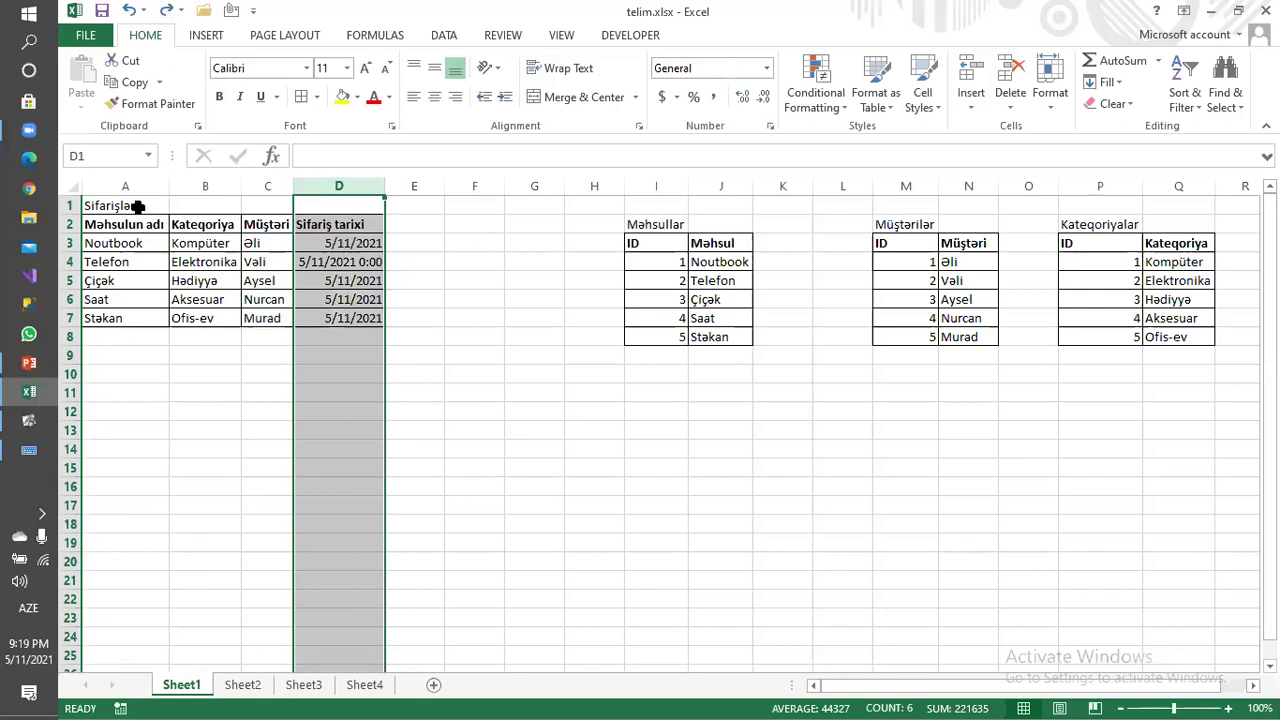
click(102, 188)
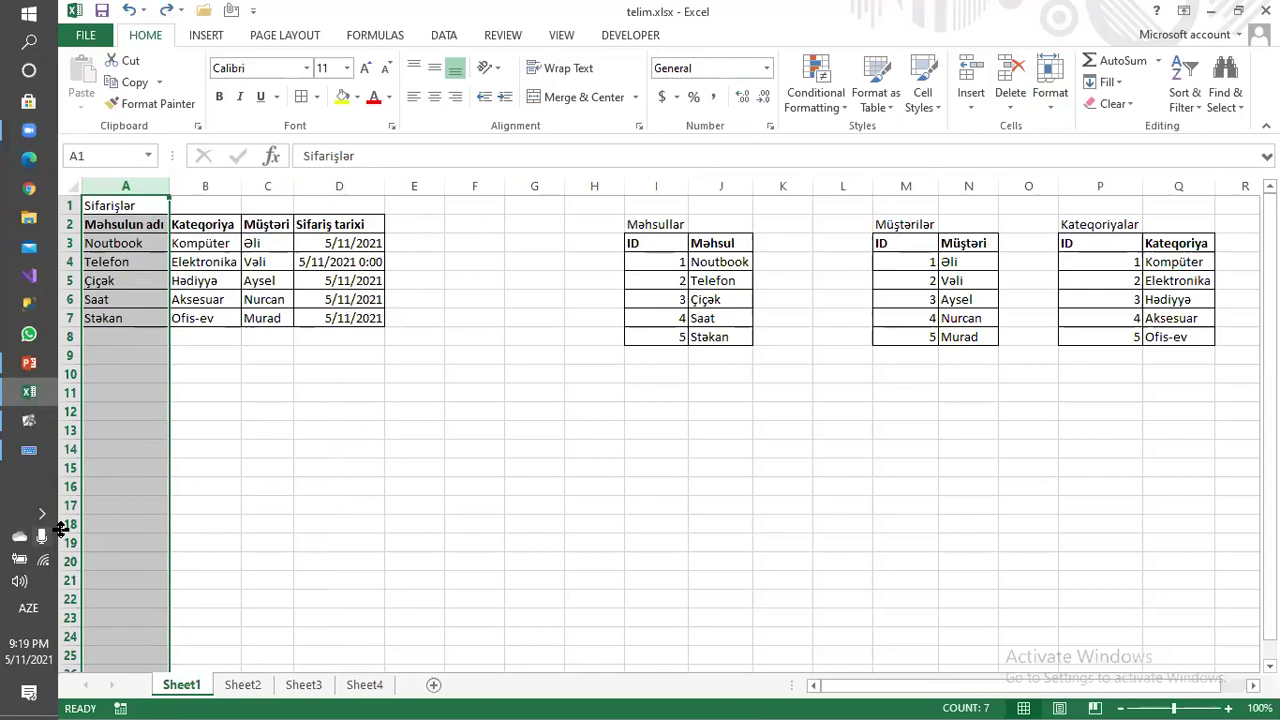
click(200, 374)
click(138, 337)
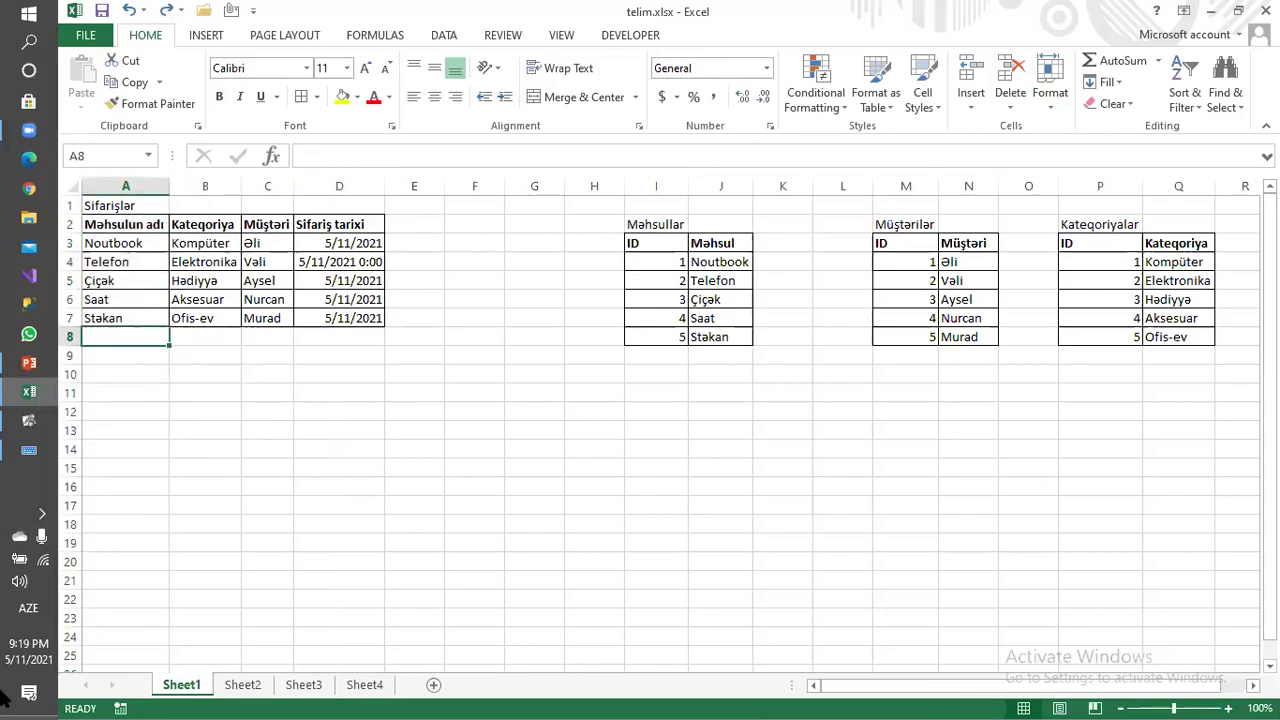
Check the training outline in ActivInspire and return to the Sifarişlər table in the Excel workbook.
click(34, 426)
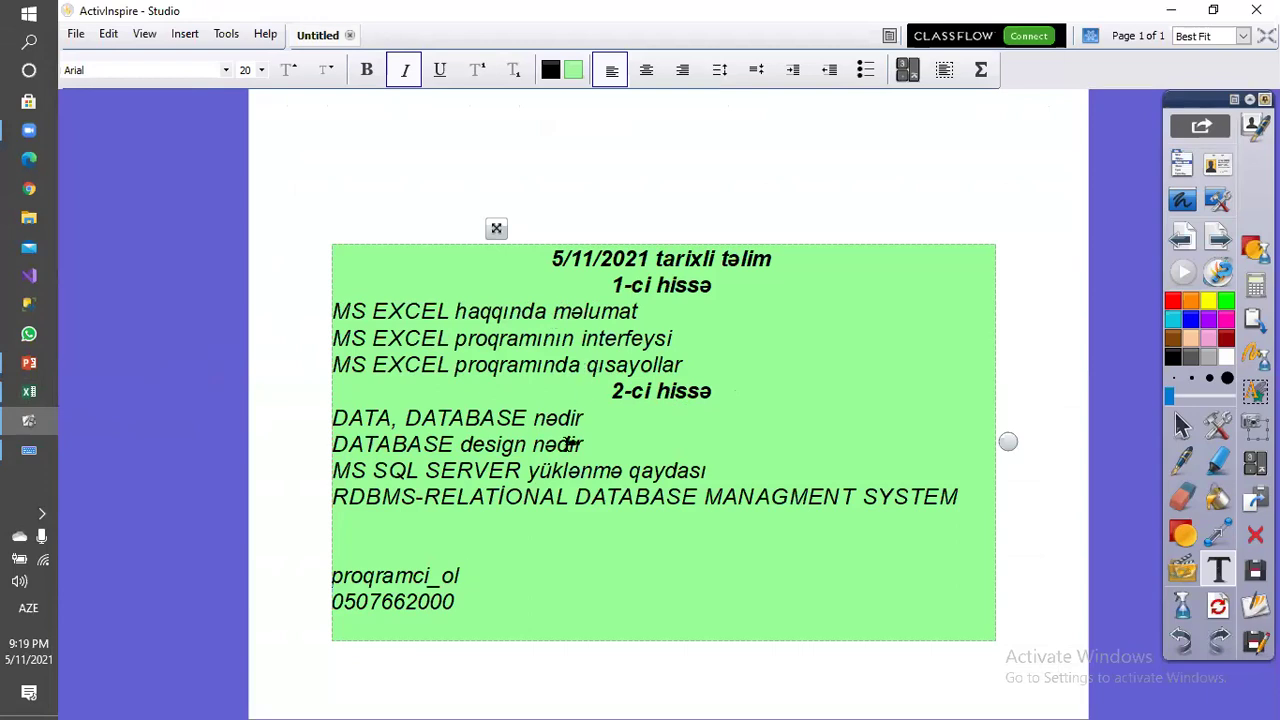
click(405, 420)
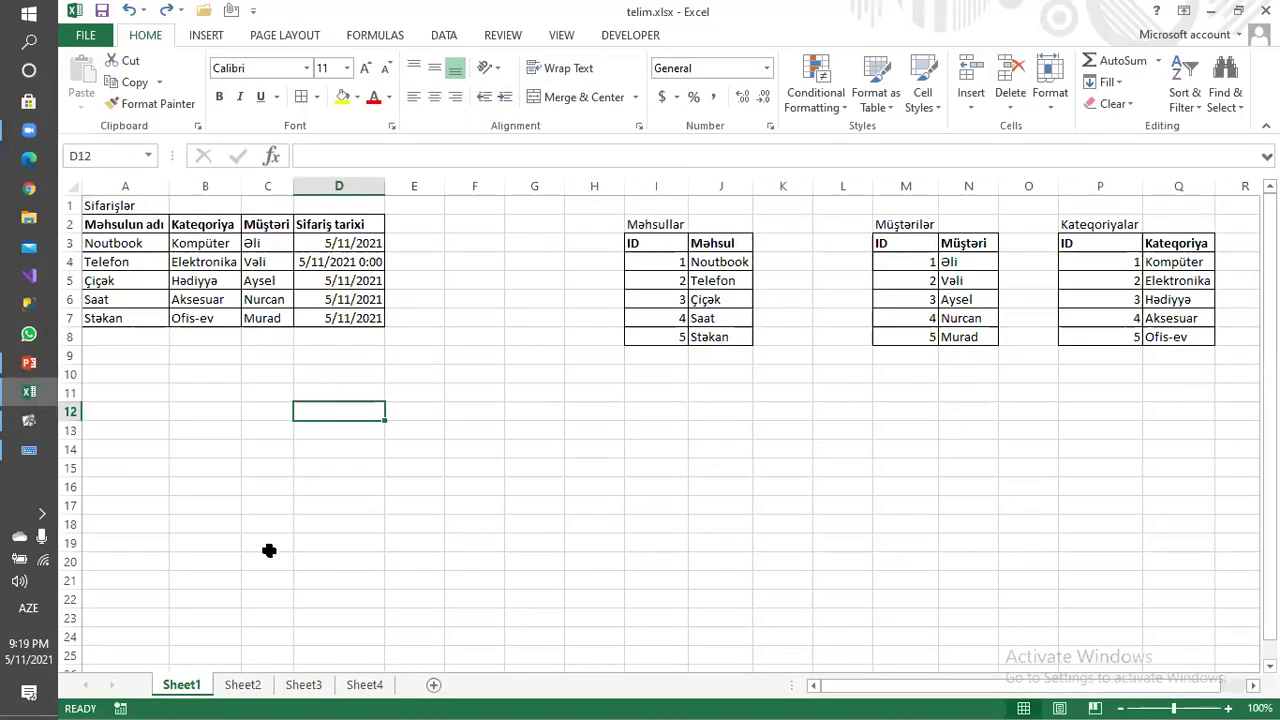
click(267, 545)
click(130, 337)
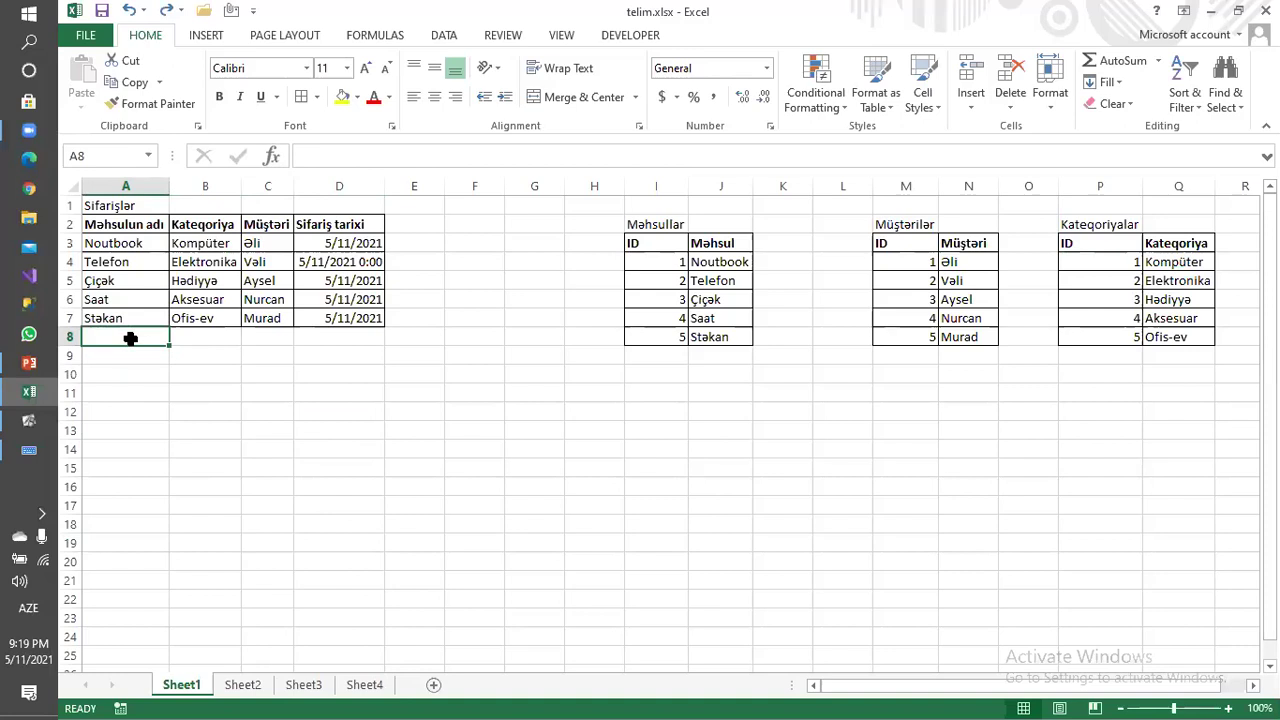
Read slide 4, DATABASE NƏDİR?, in the PowerPoint presentation and return to the Excel workbook.
click(55, 365)
click(176, 456)
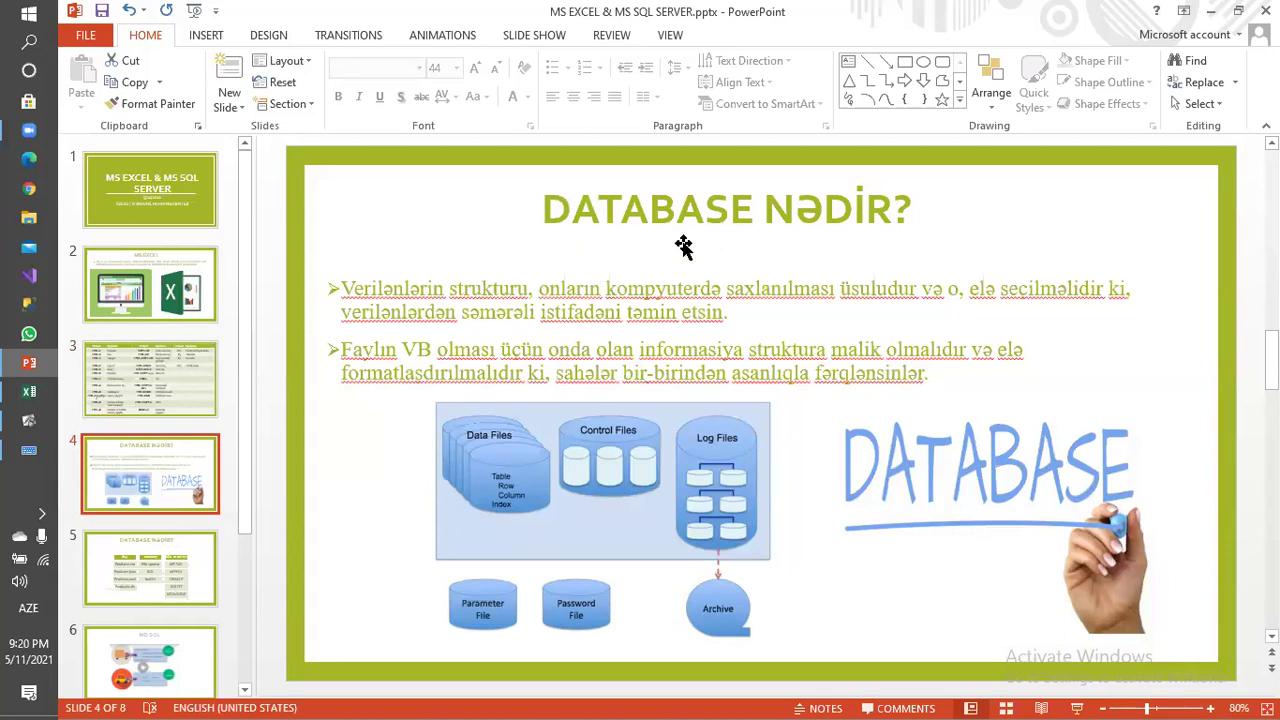
click(10, 400)
Highlight the Sifarişlər table and the Məhsullar table in turn by selecting their cell ranges.
click(108, 207)
shift+click(391, 316)
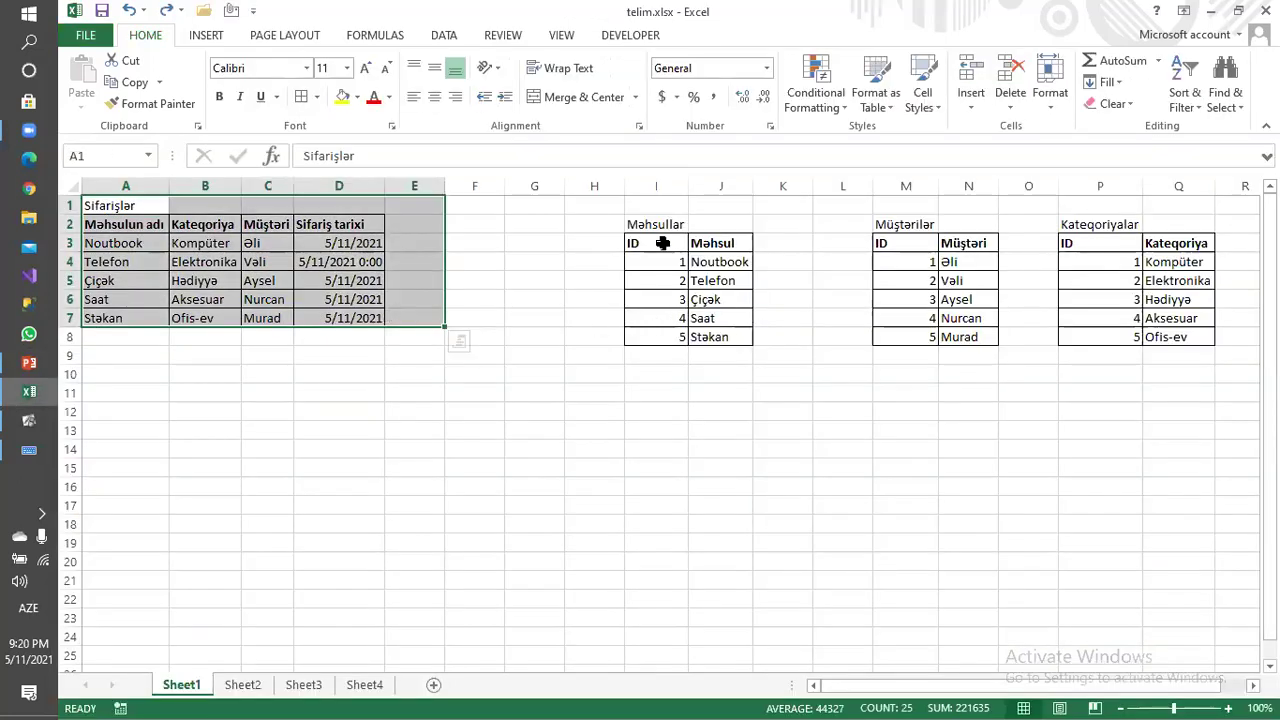
drag(606, 211, 743, 337)
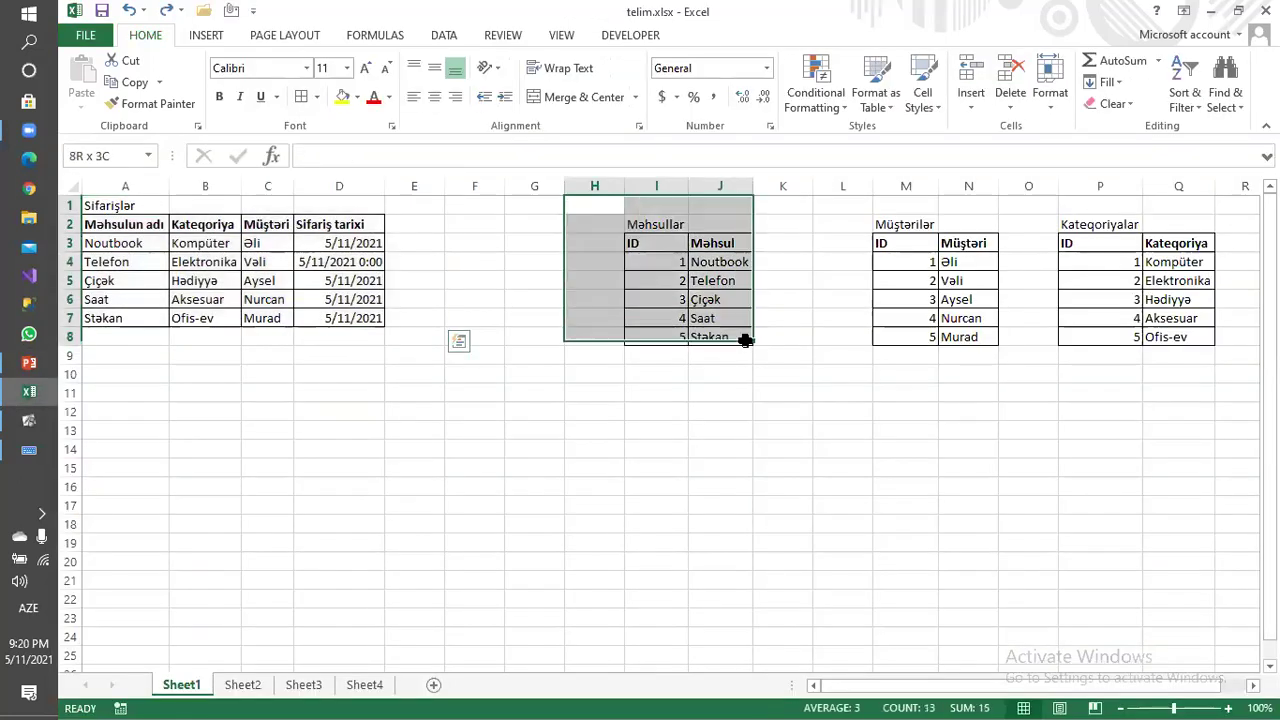
click(603, 425)
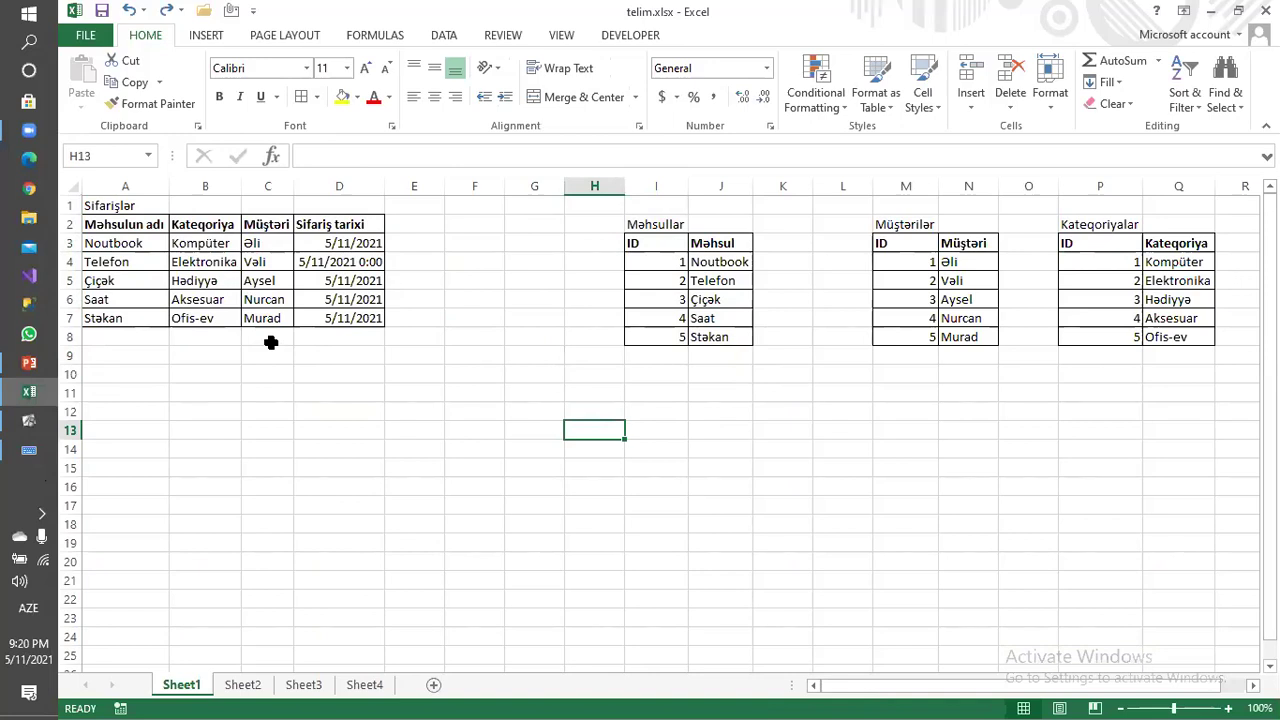
Examine the product, category and customer cells of the Noutbook and Telefon orders in the Sifarişlər table.
click(214, 352)
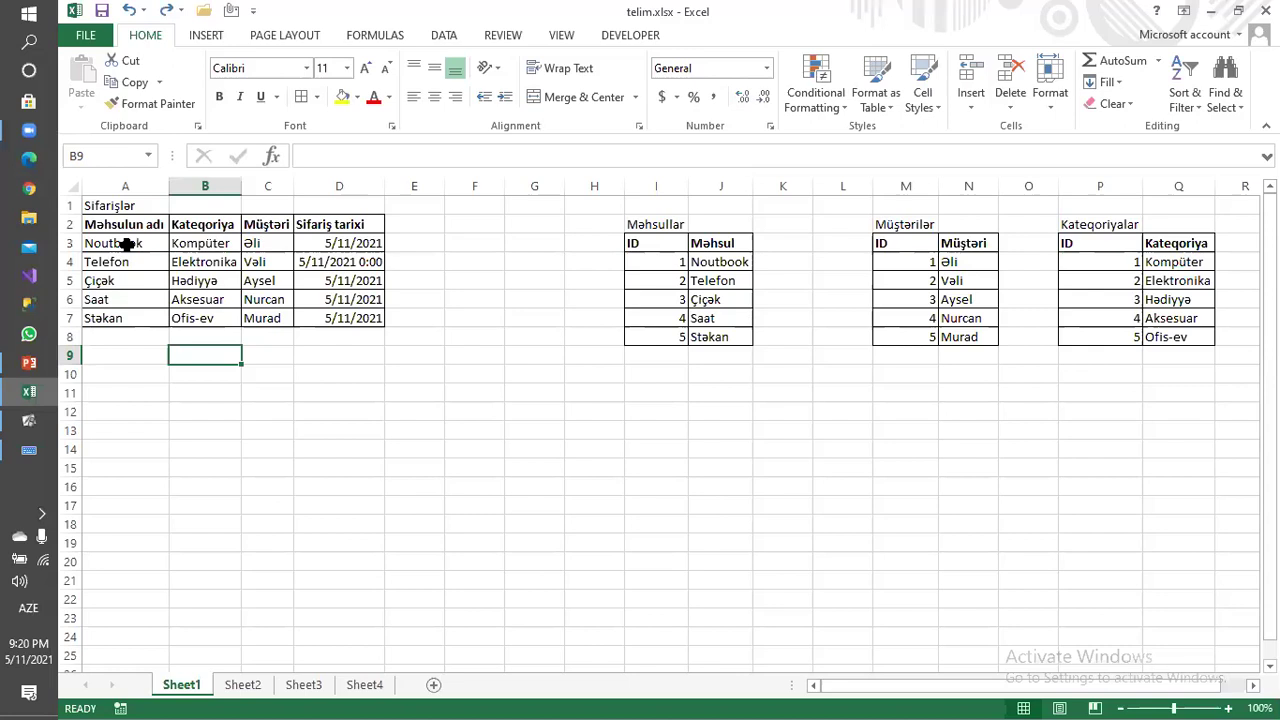
click(126, 243)
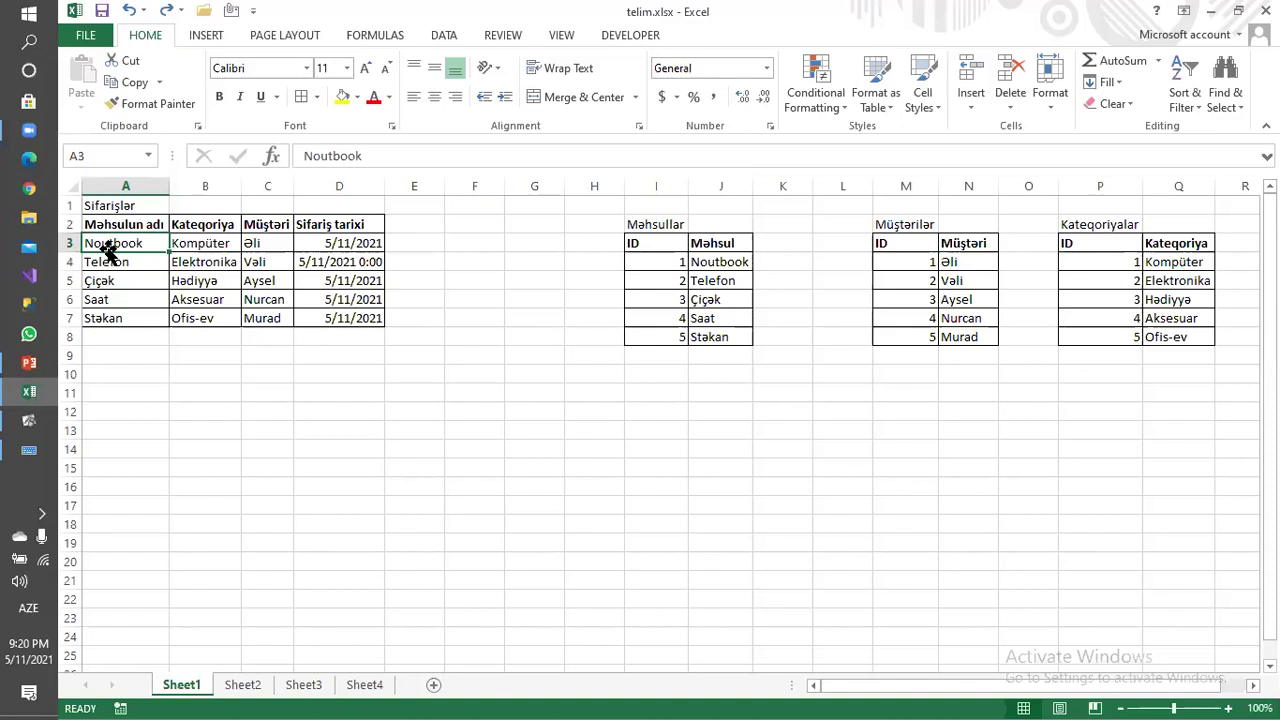
click(210, 245)
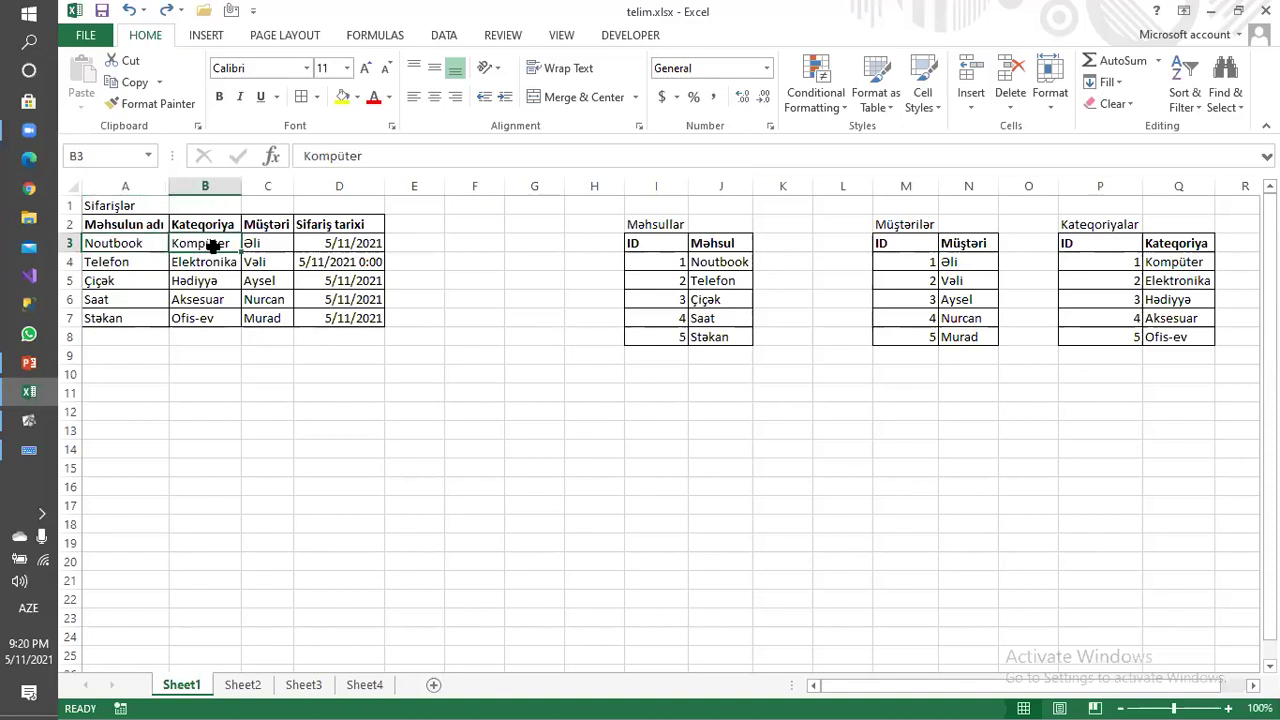
click(258, 245)
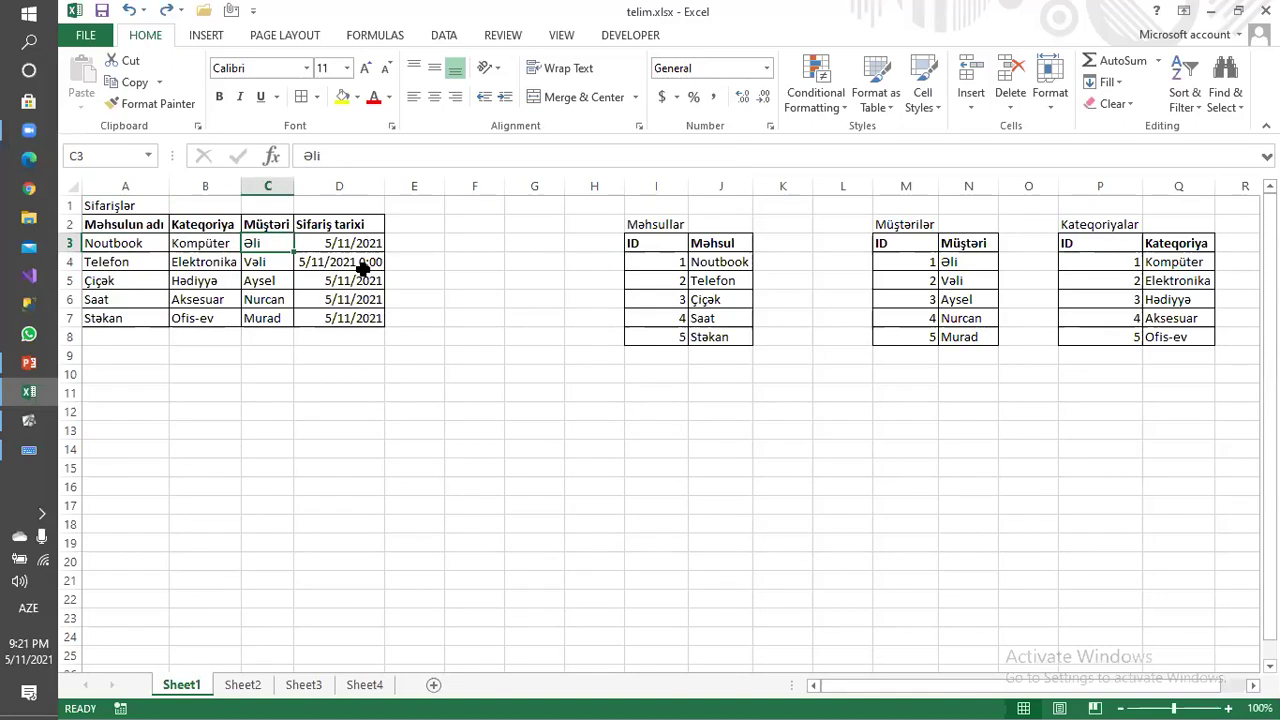
click(207, 240)
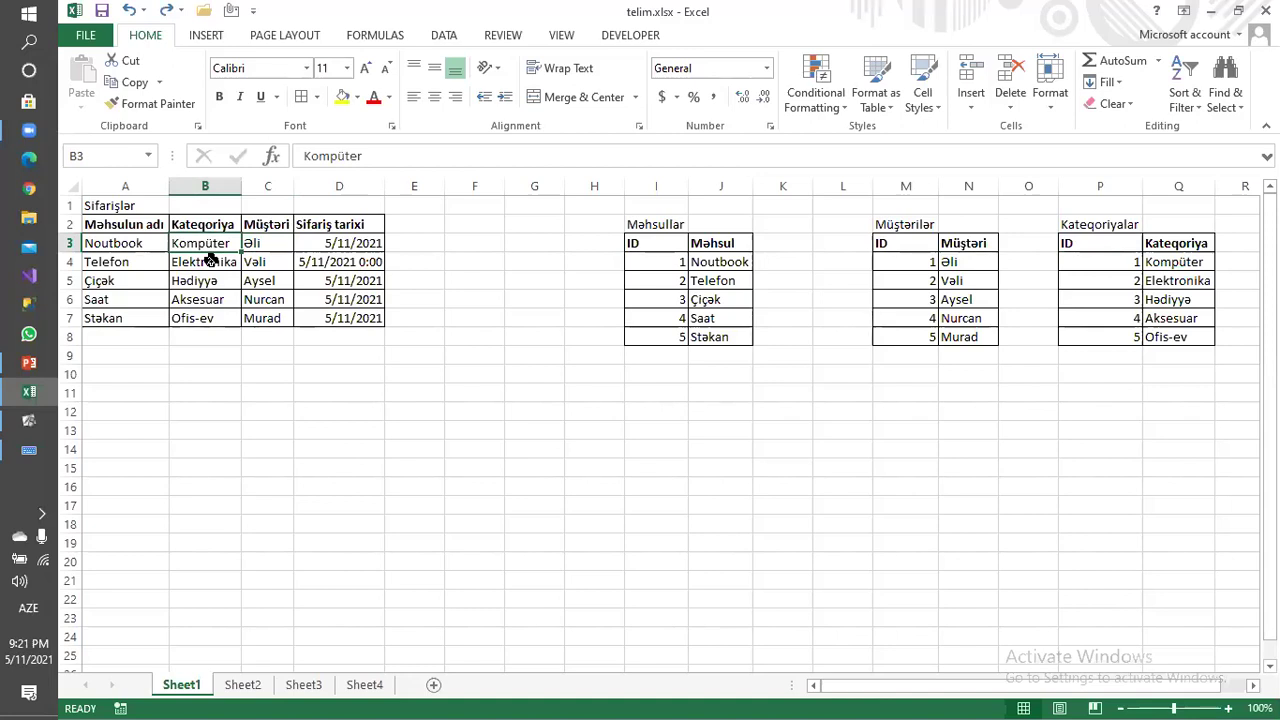
click(298, 264)
click(271, 264)
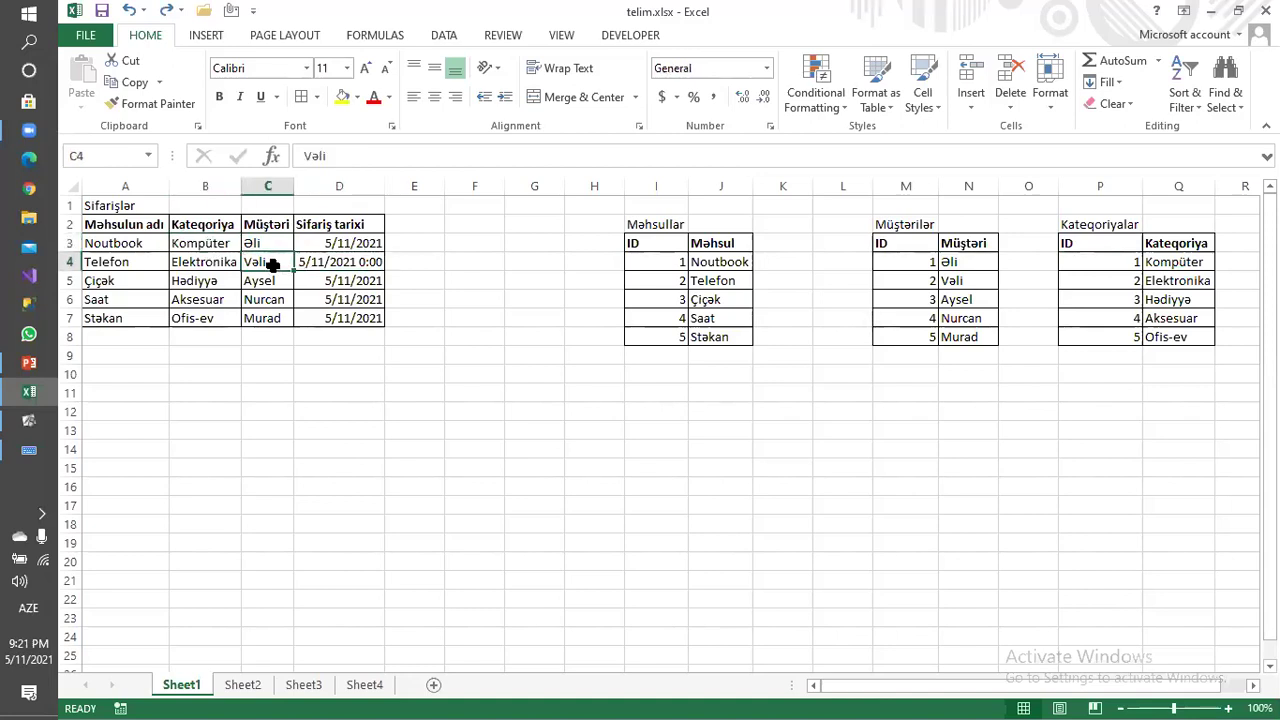
Examine the order dates of the Telefon and Noutbook orders and the product cell of the Stəkan order.
click(329, 265)
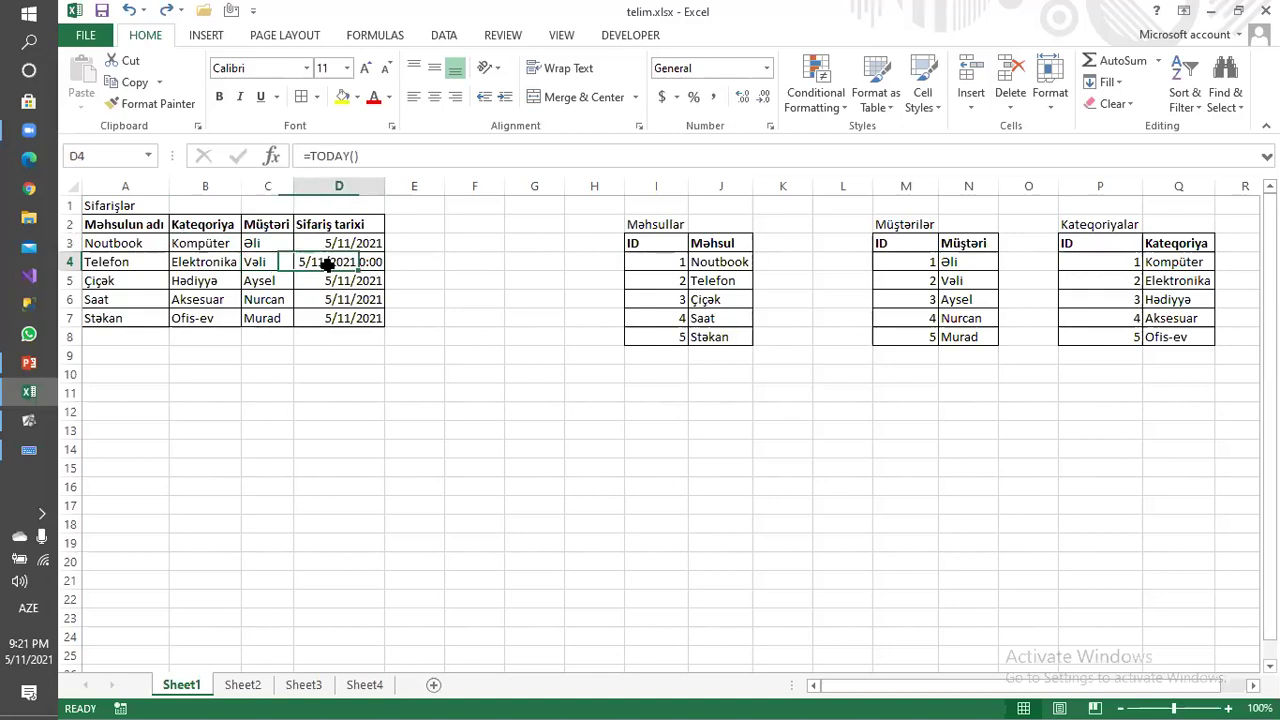
click(322, 244)
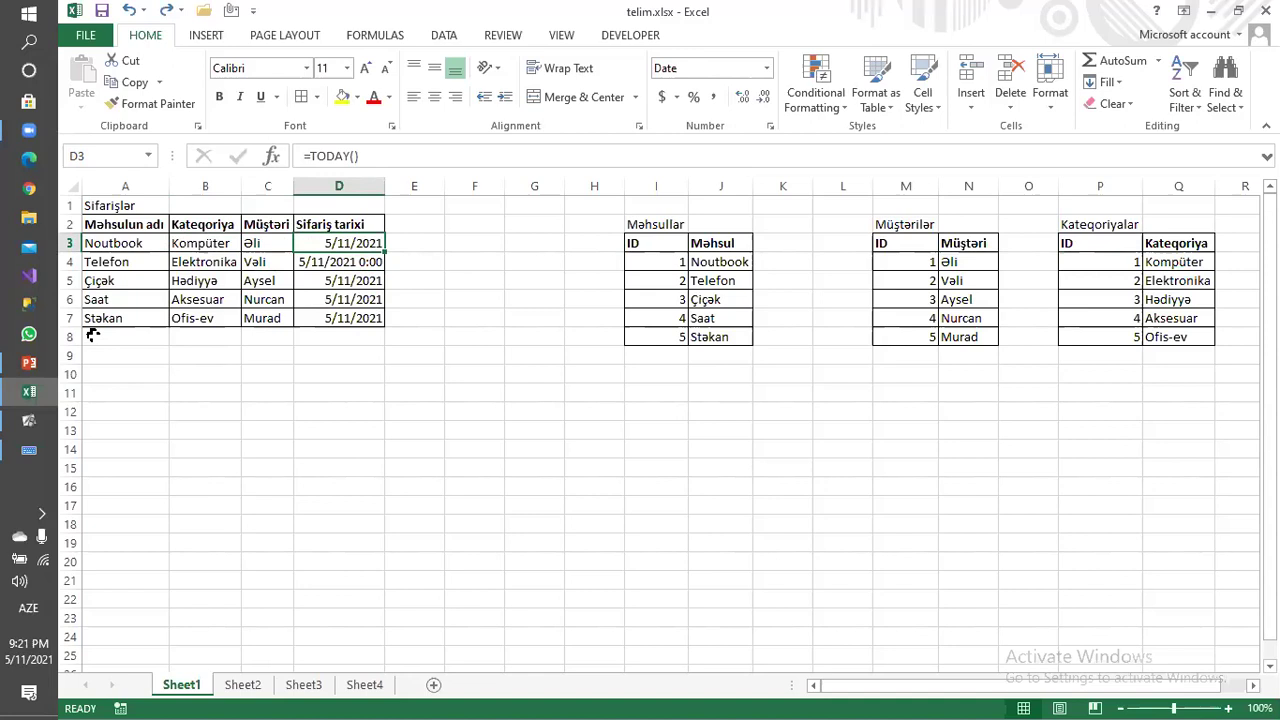
click(134, 314)
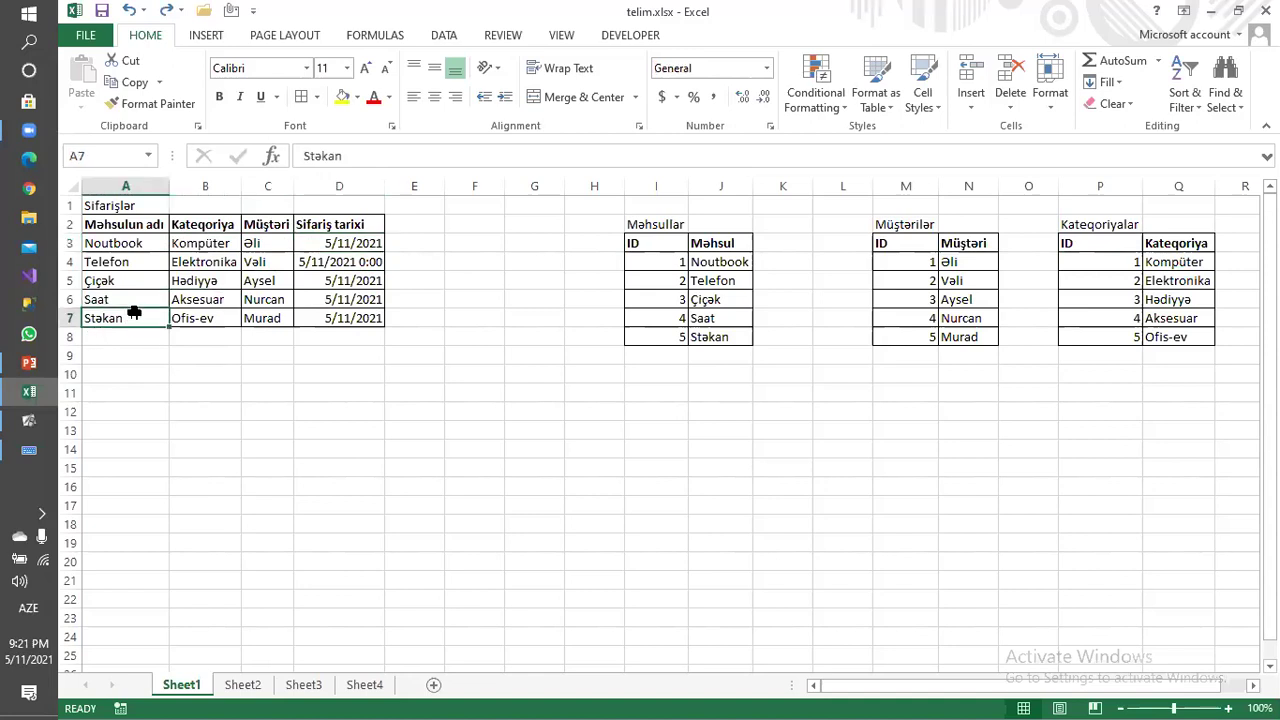
Check the outline in ActivInspire, read the first bullet of PowerPoint slide 4, DATABASE NƏDİR?, and return to the Excel workbook.
click(28, 423)
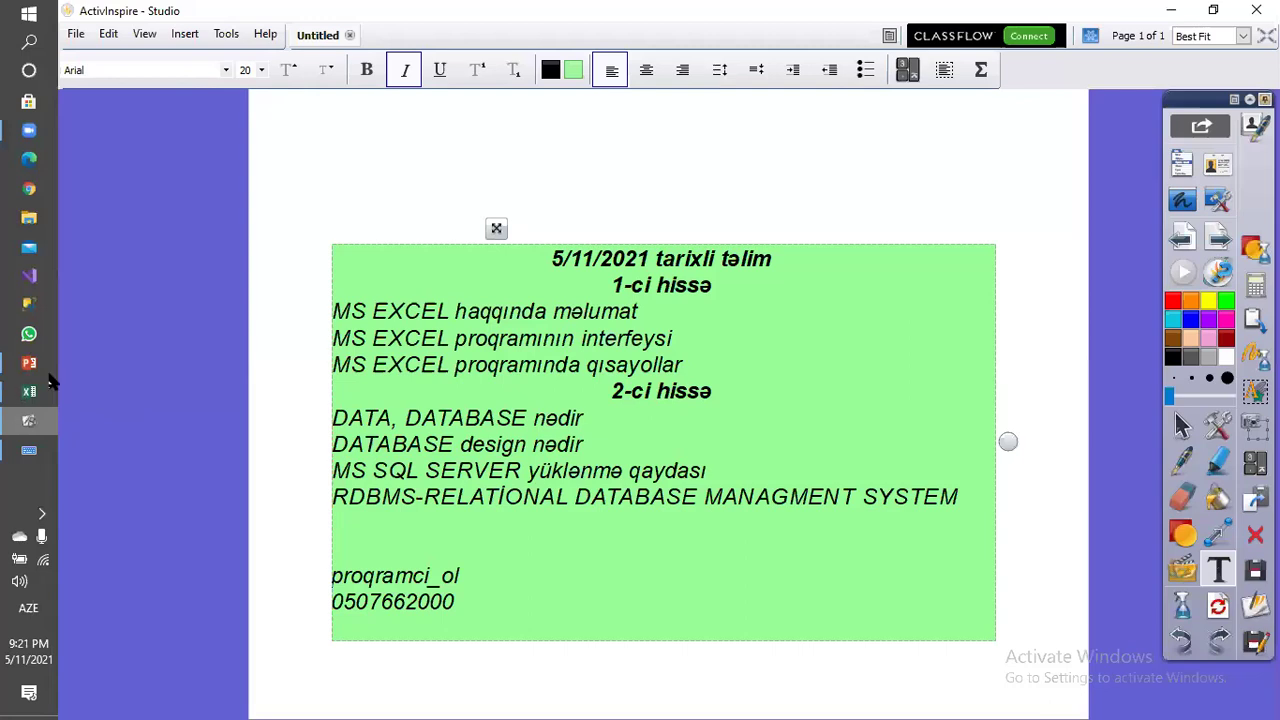
click(28, 362)
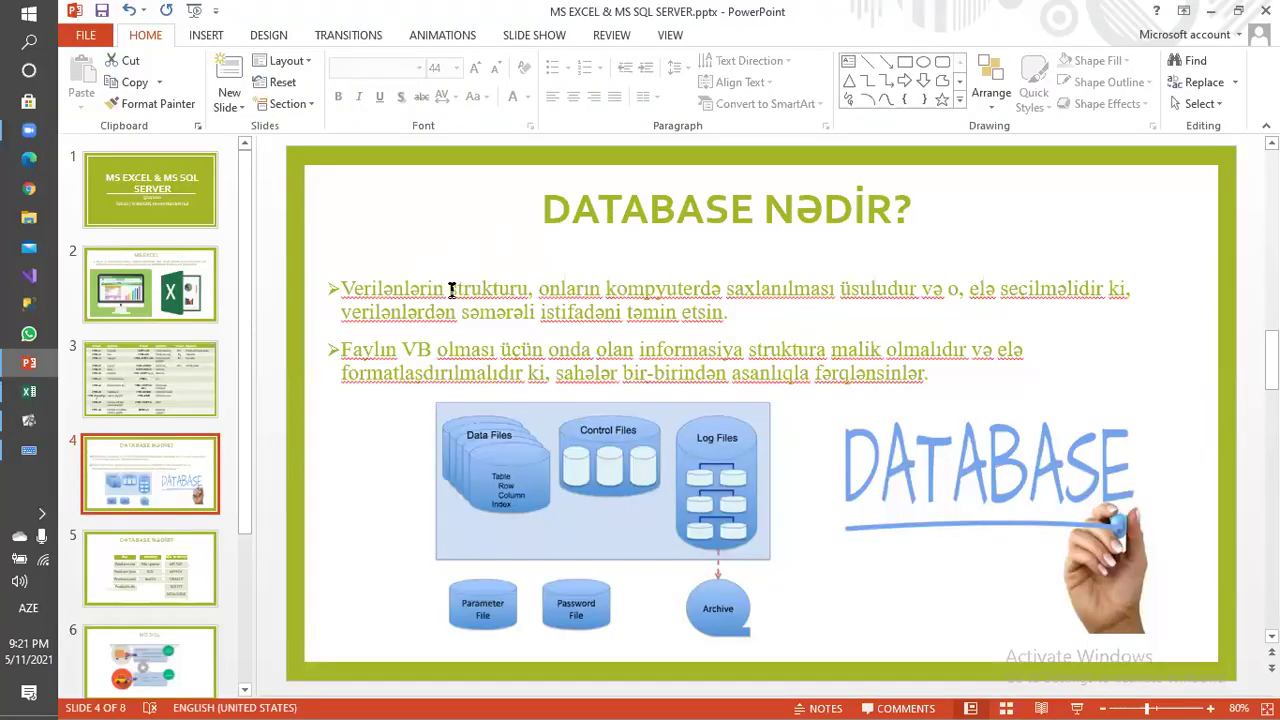
click(409, 289)
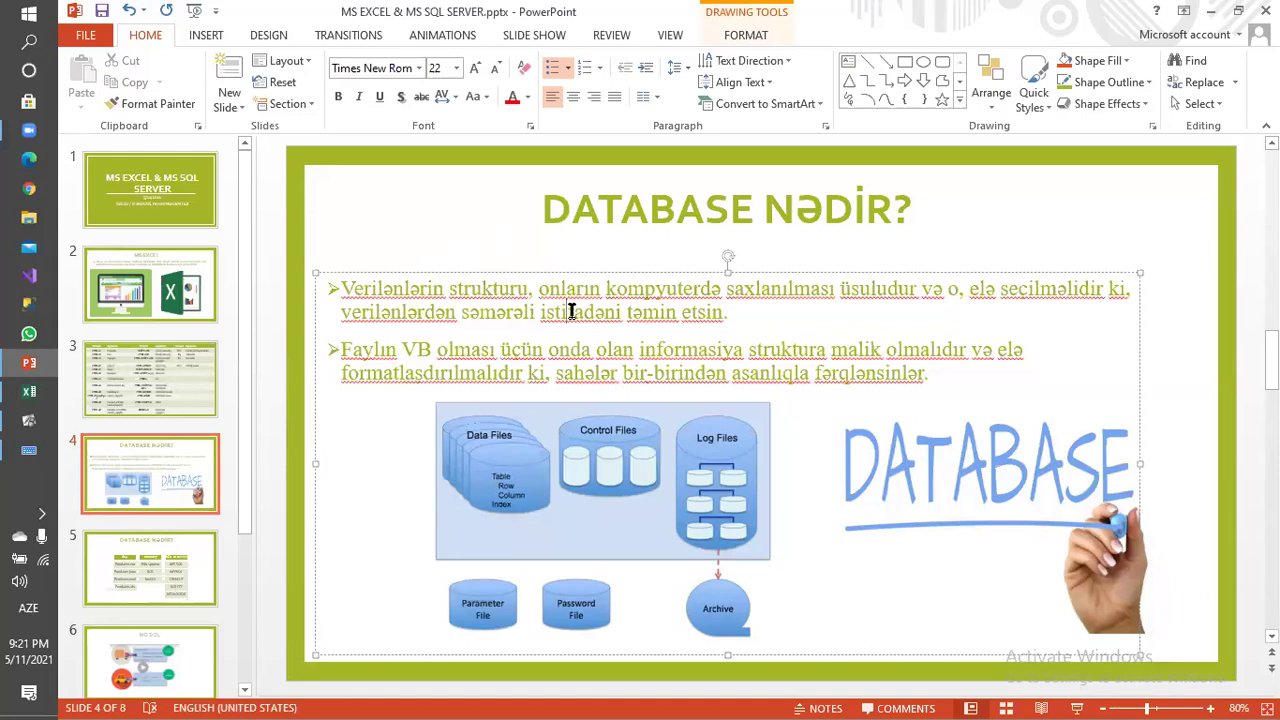
click(29, 392)
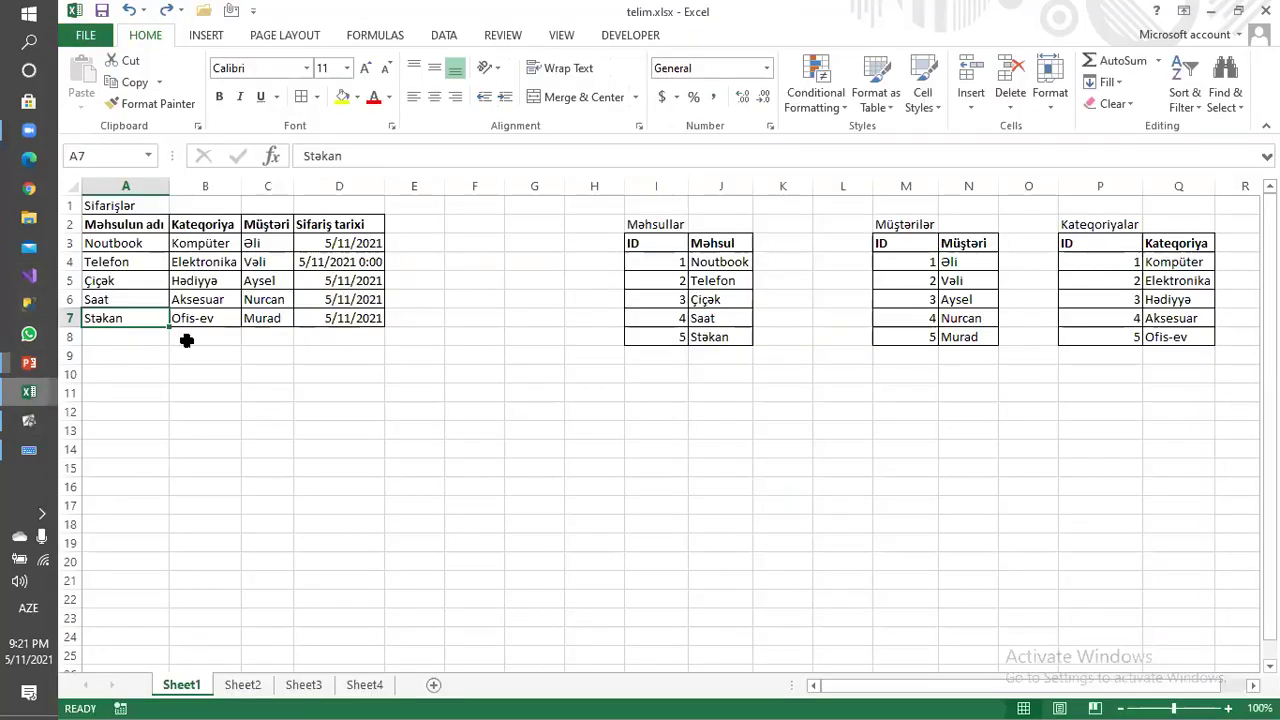
Highlight the Sifarişlər table by selecting A1:D8 and A1:E8 in turn, clearing the selection after each.
click(102, 204)
drag(102, 204, 357, 343)
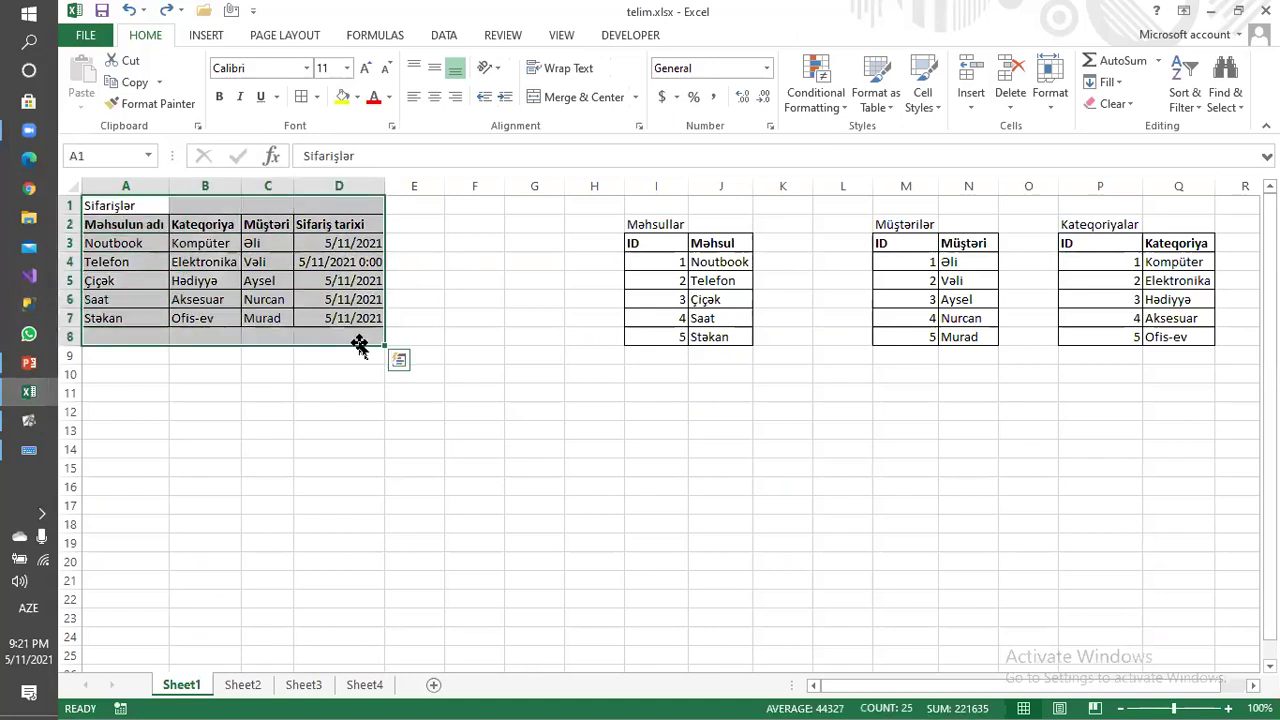
click(297, 379)
drag(110, 205, 420, 342)
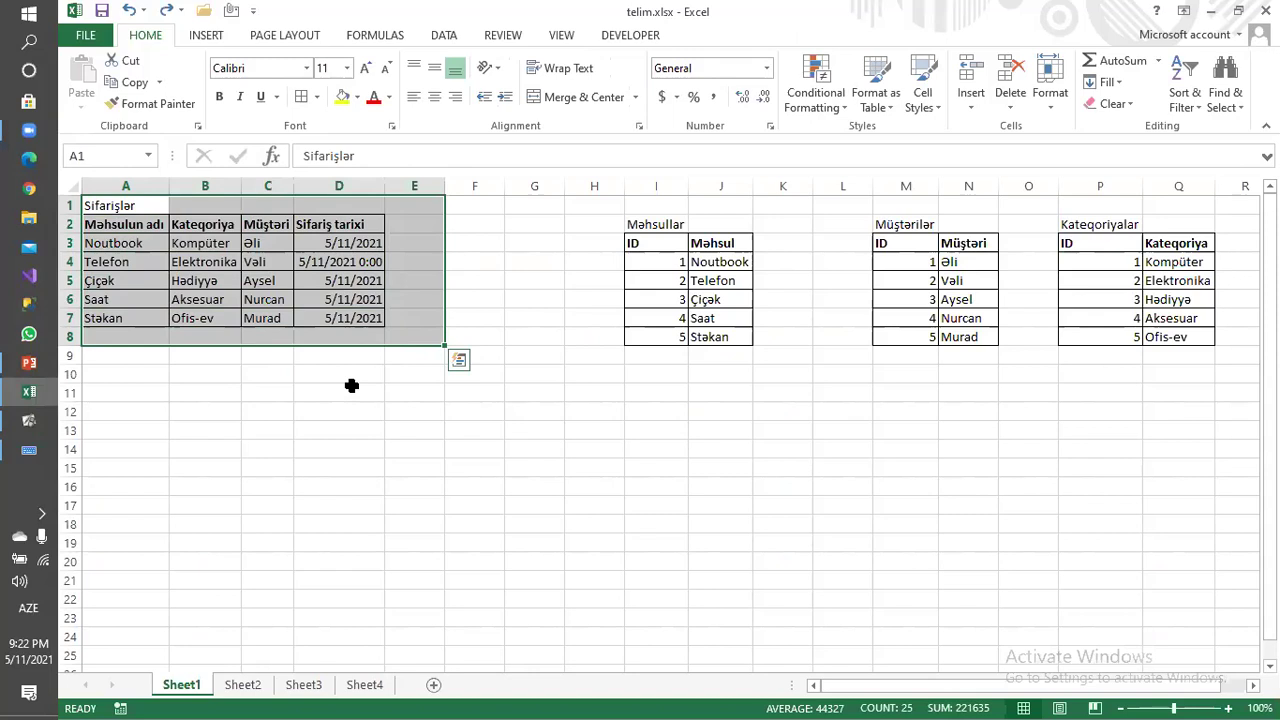
click(501, 282)
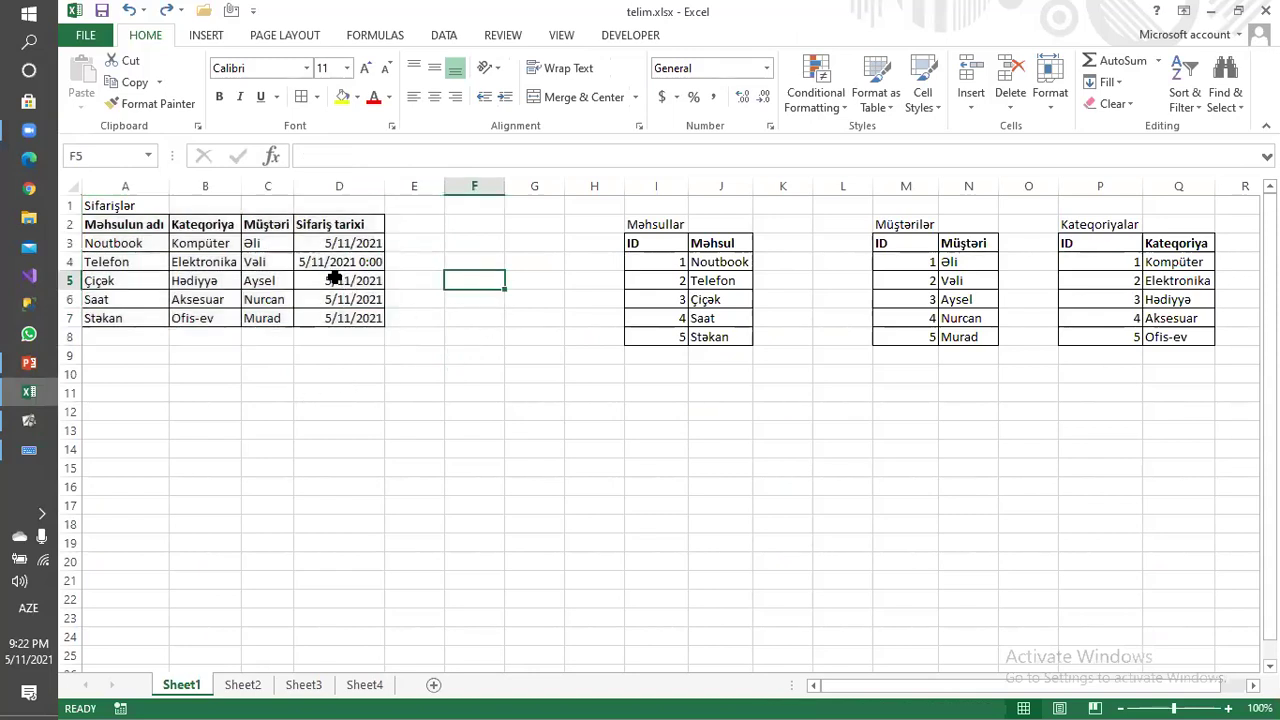
Highlight the order dates in D3:D6 and the whole Sifarişlər table in turn, and clear the selection.
drag(340, 248, 346, 305)
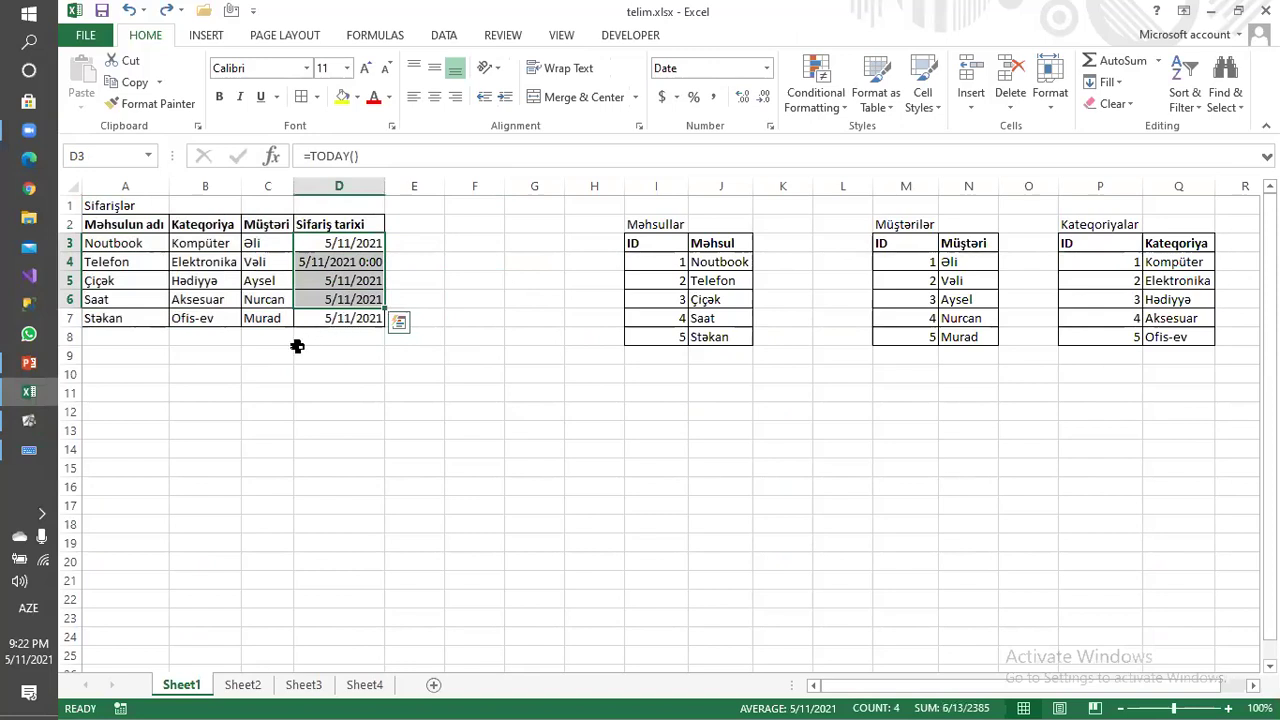
click(295, 344)
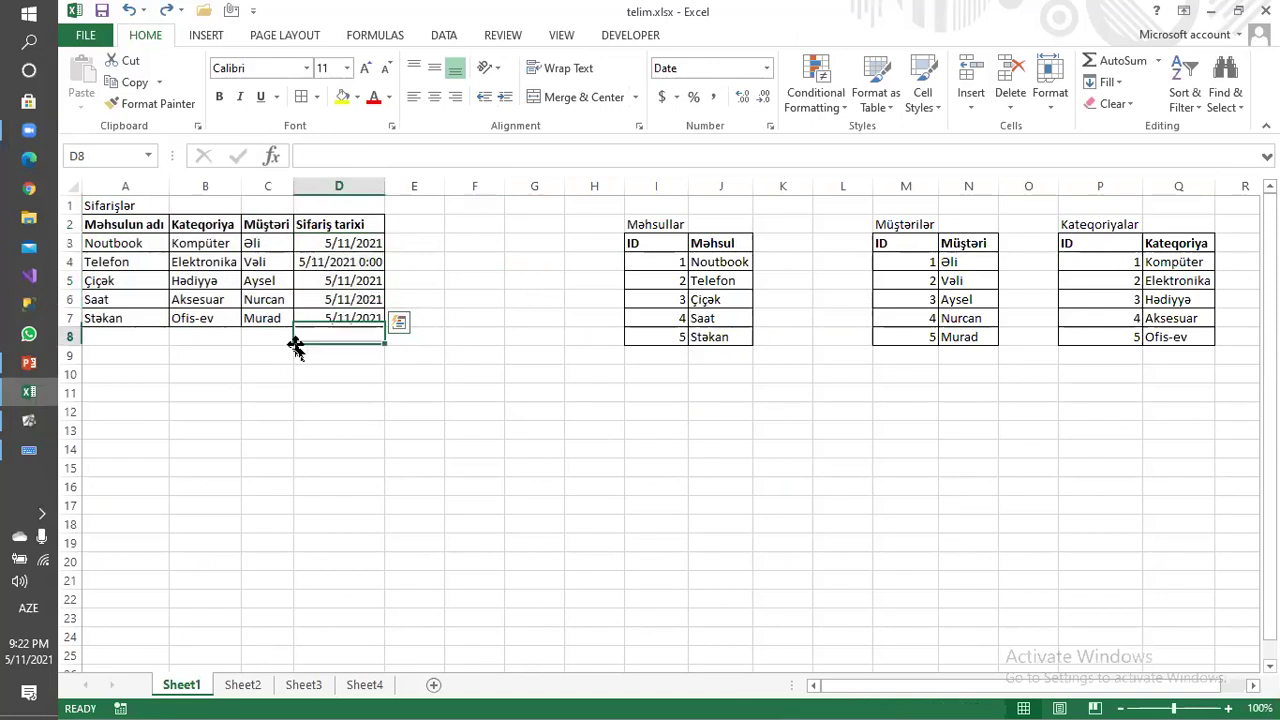
click(108, 207)
drag(130, 232, 349, 323)
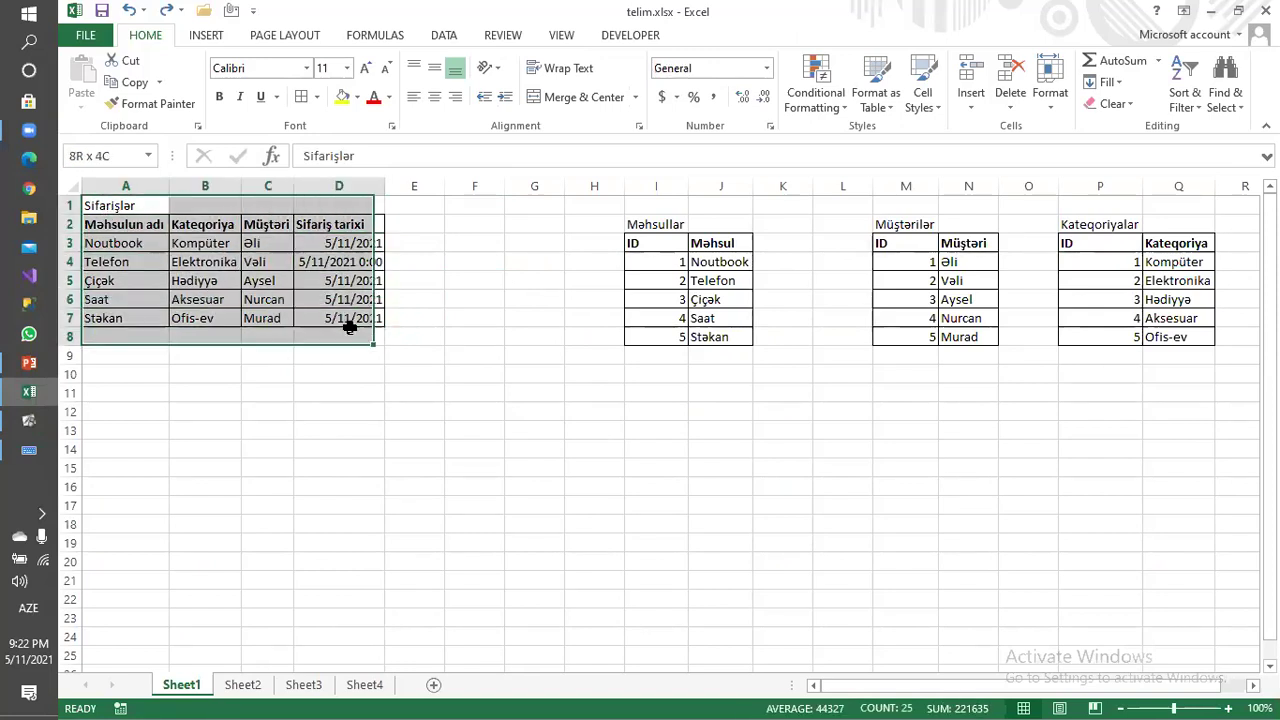
click(376, 414)
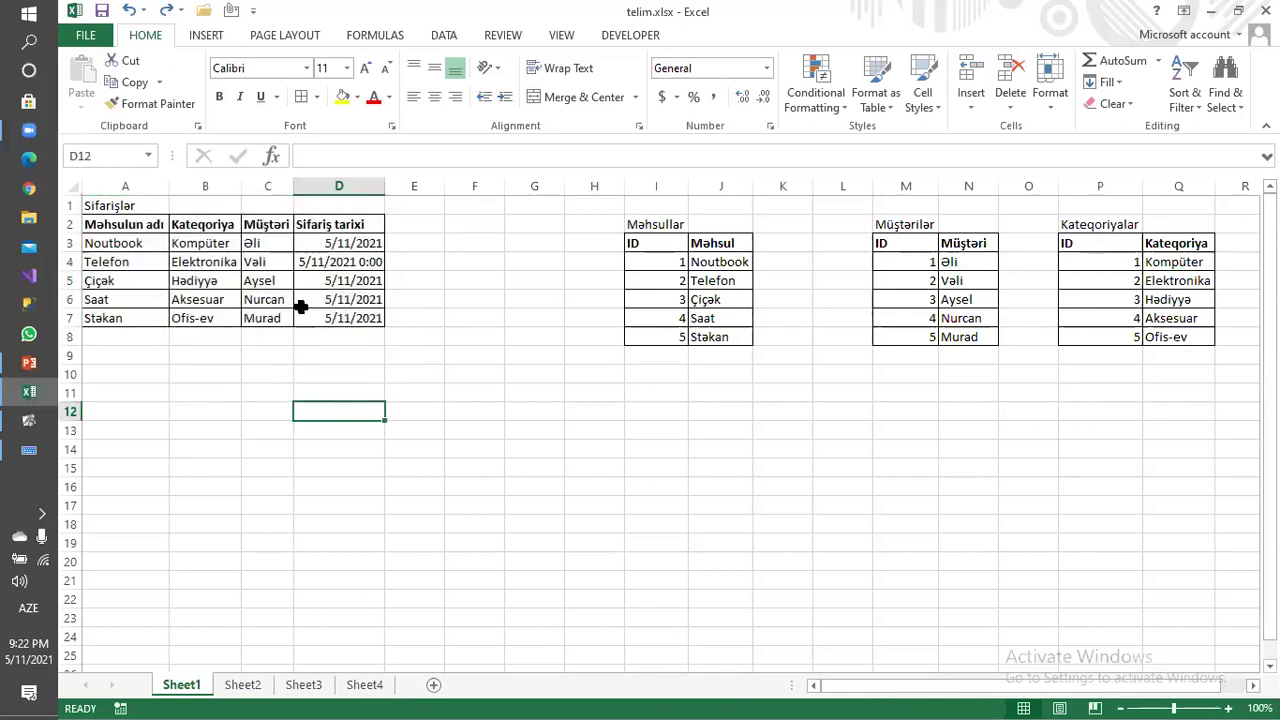
Examine customer and category cells in the Sifarişlər table, and switch to PowerPoint to read the second bullet of slide 4.
click(287, 262)
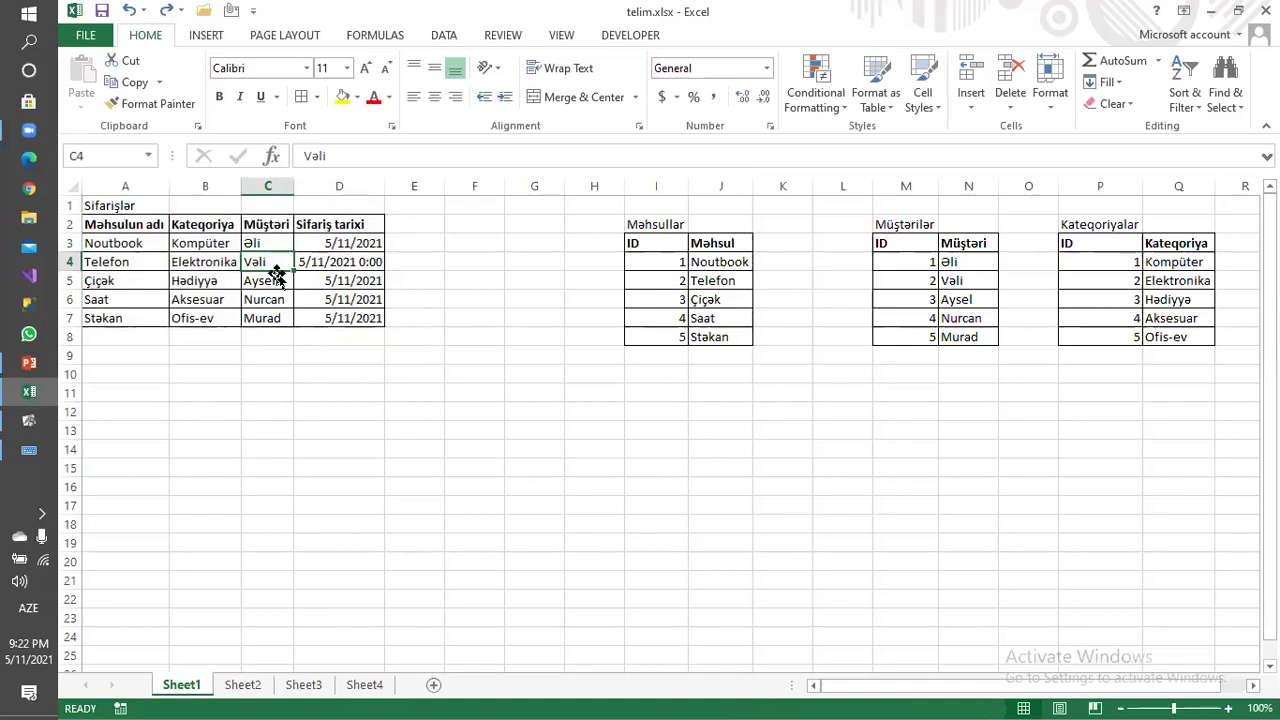
click(206, 244)
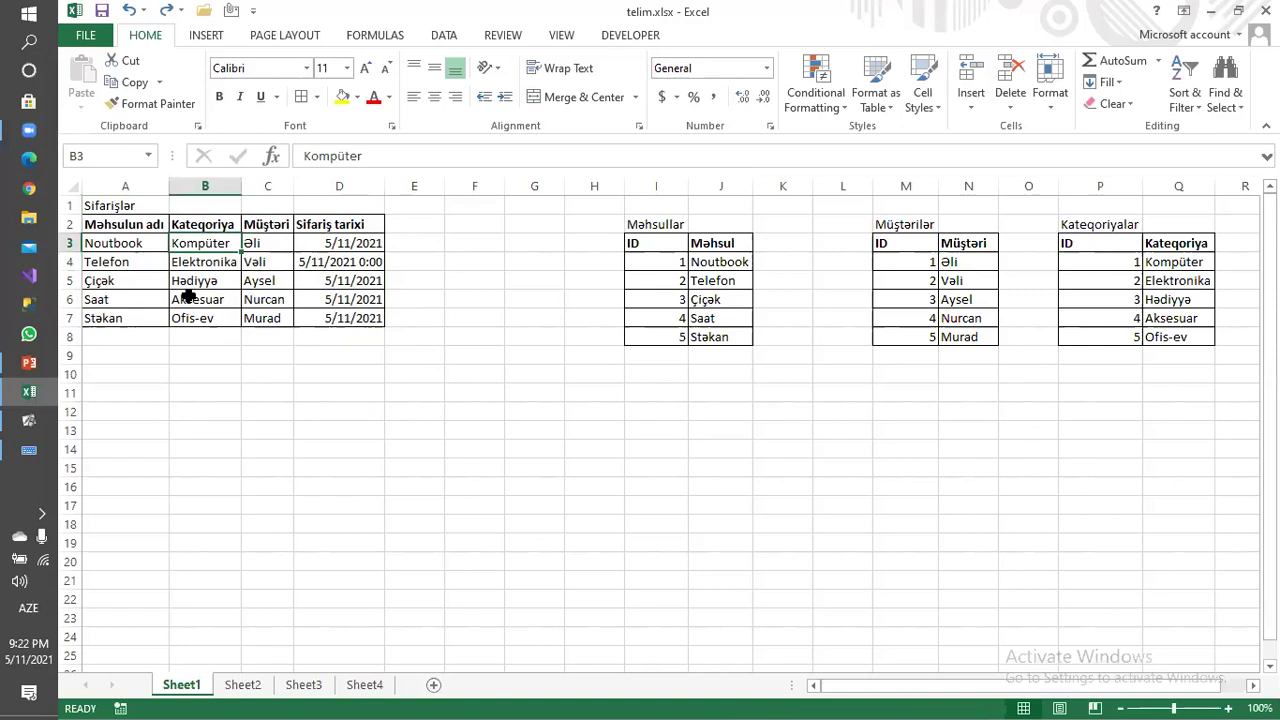
click(212, 283)
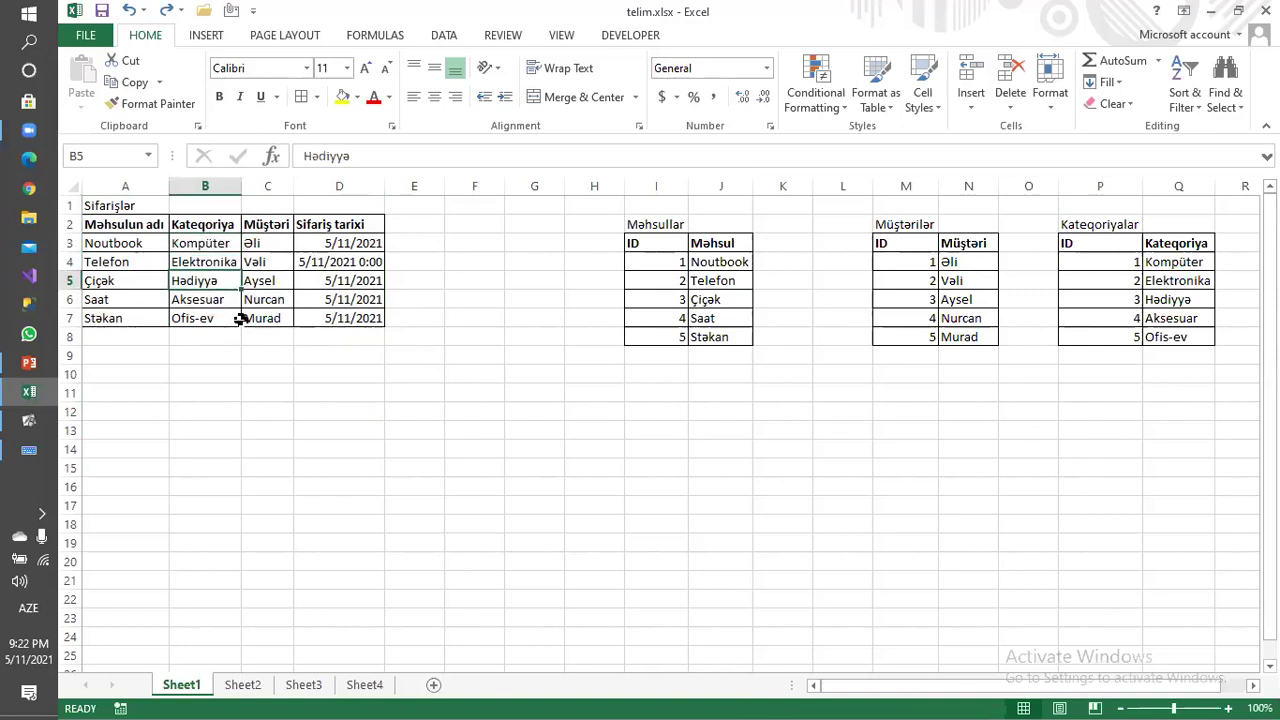
click(29, 364)
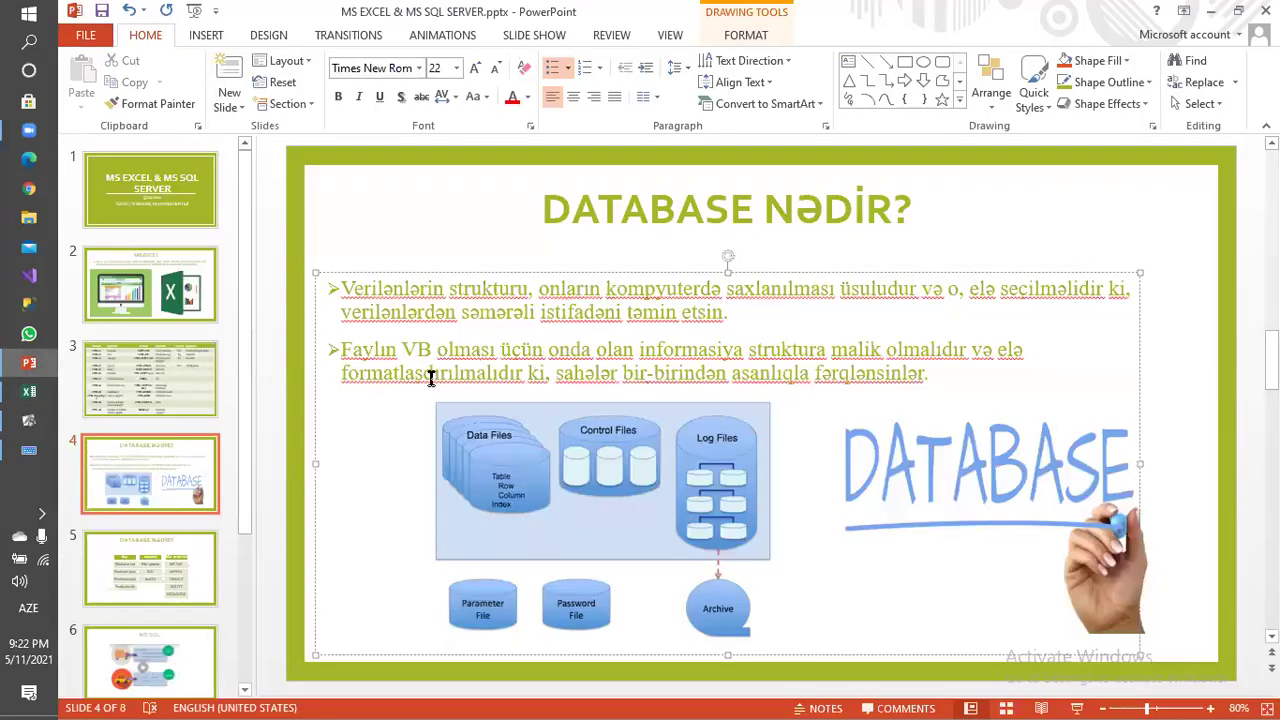
click(485, 333)
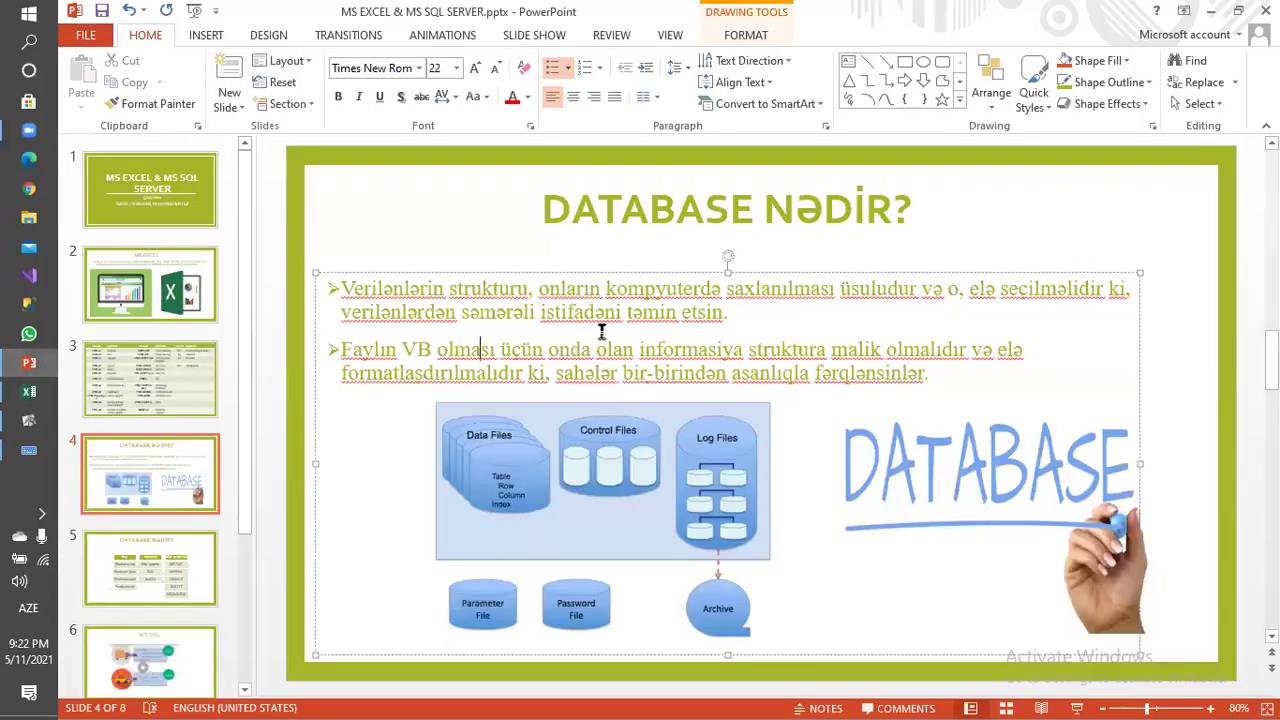
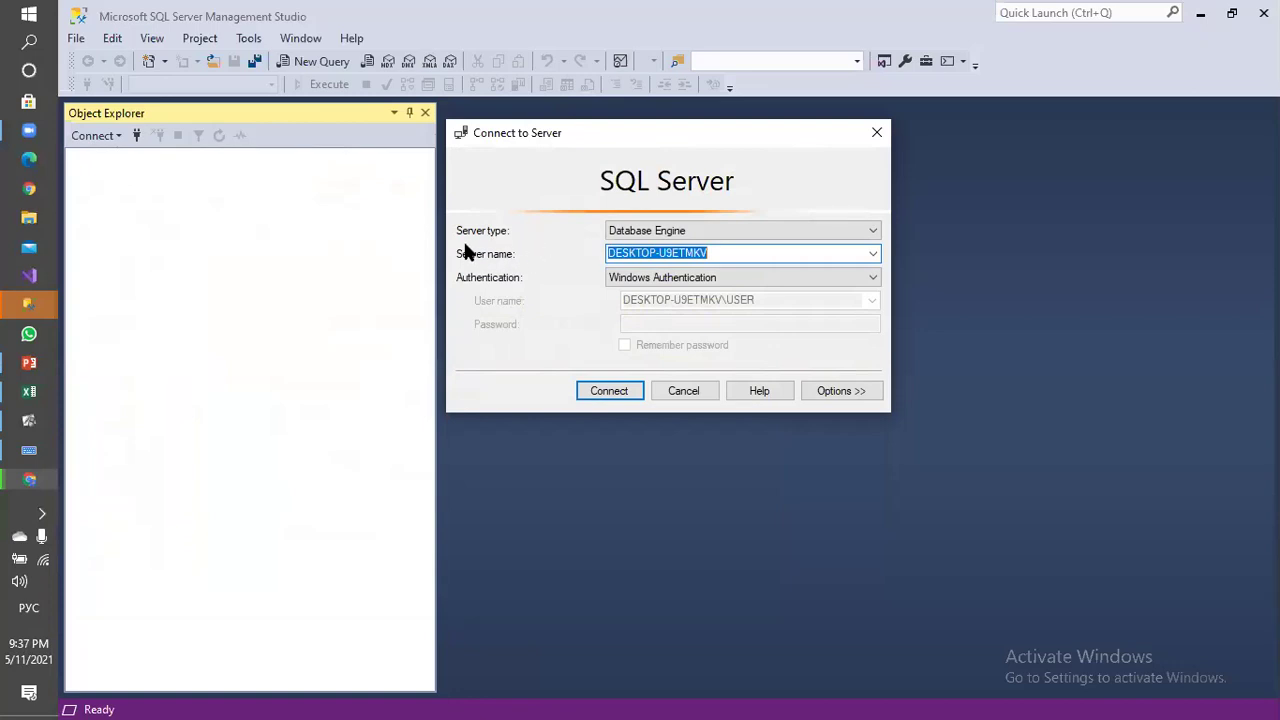
In the SQL Server Management Studio connection dialog, choose Database Engine as the server type and place the cursor in the server name.
click(747, 231)
click(657, 233)
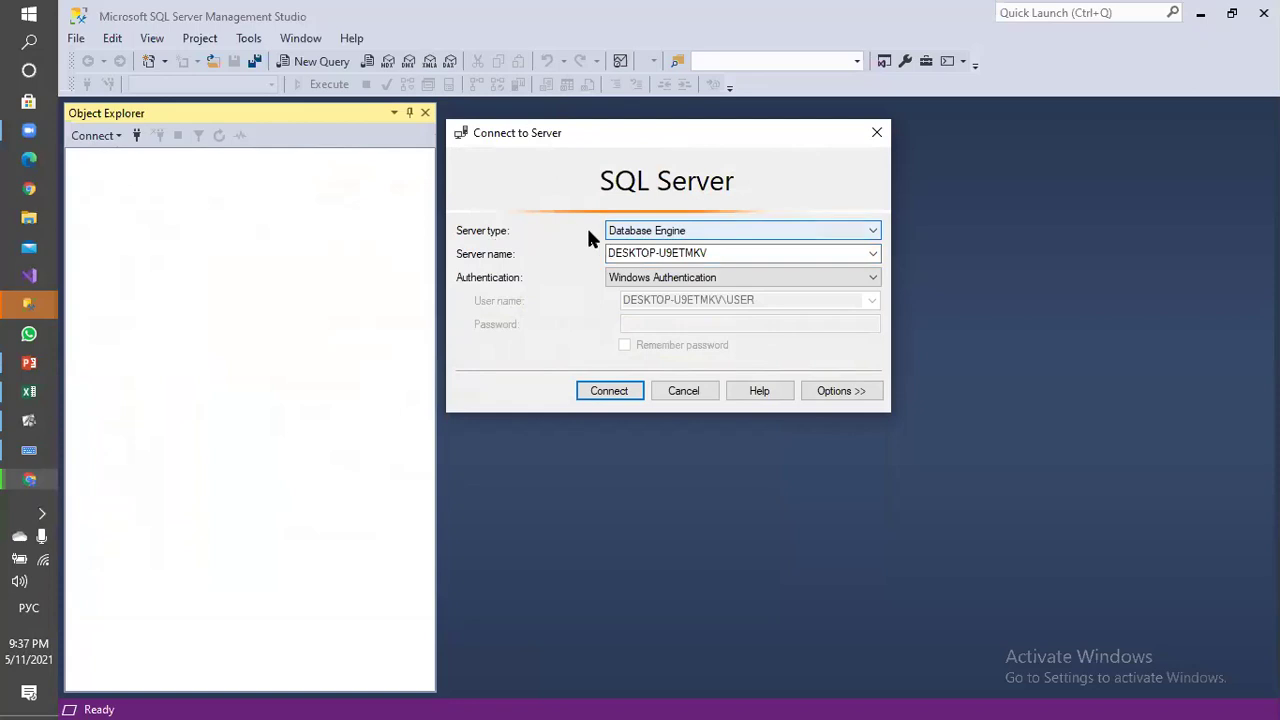
click(648, 236)
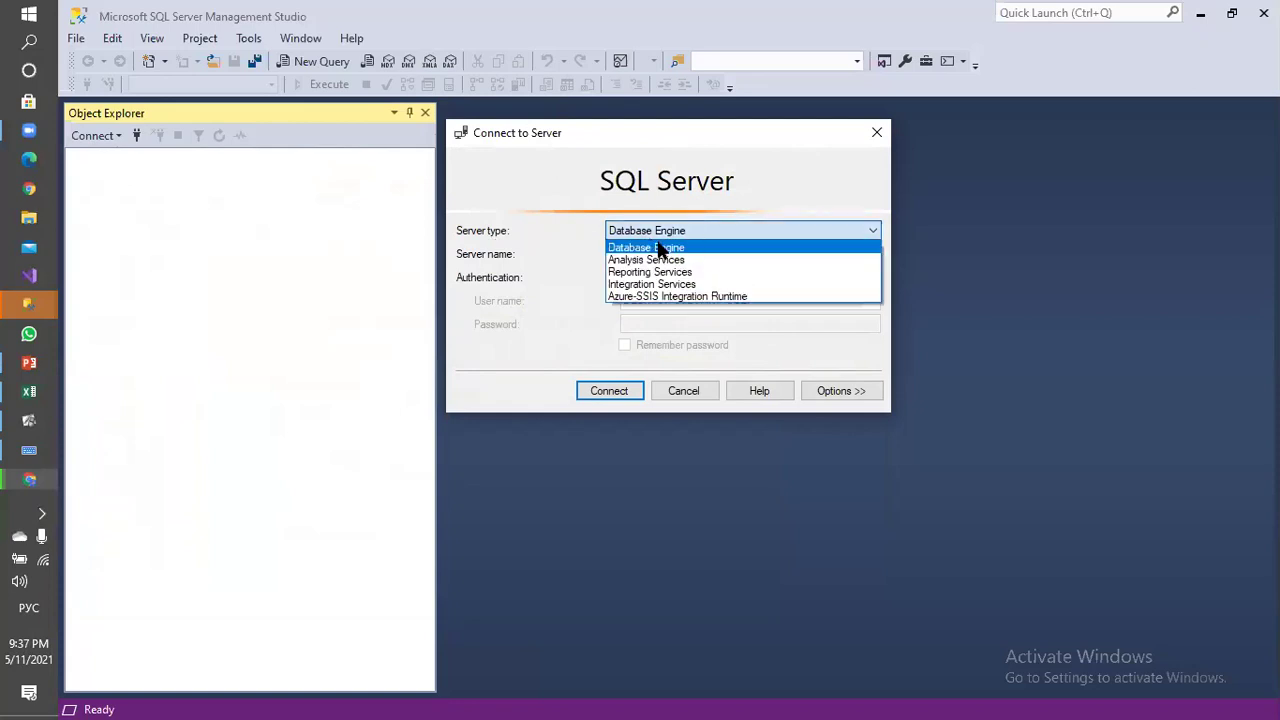
click(664, 247)
click(646, 252)
click(726, 252)
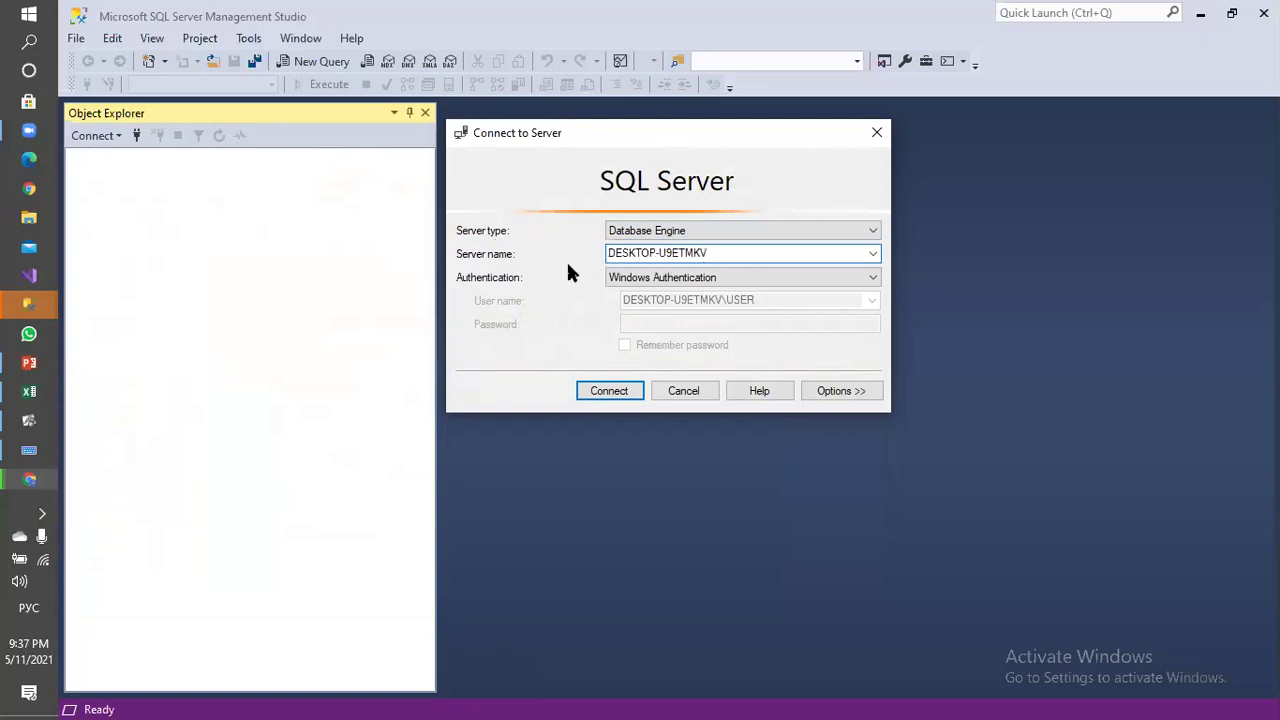
Browse the local Database Engine servers, choose DESKTOP-U9ETMKV as the server name, and highlight the name.
click(873, 253)
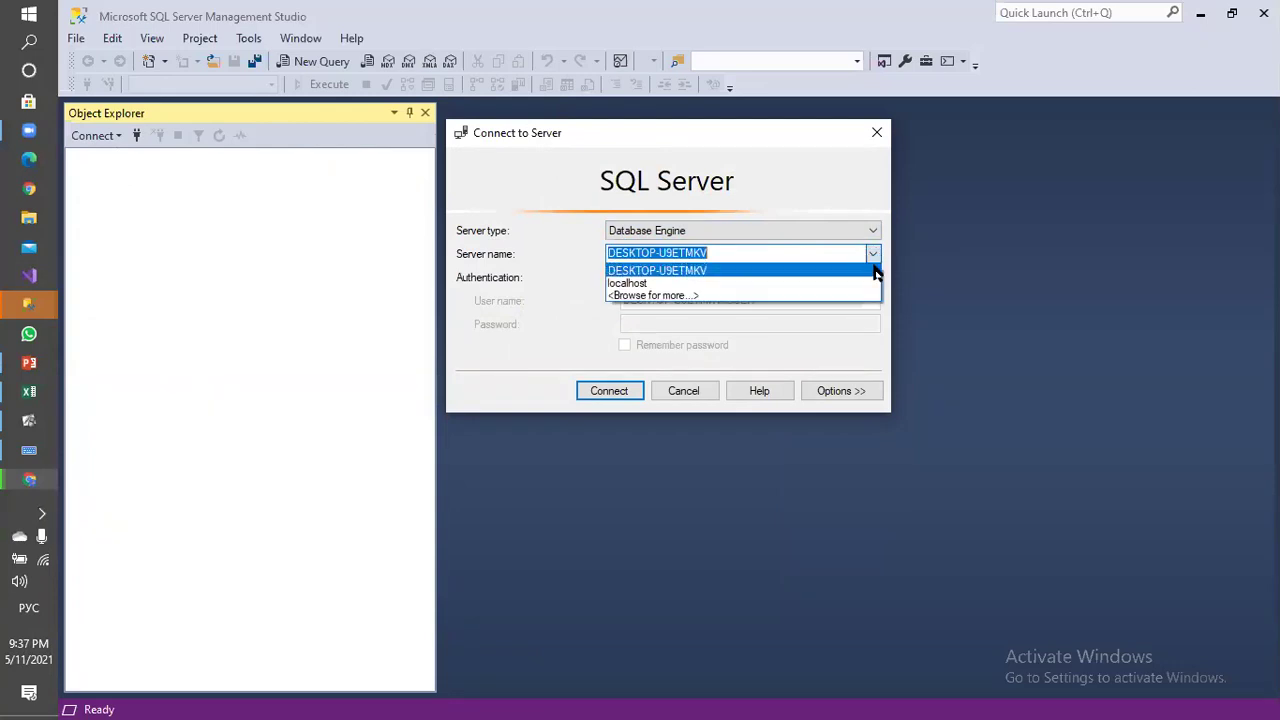
click(653, 296)
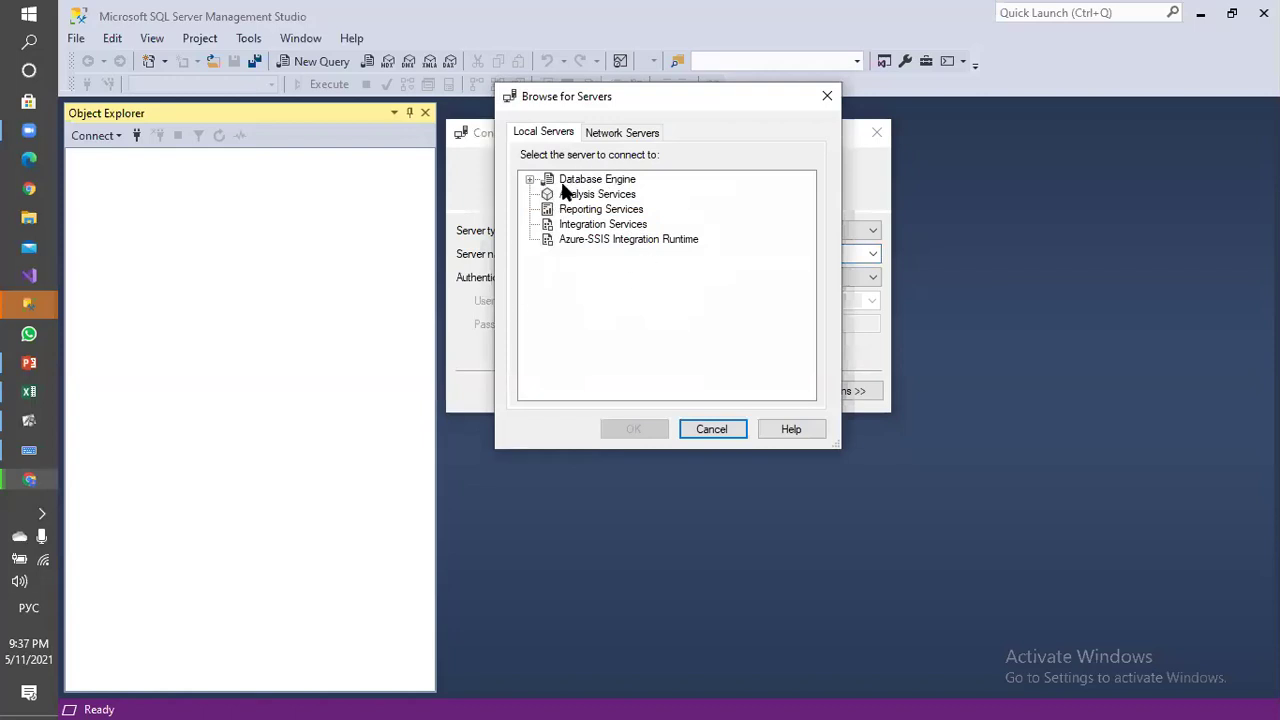
click(598, 183)
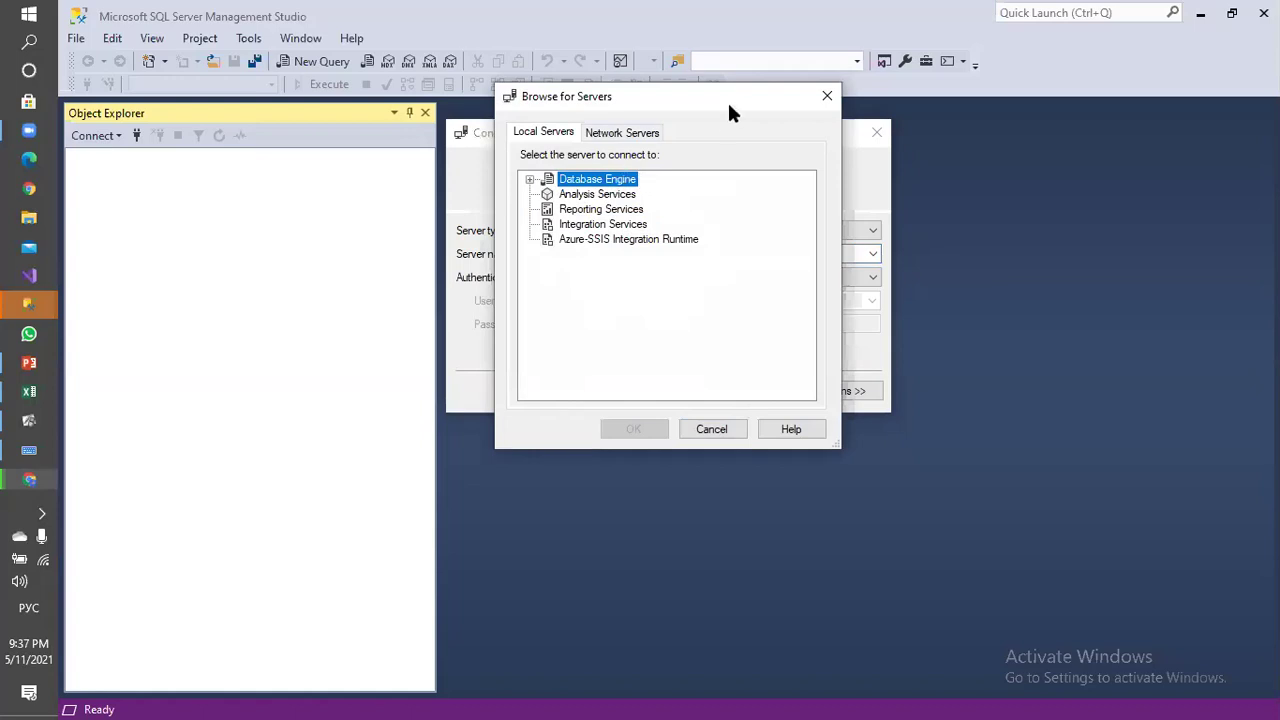
drag(731, 117, 742, 359)
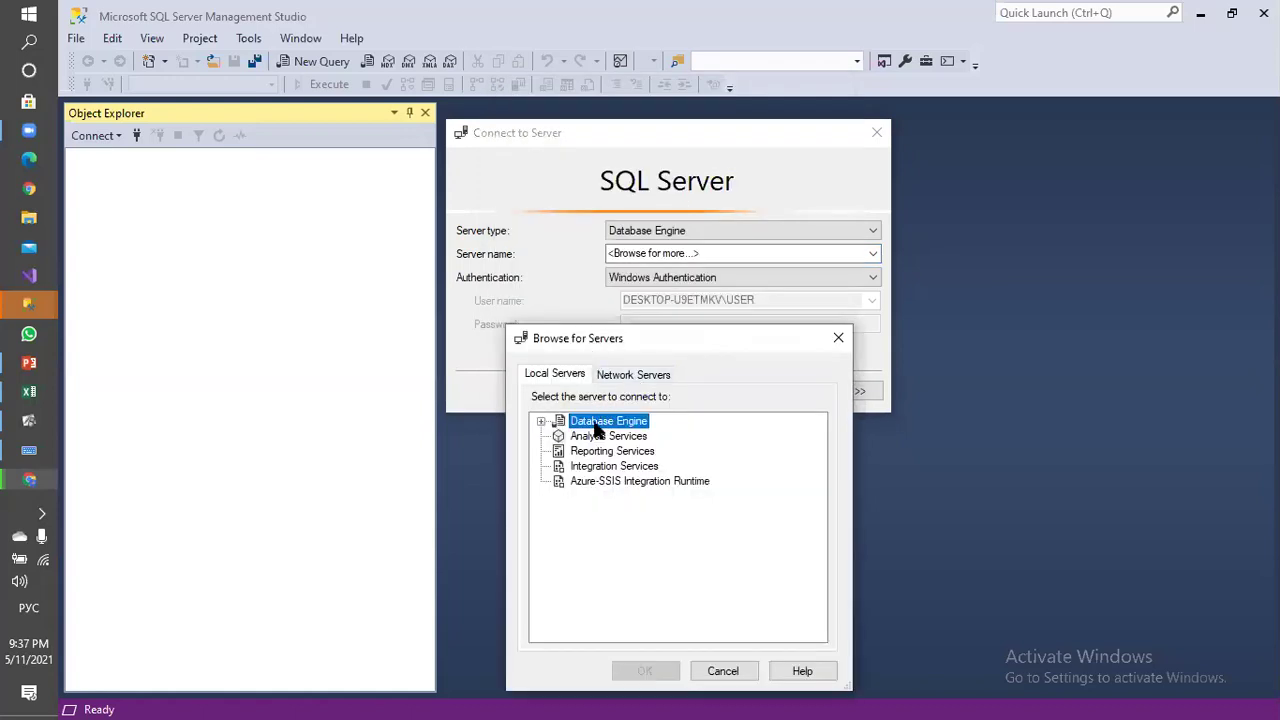
click(540, 421)
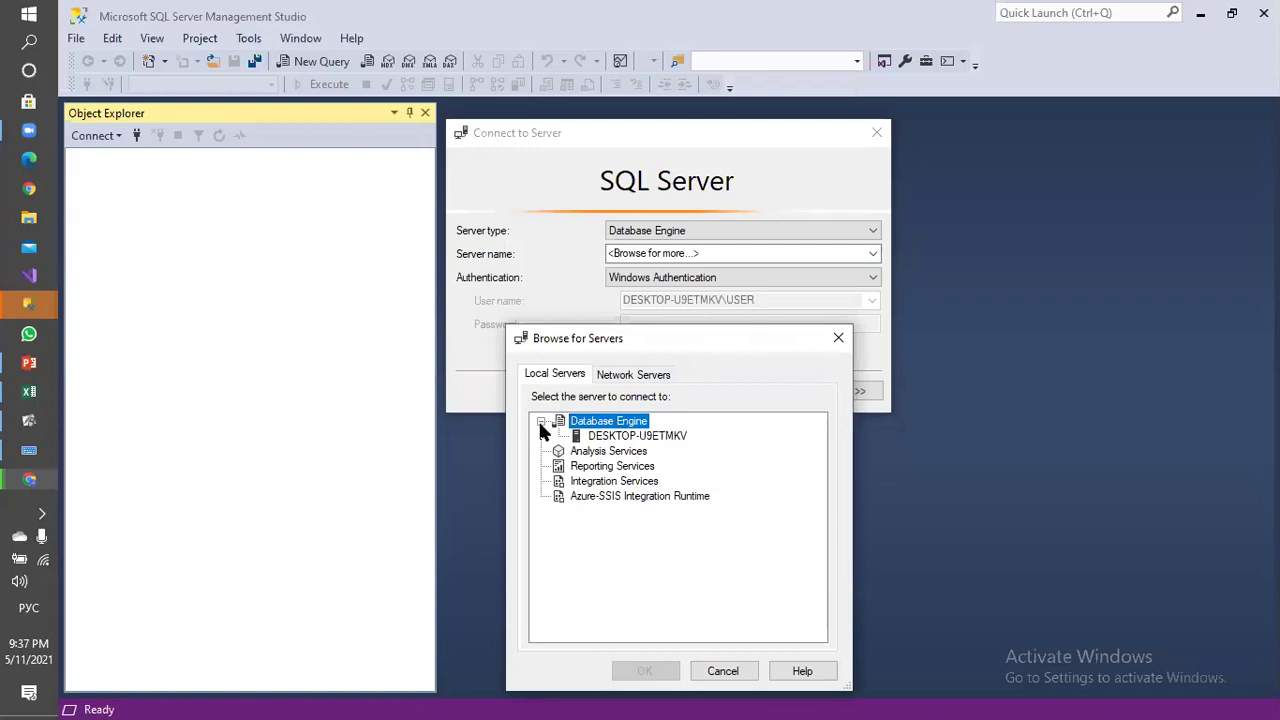
click(612, 437)
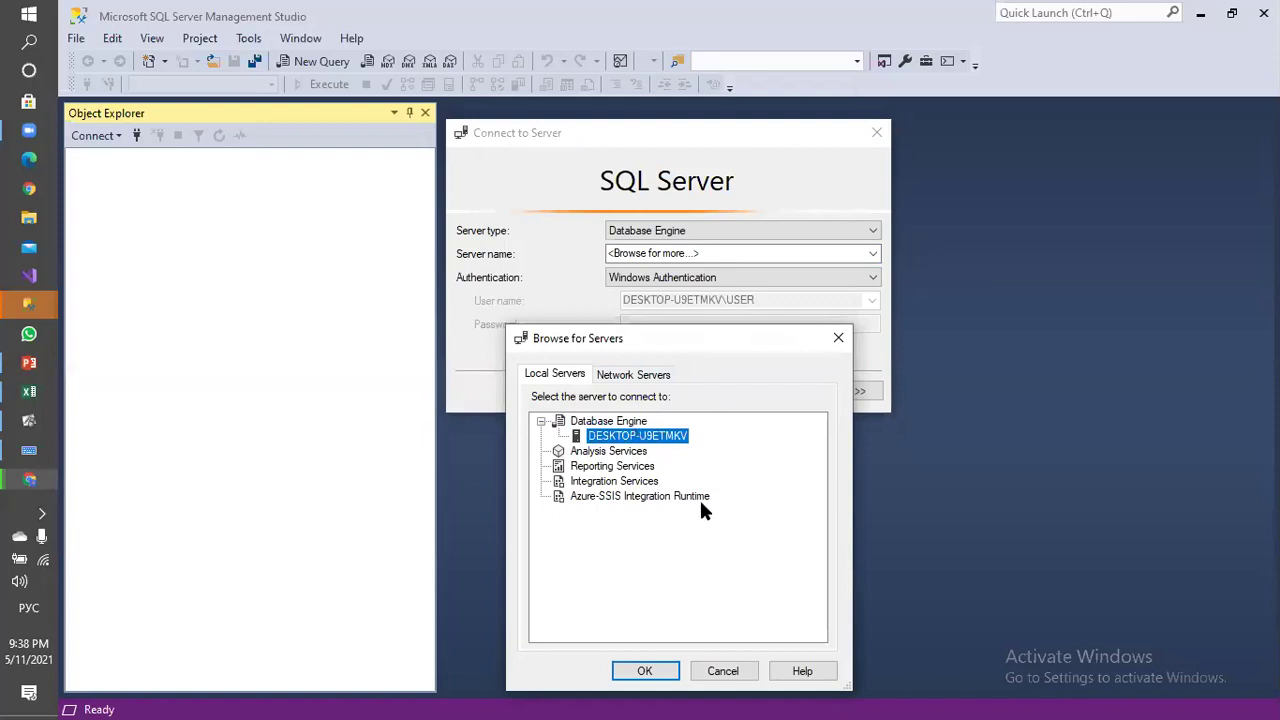
click(644, 671)
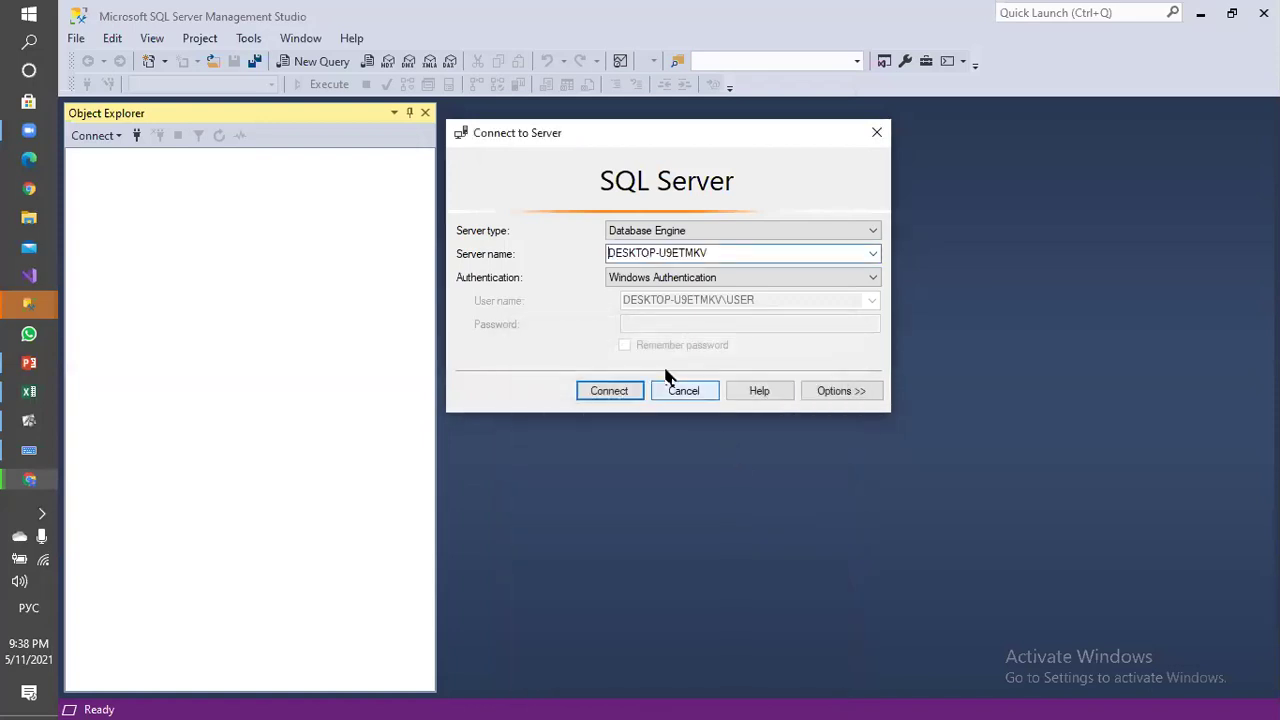
drag(609, 253, 721, 251)
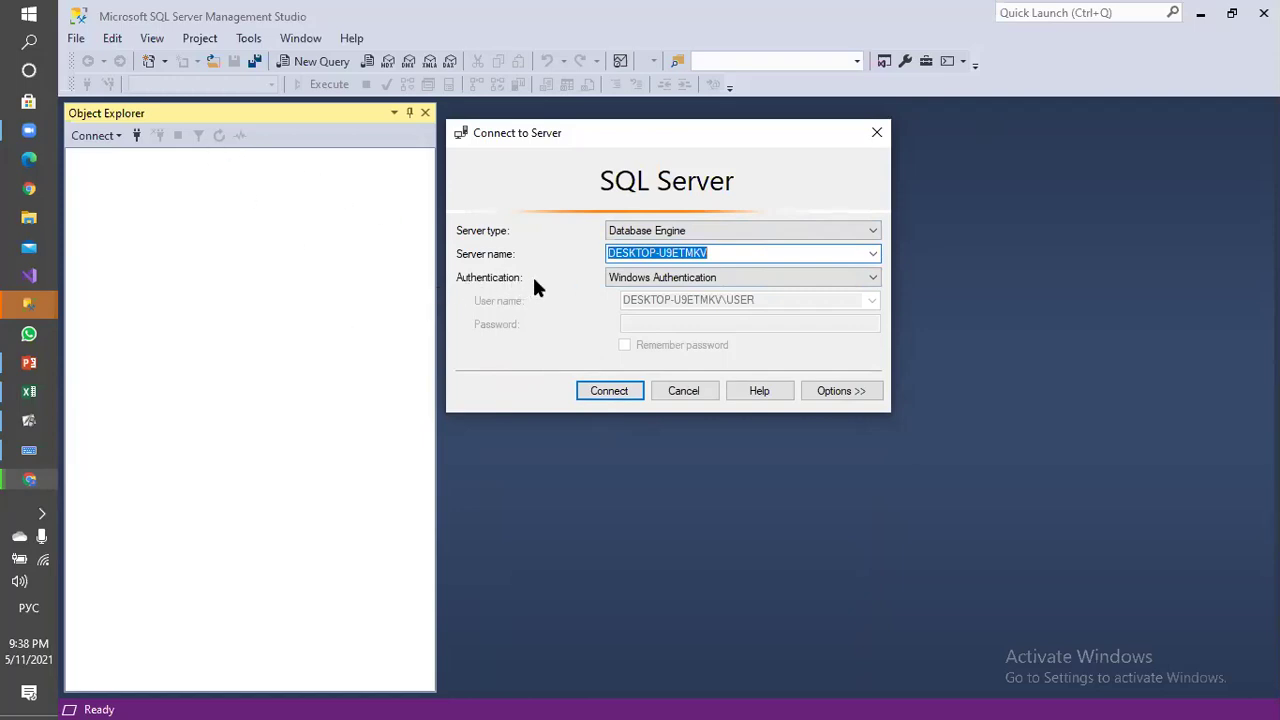
Try SQL Server Authentication to view its login and password fields, and set the authentication back to Windows Authentication.
click(635, 272)
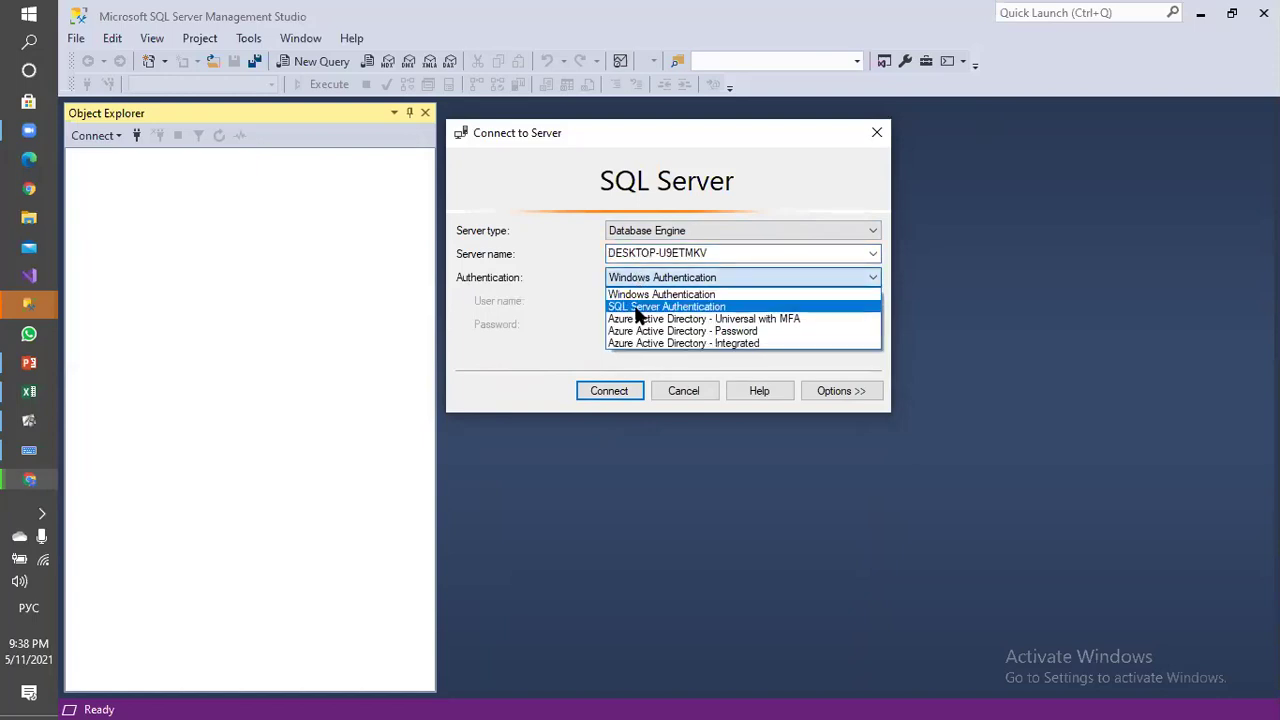
click(638, 306)
click(674, 318)
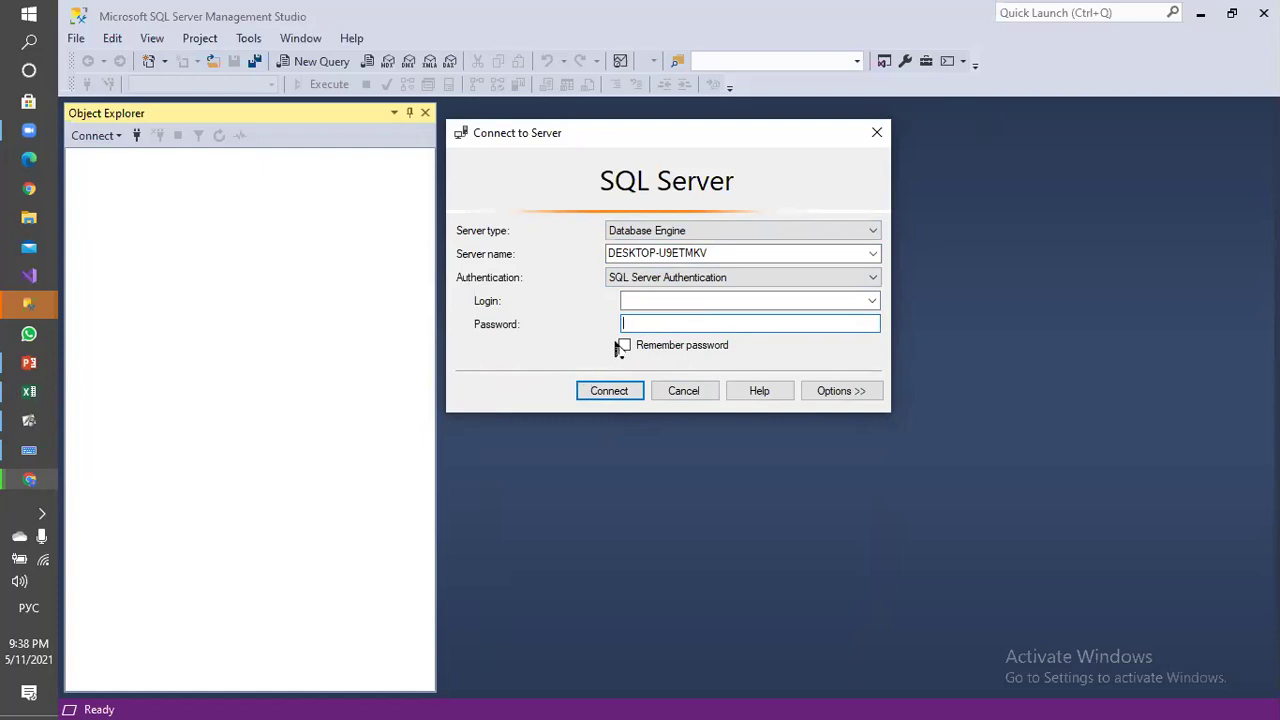
click(614, 279)
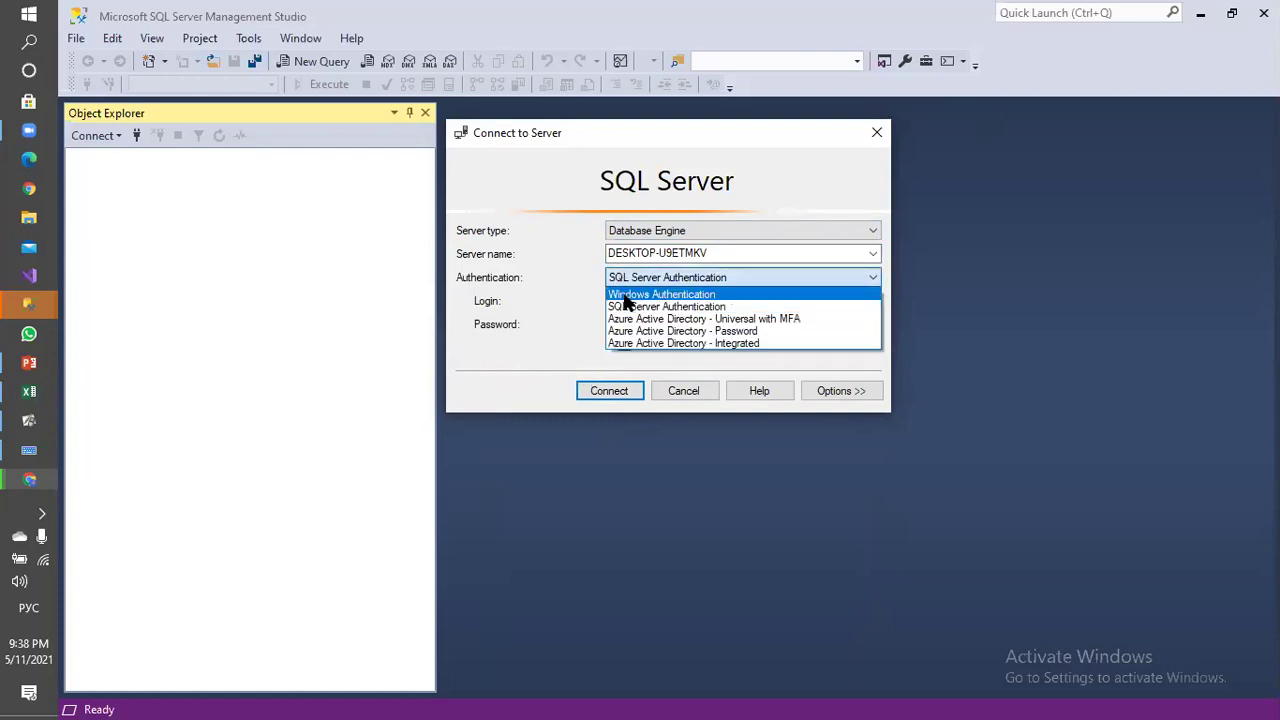
click(624, 296)
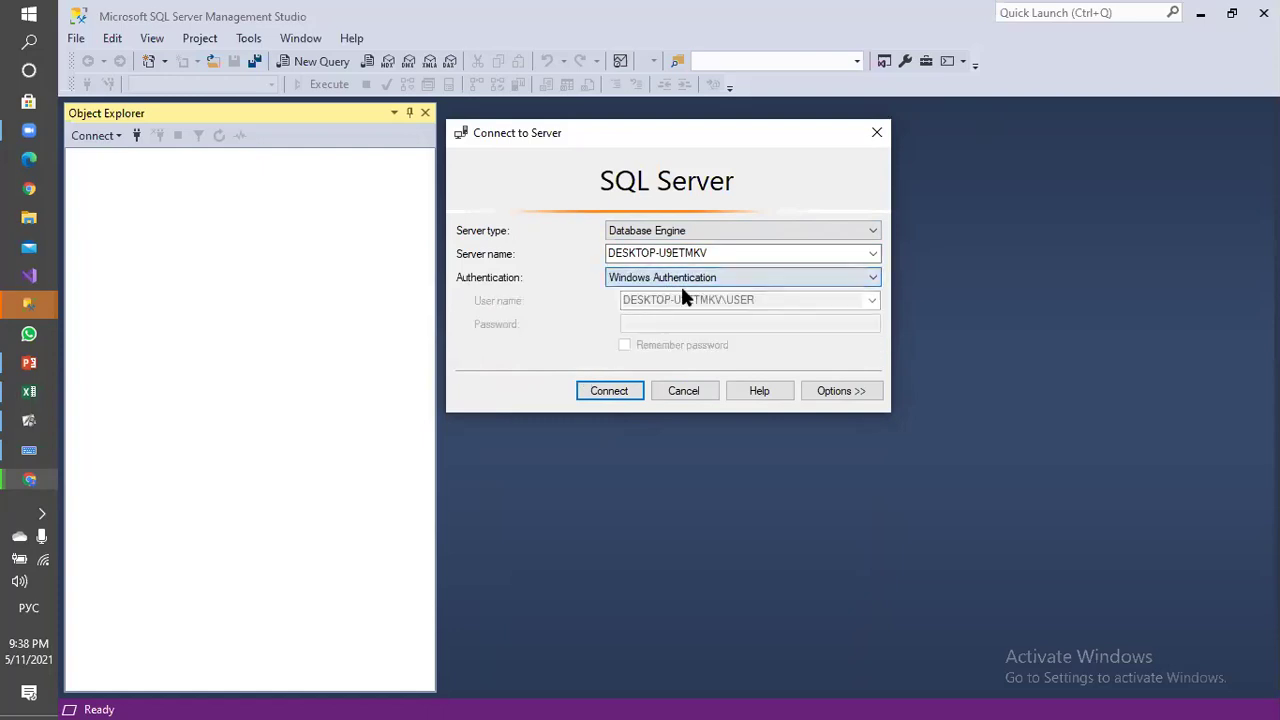
Connect to the DESKTOP-U9ETMKV Database Engine with Windows Authentication.
click(606, 395)
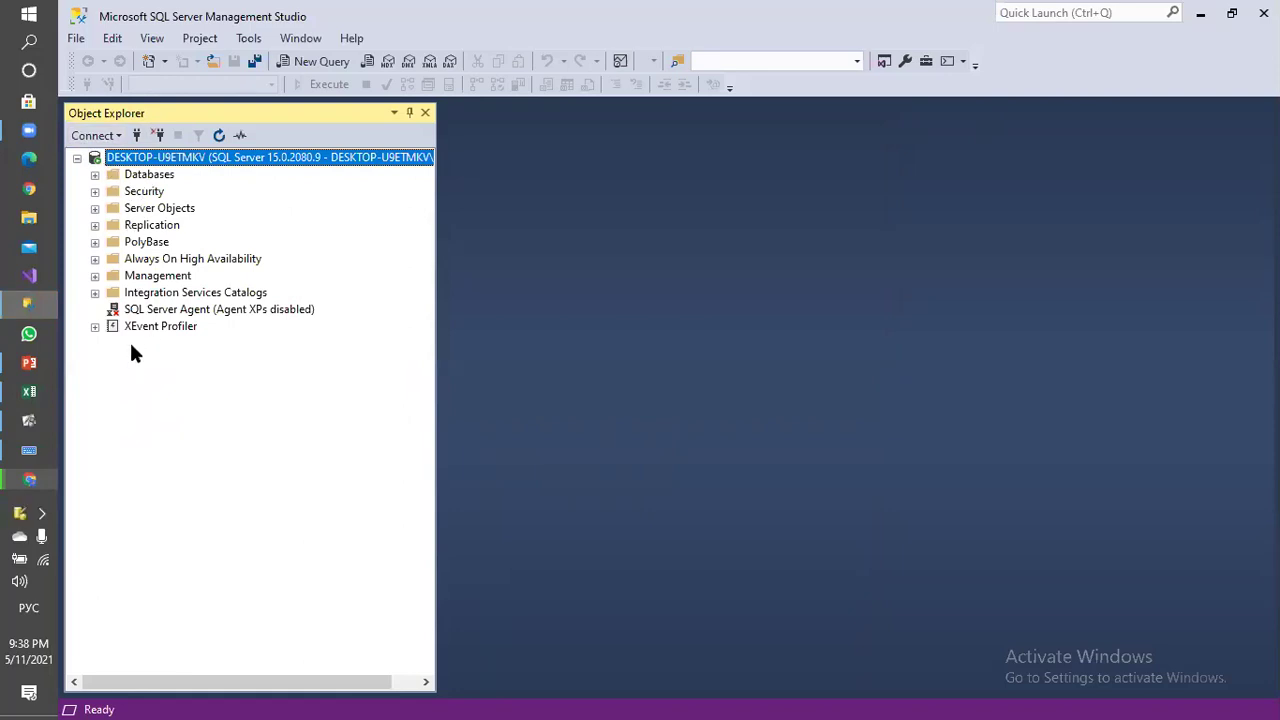
View this PC's properties from the refreshed desktop, compare the device name with the server name in SQL Server Management Studio, and close the Settings window.
click(1198, 13)
right_click(394, 107)
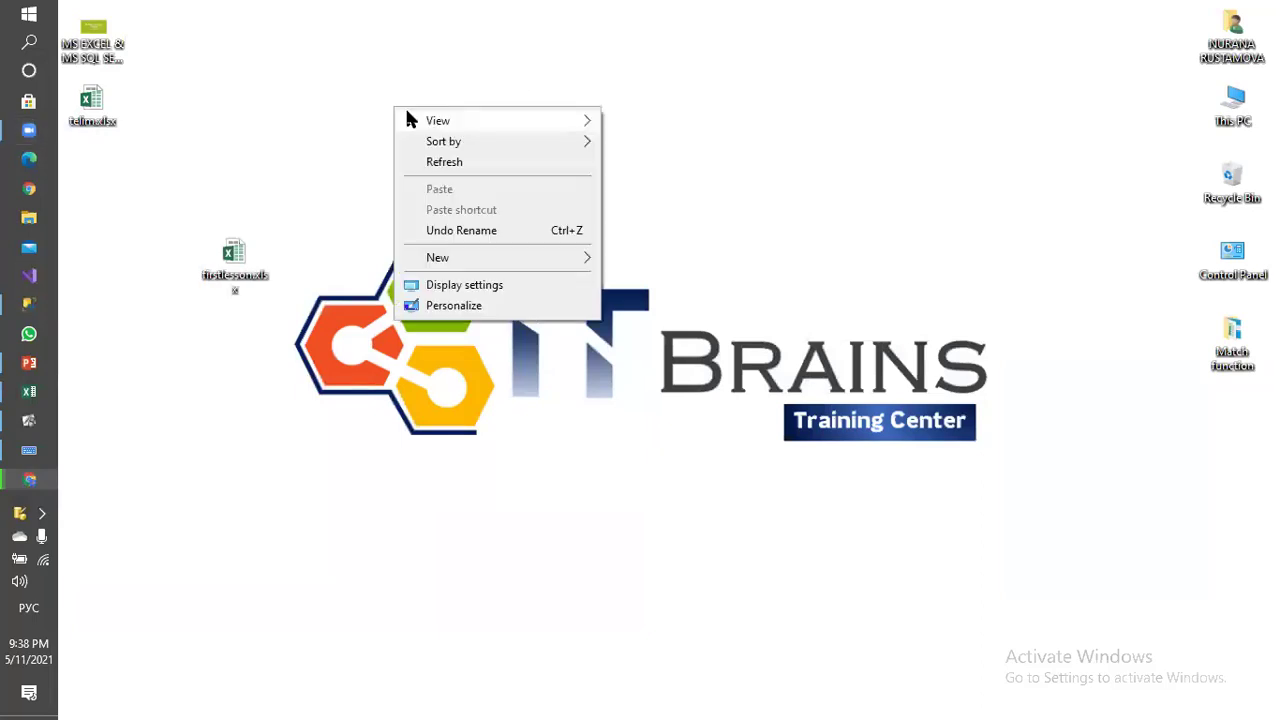
click(424, 166)
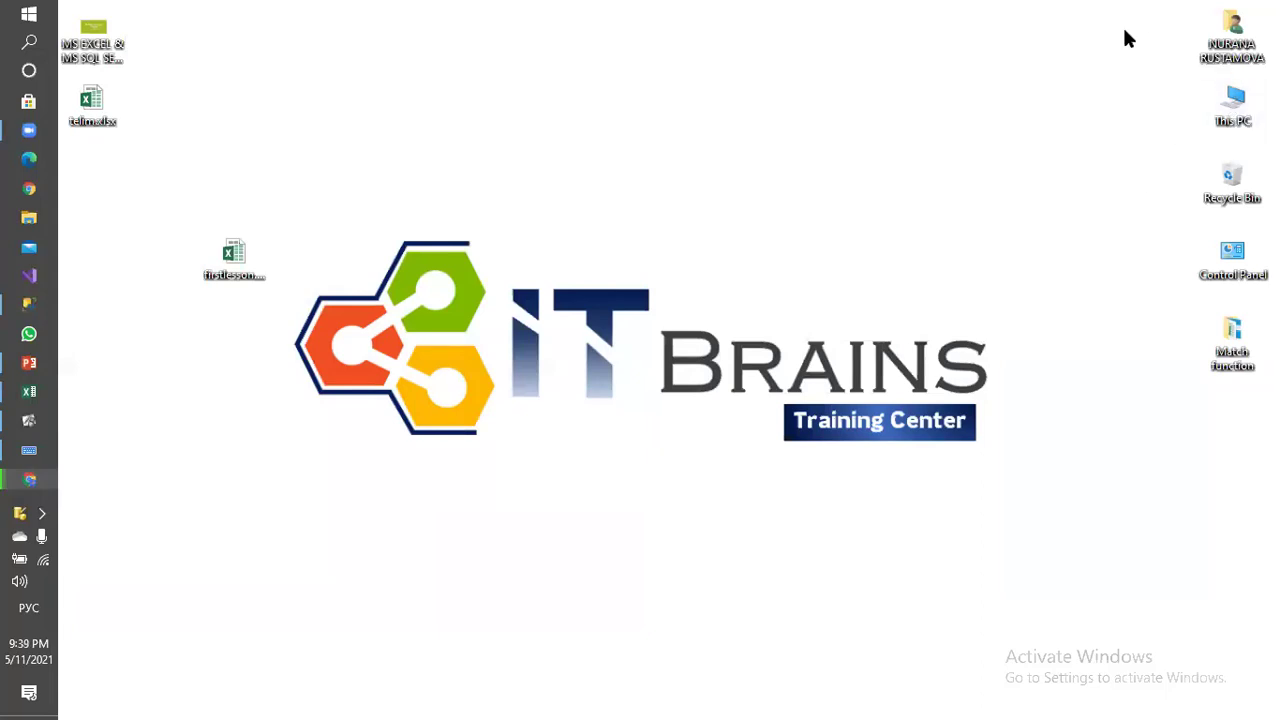
right_click(1216, 106)
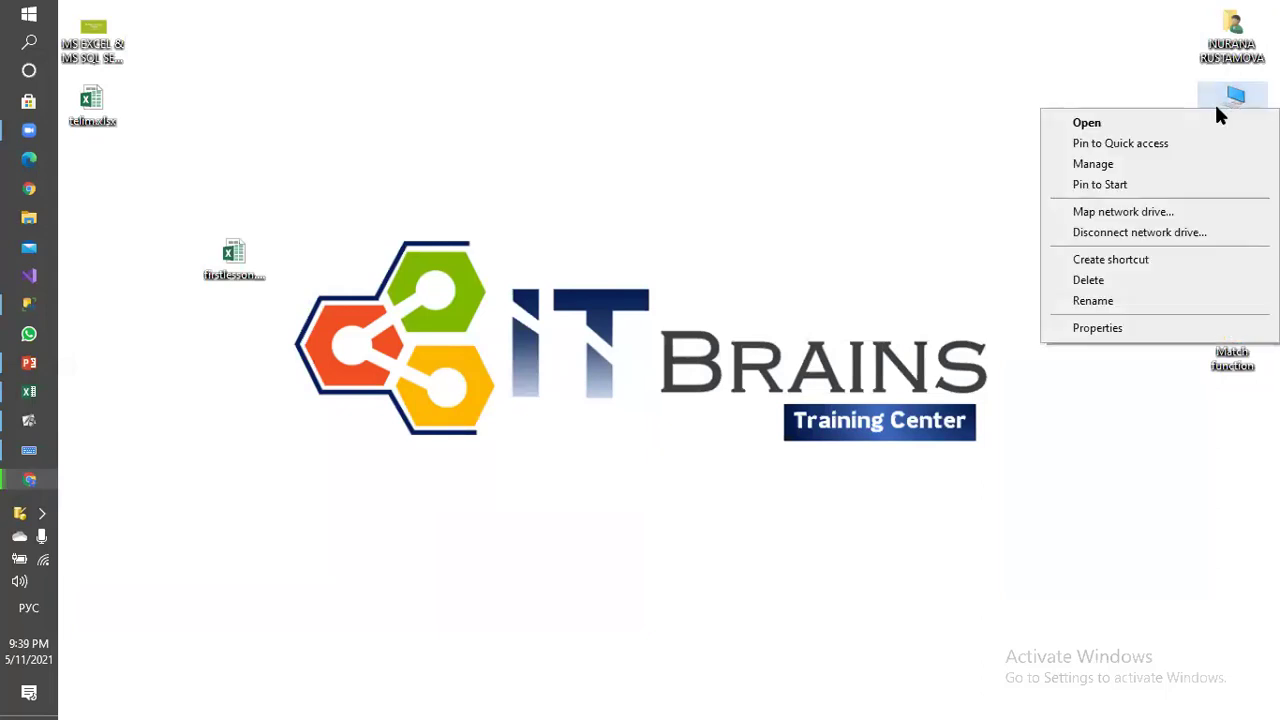
click(1098, 328)
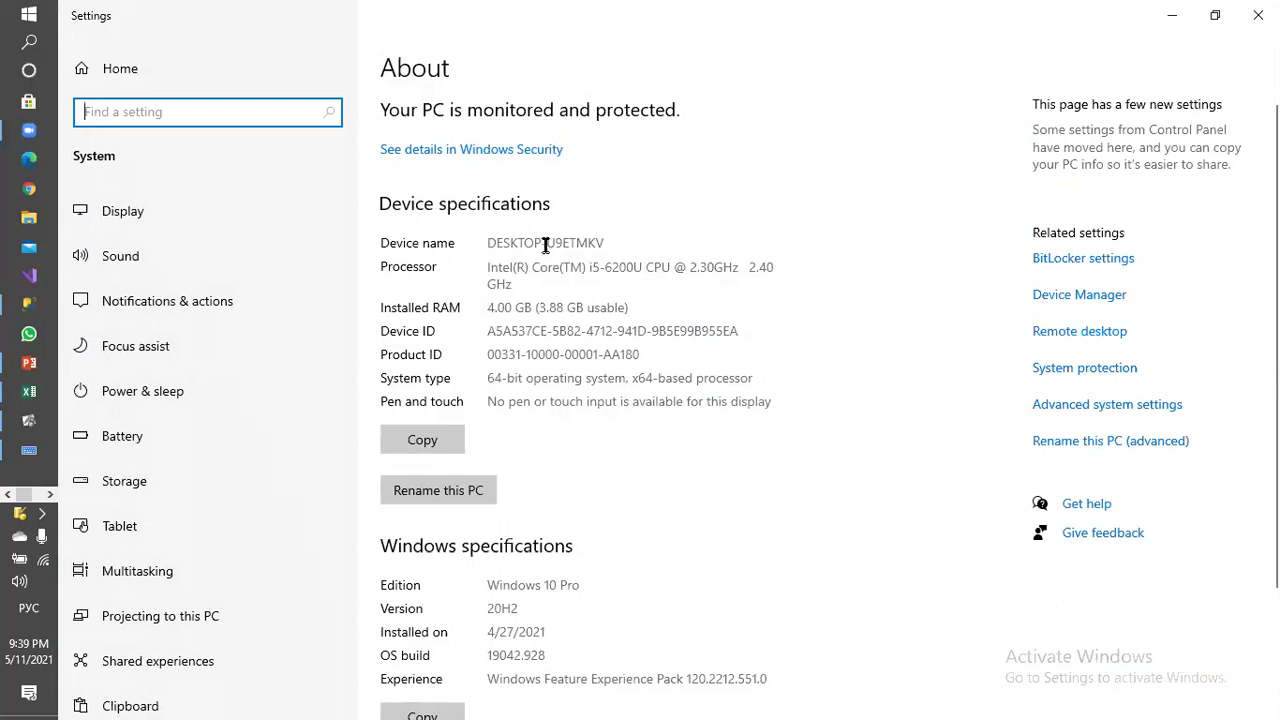
click(22, 305)
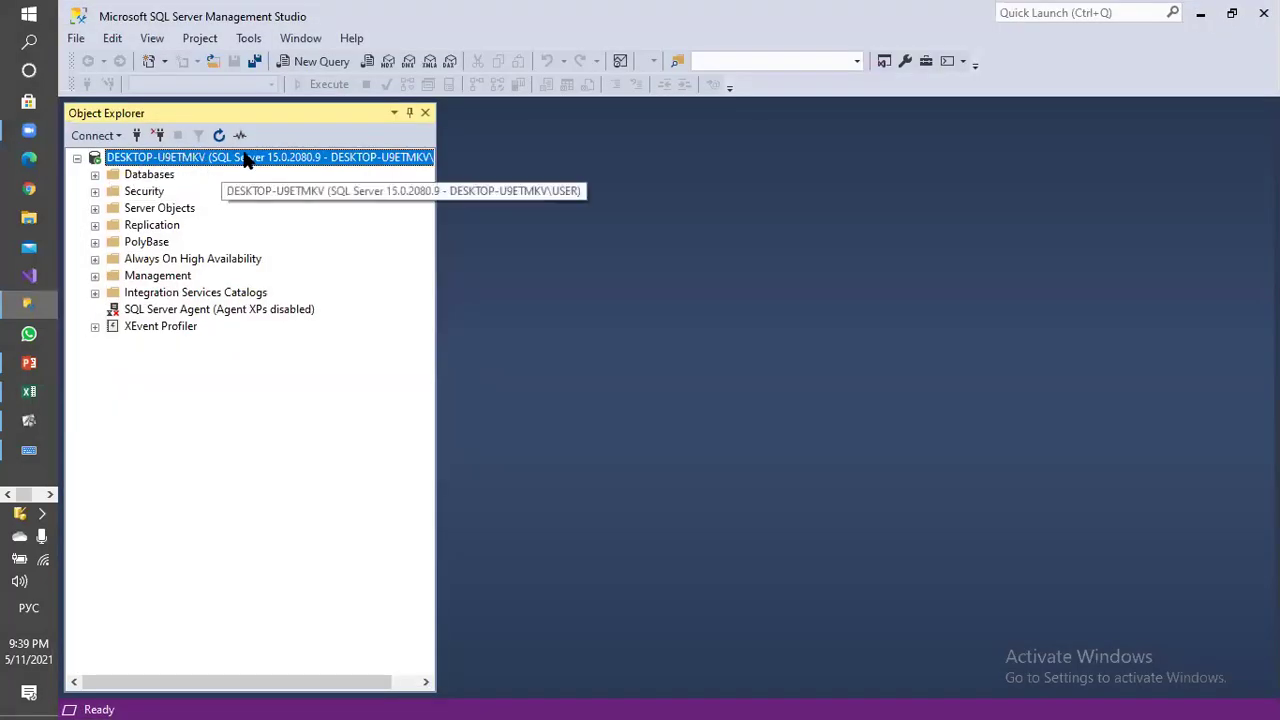
click(1200, 13)
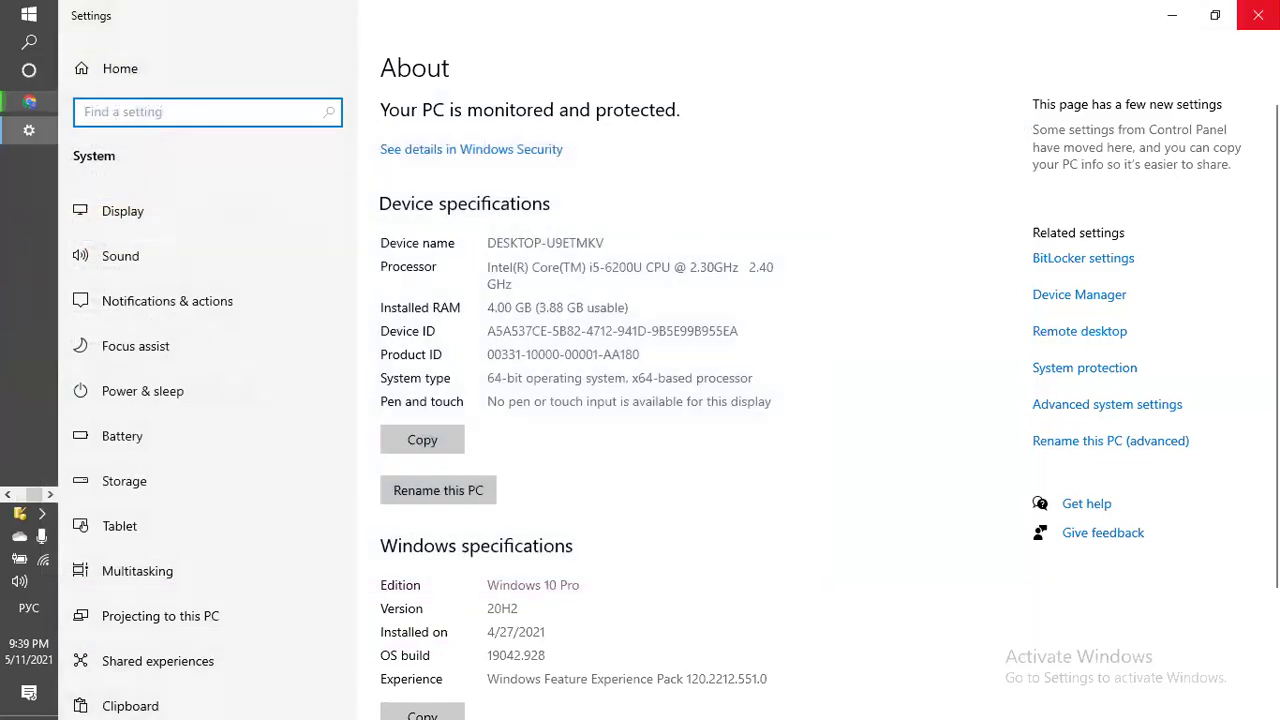
click(1258, 15)
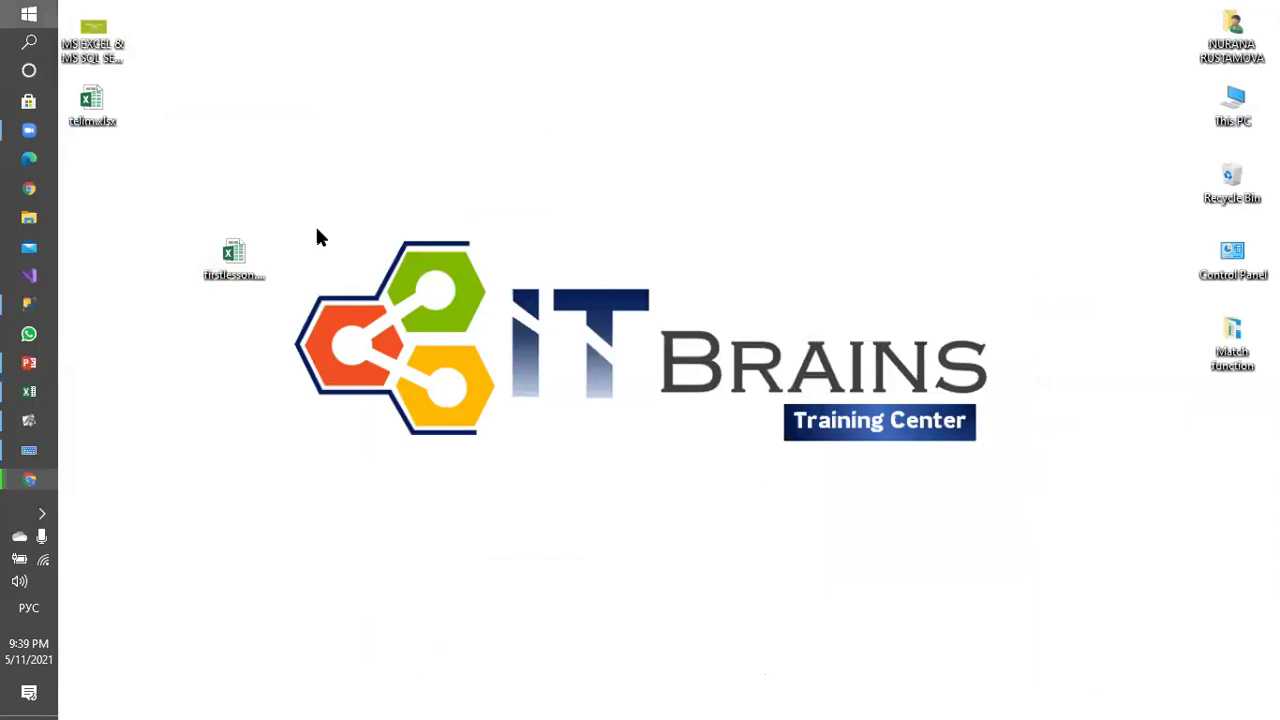
Search Windows for dxdiag with the English keyboard layout, read the computer name in the DirectX Diagnostic Tool, and close it.
key(super)
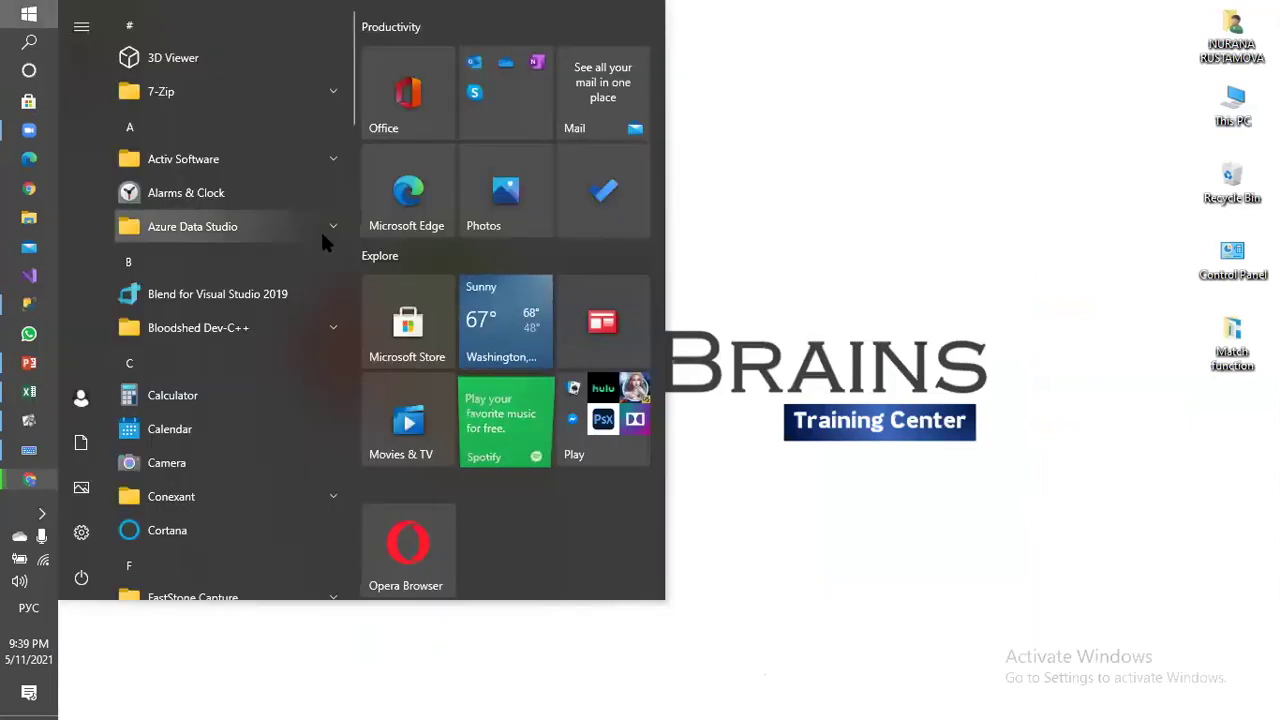
text(вчв)
key(BackSpace)
key(BackSpace)
key(BackSpace)
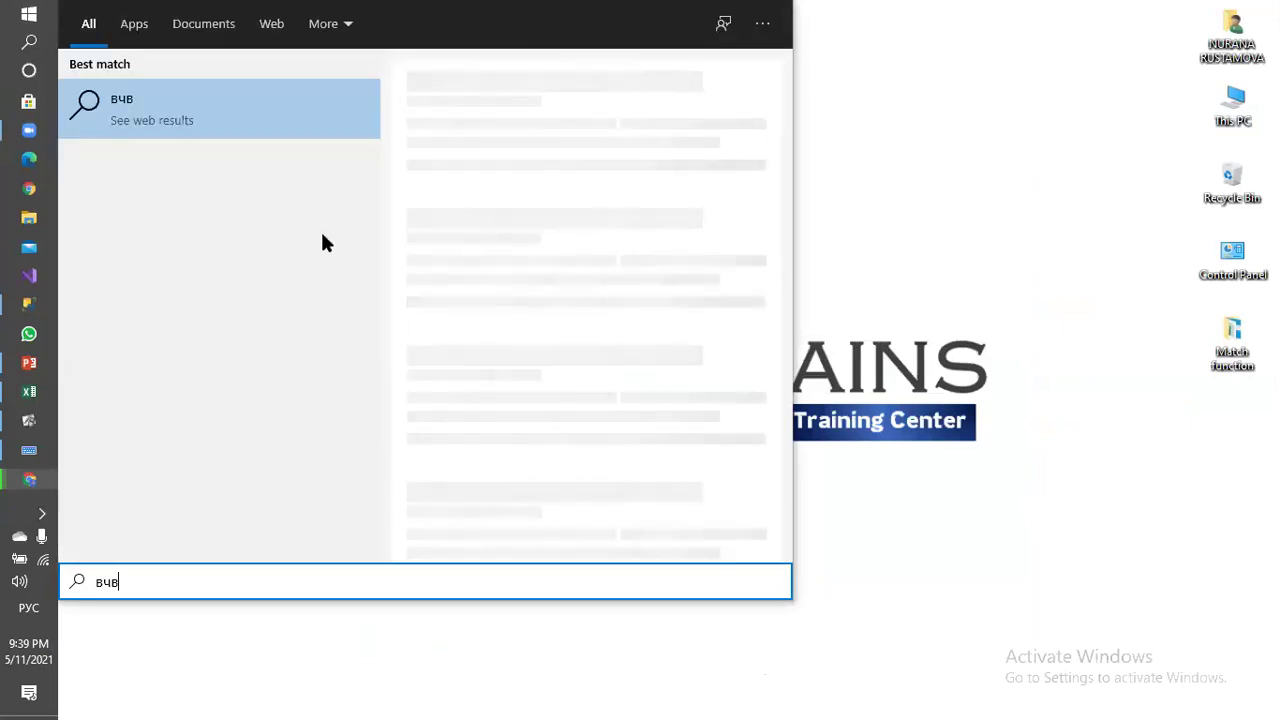
key(alt+shift)
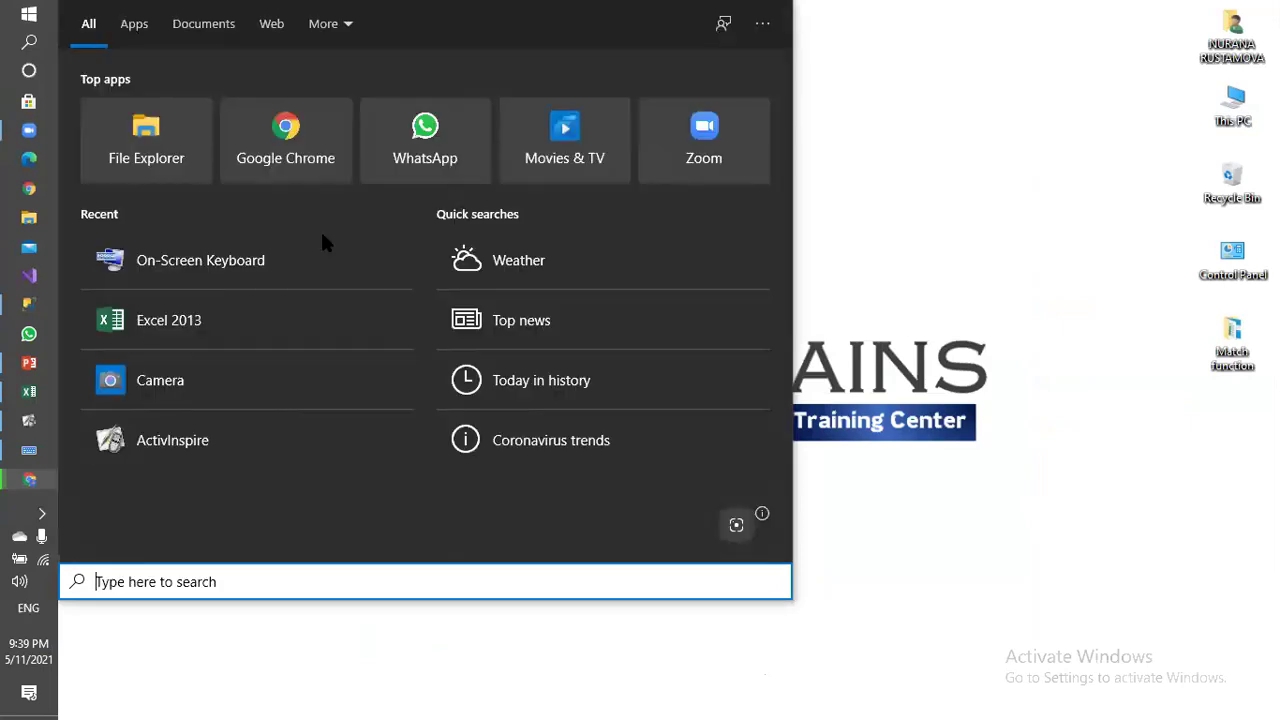
text(dxdiag)
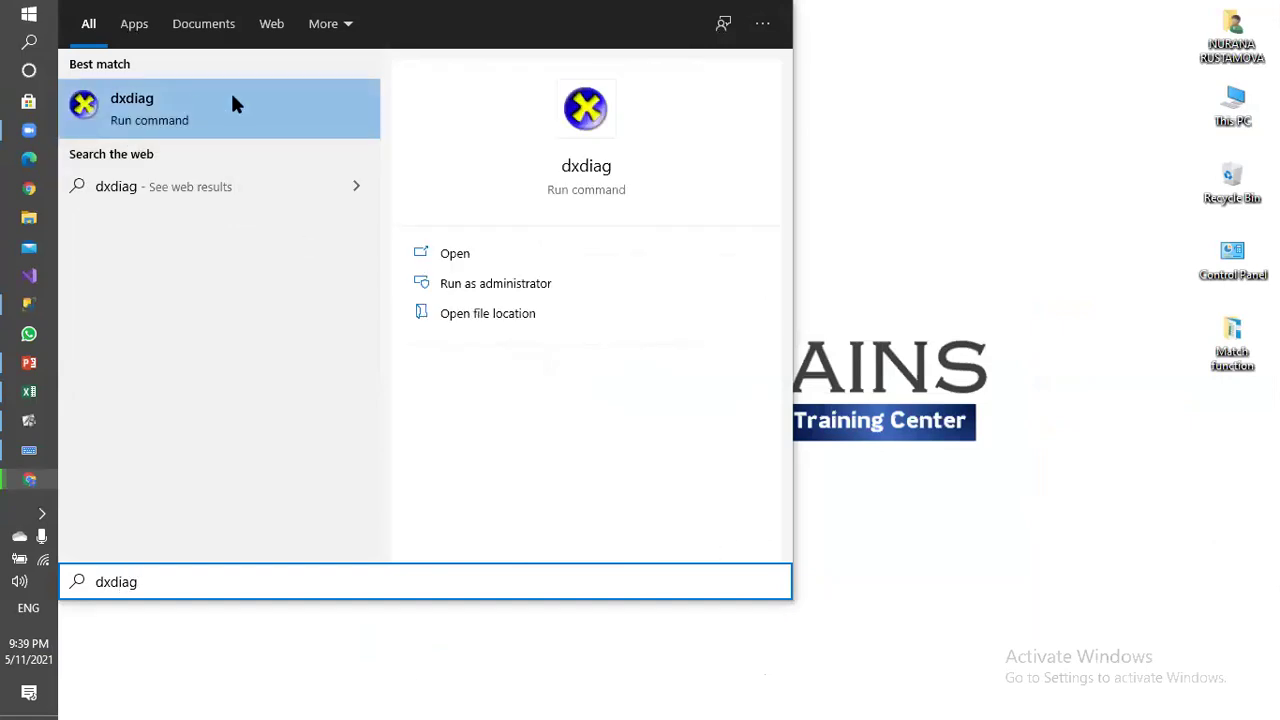
click(160, 116)
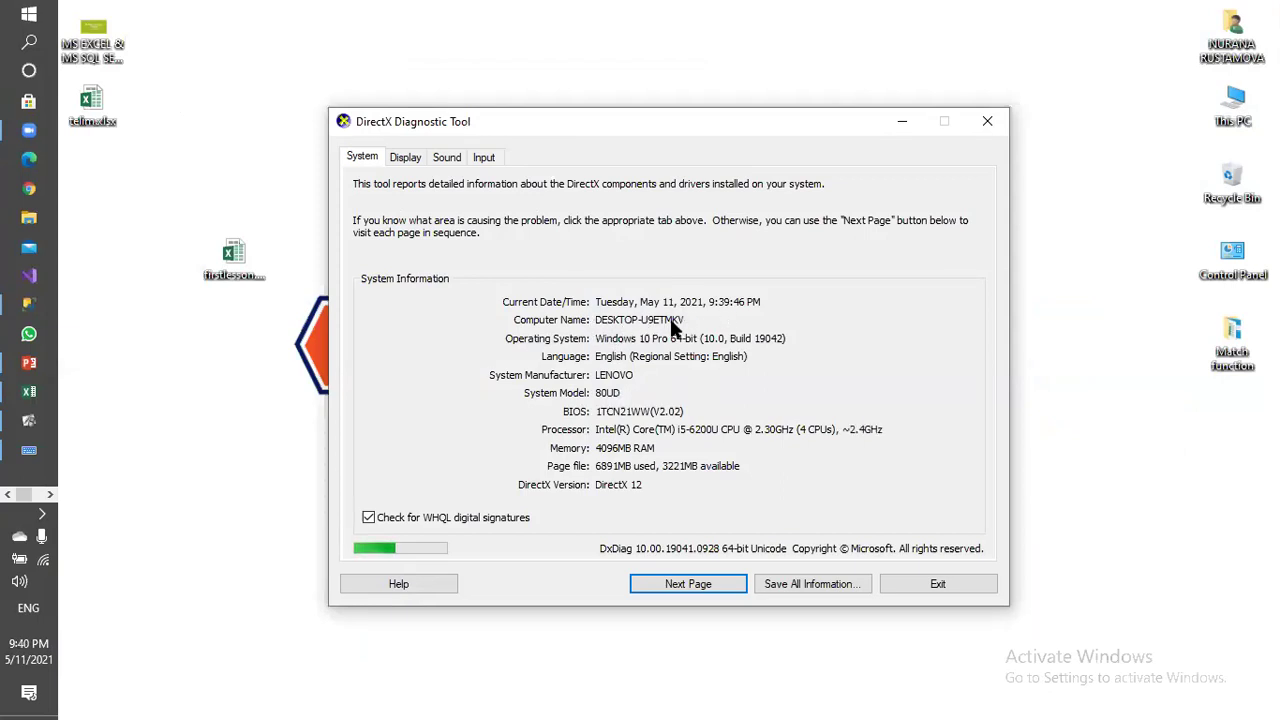
click(980, 130)
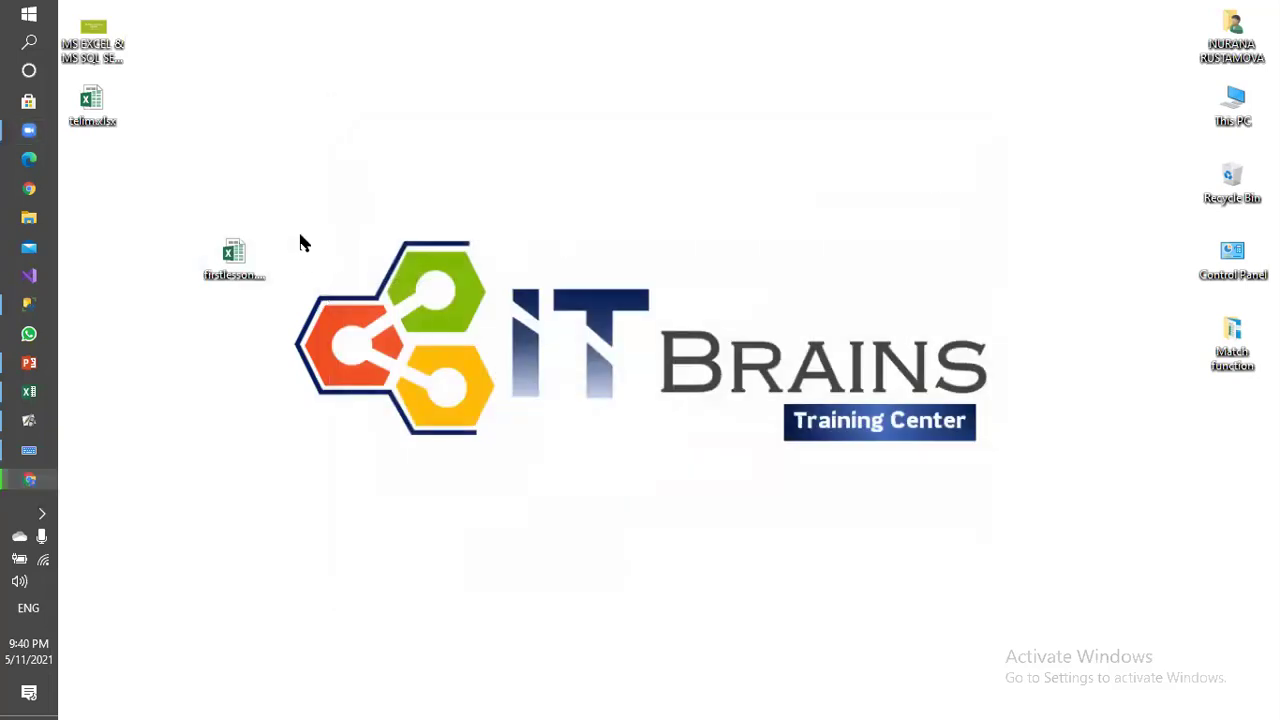
Launch dxdiag through the Windows Run dialog to view the system information, and close the diagnostic tool.
key(super+r)
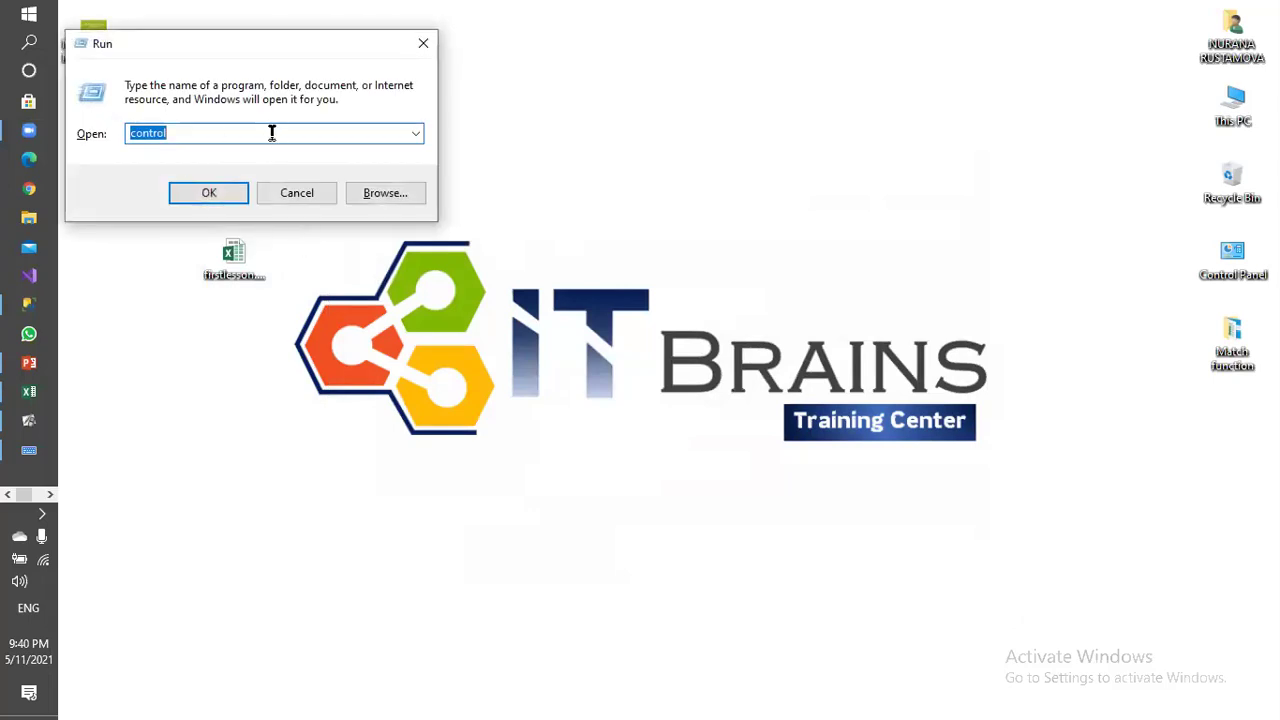
text(dxdiag)
click(193, 193)
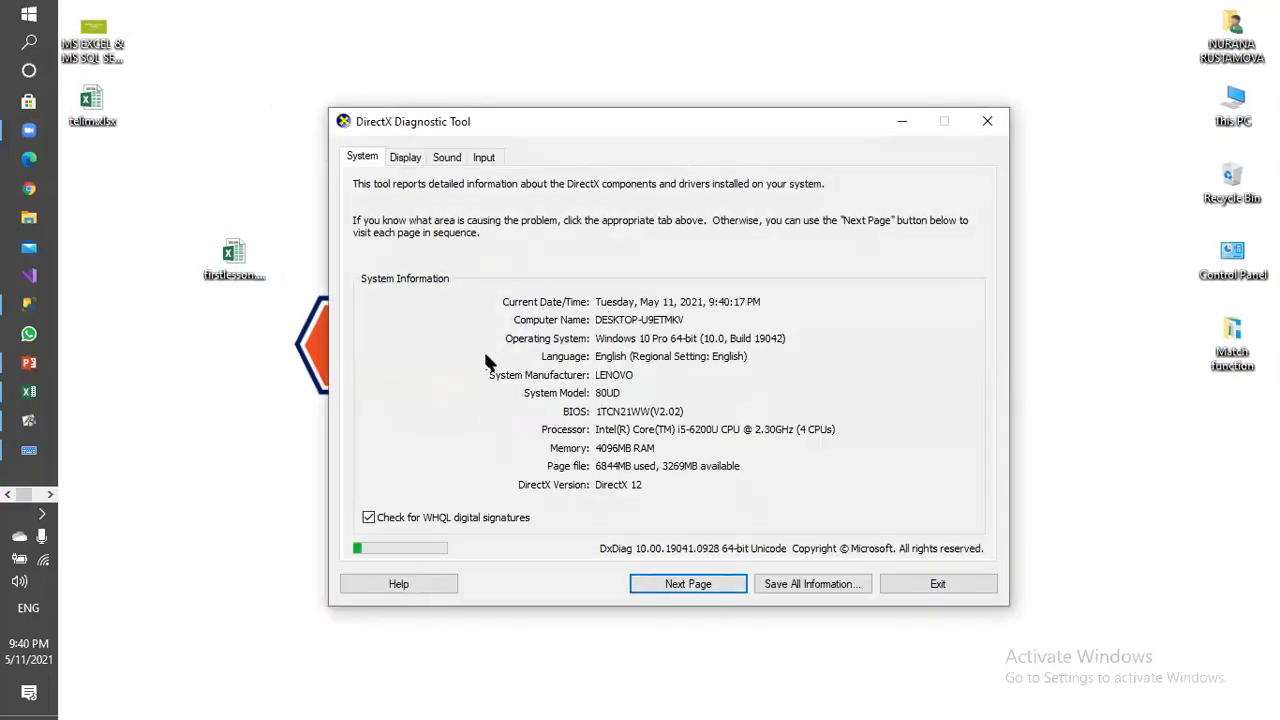
click(986, 122)
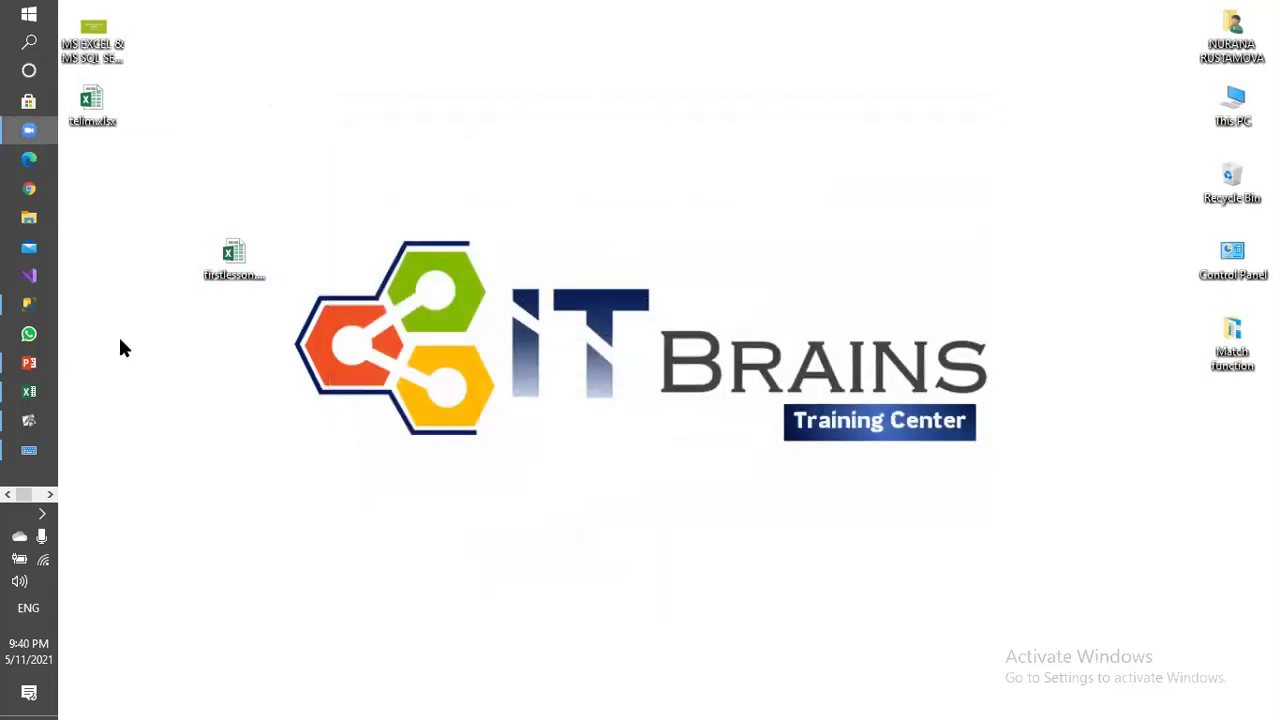
Switch to SQL Server Management Studio, view the SSMS download page in Chrome, and return to the connected server.
click(22, 308)
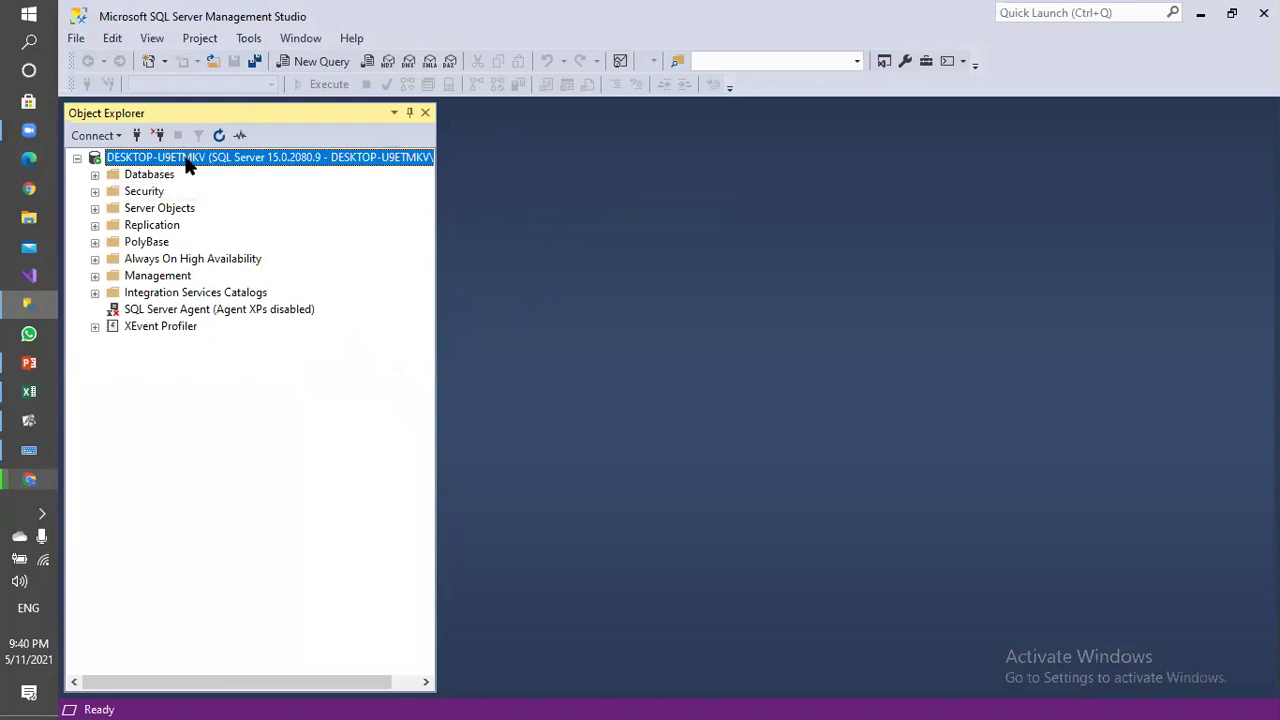
click(16, 490)
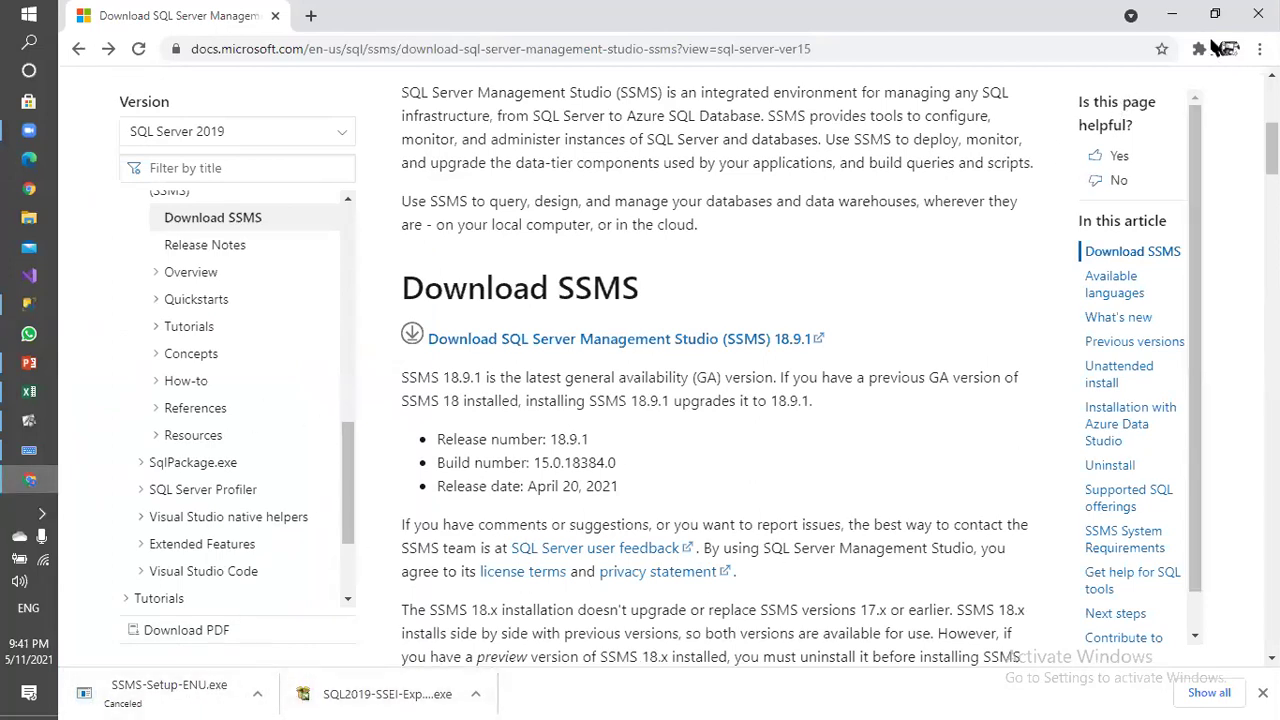
click(1172, 13)
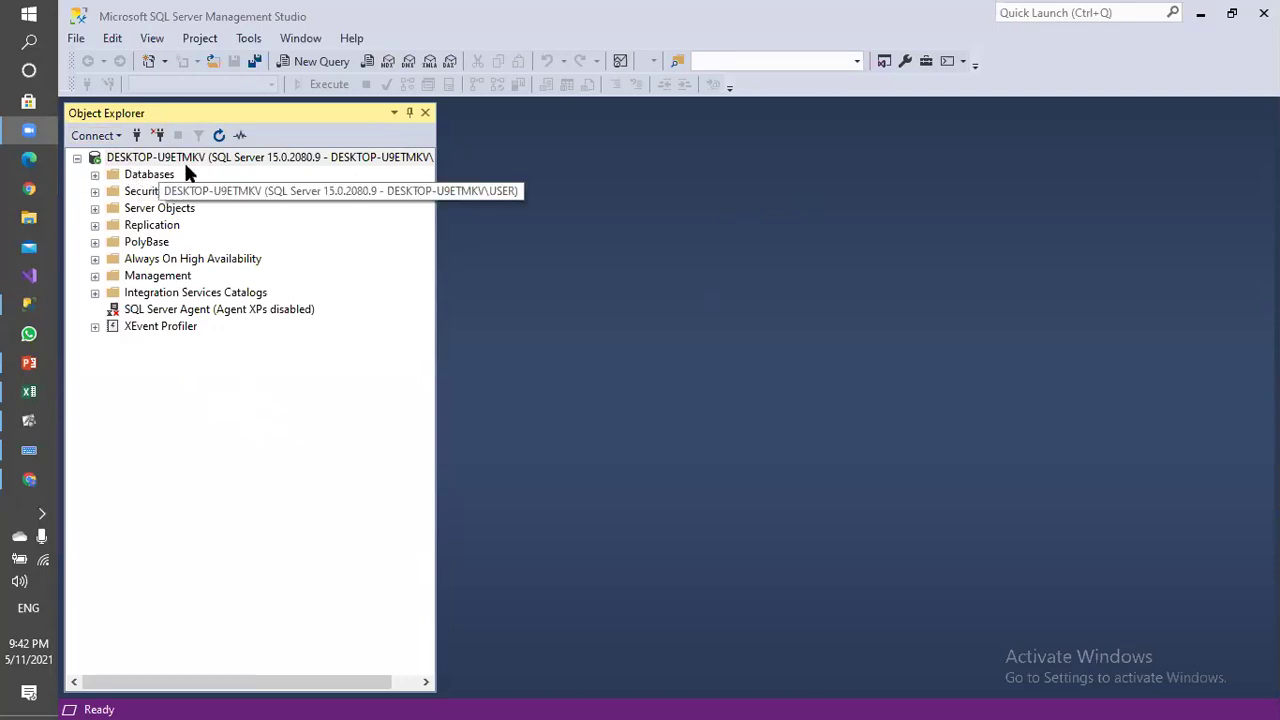
Expand the server's Databases folder and look through the existing databases from CourseAndInstructors to UNIVERSITY.
click(147, 176)
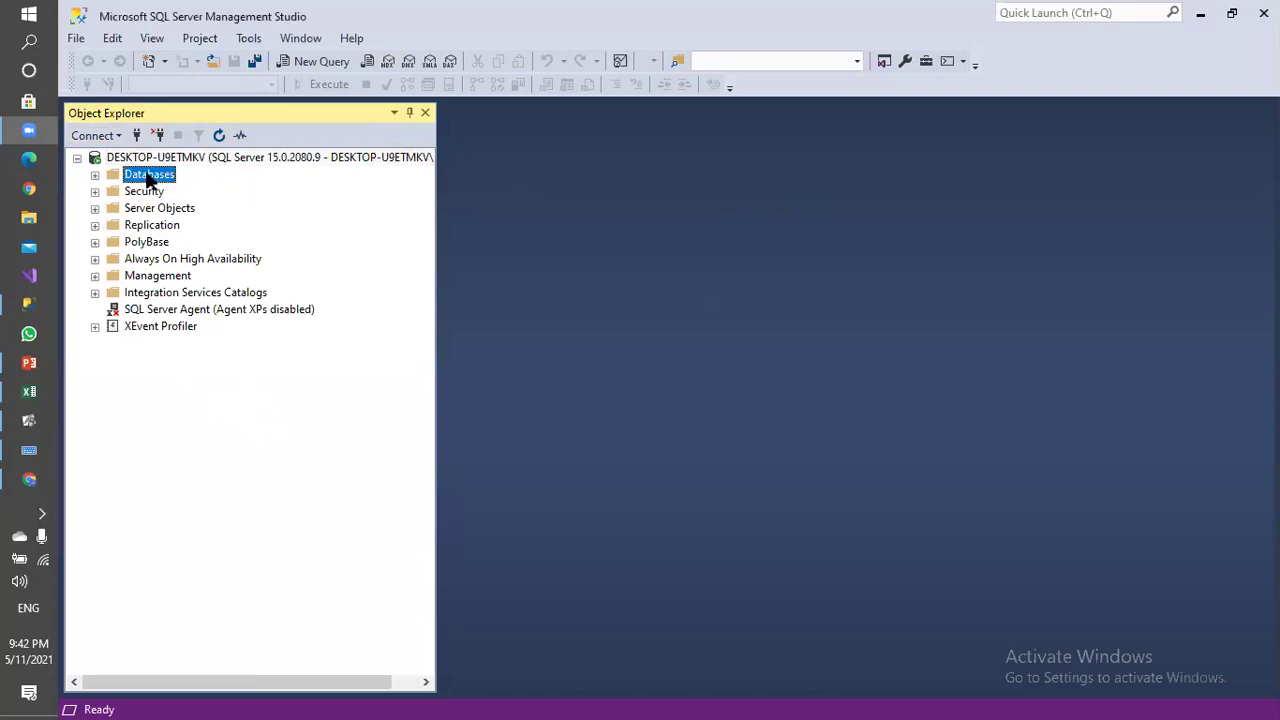
click(95, 175)
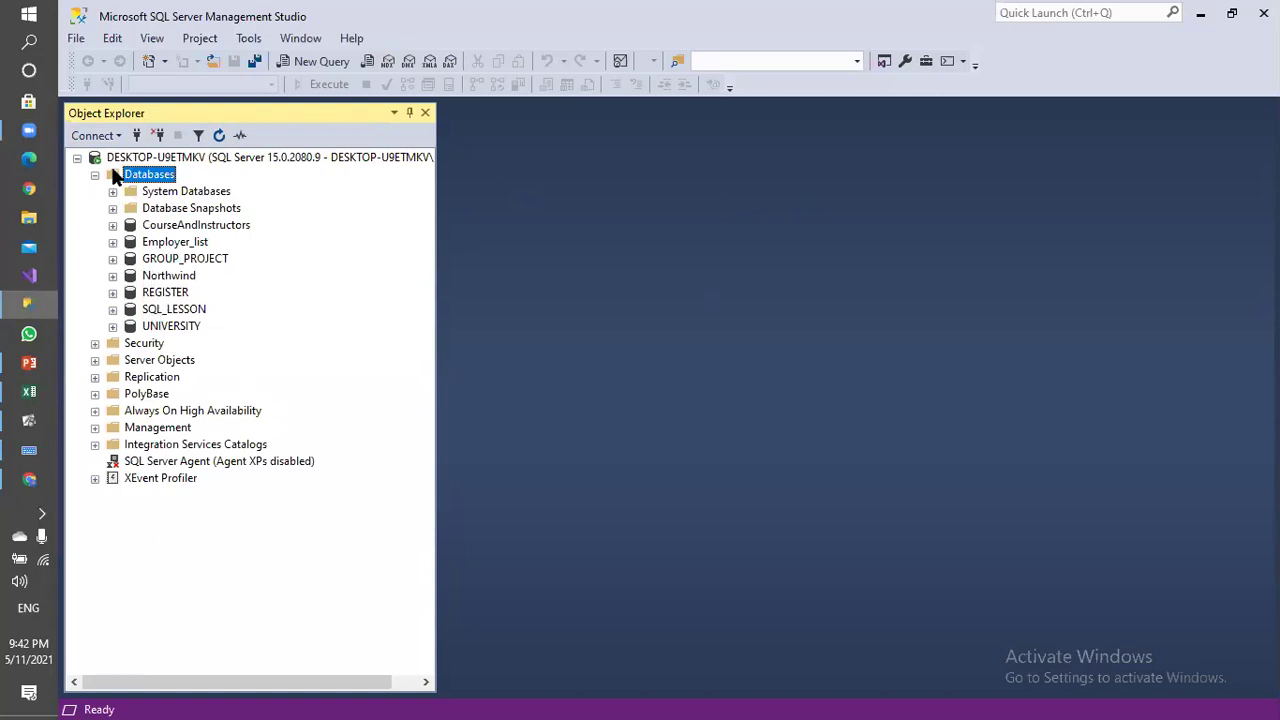
click(159, 229)
click(160, 242)
click(163, 292)
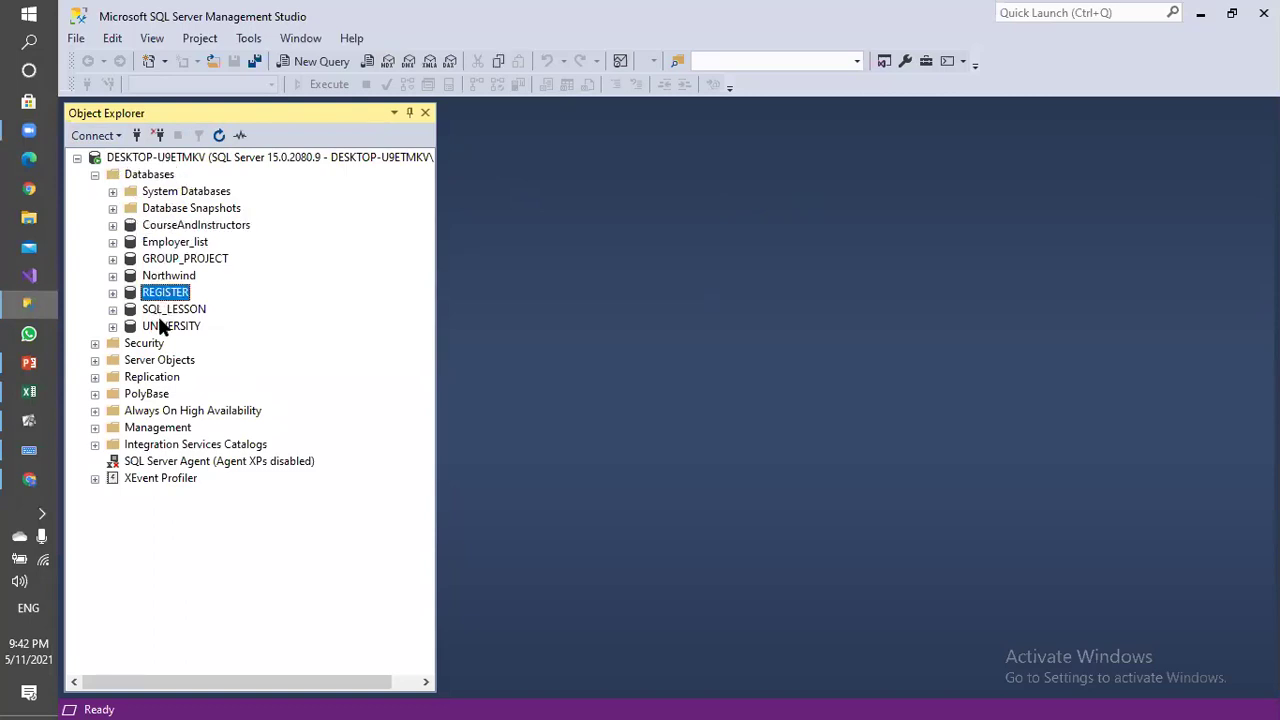
click(163, 230)
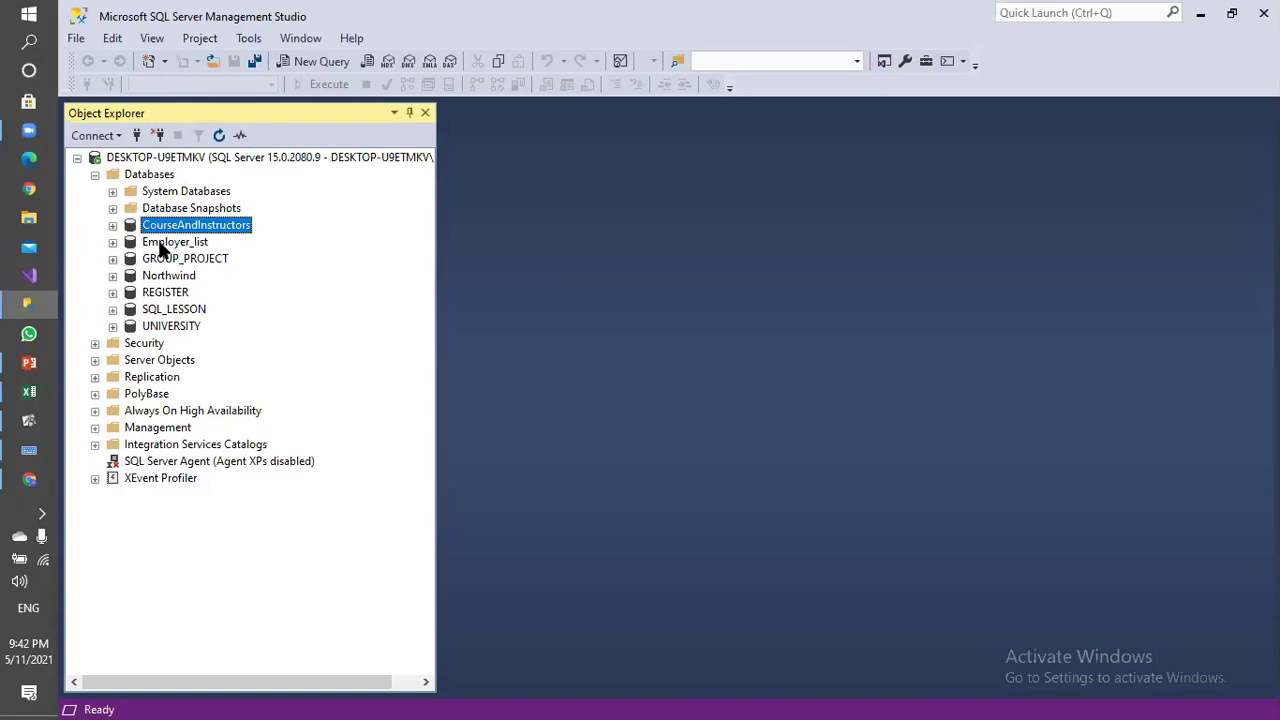
click(160, 246)
click(158, 260)
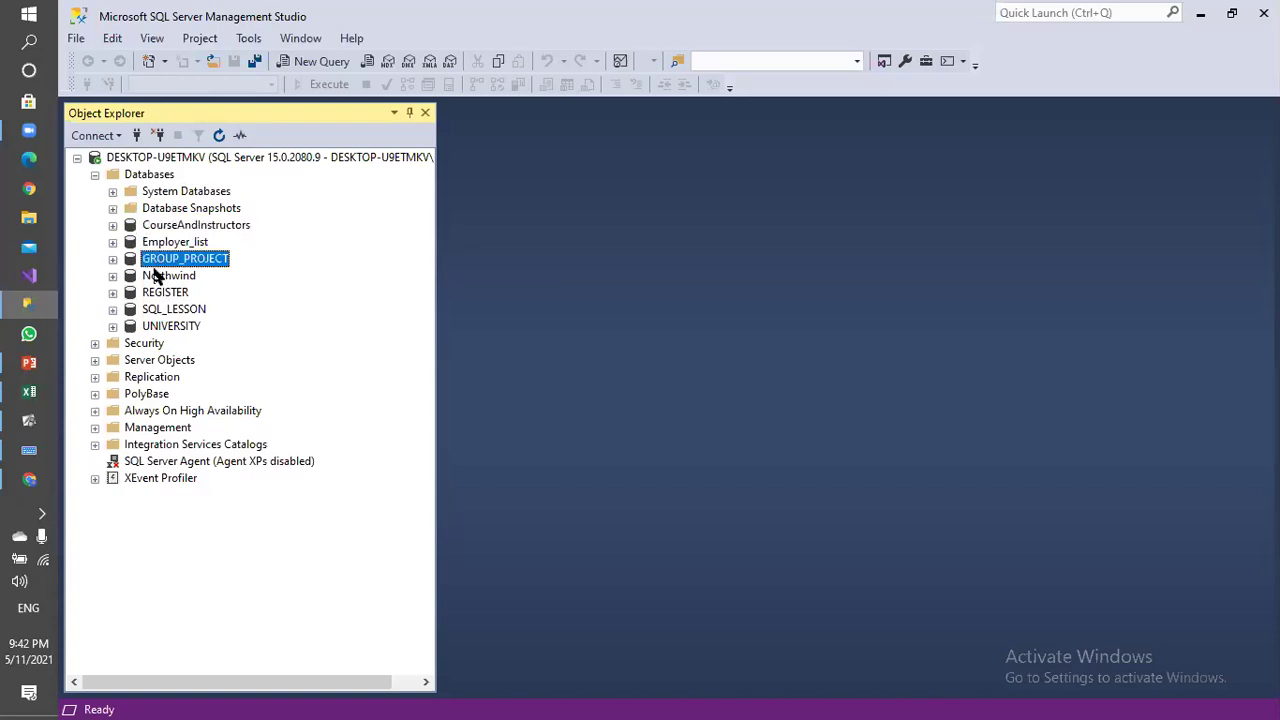
click(155, 277)
click(155, 294)
click(158, 310)
click(161, 328)
click(149, 246)
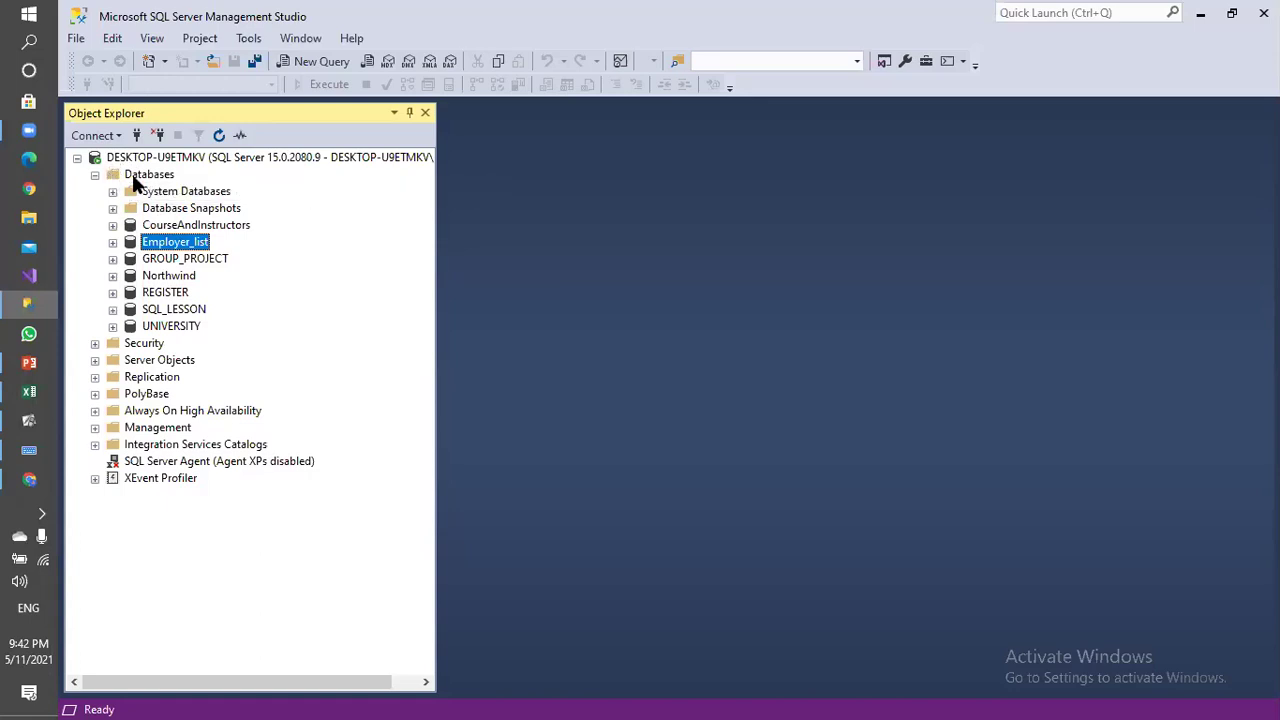
Start a new database in the Databases folder and name it It_Brains.
click(137, 184)
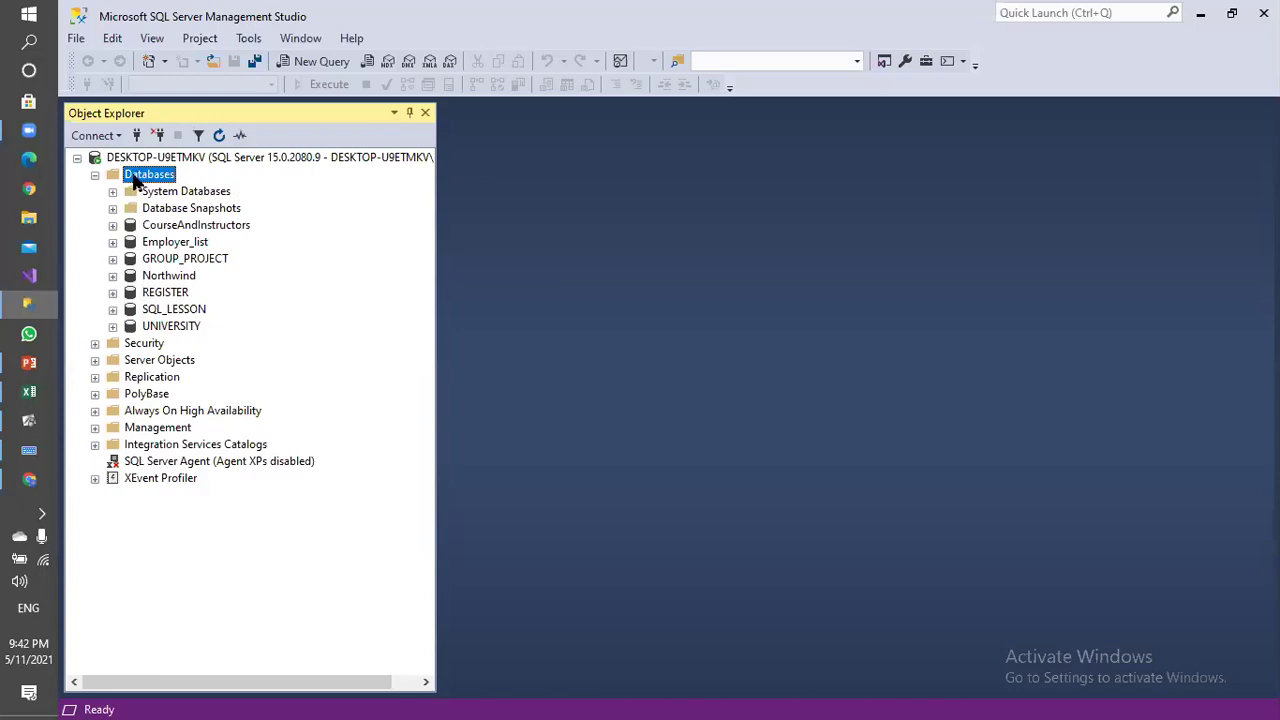
right_click(137, 184)
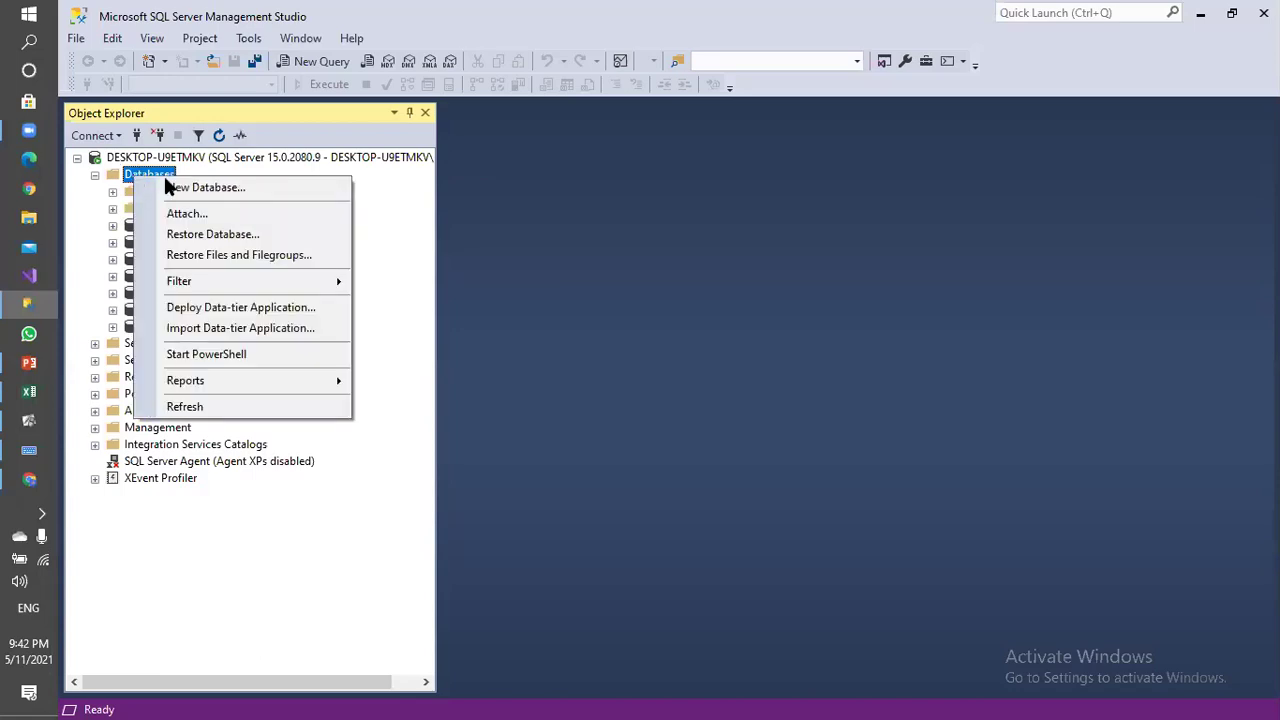
click(170, 190)
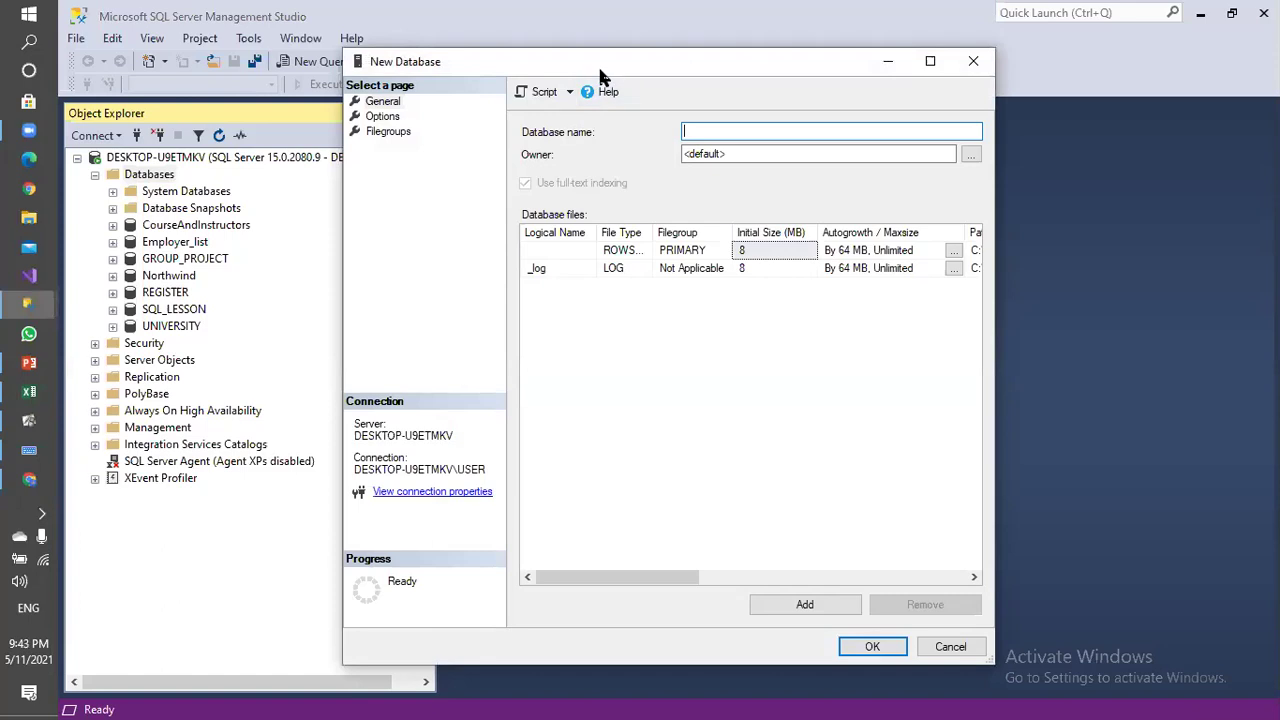
drag(600, 66, 432, 98)
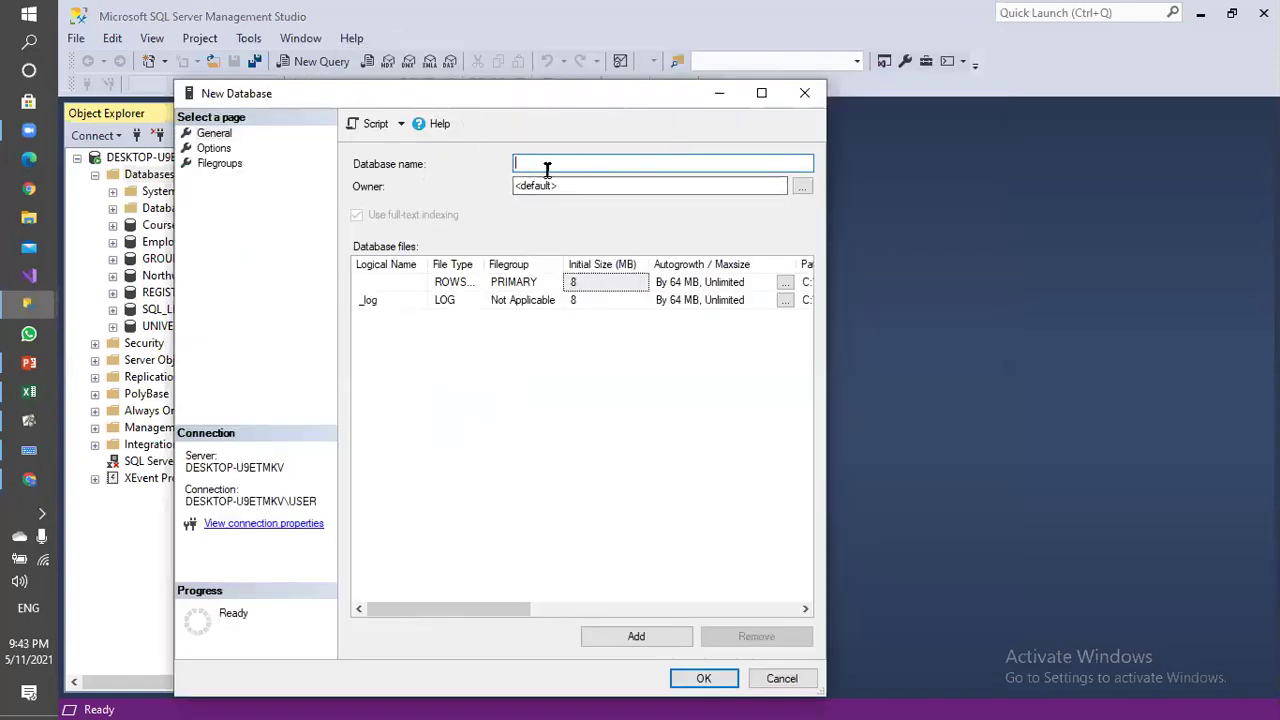
text(ltBrains)
text(_)
Examine the file types of the It_Brains data file and log file in the database files list.
click(446, 284)
click(445, 299)
key(Up)
click(467, 302)
key(Up)
click(468, 302)
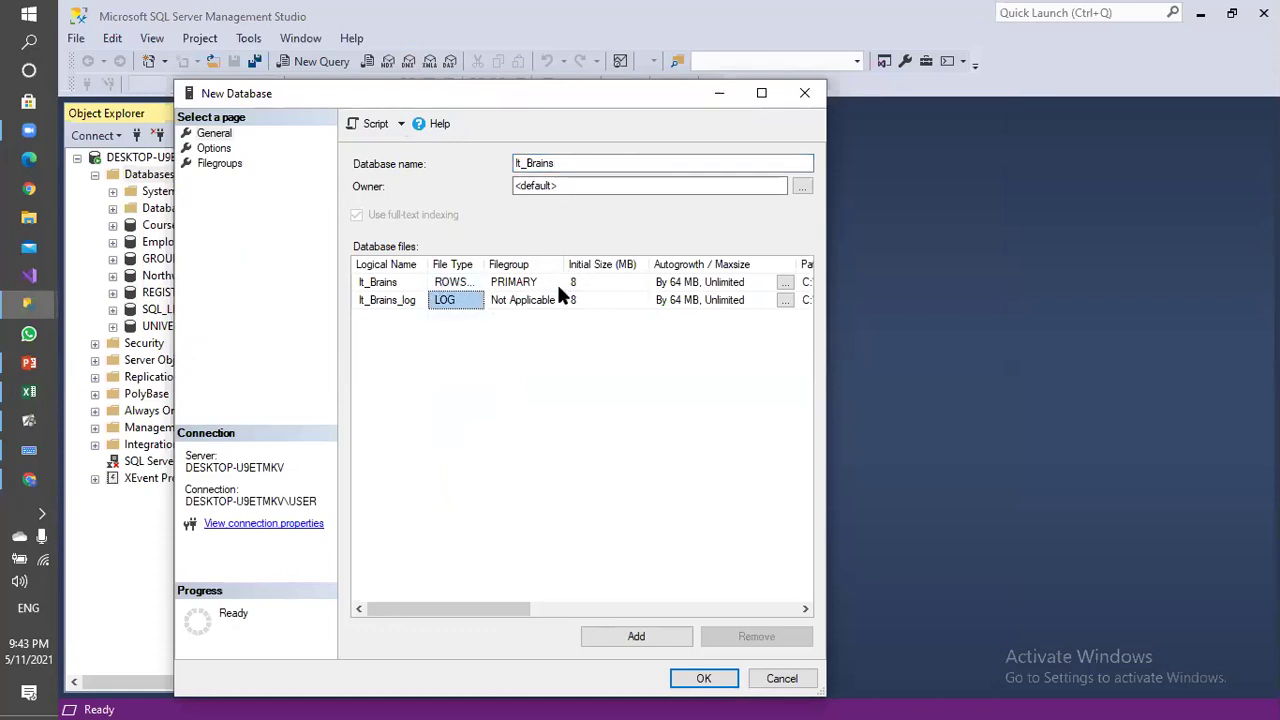
Enlarge the New Database dialog to examine the data file's storage folder, cancel the folder selection, and restore the dialog's size.
click(761, 92)
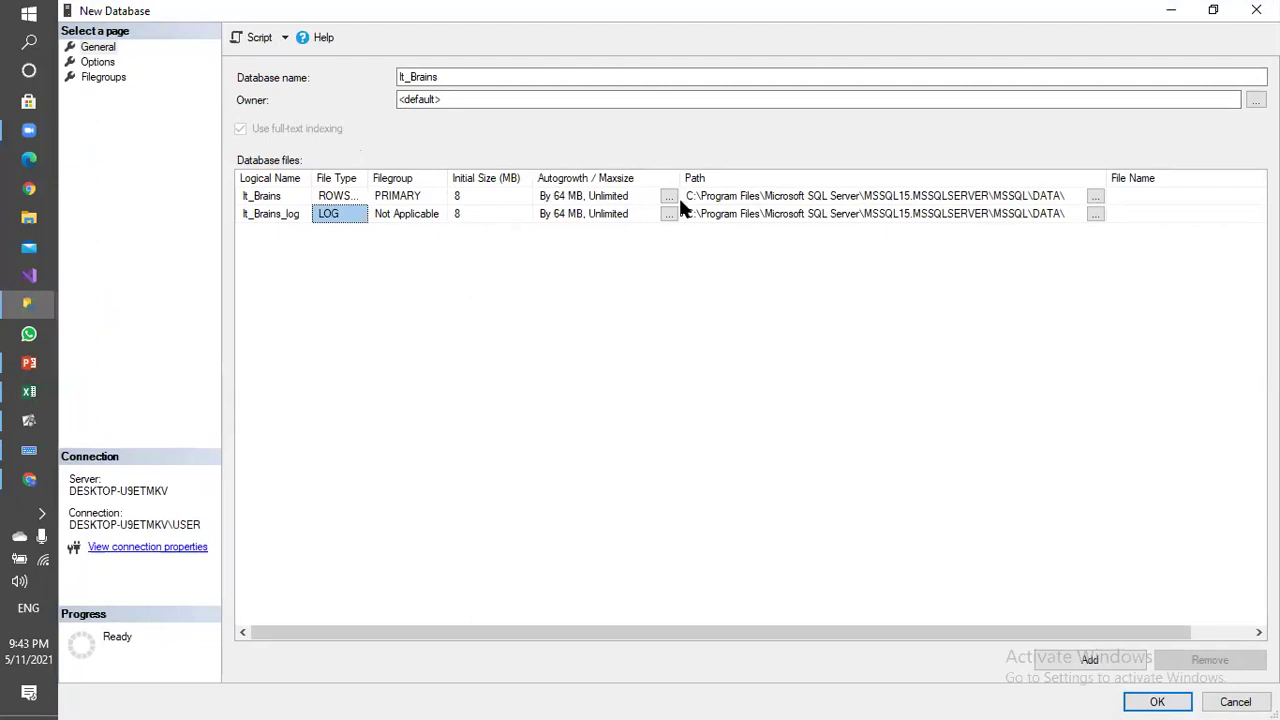
click(1094, 197)
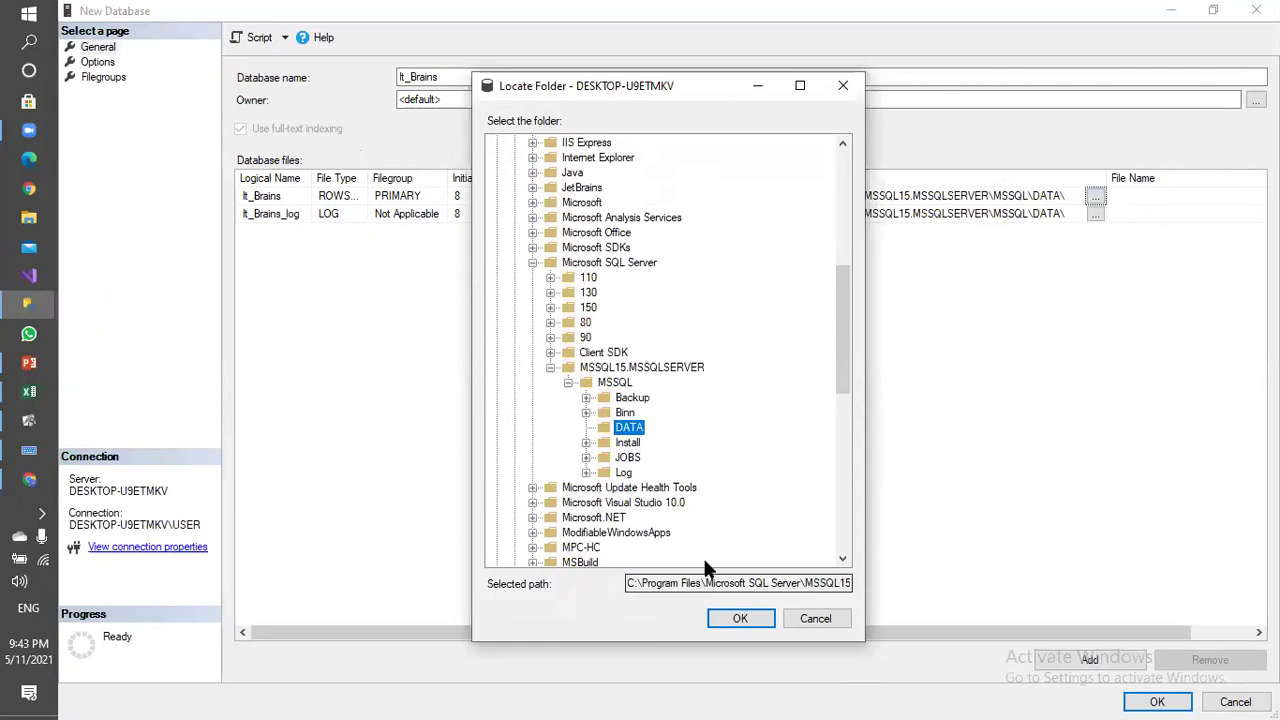
click(841, 86)
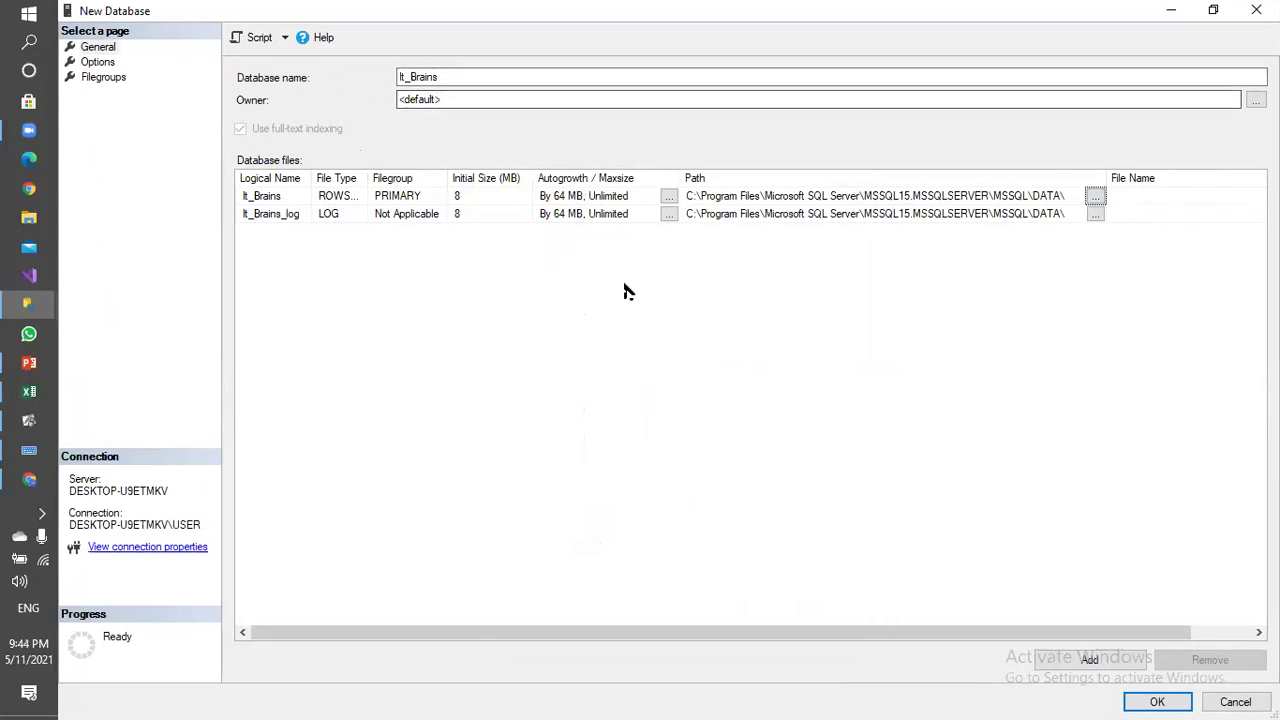
key(super+Down)
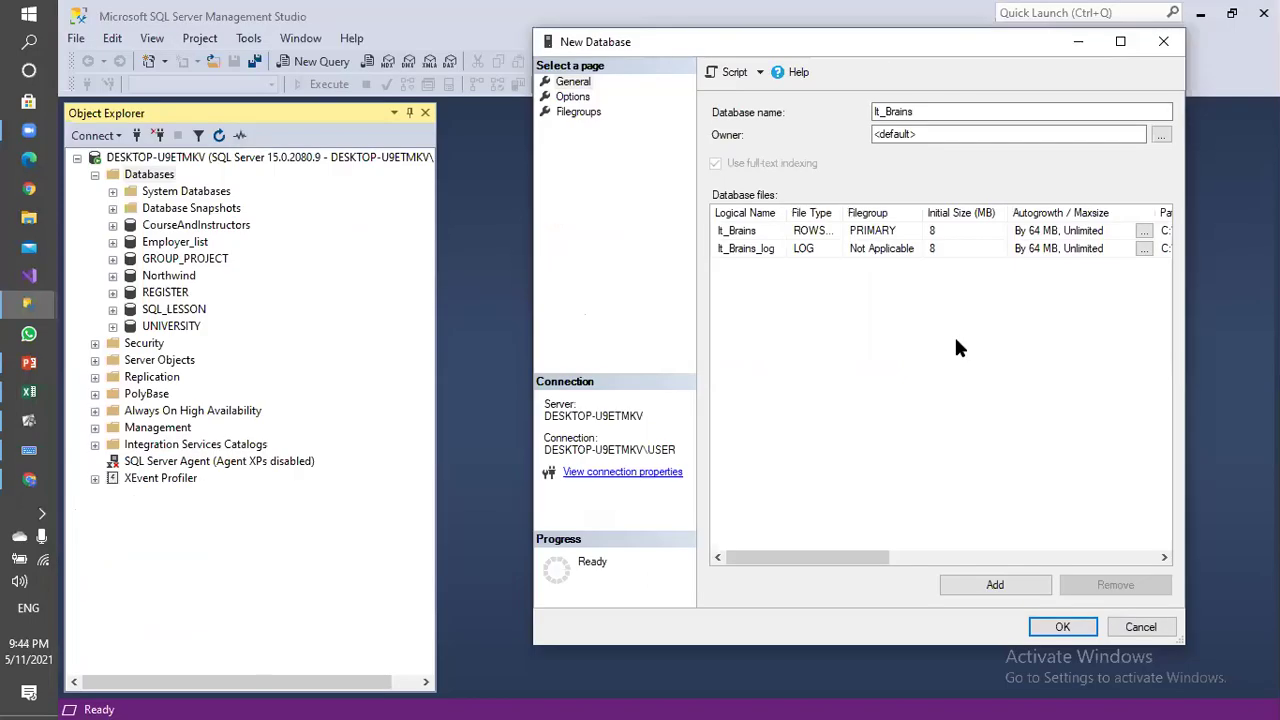
Create the It_Brains database with the default file settings.
click(1060, 627)
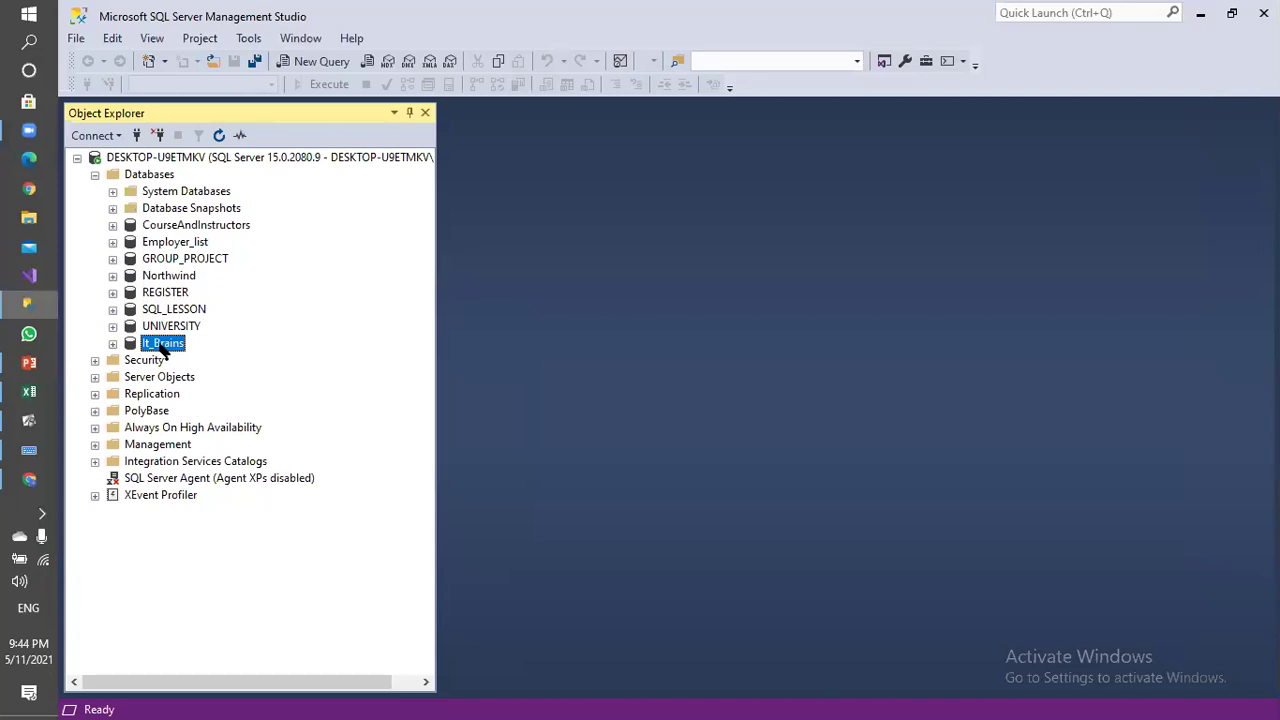
Switch to the telim.xlsx workbook in Excel and compare the Sifarişlər table with the Məhsullar, Müştərilər and Kateqoriyalar tables.
click(29, 480)
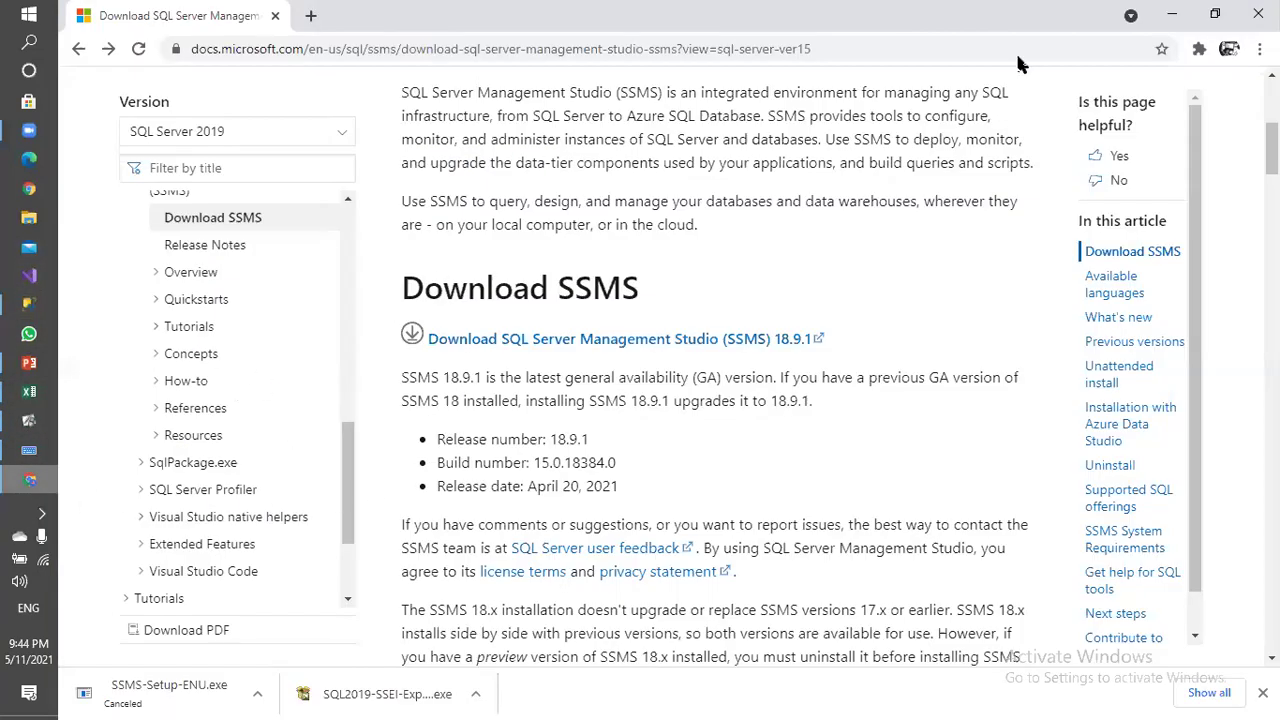
key(alt+Tab)
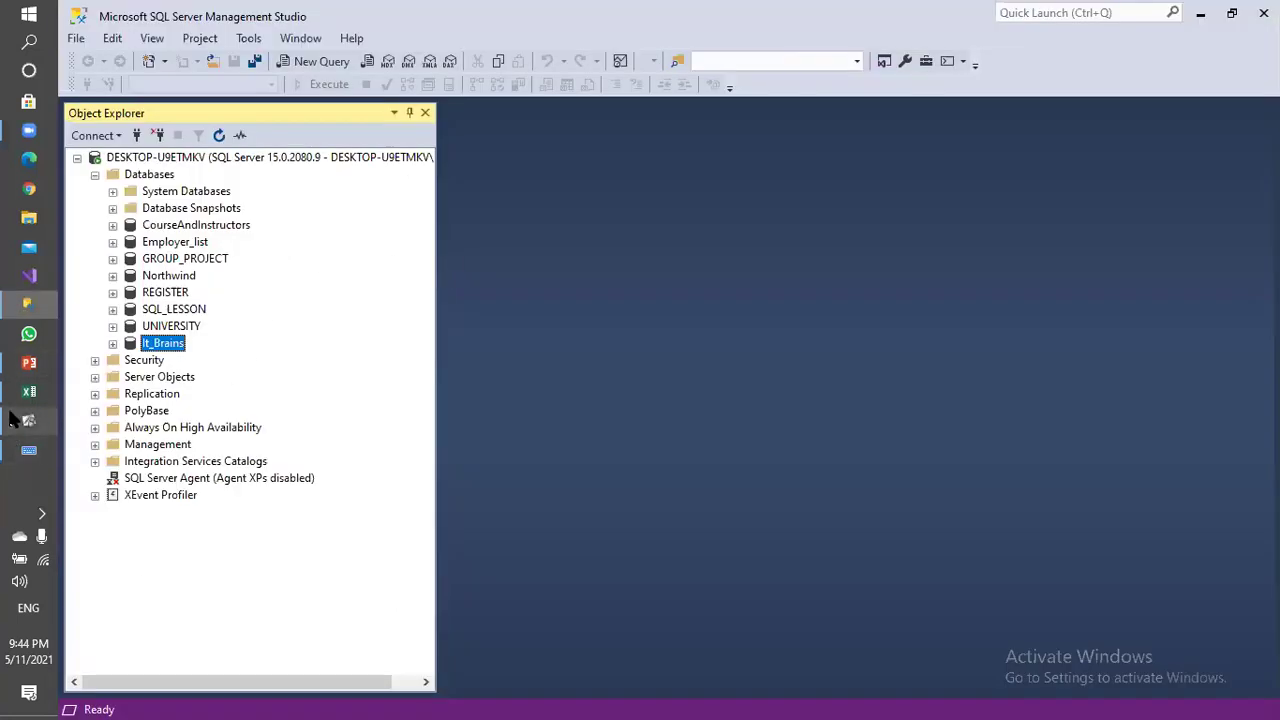
click(29, 363)
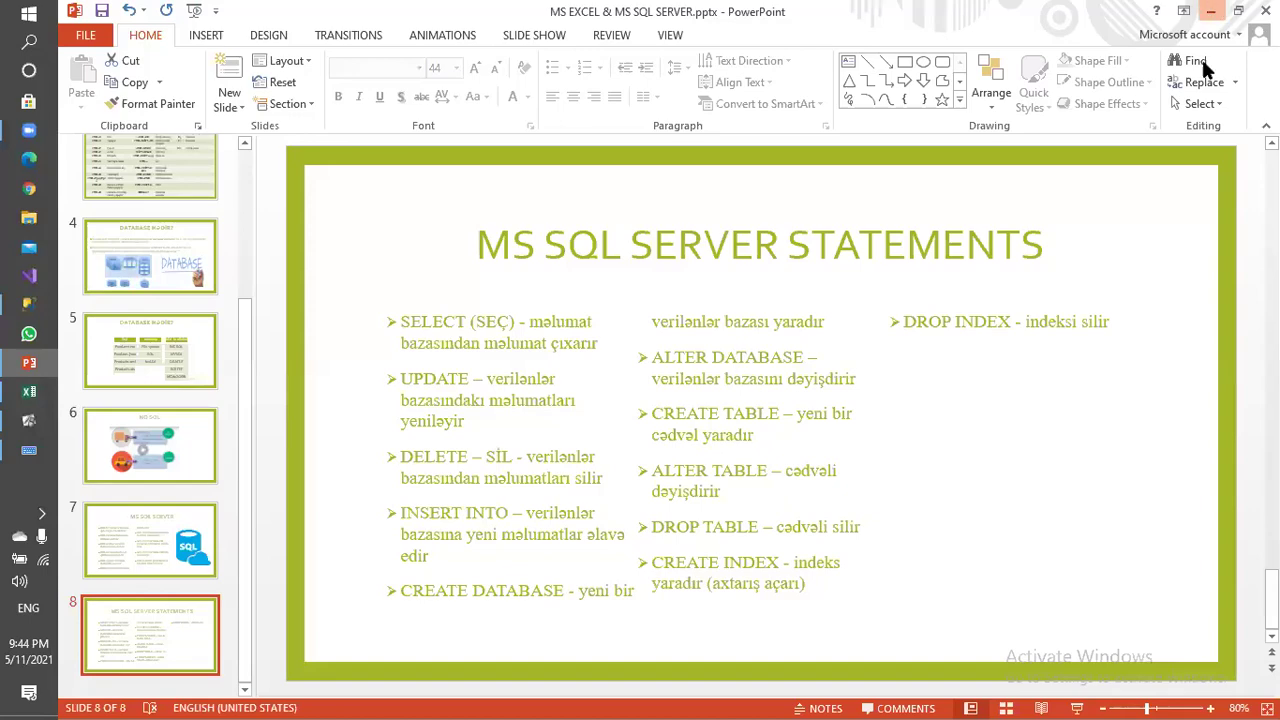
click(1211, 10)
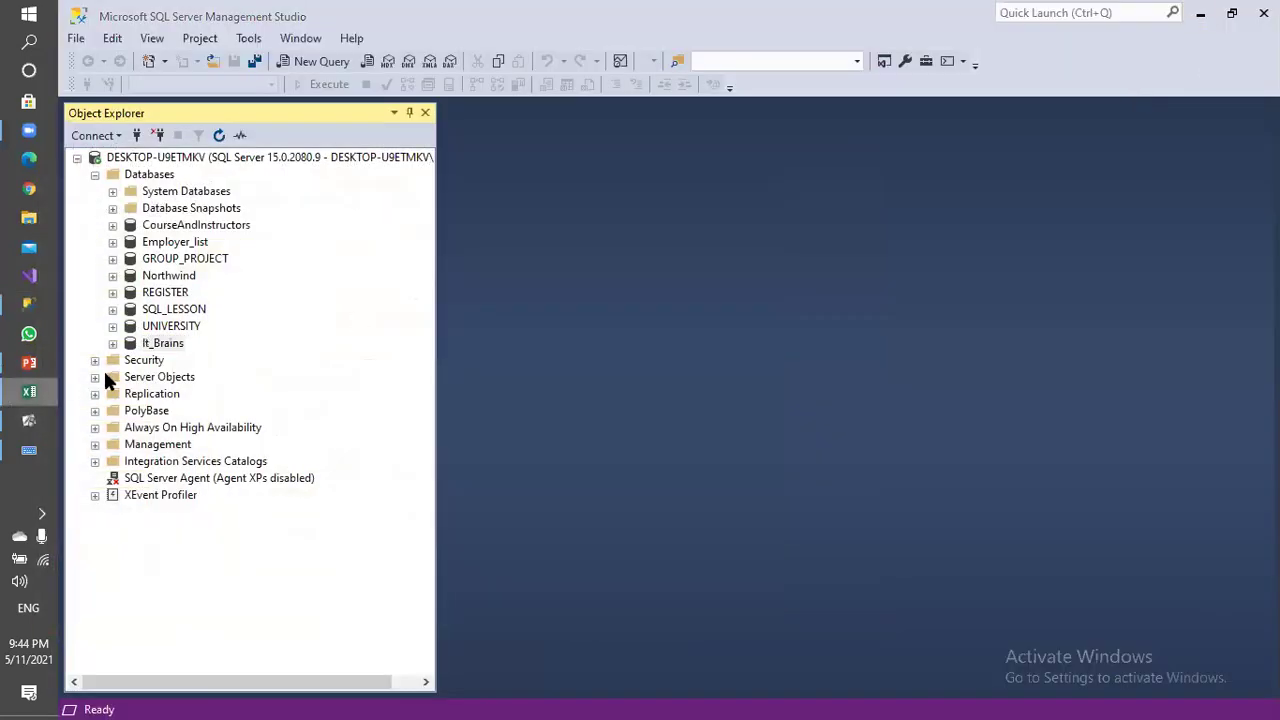
click(29, 391)
drag(118, 204, 376, 315)
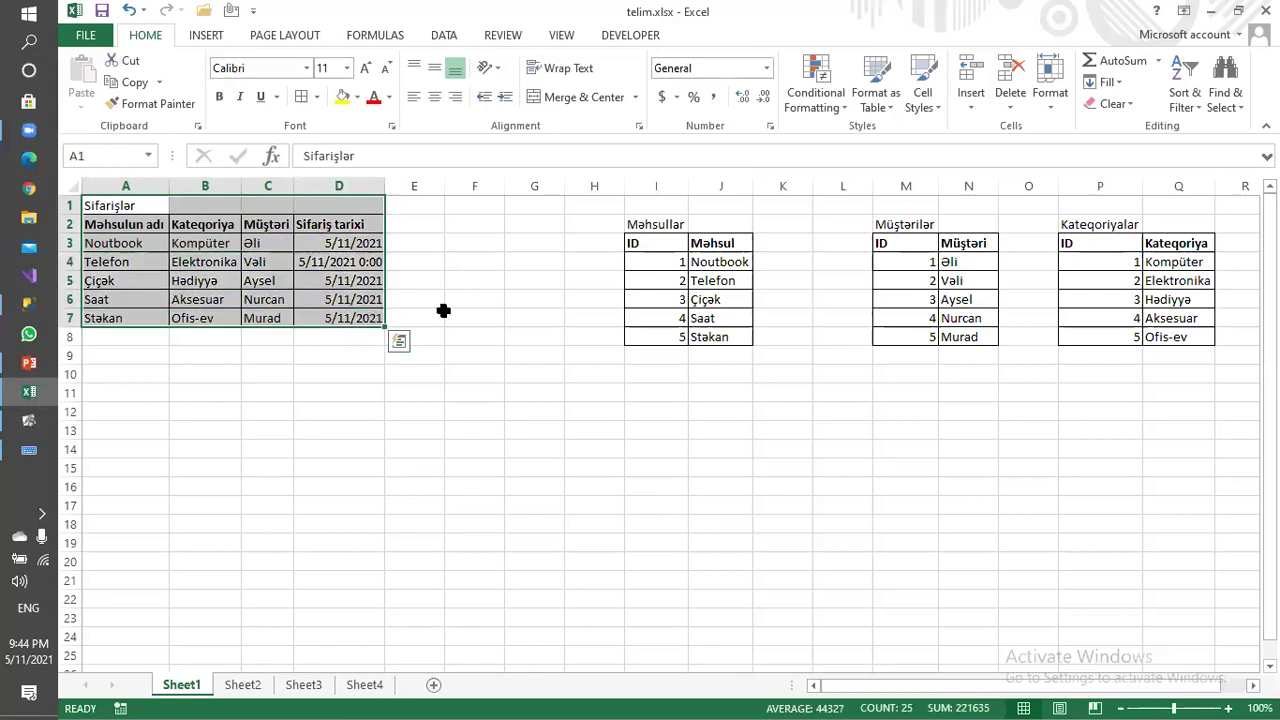
mouse_move(565, 196)
mouse_down()
mouse_move(1214, 386)
mouse_move(1248, 408)
mouse_up()
click(779, 410)
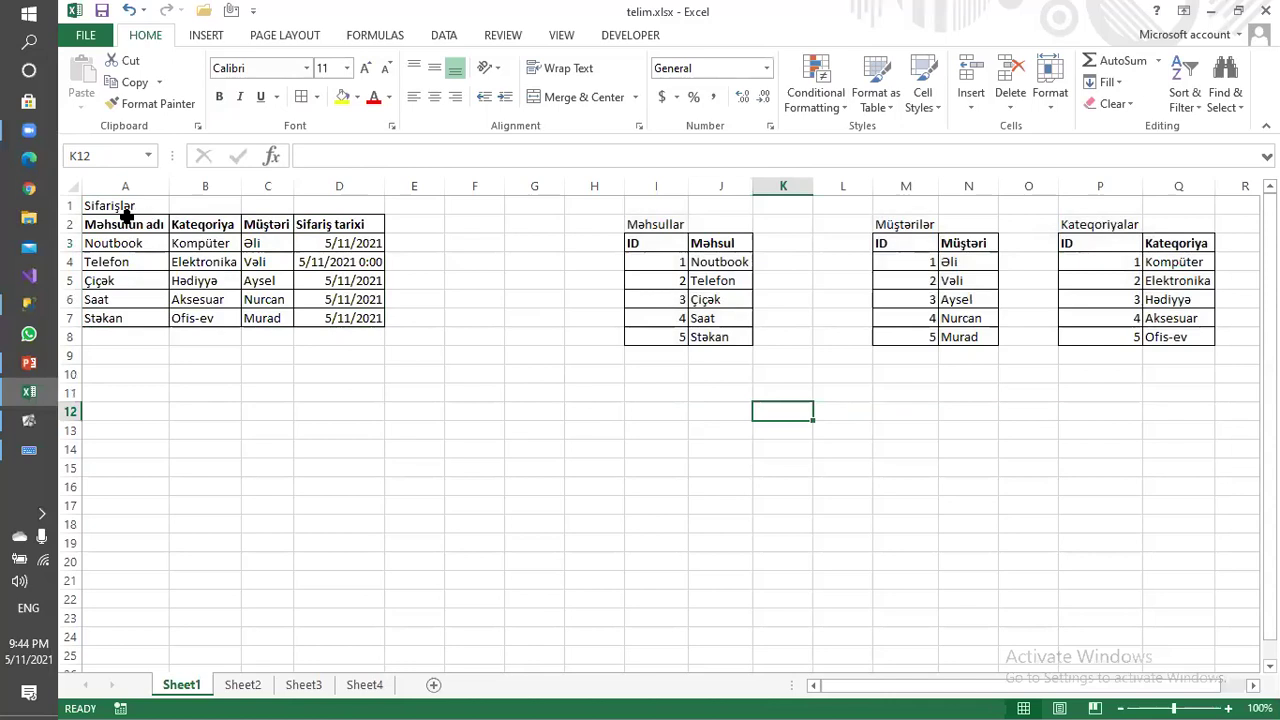
Examine the Sifarişlər table and its column headings from Məhsulun adı to Sifariş tarixi.
drag(120, 203, 411, 331)
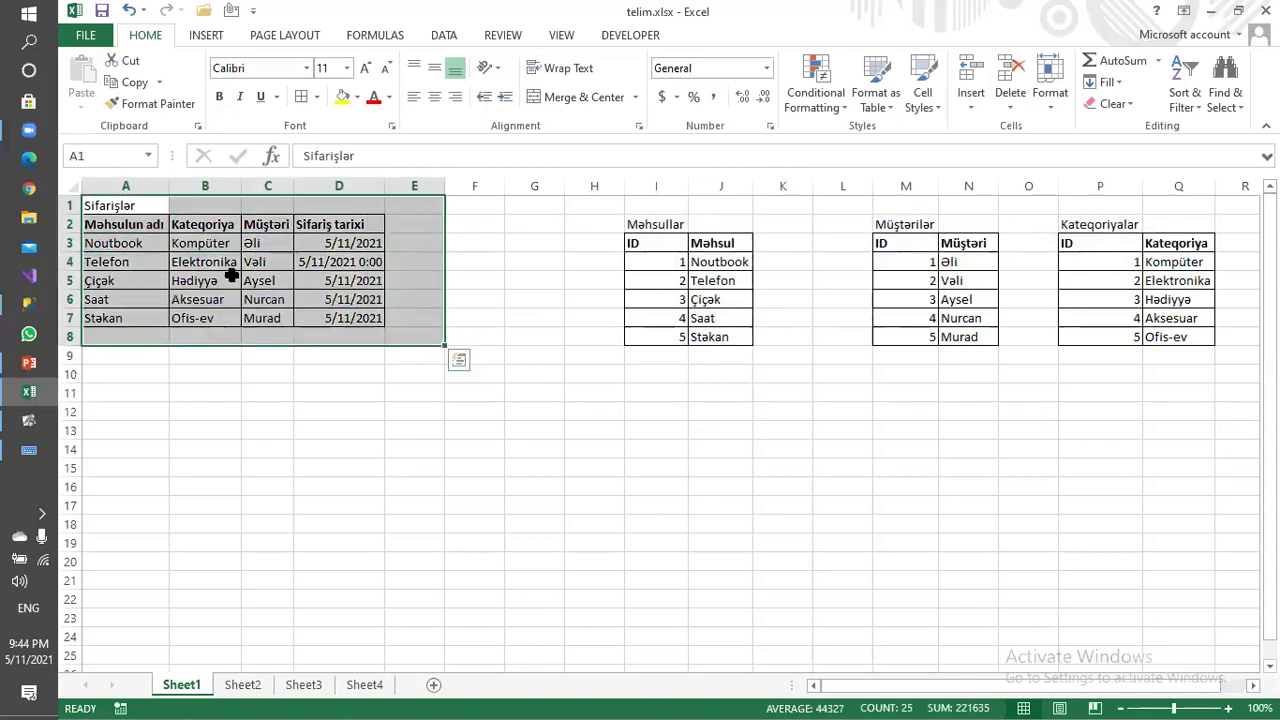
click(163, 224)
click(192, 225)
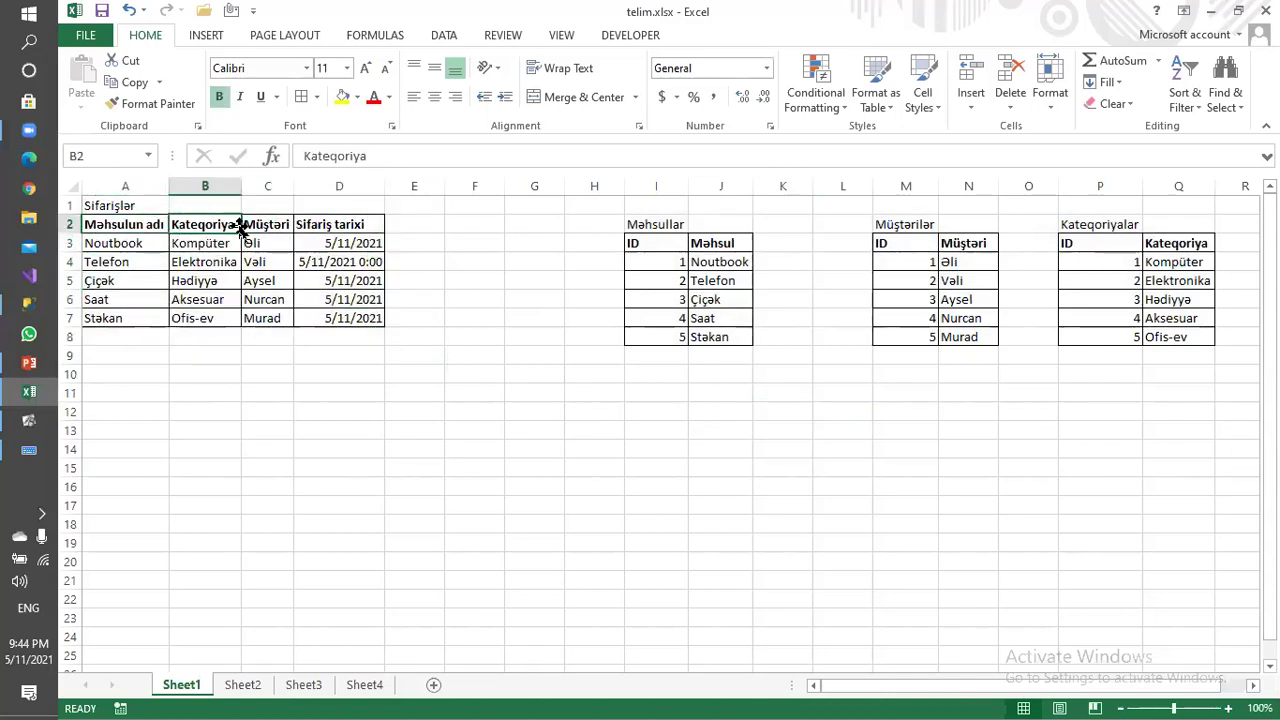
click(252, 224)
click(358, 225)
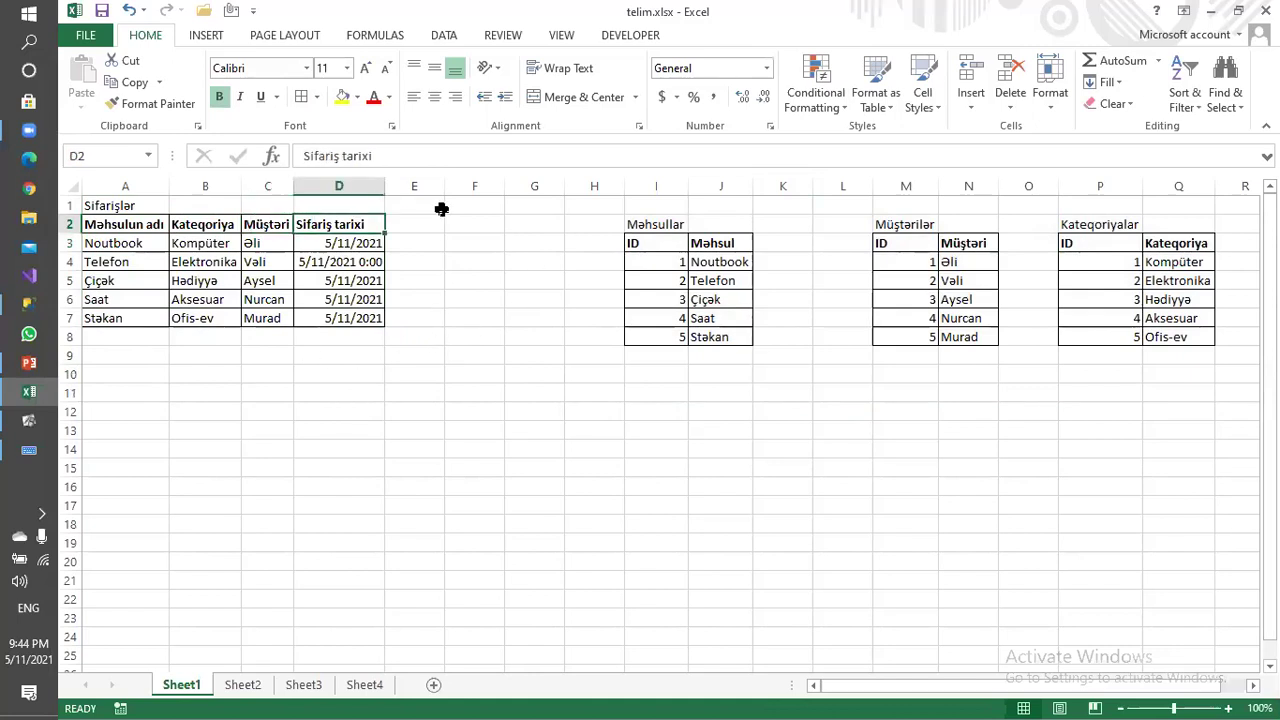
Copy the product Noutbook from A3 into A8 to start a new order row in the Sifarişlər table.
click(122, 337)
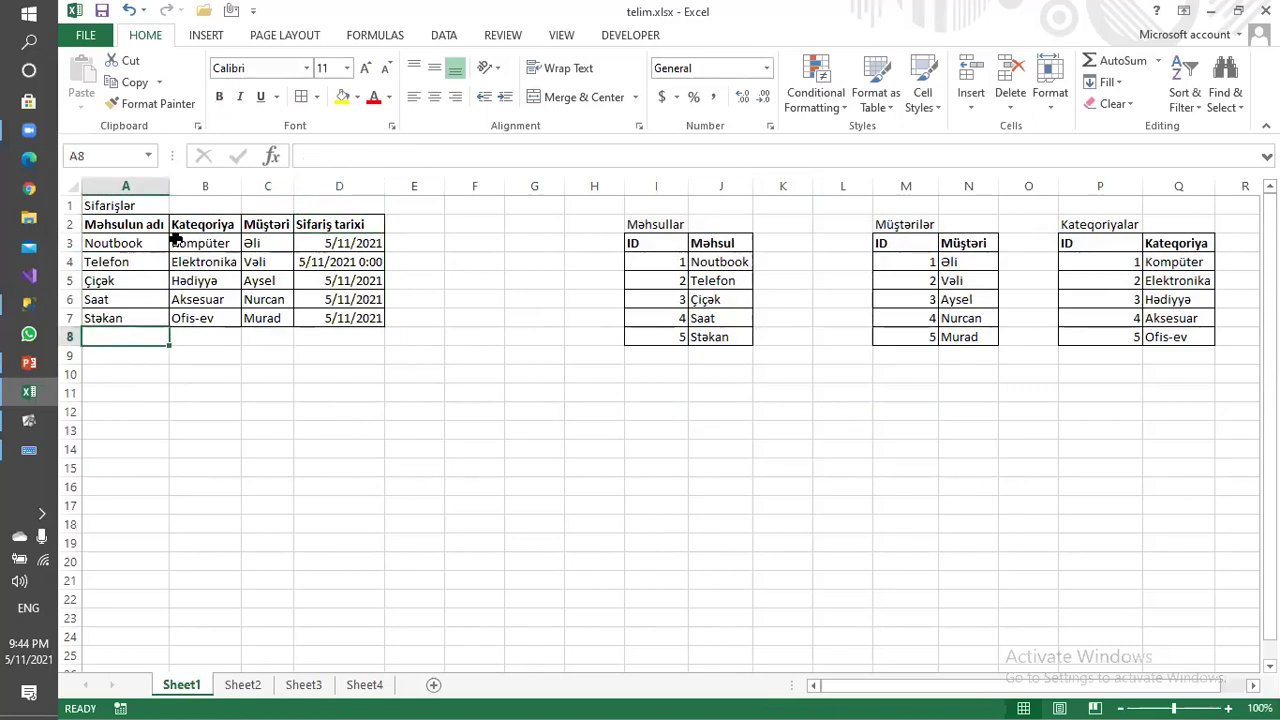
click(125, 245)
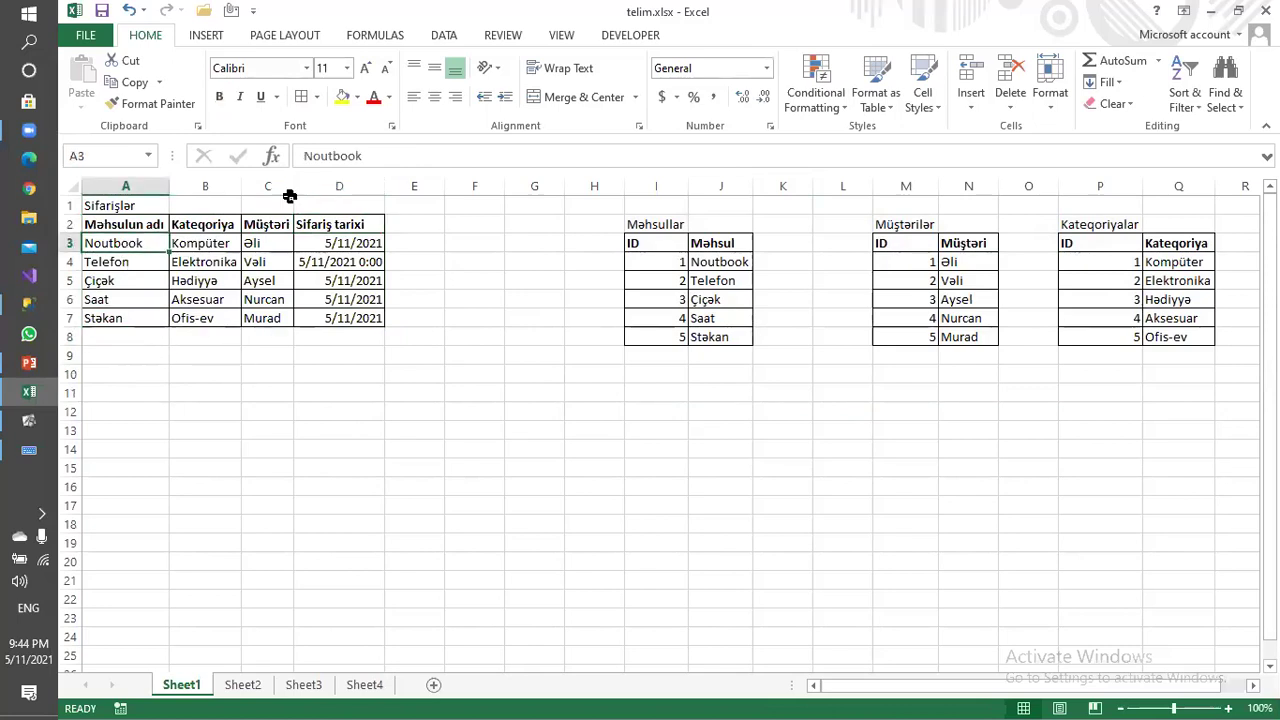
key(ctrl+c)
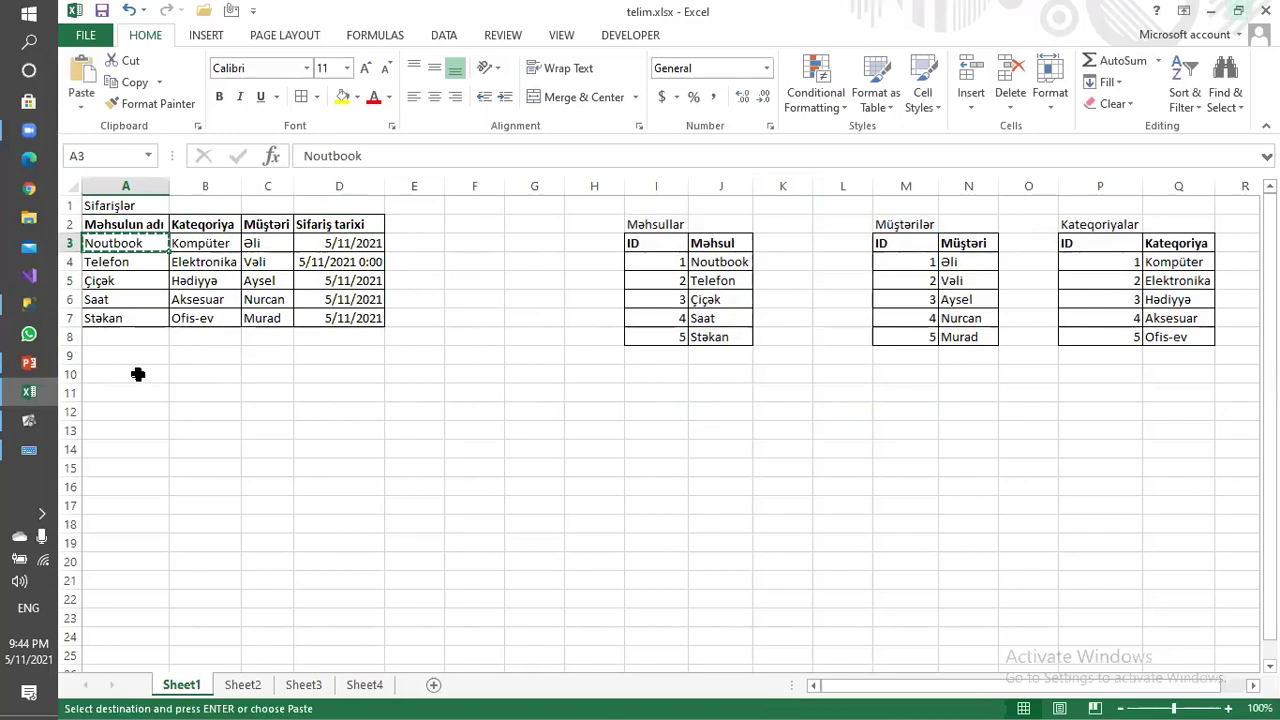
click(134, 338)
key(ctrl+v)
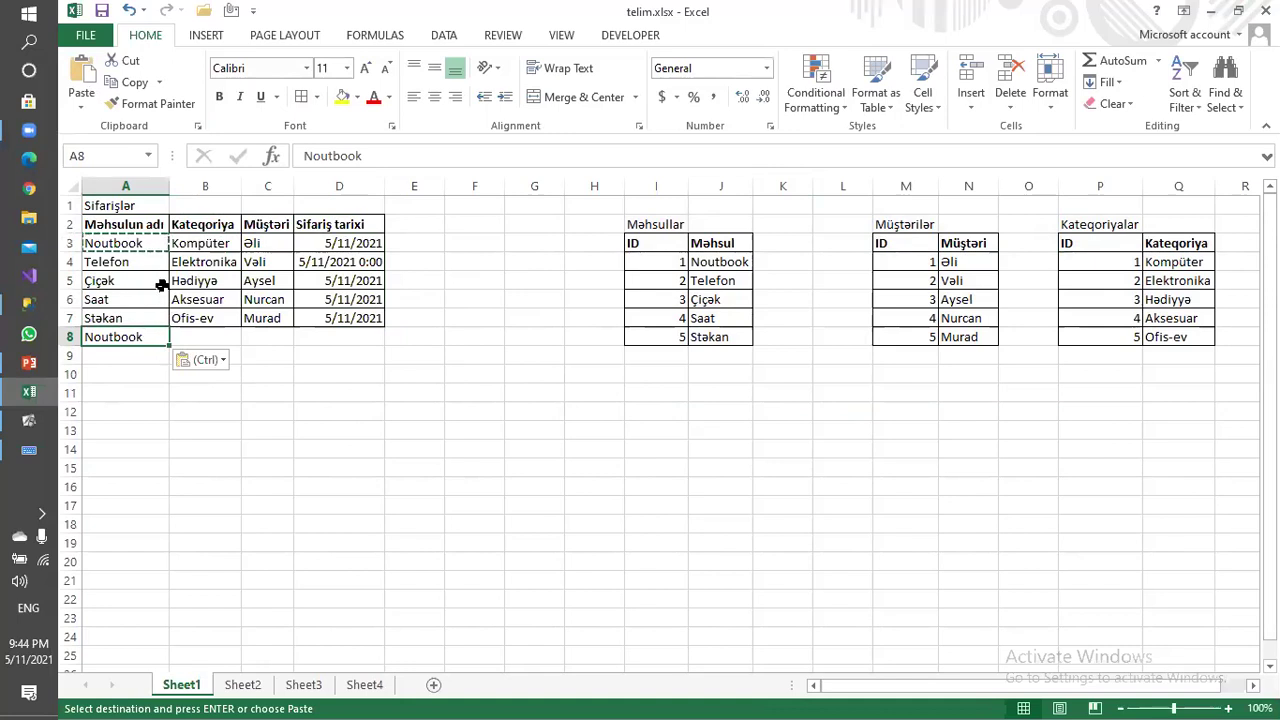
Copy the category Kompüter from B3 into B8 of the new order row.
click(190, 337)
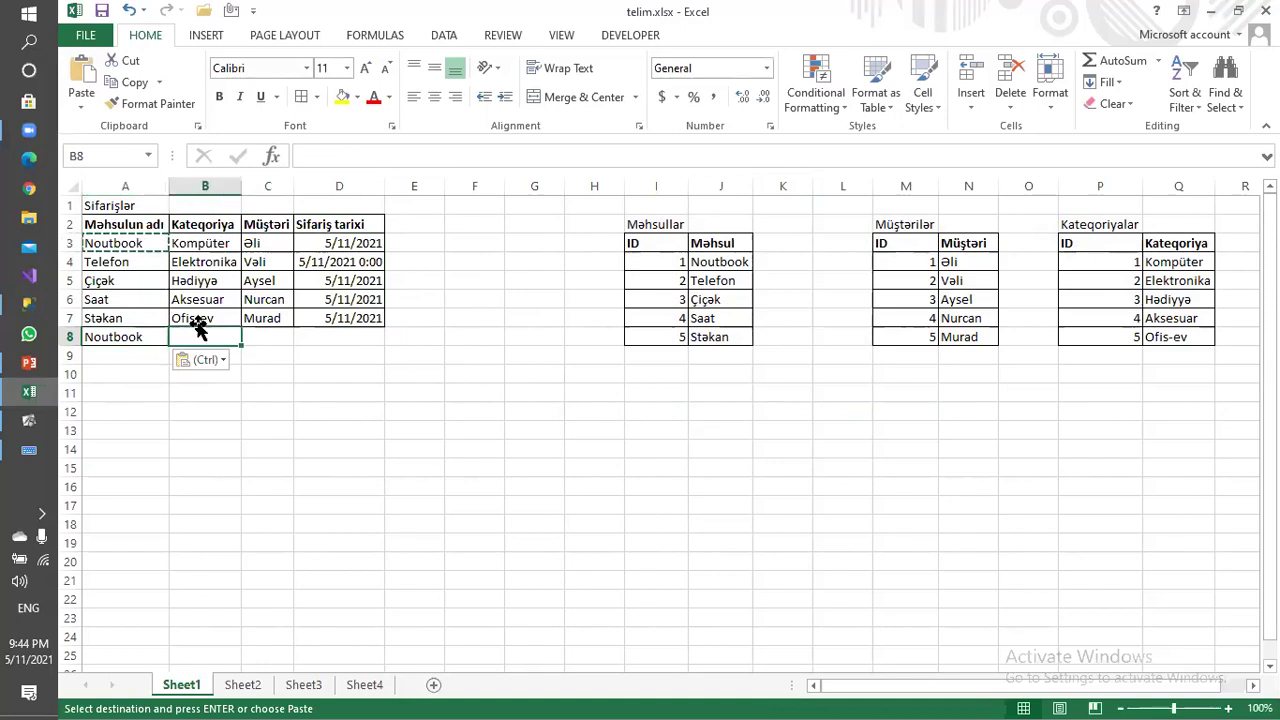
click(198, 243)
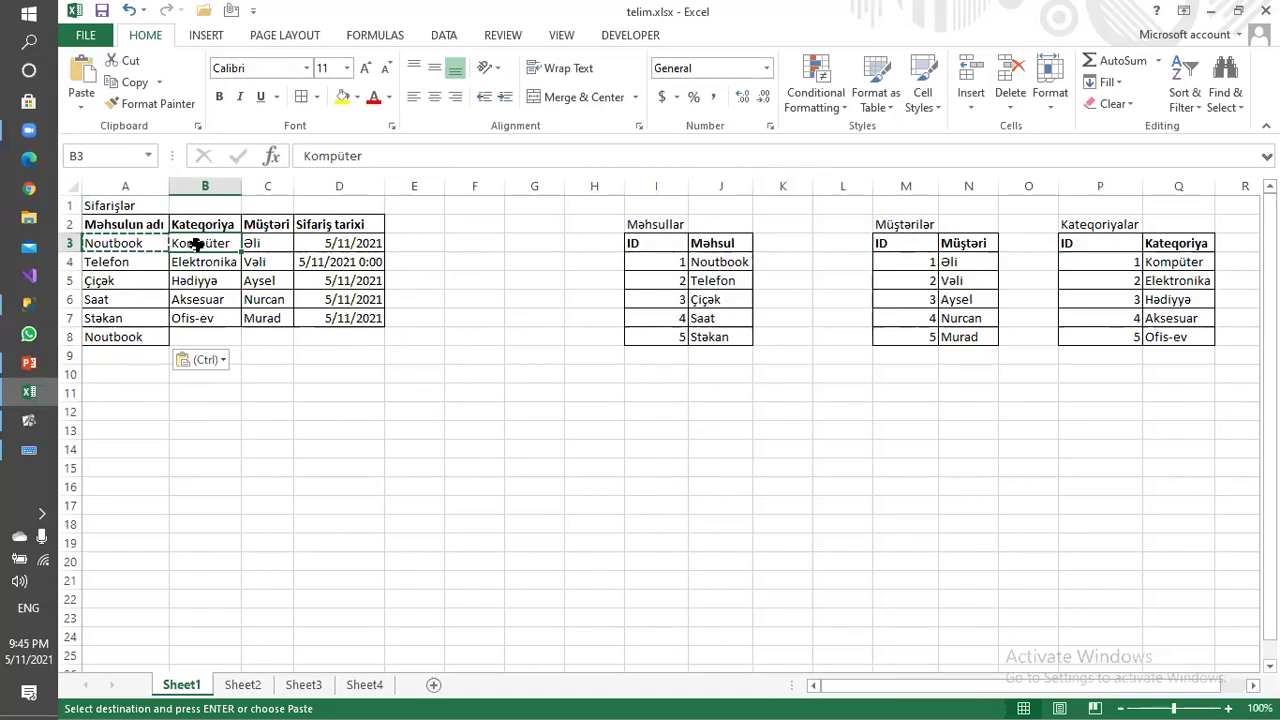
key(ctrl+c)
click(198, 337)
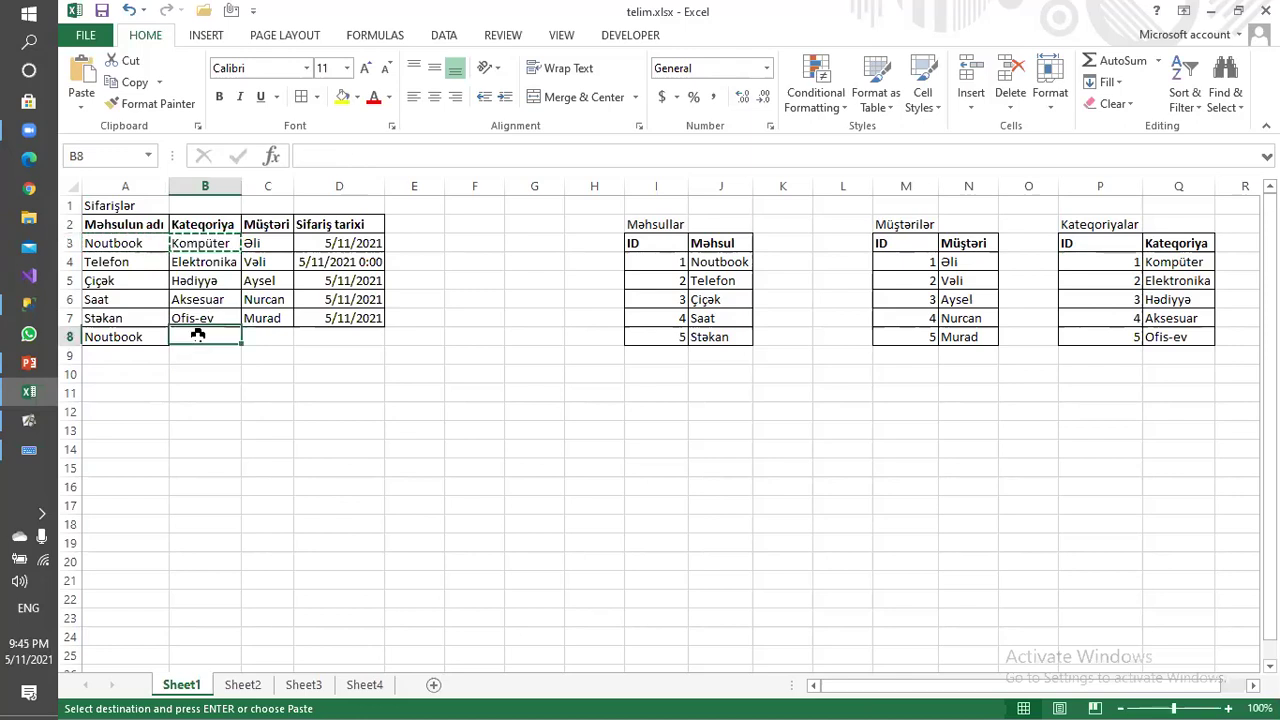
key(ctrl+v)
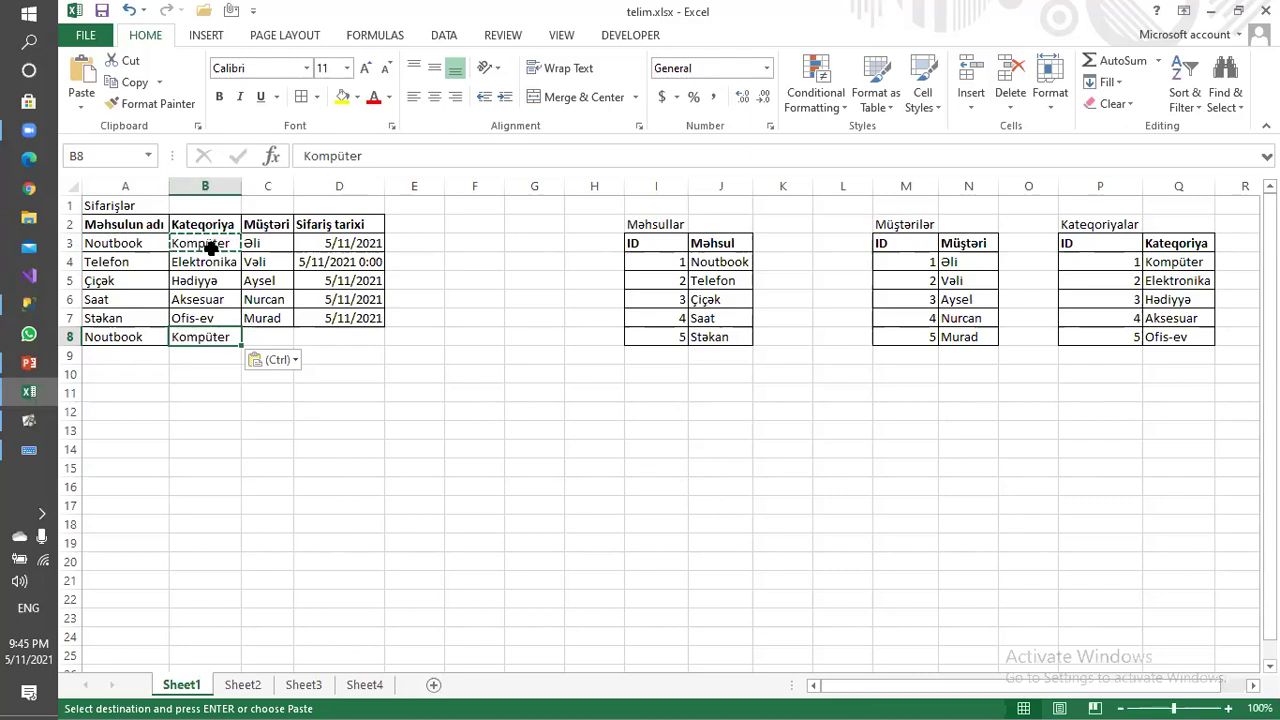
Misspell the category in B8 as Kompter, compare it with the first order's product and category, and undo the misspelling.
double_click(205, 337)
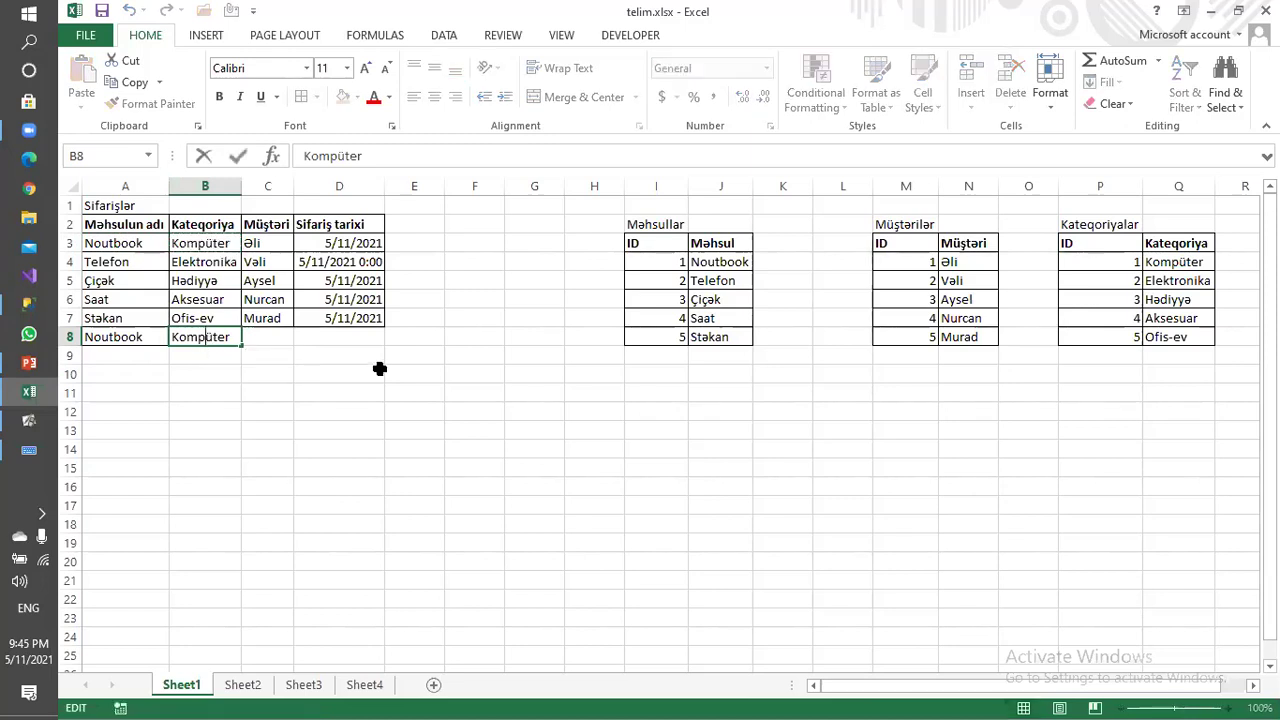
key(BackSpace)
key(Return)
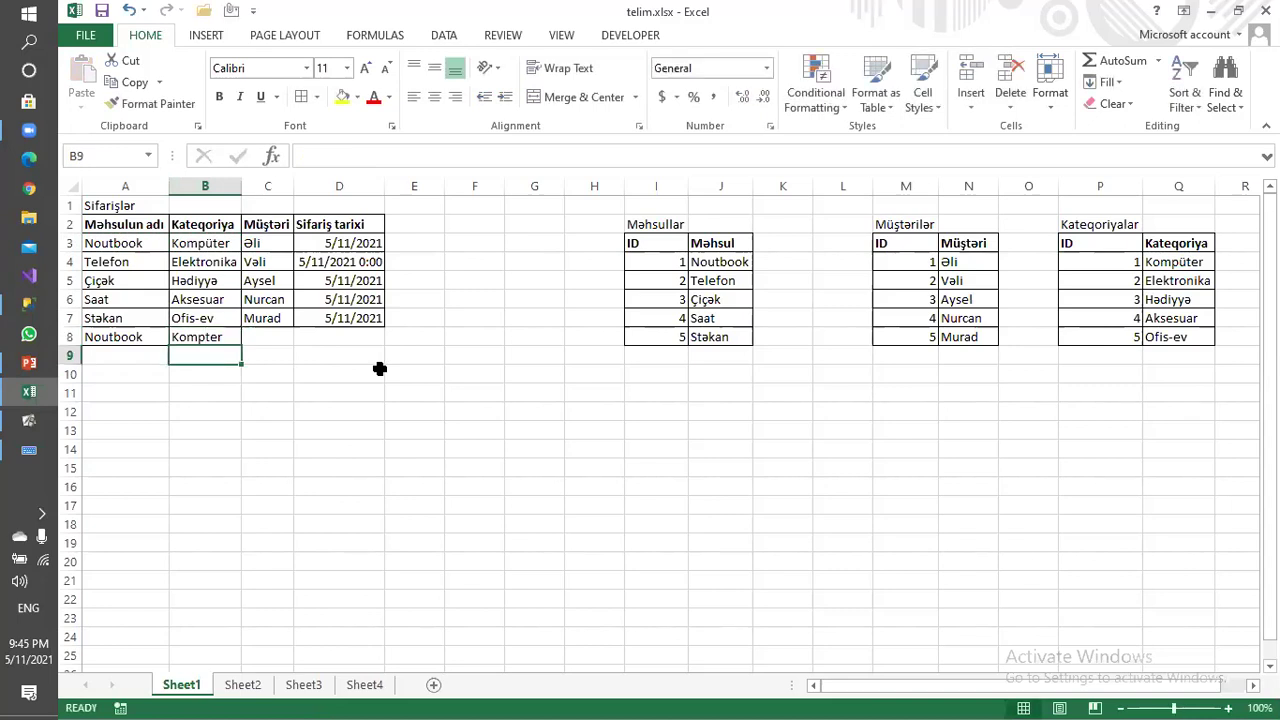
click(198, 338)
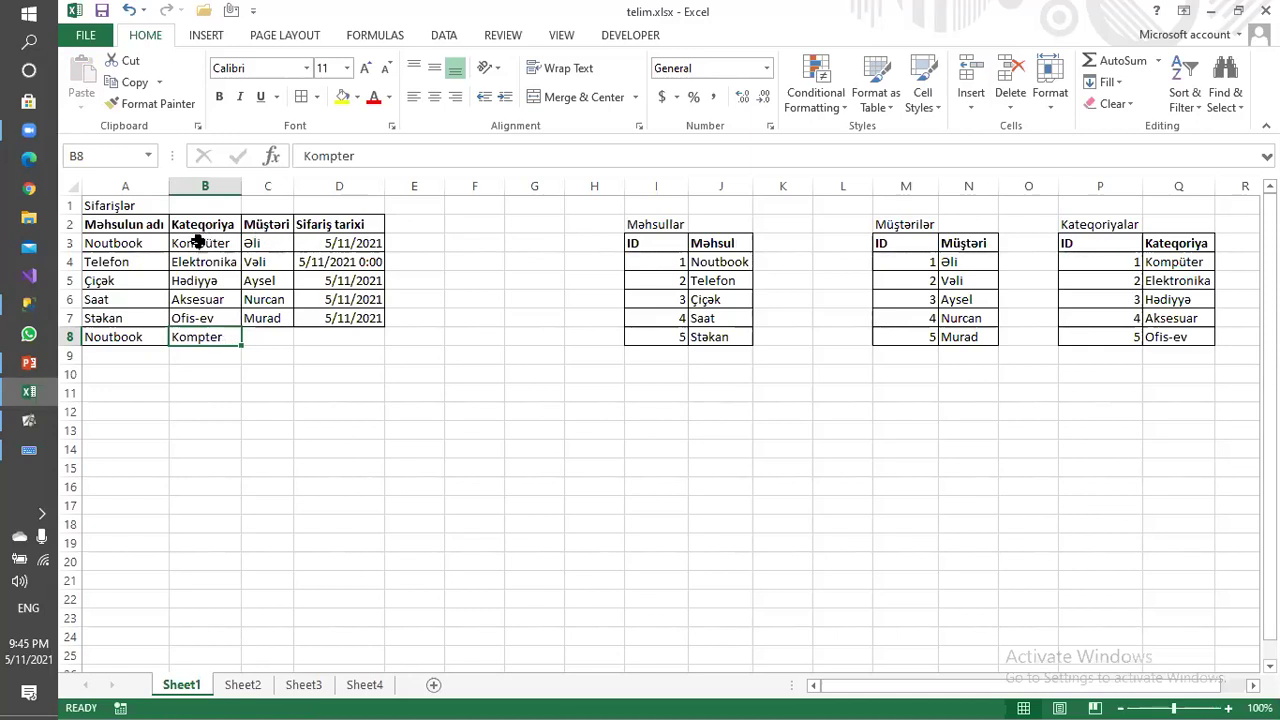
click(124, 246)
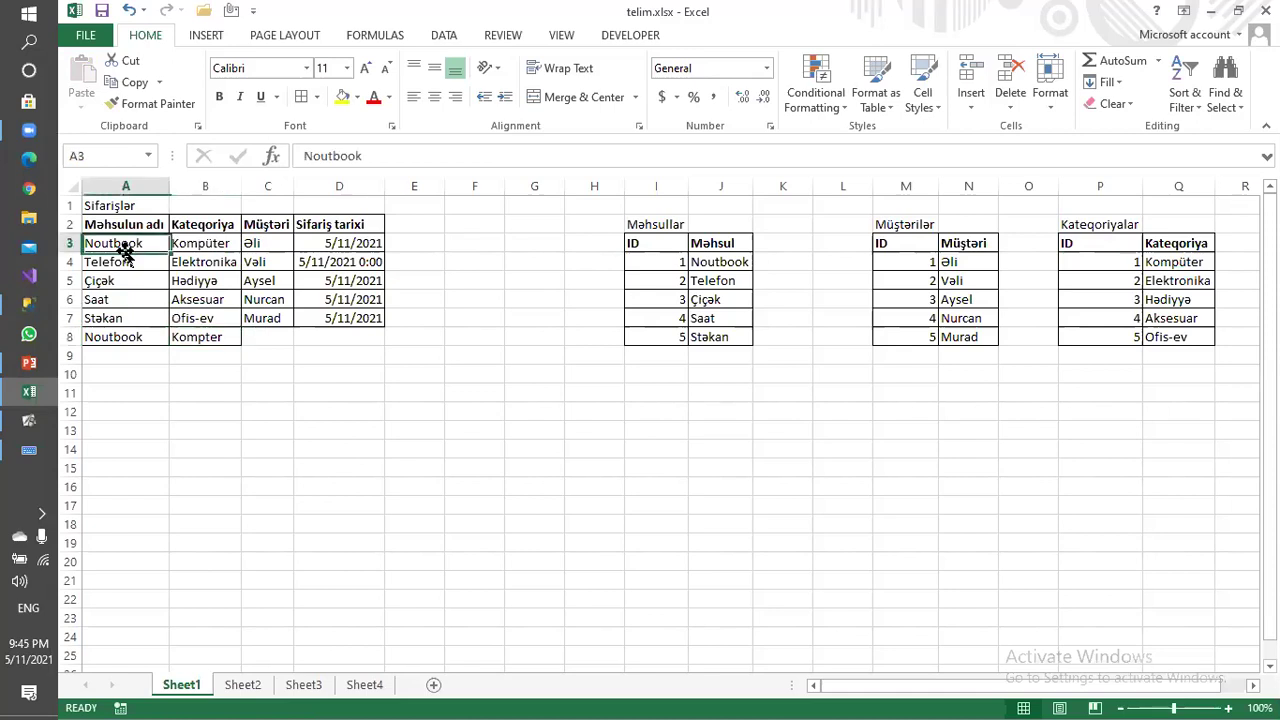
click(208, 243)
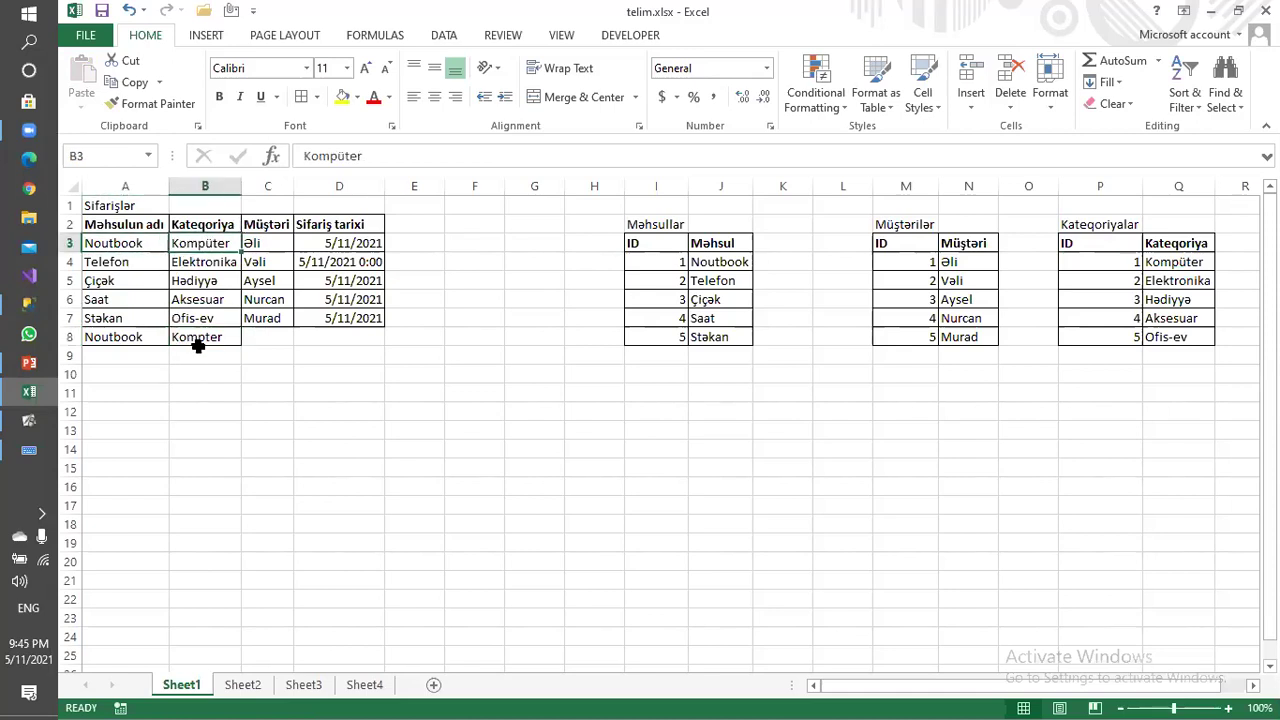
drag(203, 352, 203, 350)
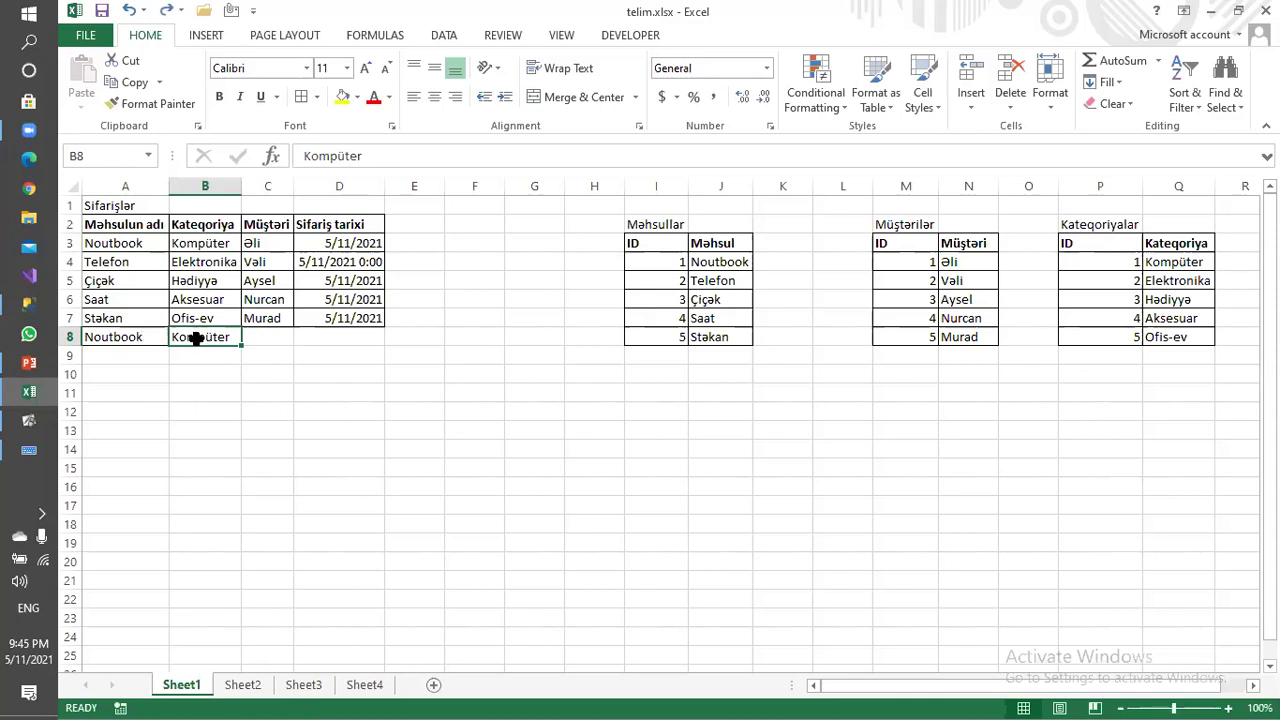
Compare the product, category, customer and order date cells of the first order in row 3 with row 8.
click(132, 338)
click(183, 339)
drag(145, 244, 206, 243)
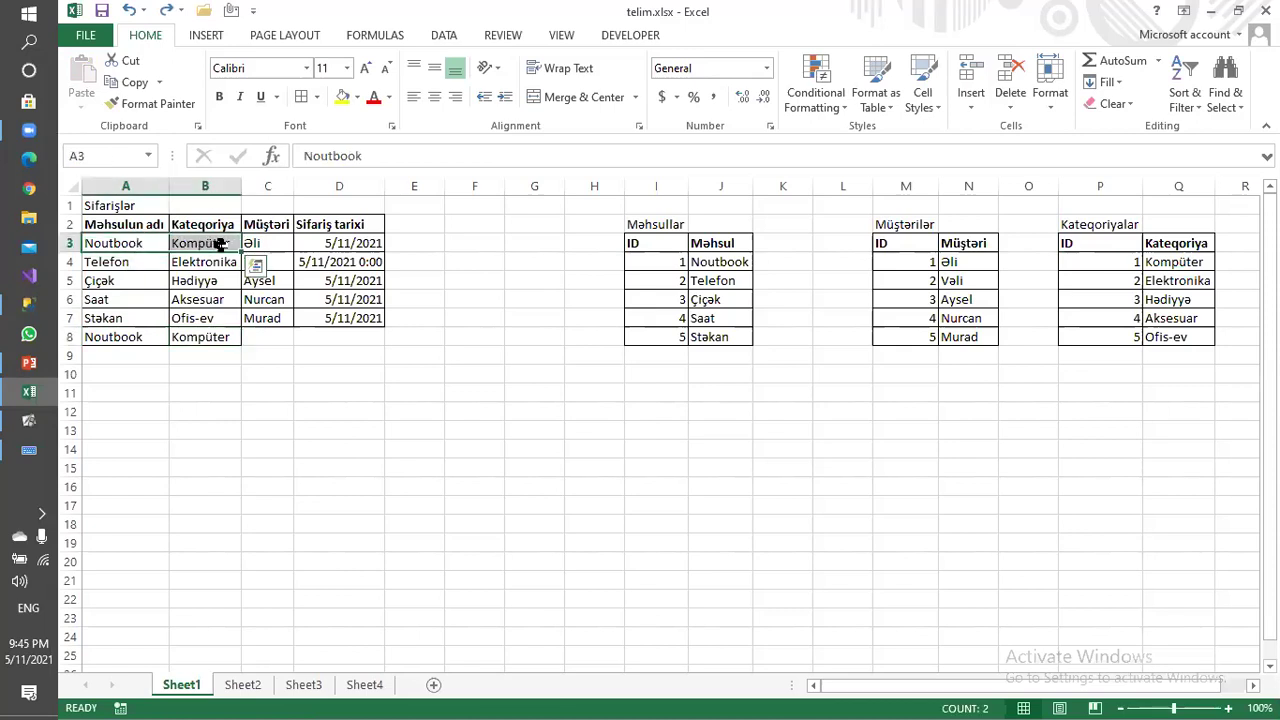
click(257, 243)
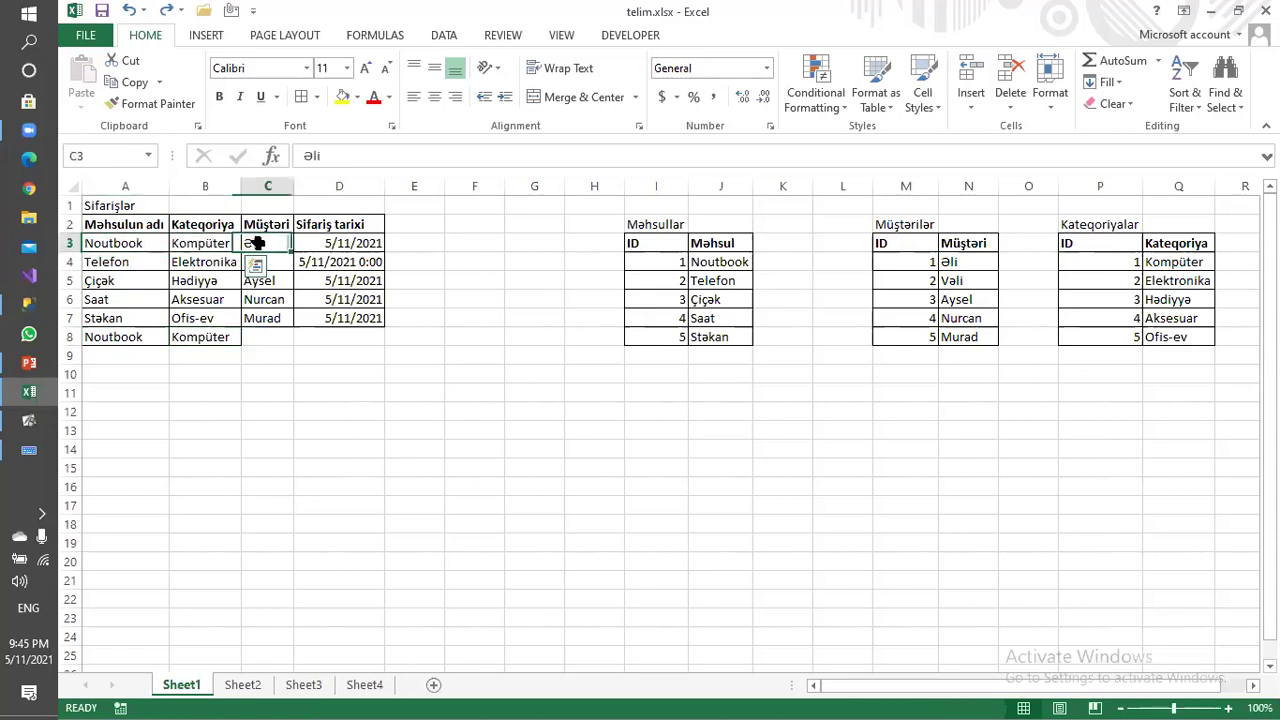
click(329, 243)
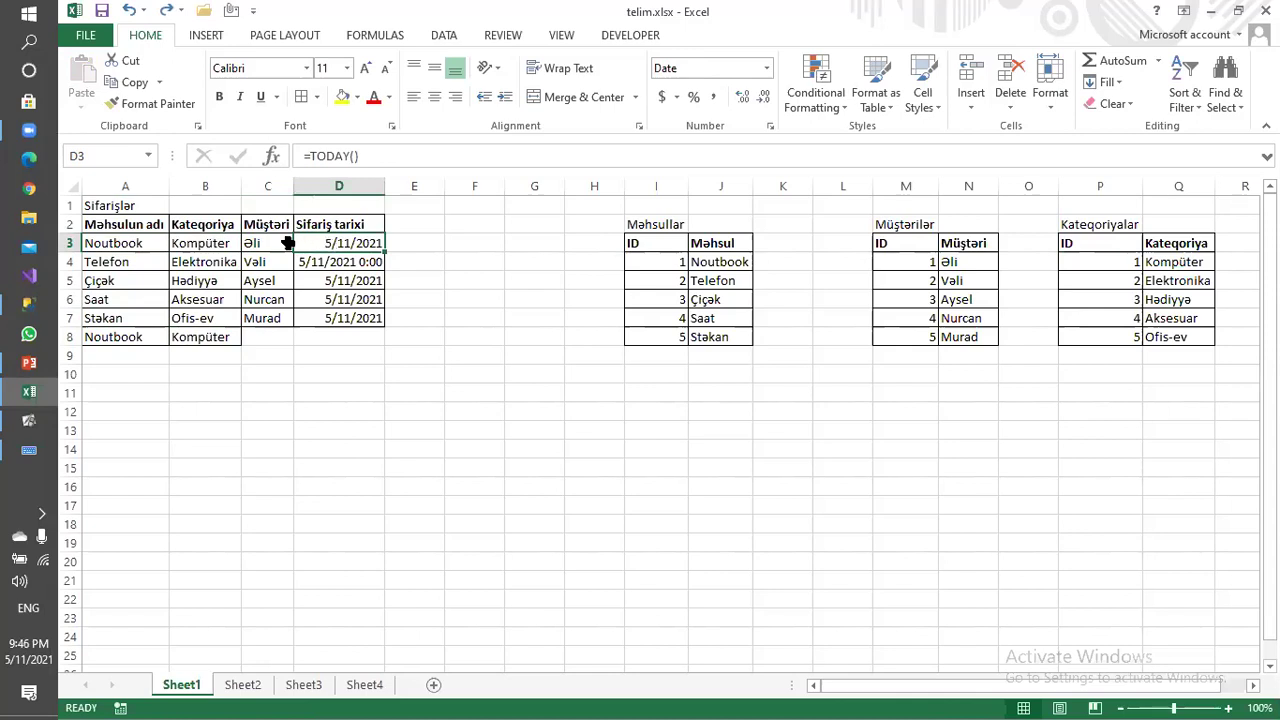
click(258, 340)
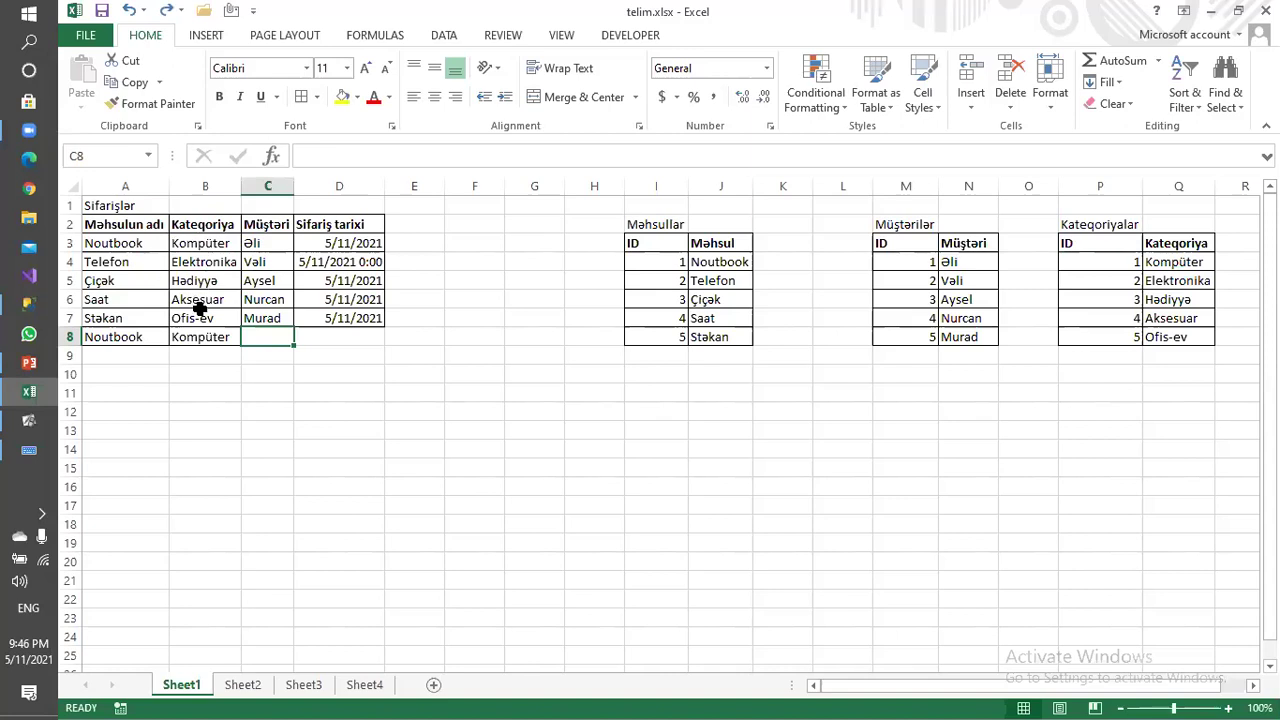
click(216, 243)
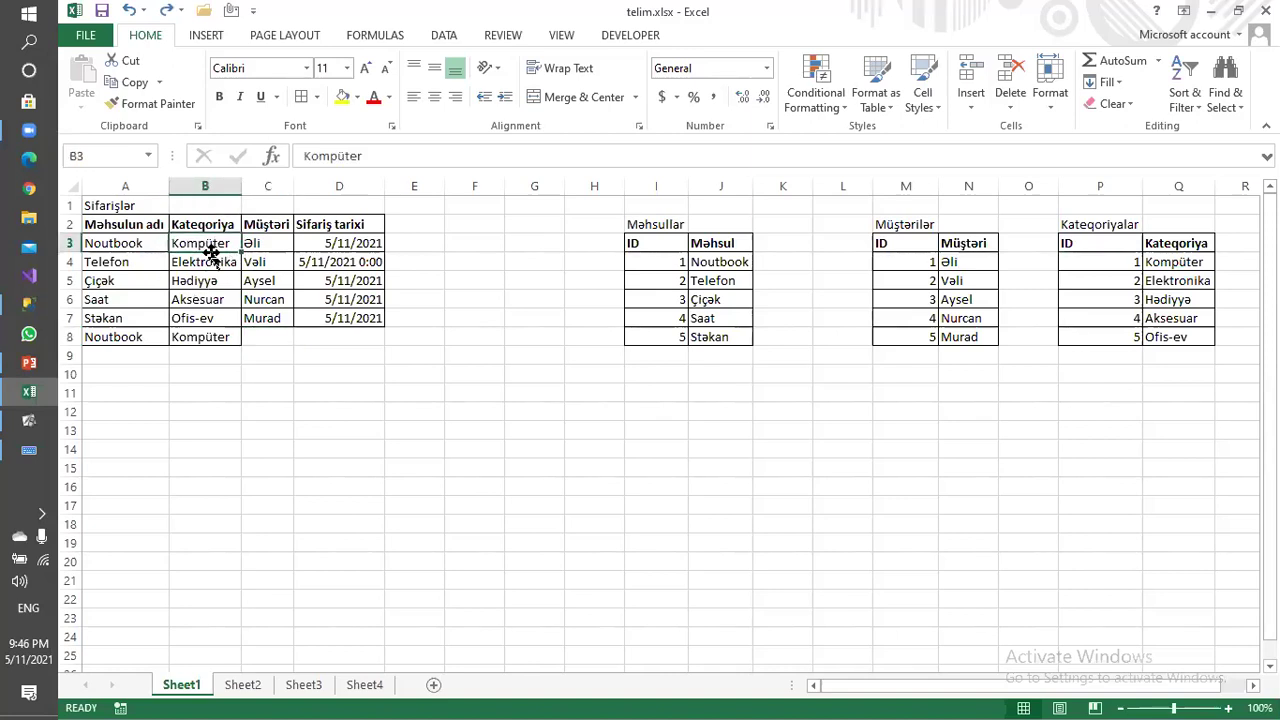
Enter the note "primary key" in cell B12 below the Sifarişlər table.
click(213, 405)
text(primary)
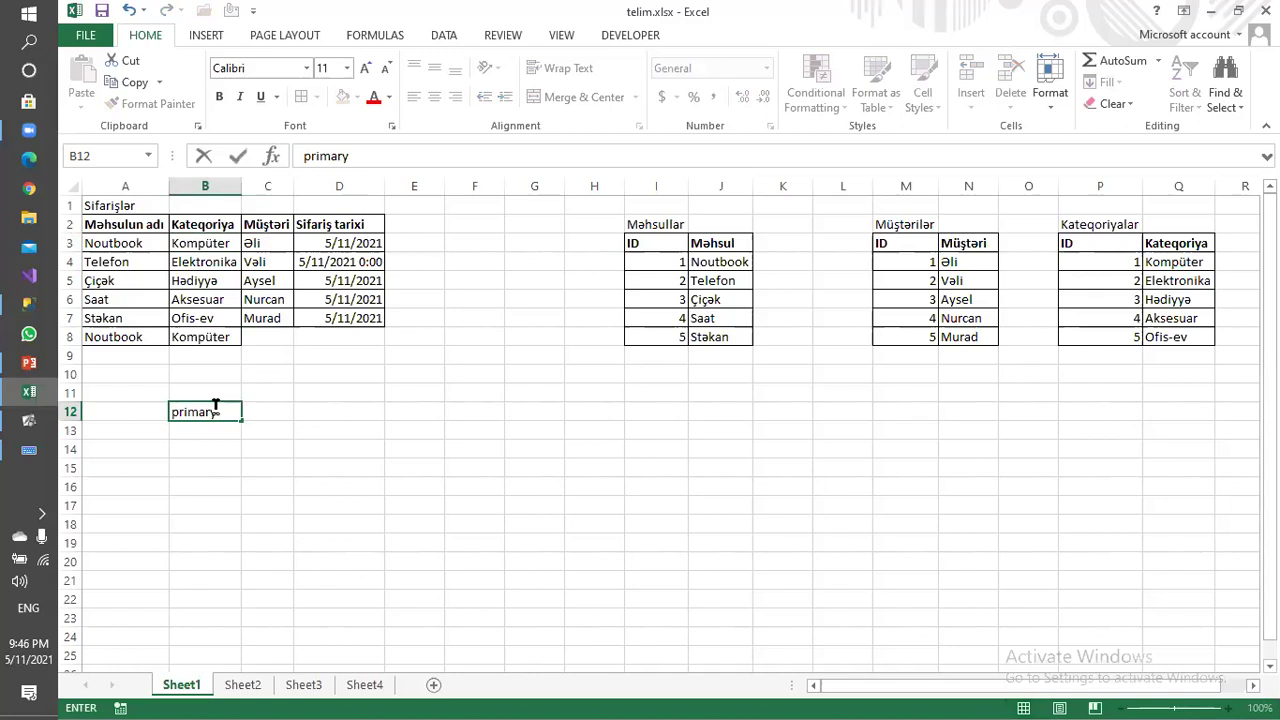
key(Return)
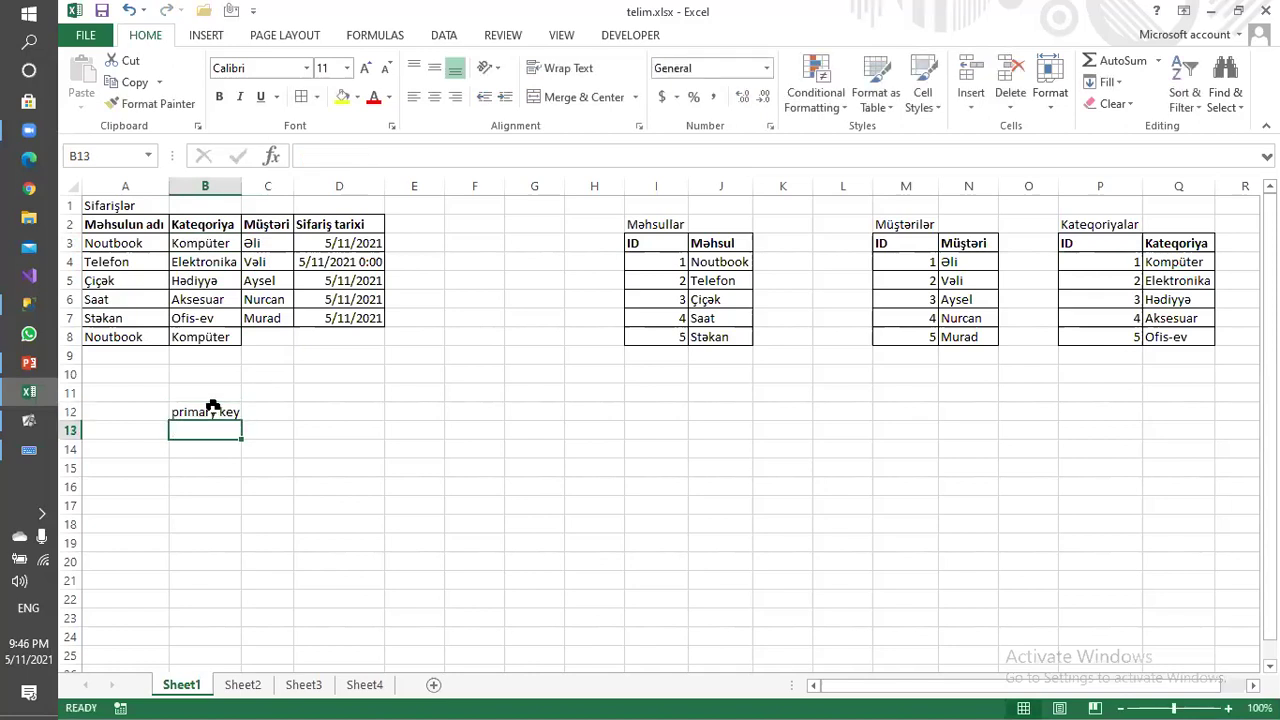
click(213, 405)
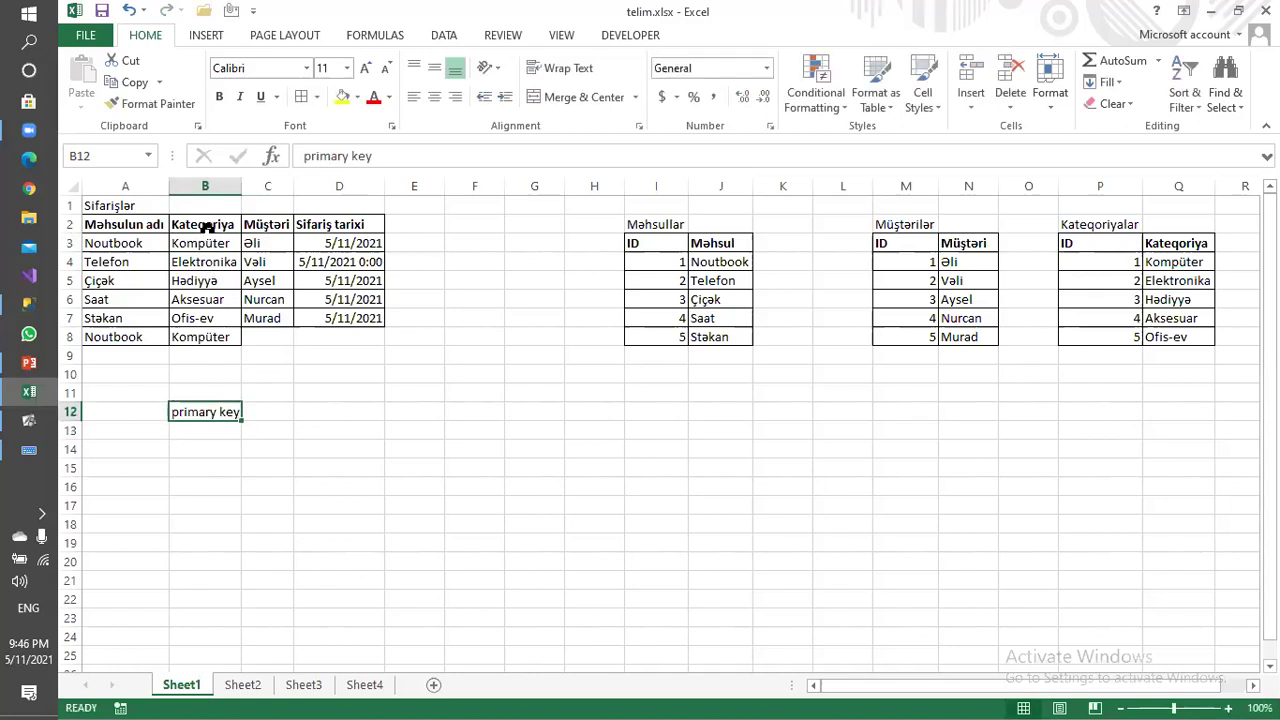
Compare the two Noutbook orders in rows 3 and 8 and return to the primary key note.
drag(117, 245, 337, 246)
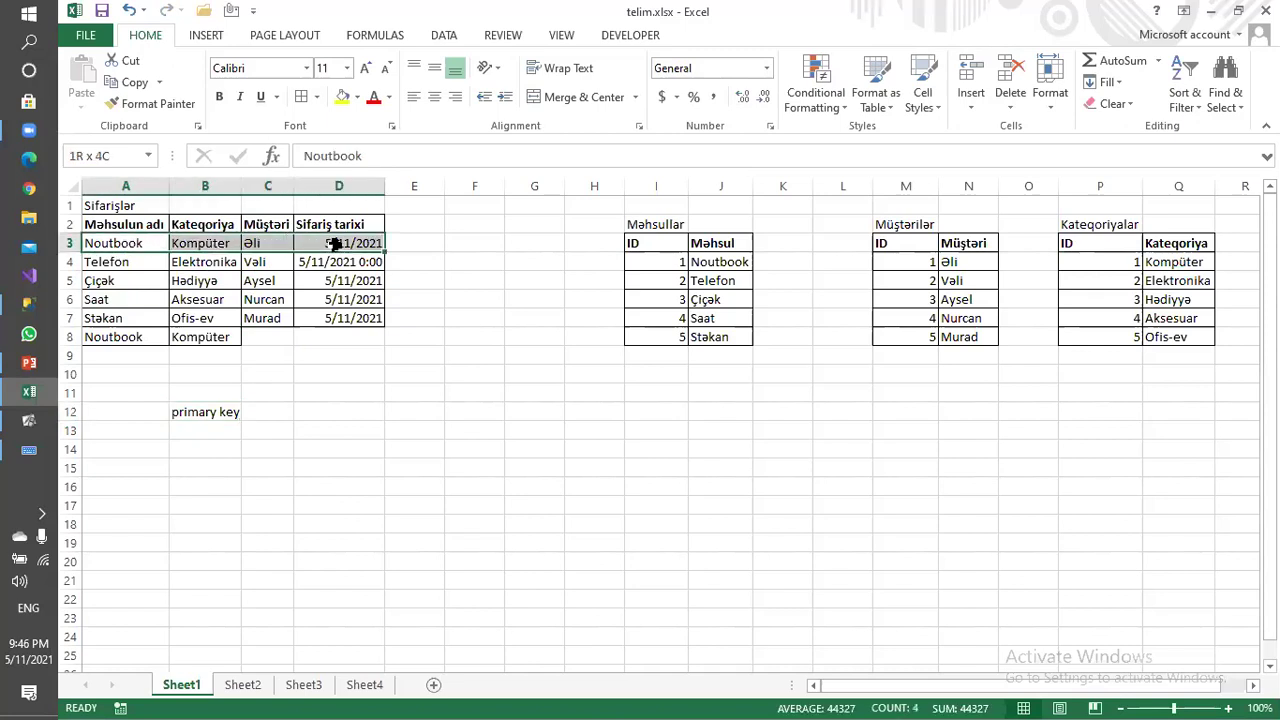
drag(130, 341, 289, 337)
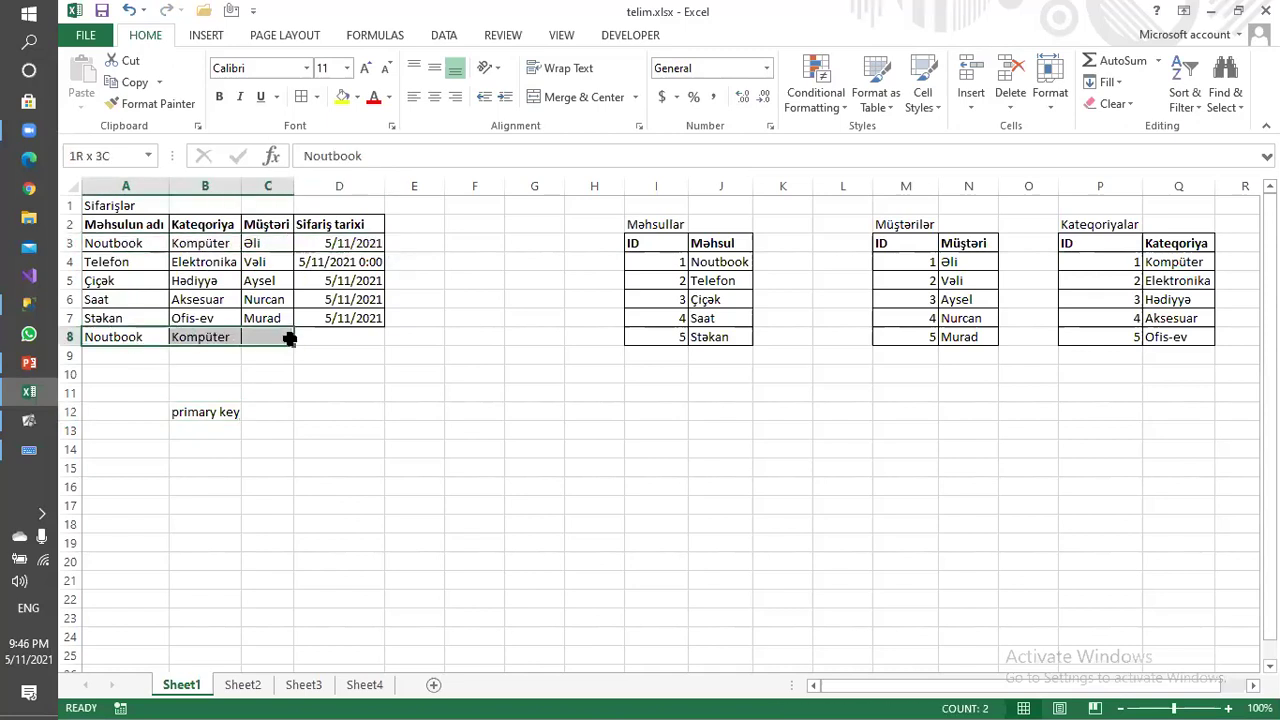
click(229, 414)
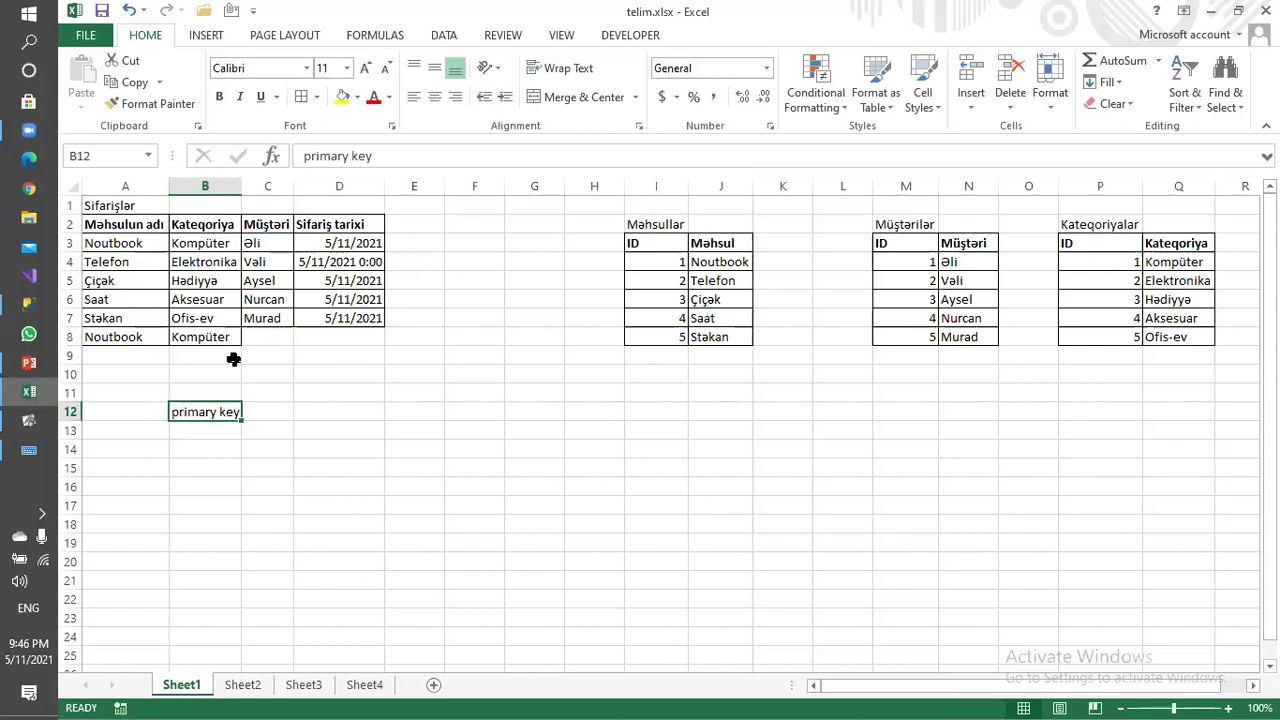
Review the Sifarişlər orders and the primary key note alongside the Məhsullar, Müştərilər and Kateqoriyalar tables.
click(177, 226)
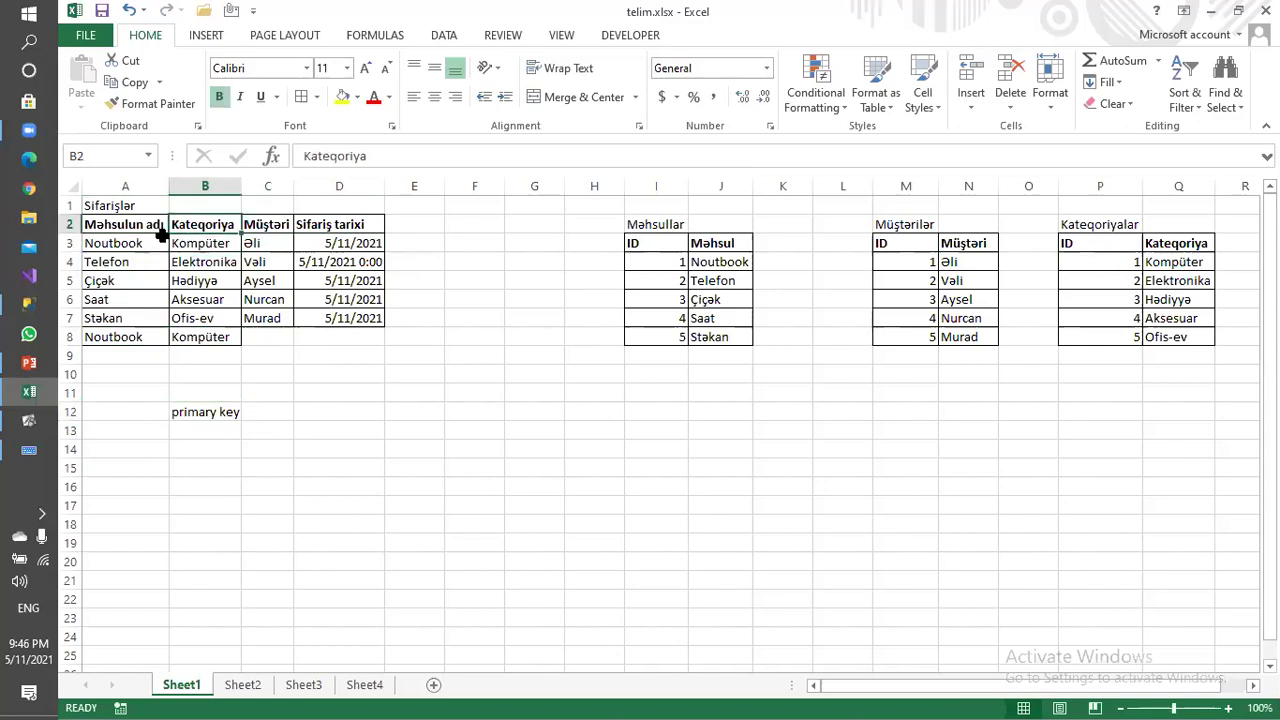
click(254, 262)
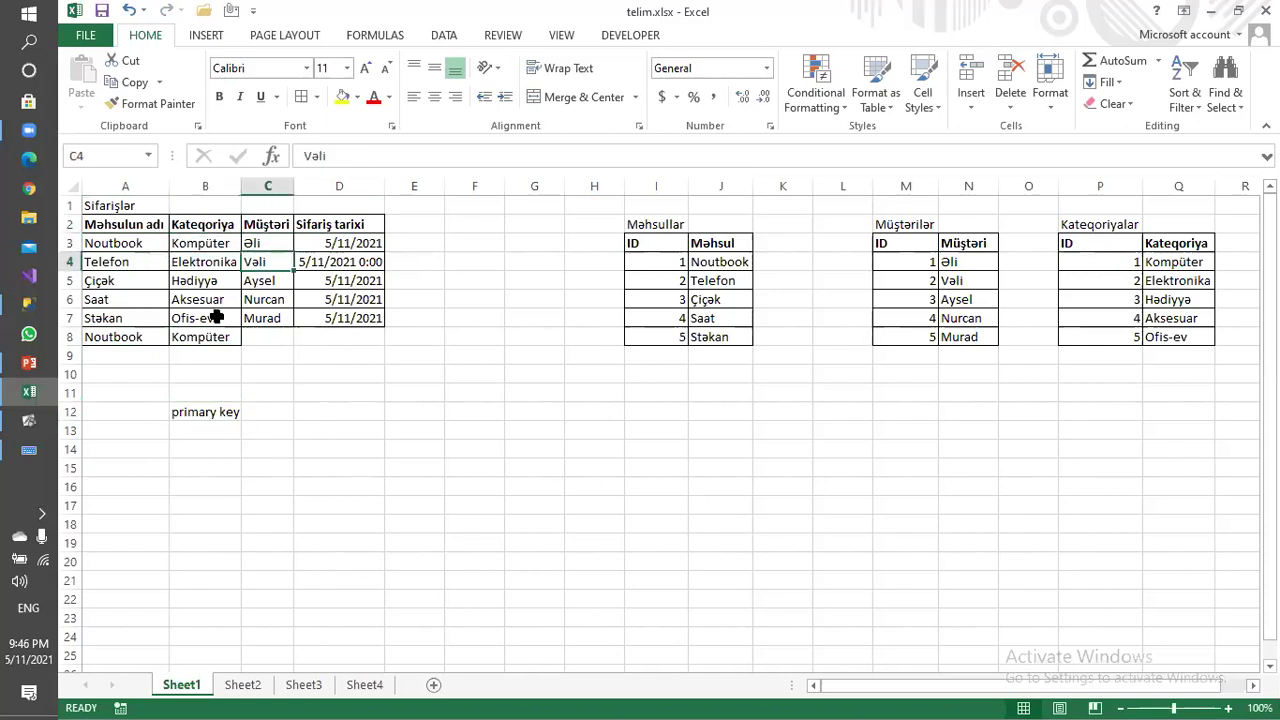
click(195, 320)
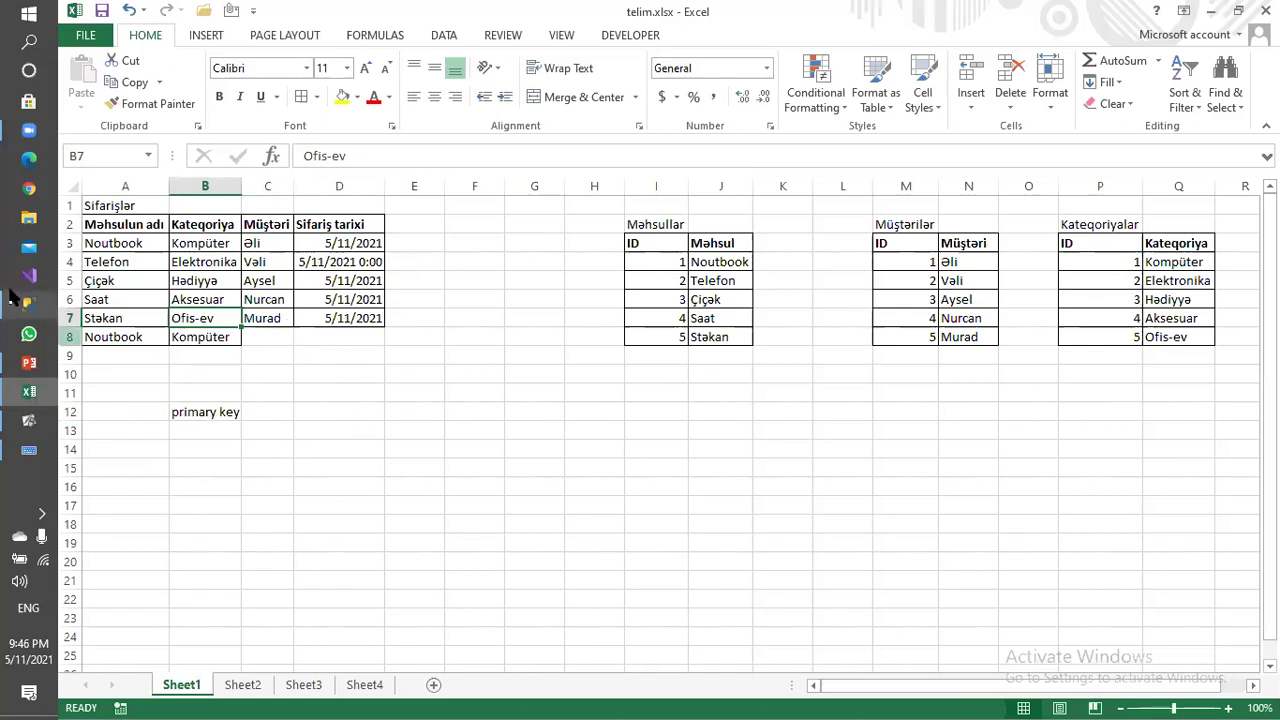
click(208, 413)
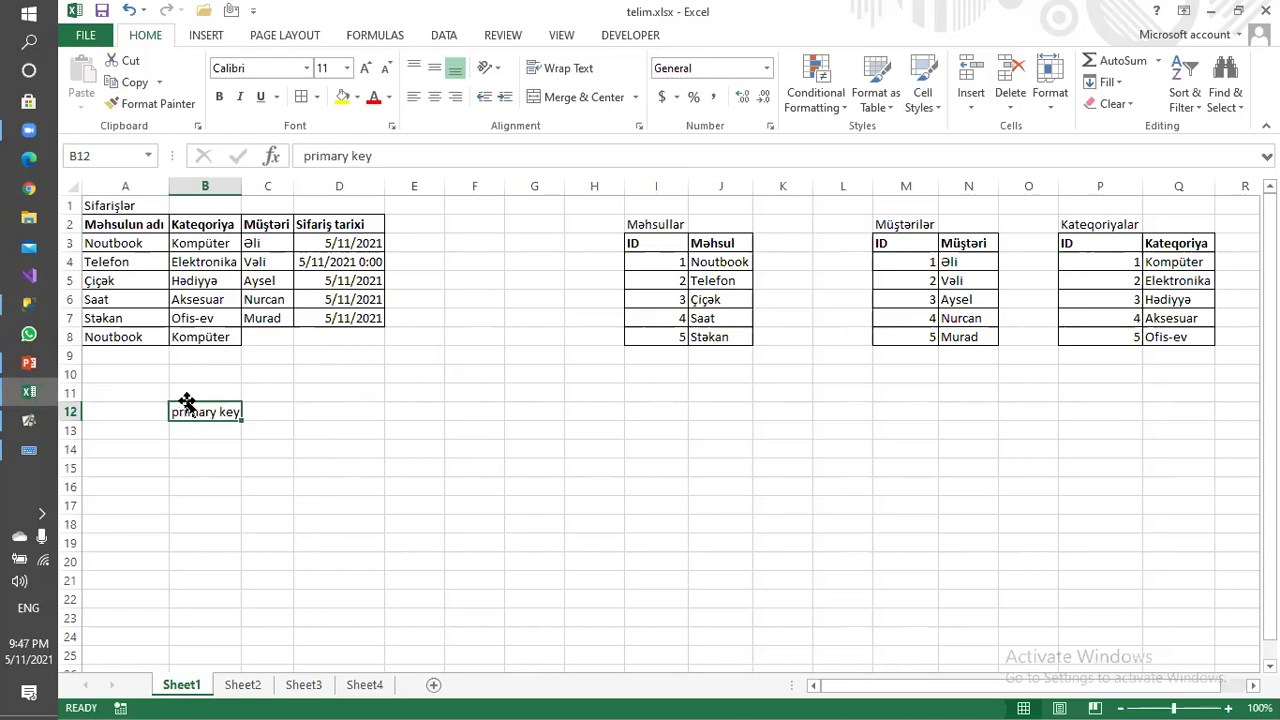
drag(140, 246, 378, 360)
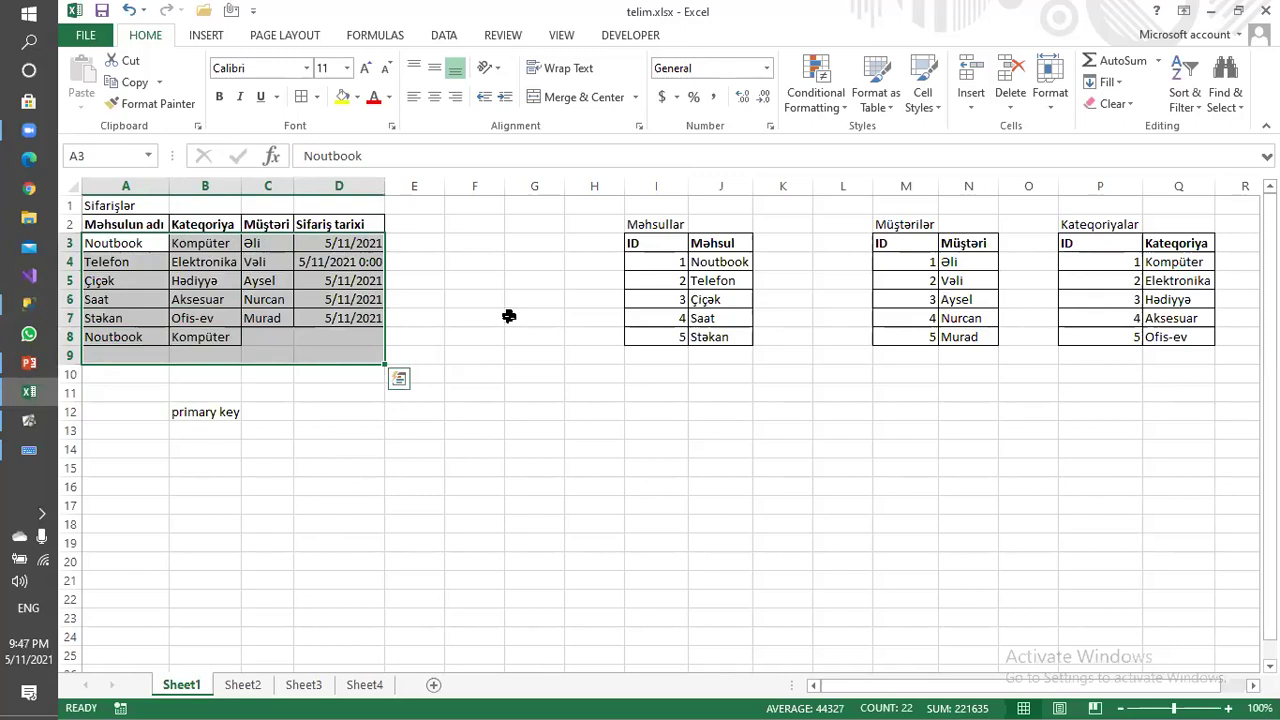
click(346, 265)
click(198, 251)
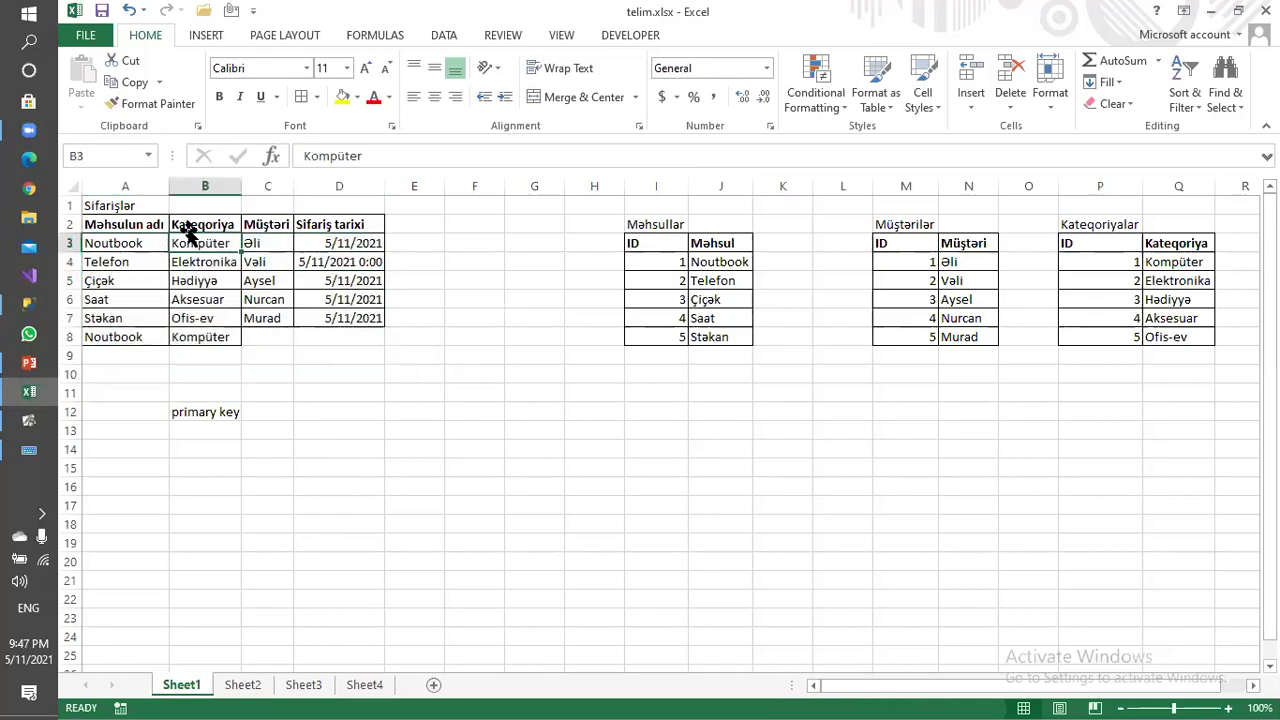
drag(604, 217, 1213, 397)
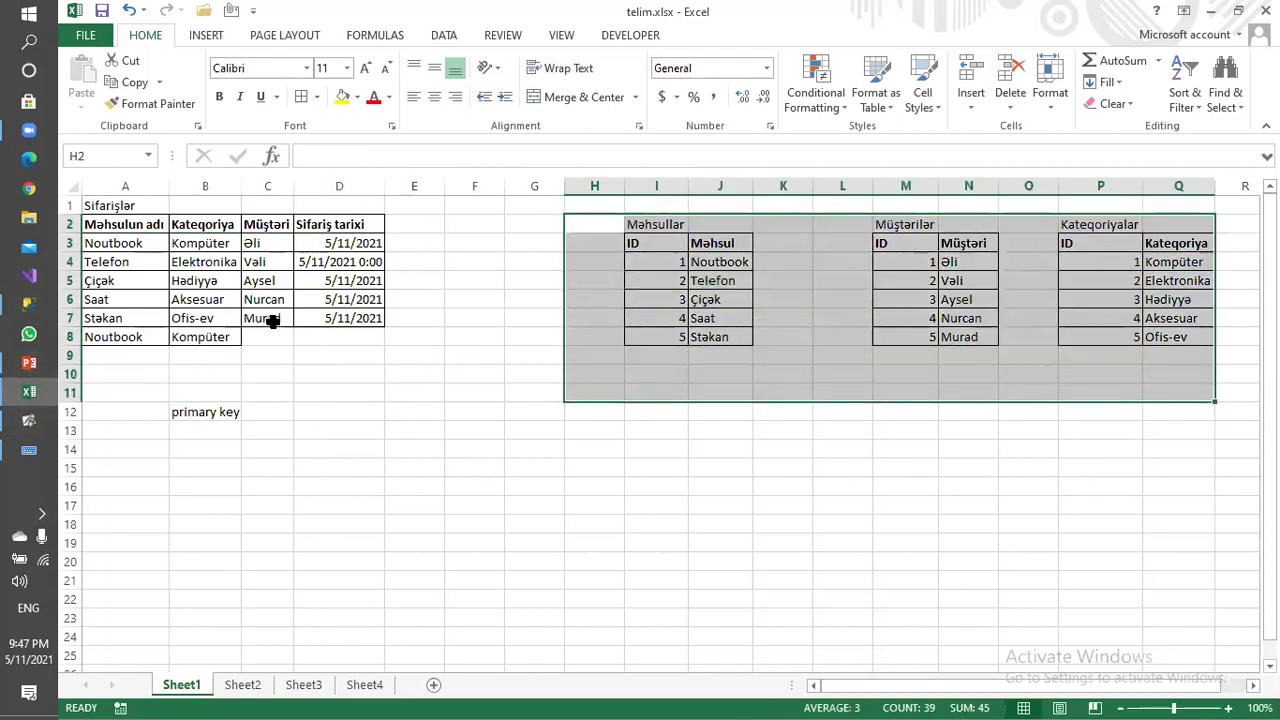
click(628, 263)
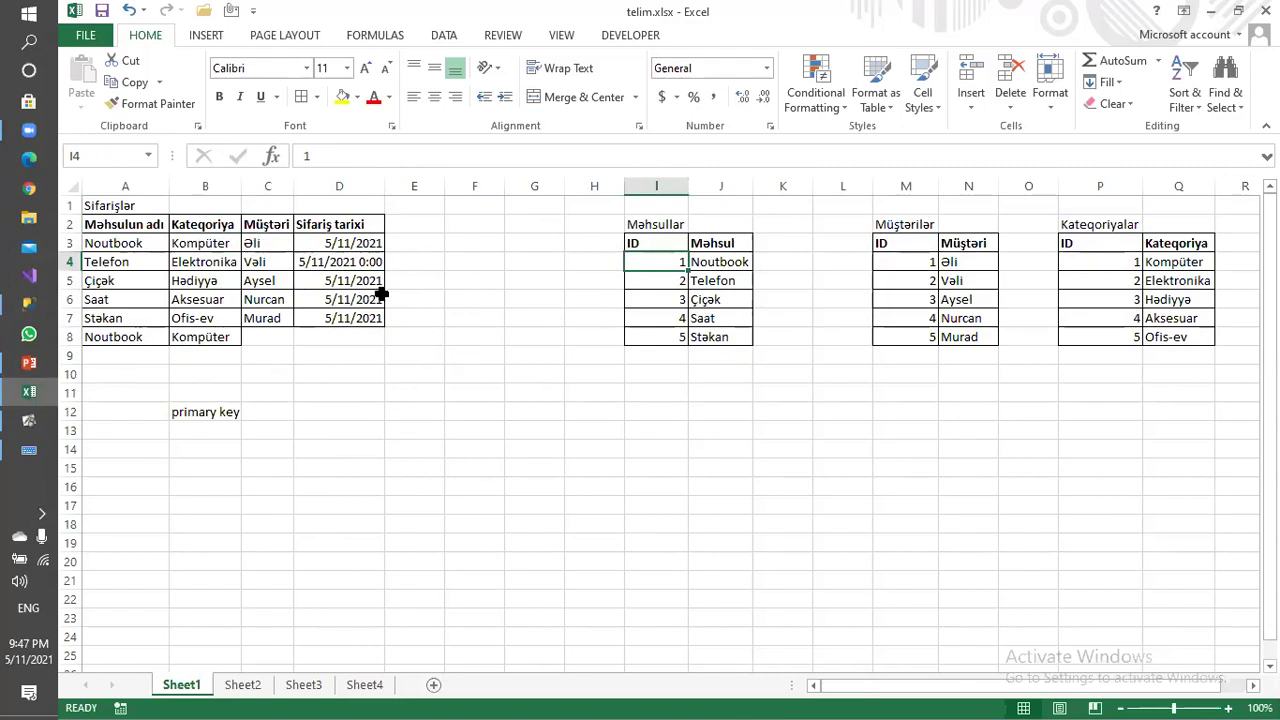
Examine the order date, product, category and customer columns of the Sifarişlər table one by one.
click(330, 186)
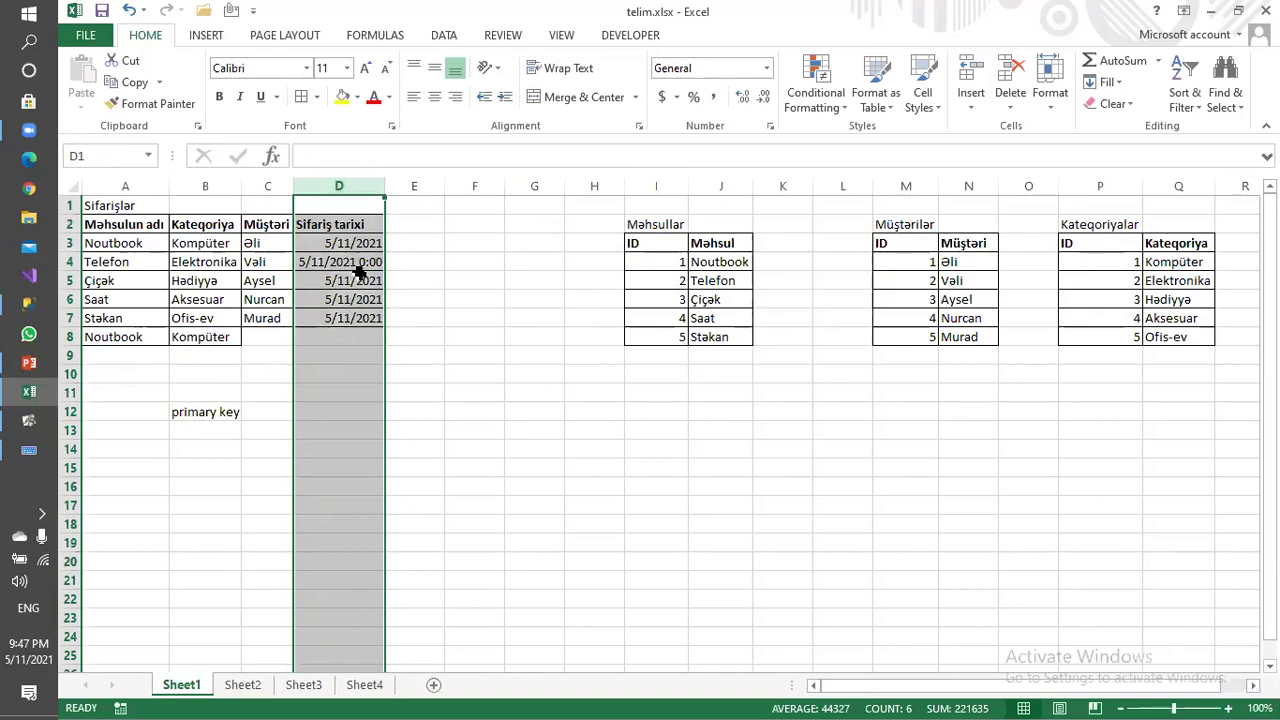
click(347, 337)
click(343, 184)
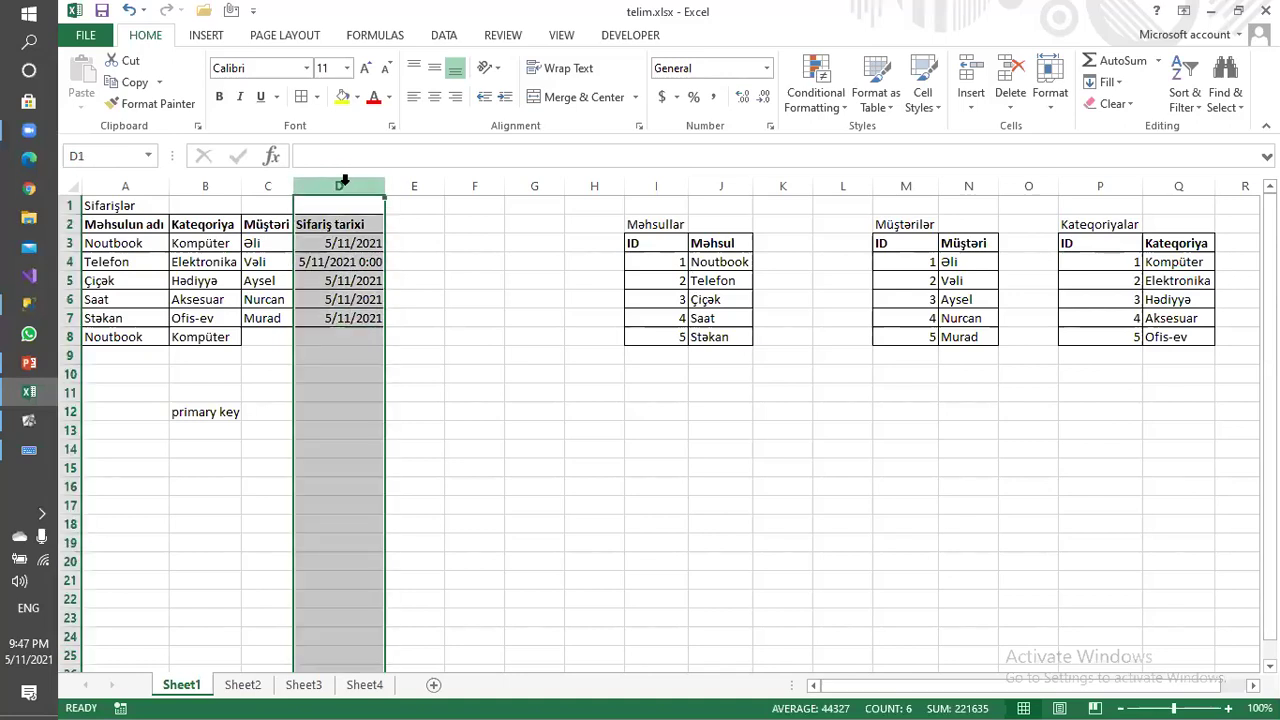
click(115, 190)
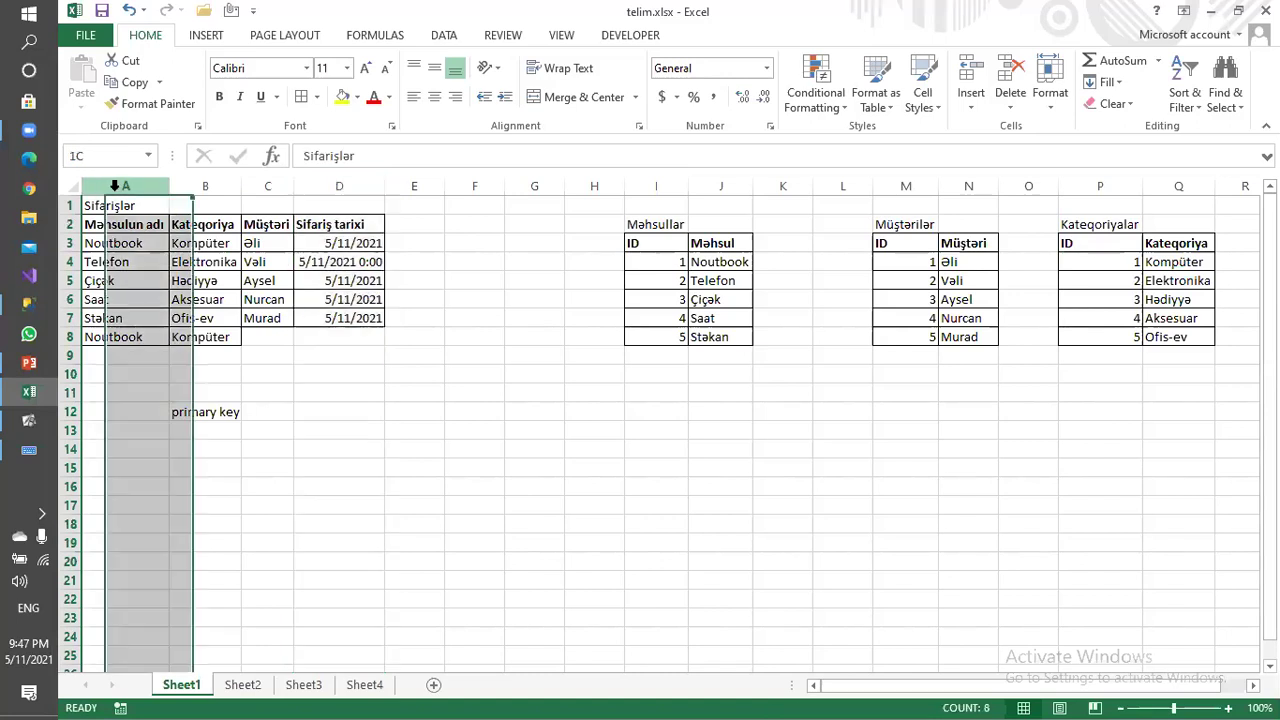
click(195, 186)
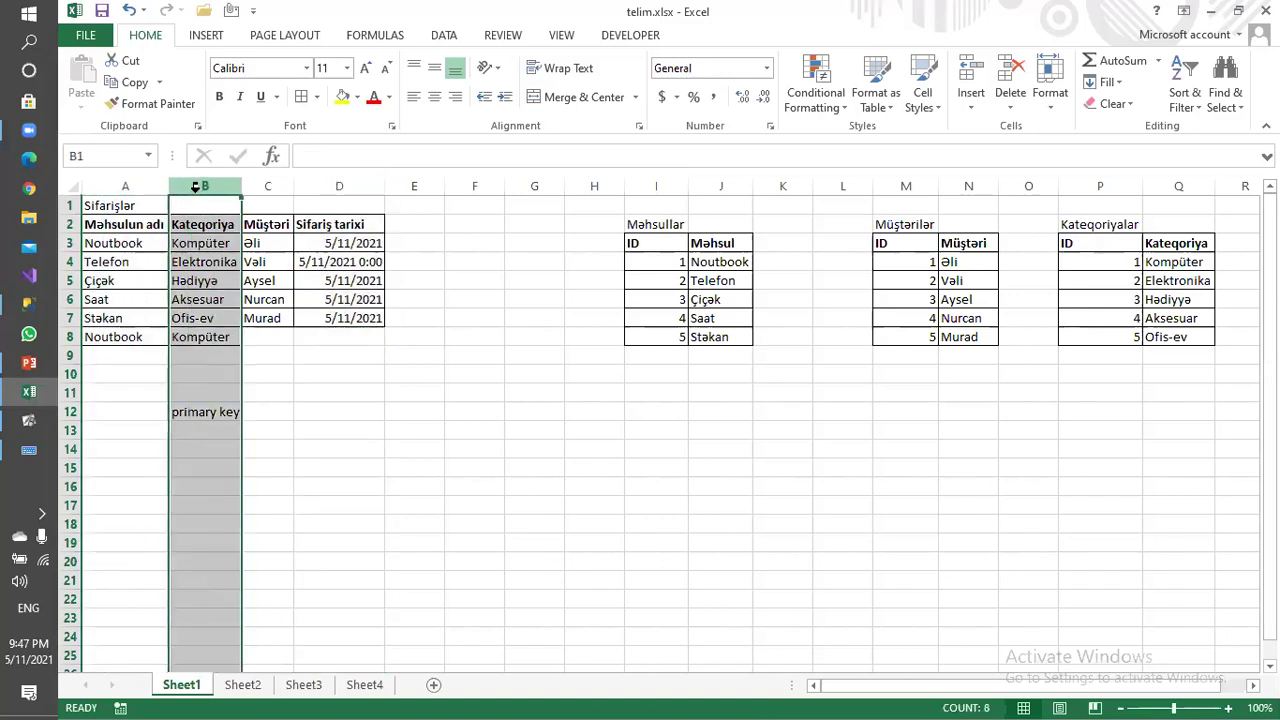
click(266, 191)
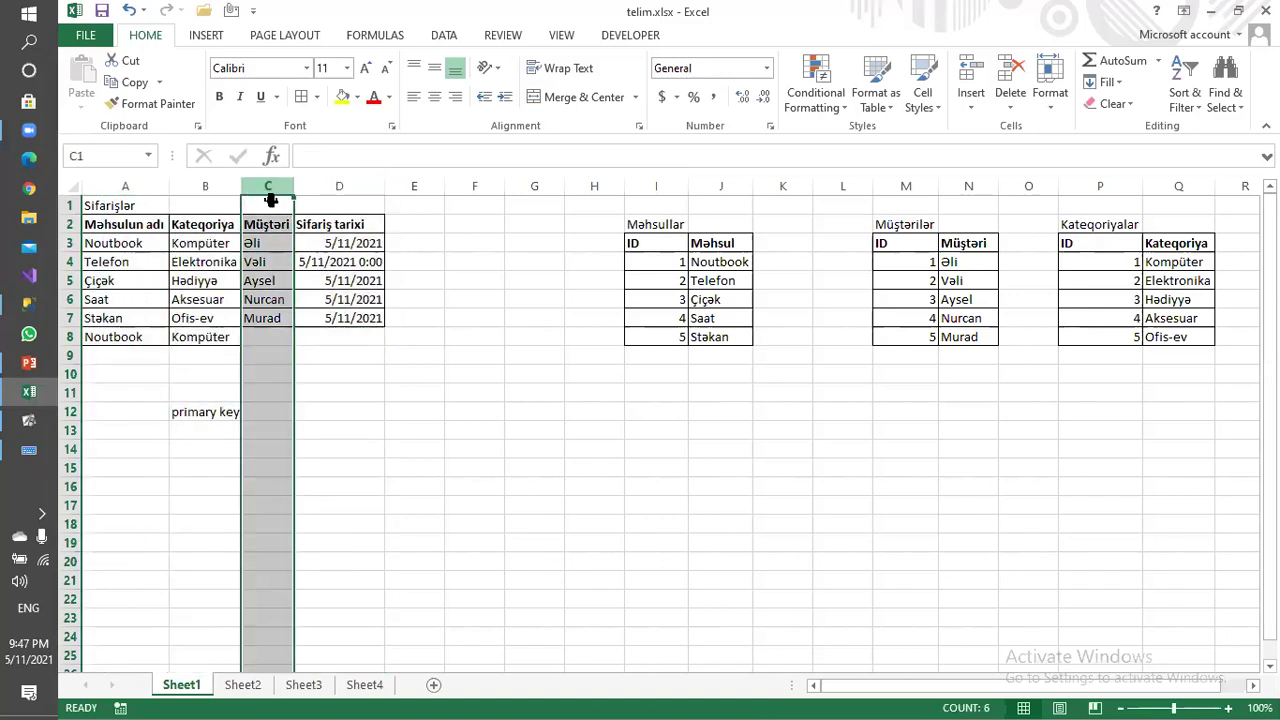
Examine how the ID column identifies each product in the Məhsullar table.
click(667, 186)
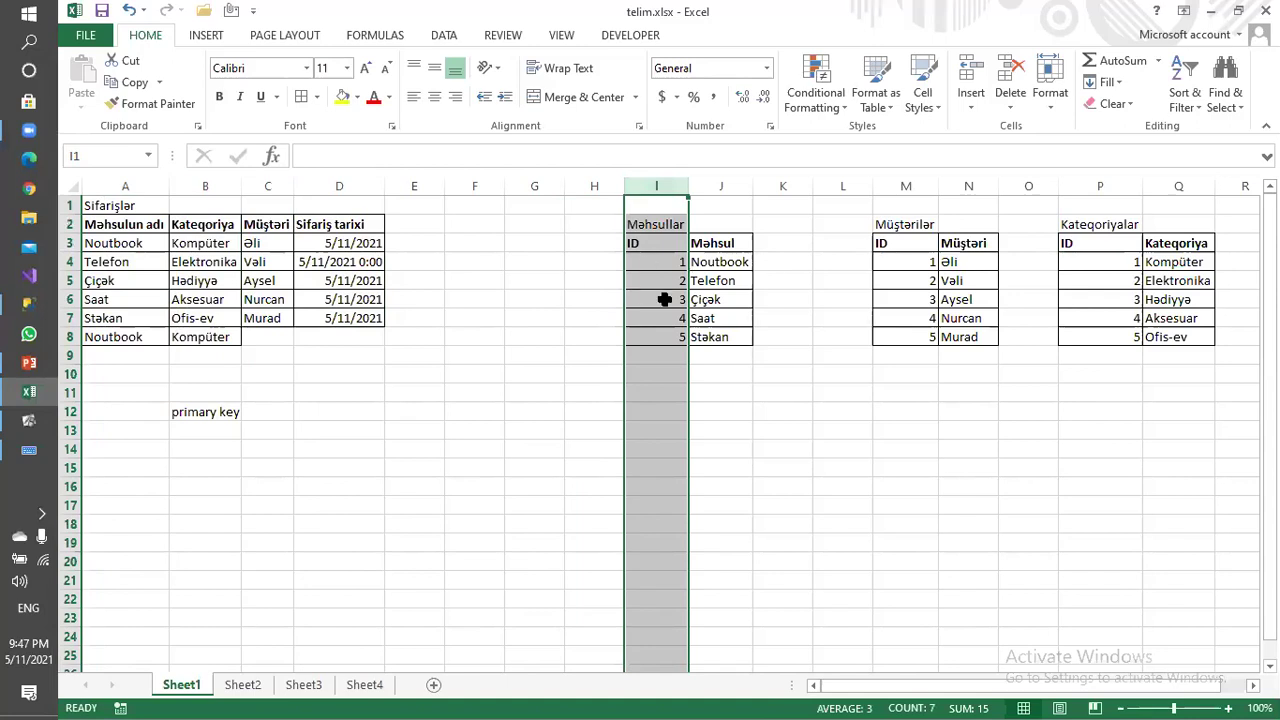
click(735, 186)
click(675, 186)
click(714, 264)
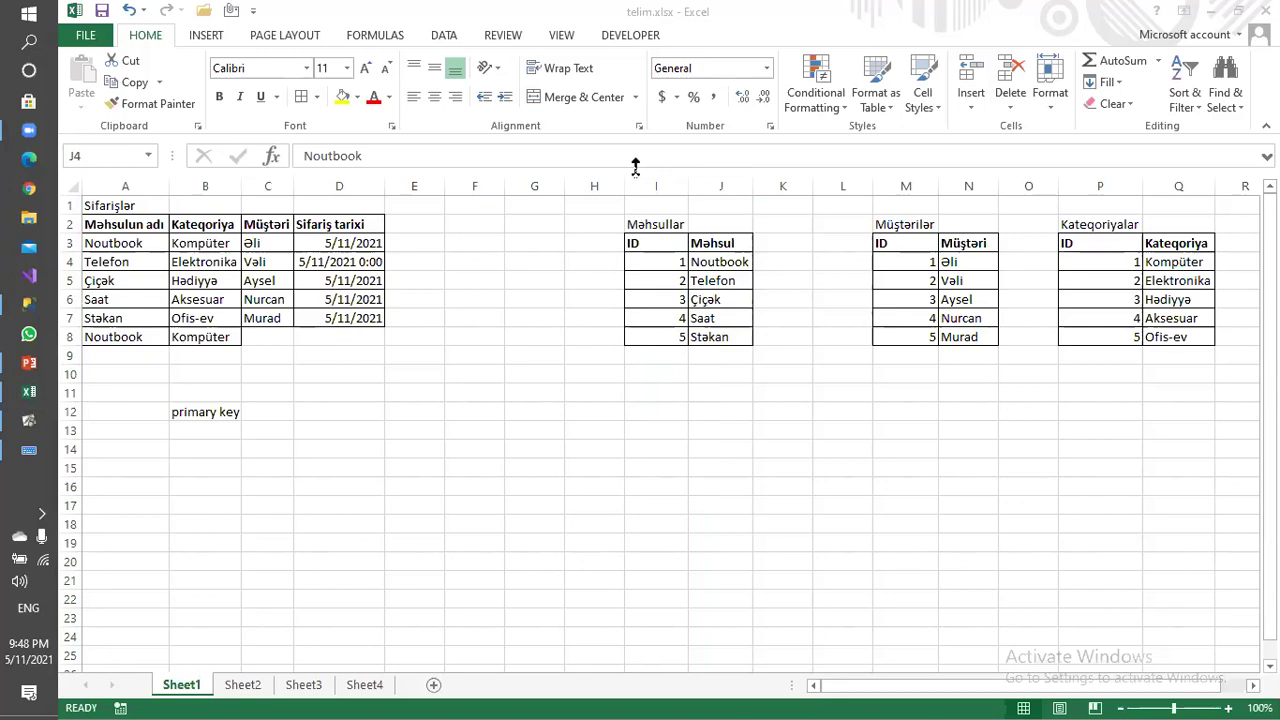
drag(605, 205, 785, 340)
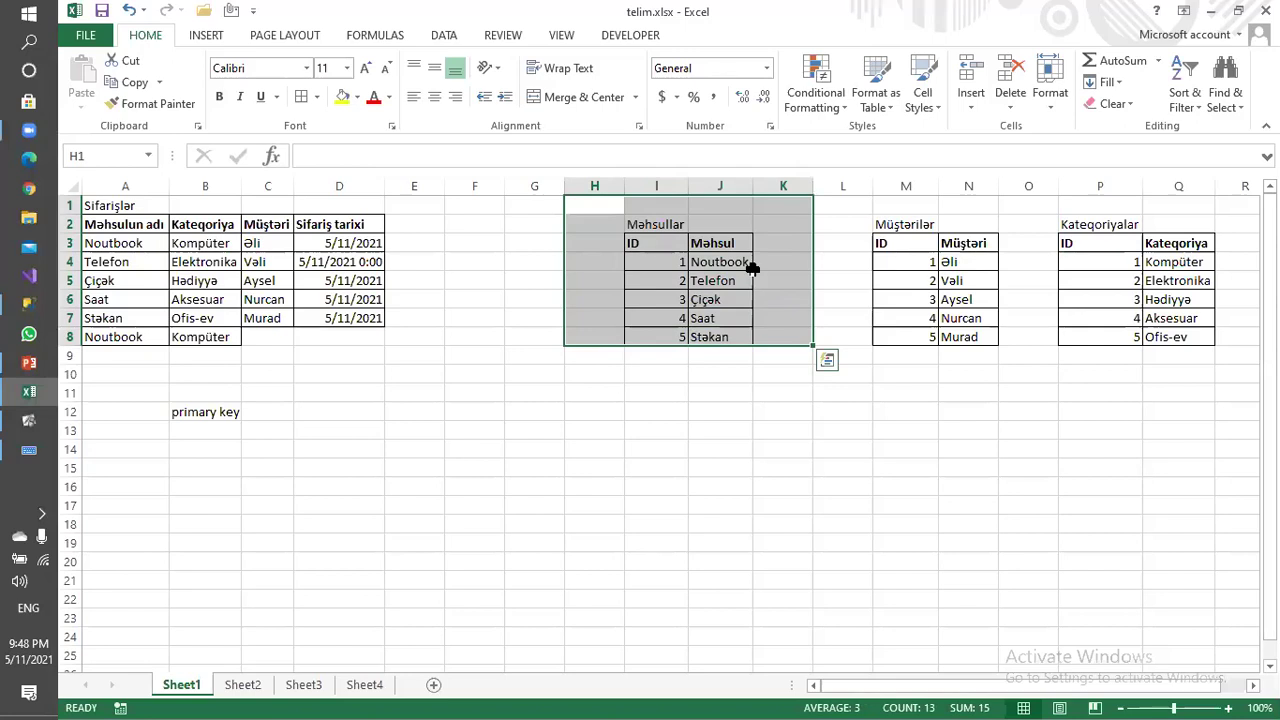
click(751, 265)
click(662, 315)
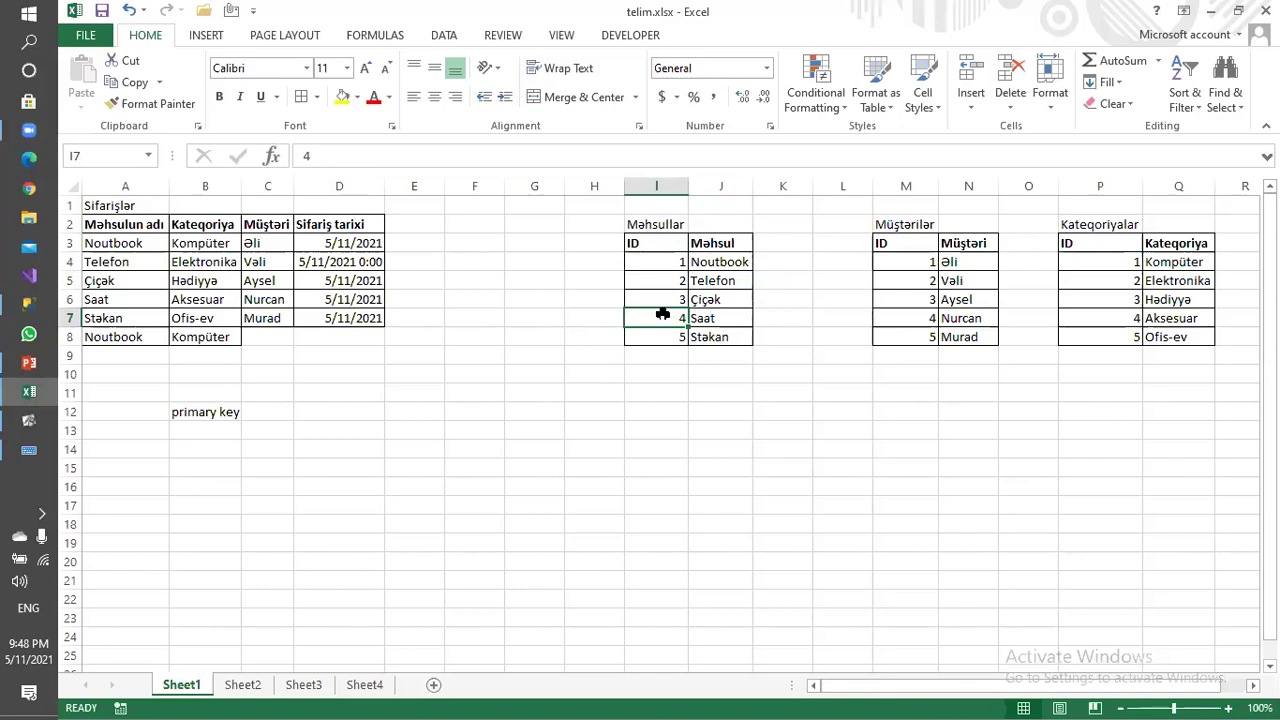
drag(631, 197, 735, 358)
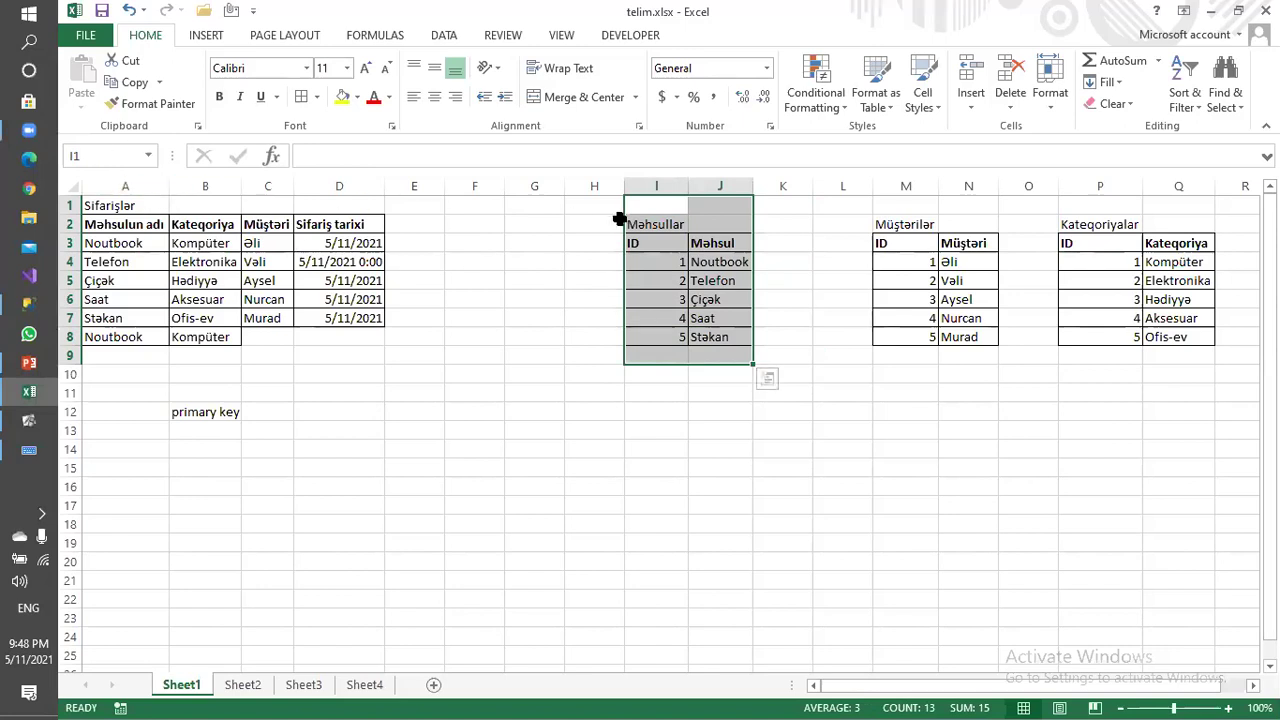
click(678, 206)
drag(666, 246, 659, 346)
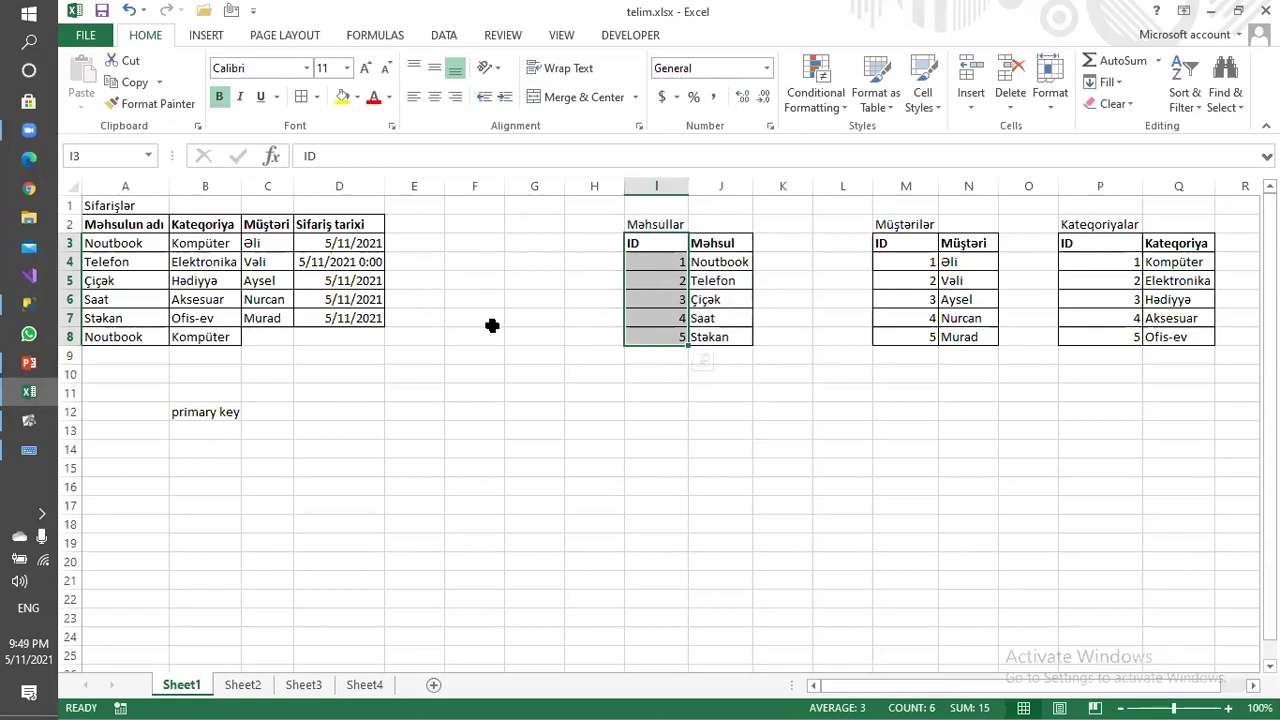
Compare the structure of the Məhsullar, Müştərilər and Kateqoriyalar tables by highlighting each in turn.
drag(656, 207, 746, 340)
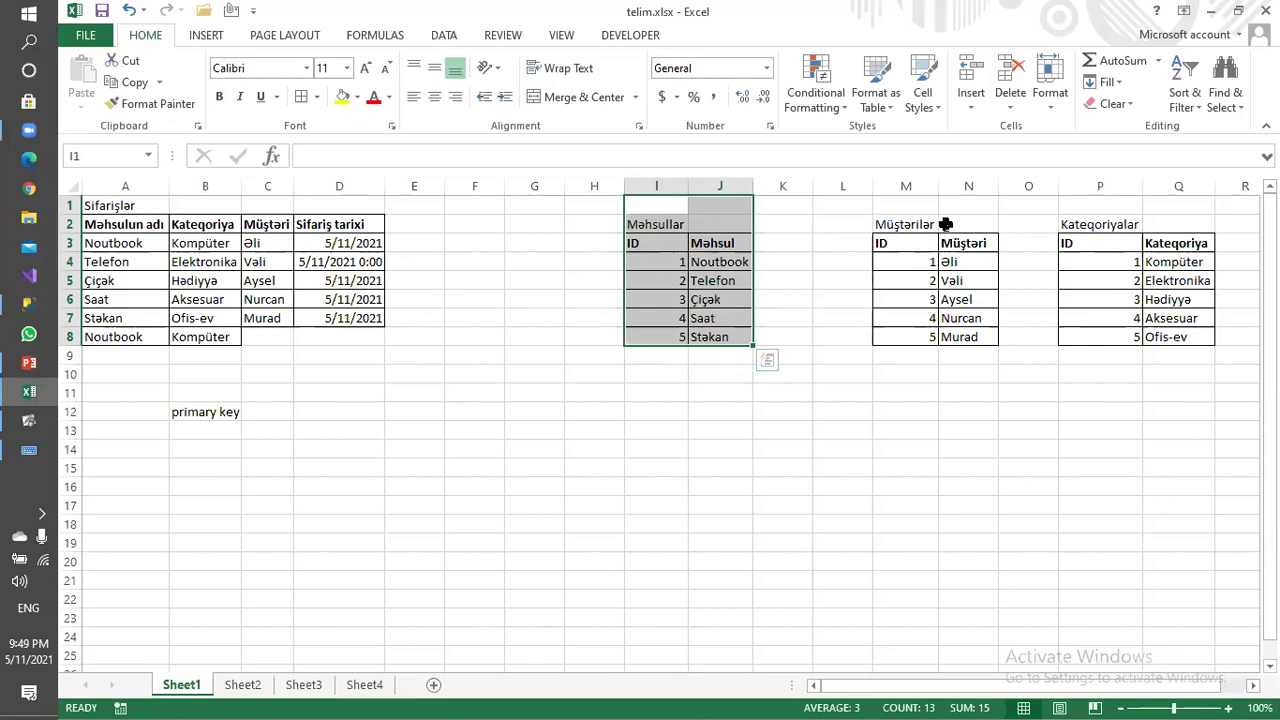
drag(903, 204, 968, 358)
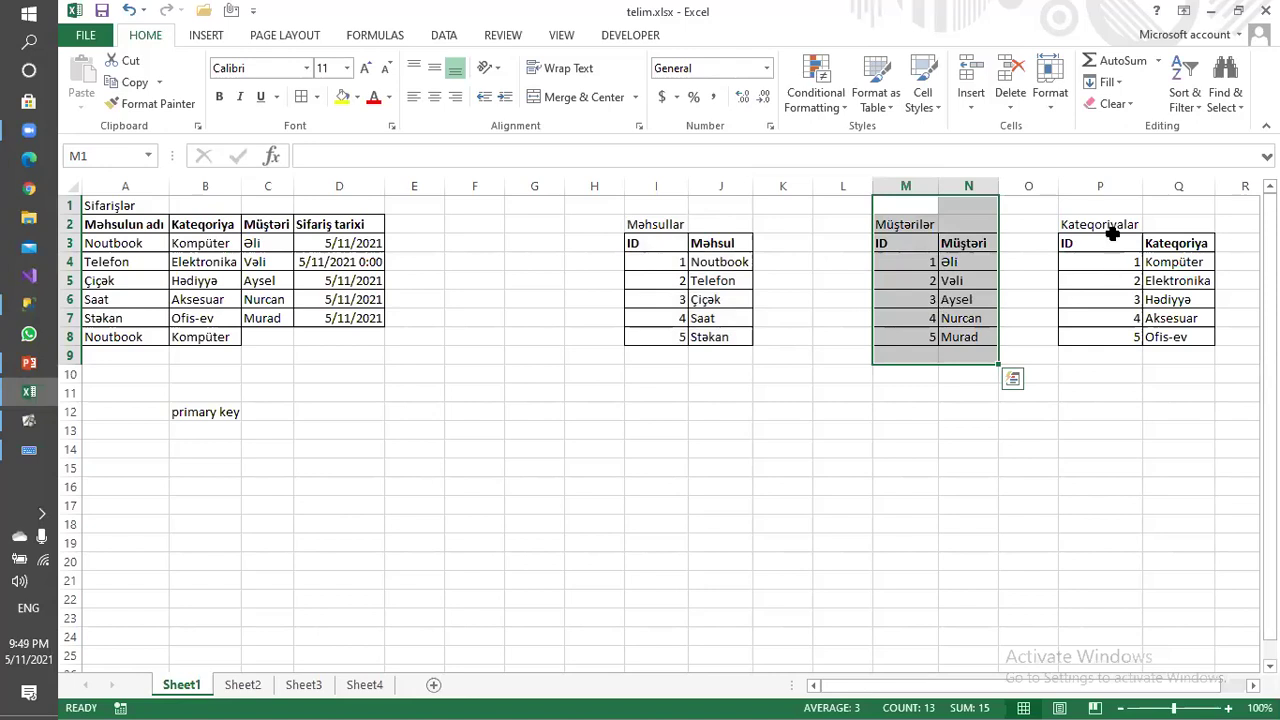
drag(1110, 215, 1194, 337)
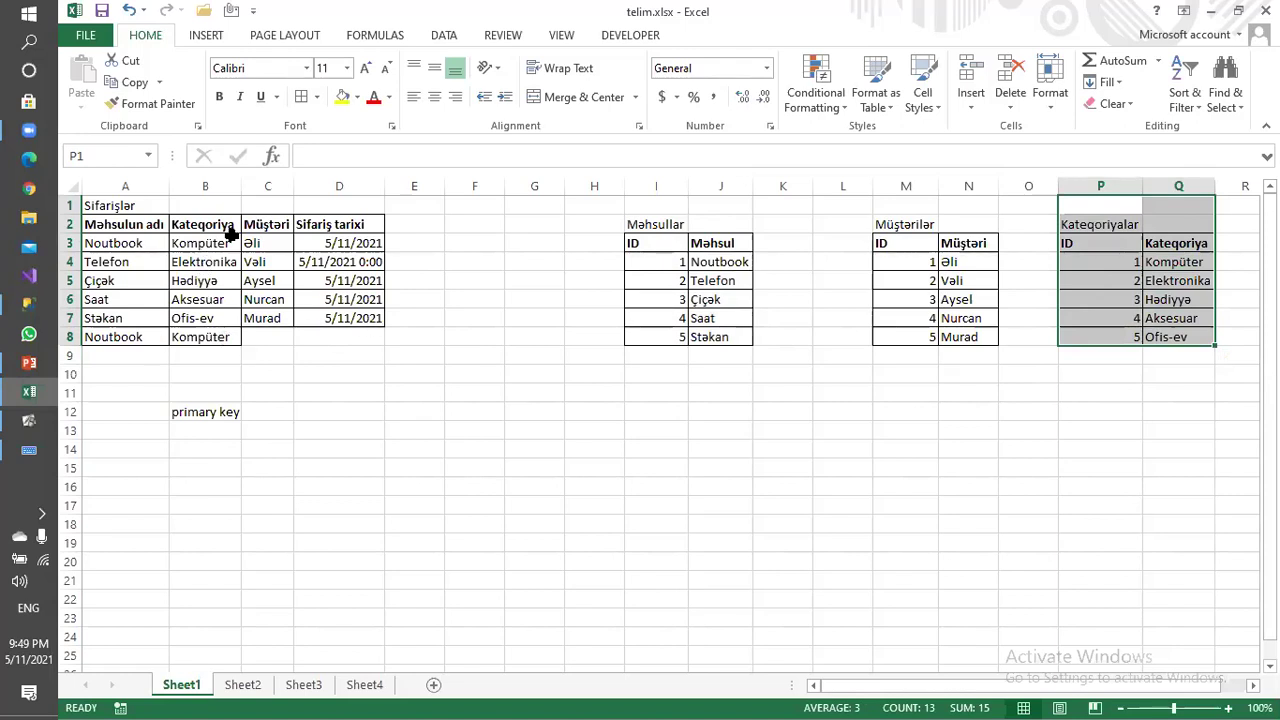
Replace the first order's product name in A3 with its Məhsullar ID, 1.
click(128, 242)
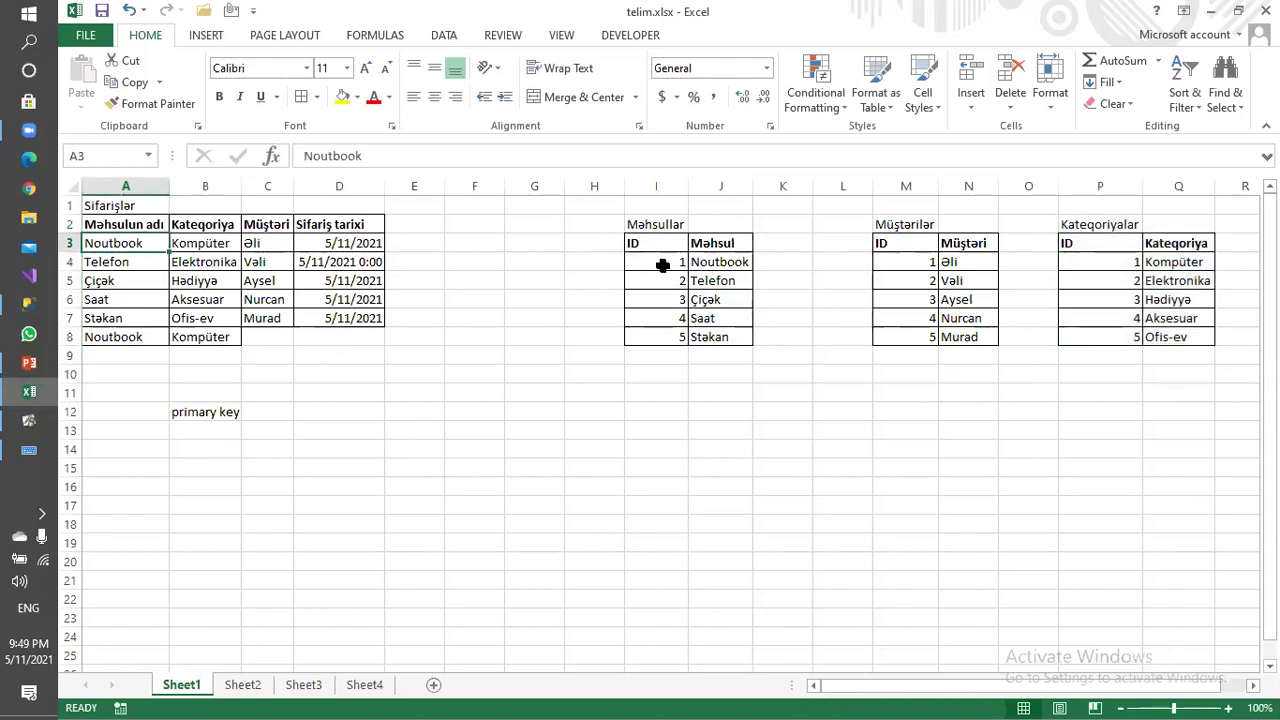
text(1)
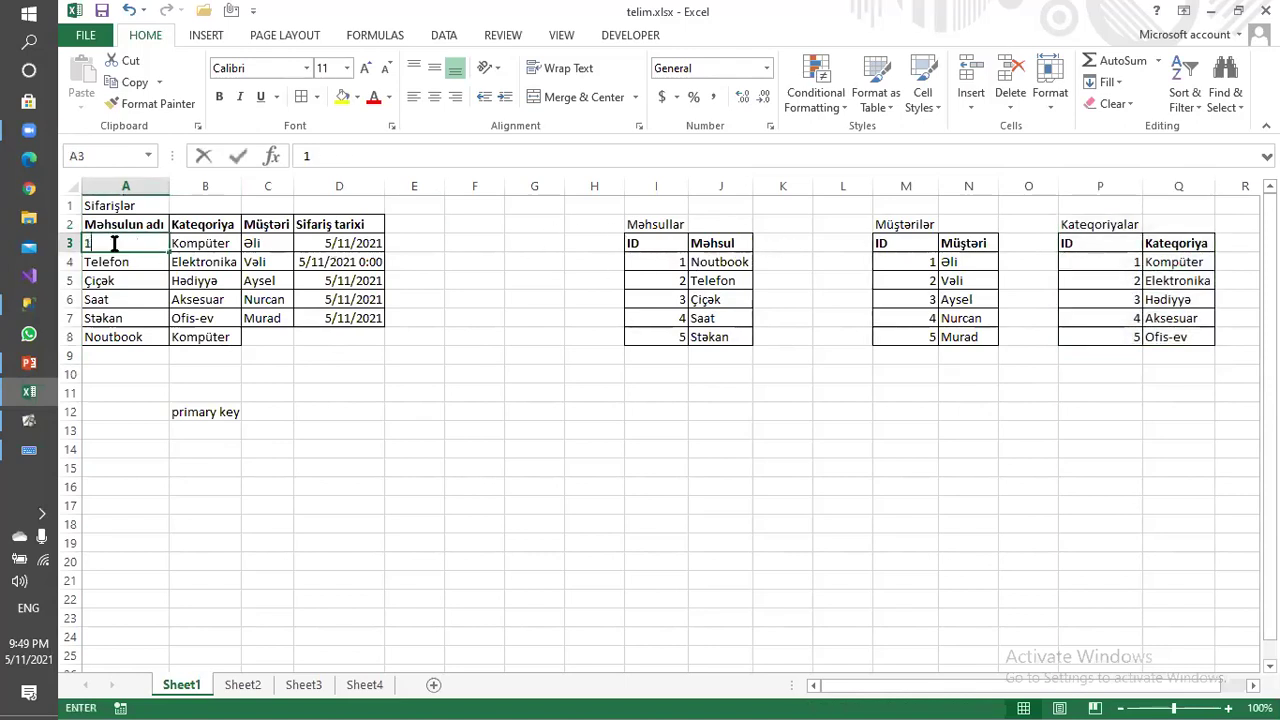
key(Return)
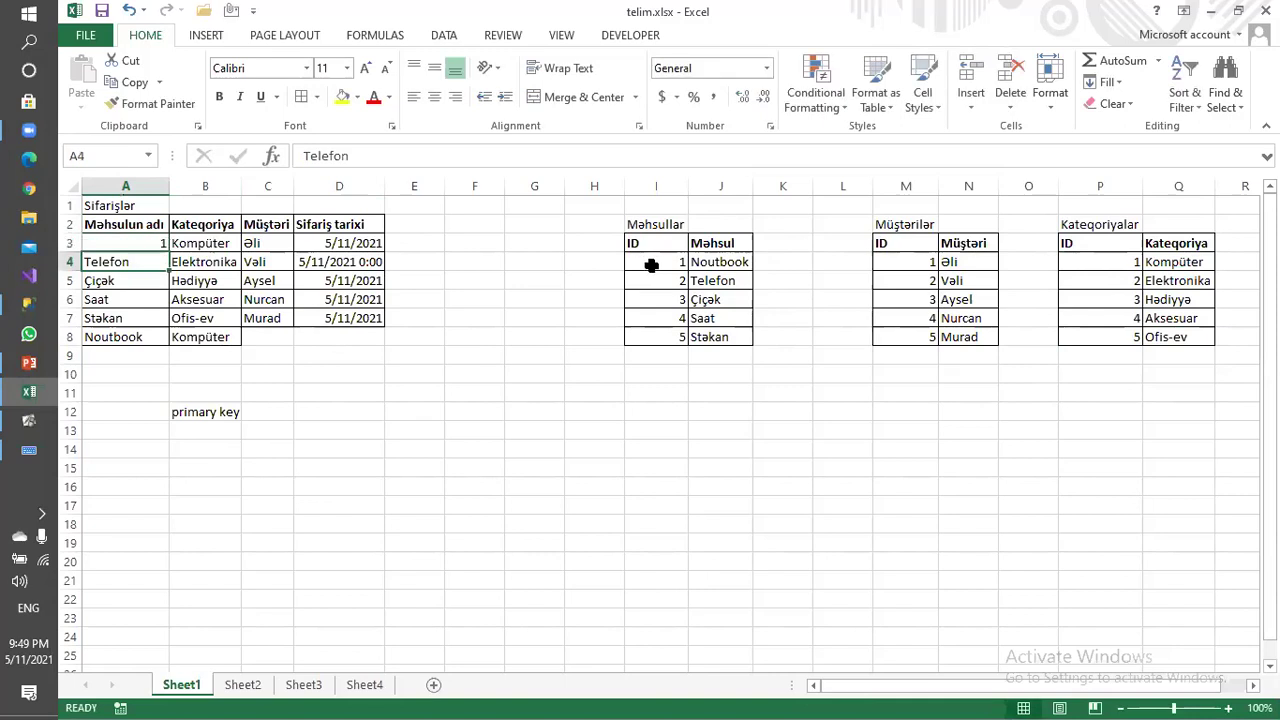
Look up Kompüter in the Kateqoriyalar table and replace the first order's category in B3 with ID 1.
click(212, 248)
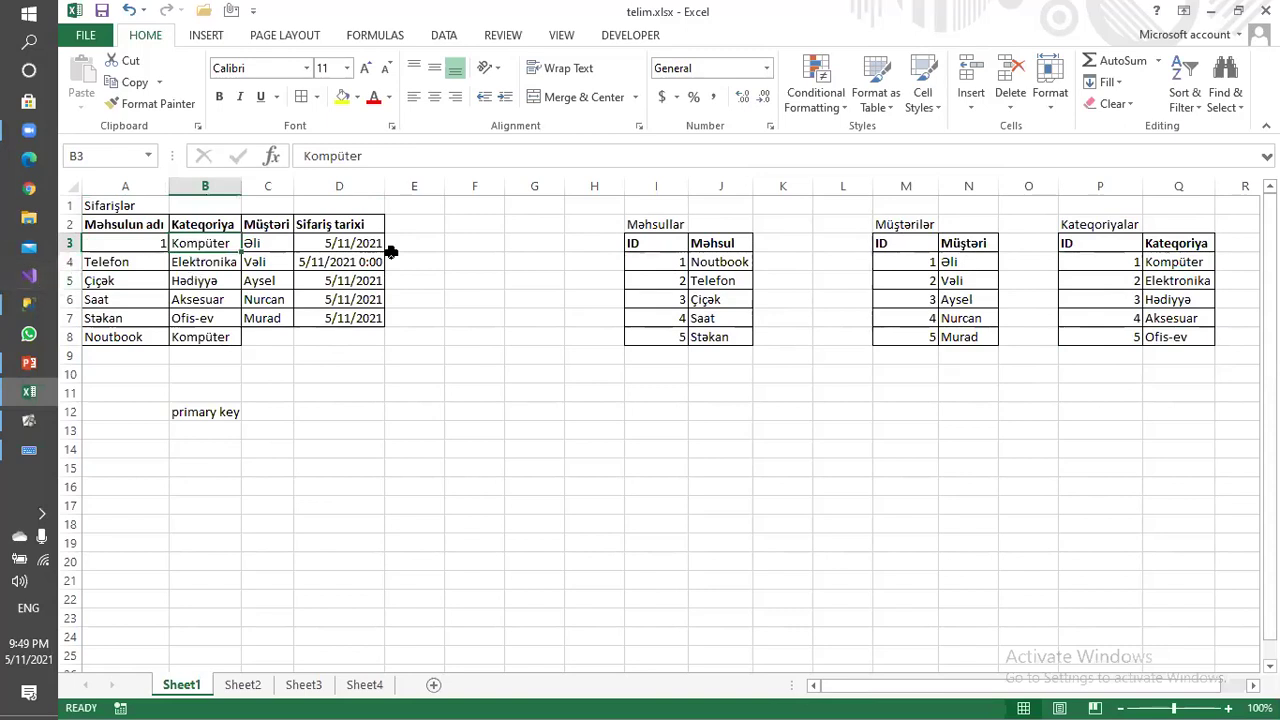
click(1150, 263)
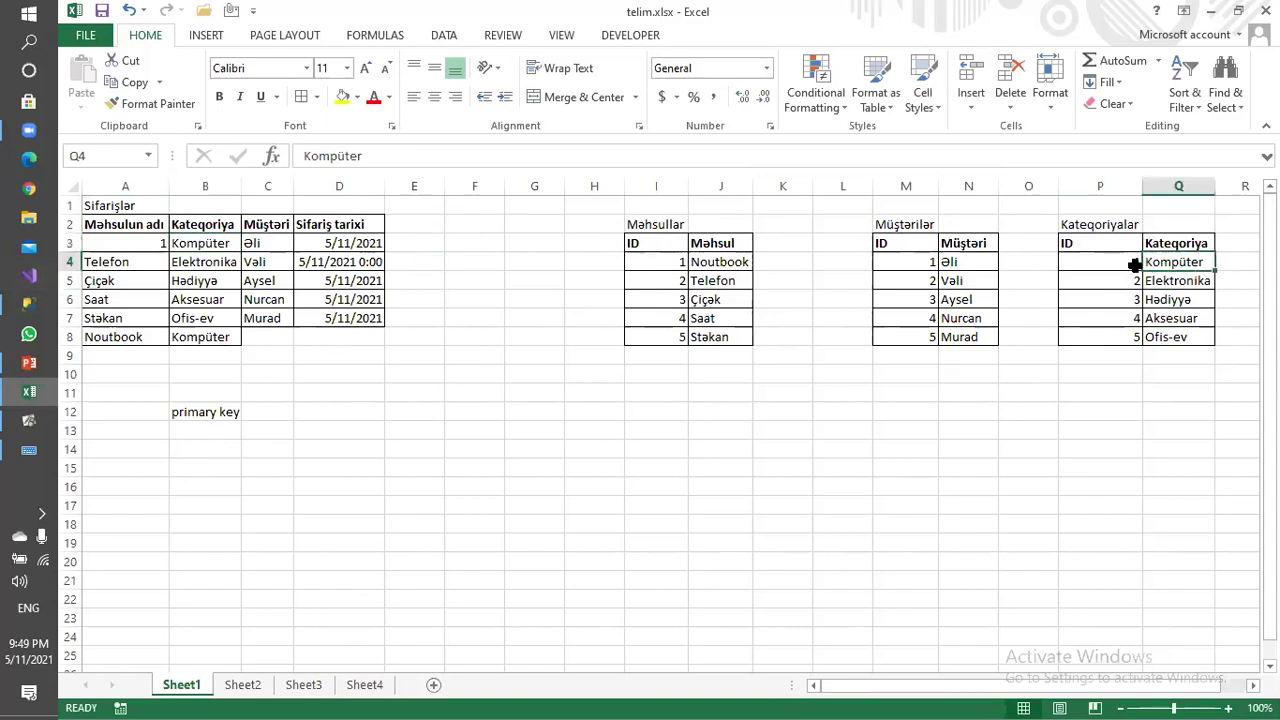
click(1132, 263)
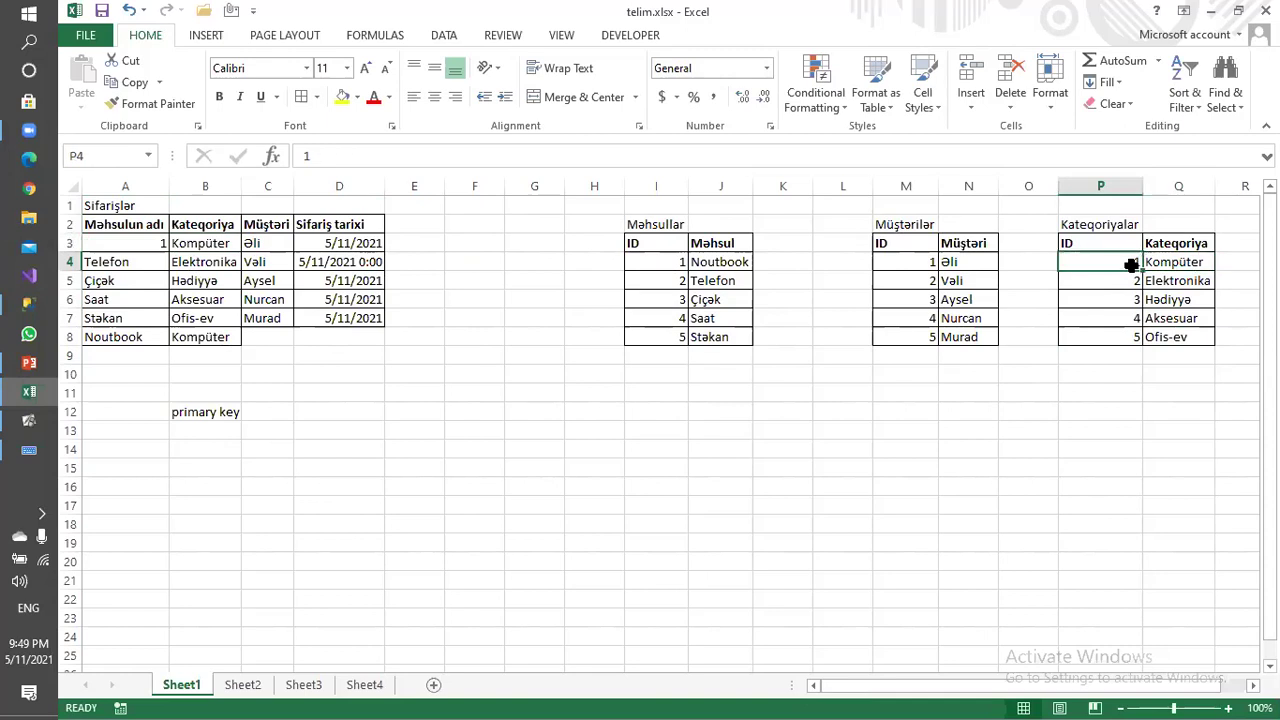
click(200, 246)
text(1)
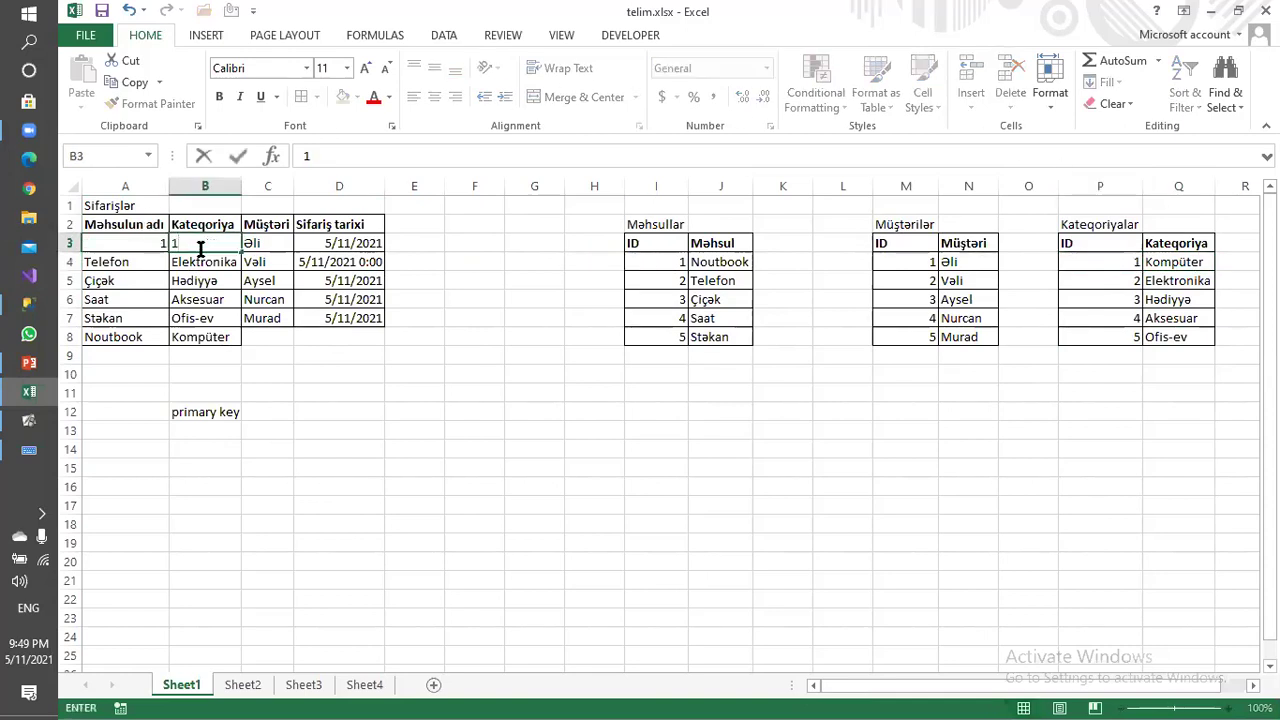
Replace the first order's customer in C3 with the matching Müştərilər ID, 1, and check the order date cell.
click(275, 245)
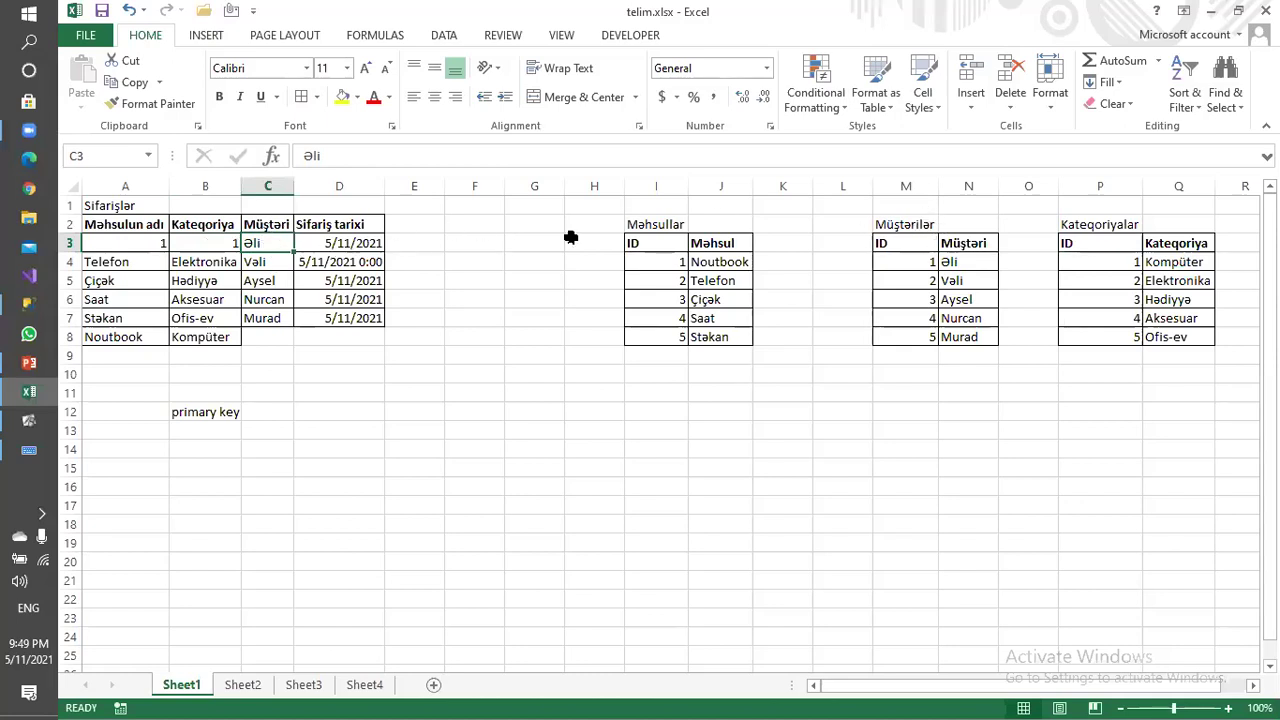
click(907, 263)
click(256, 245)
text(1)
click(366, 242)
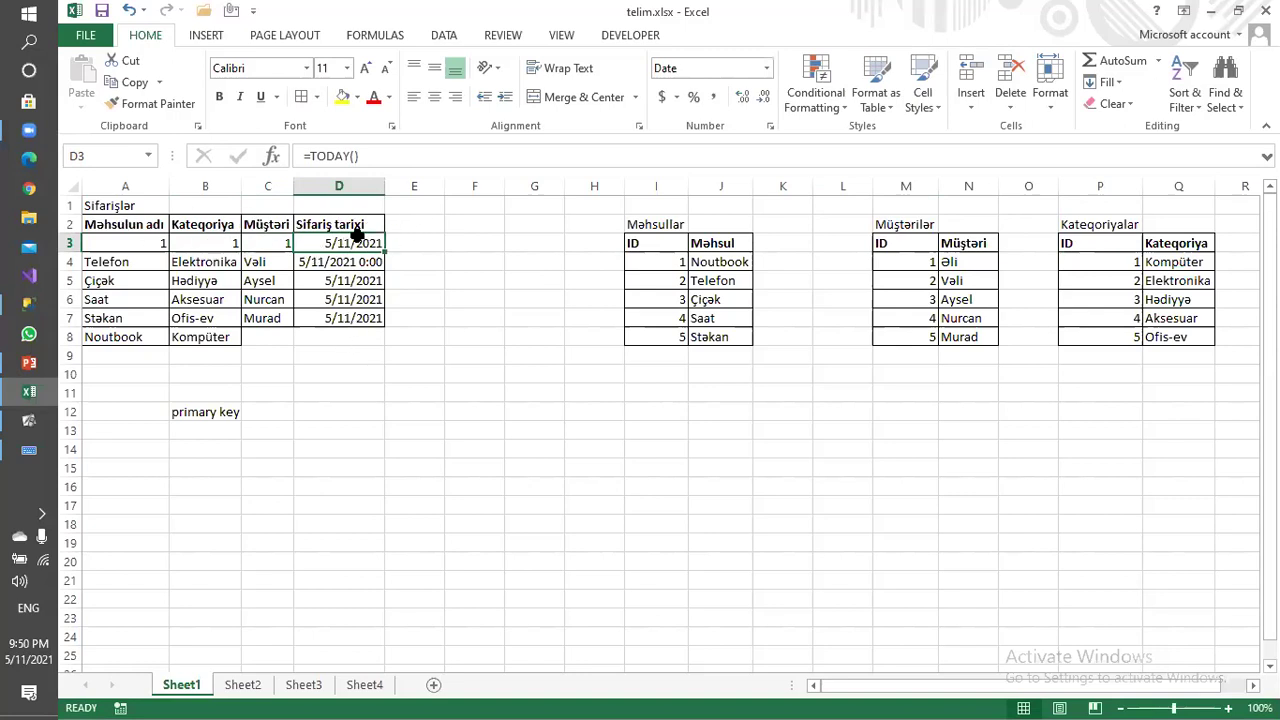
Replace the second order's product, category and customer in A4:C4 with their lookup table IDs, 2 in each cell.
click(125, 262)
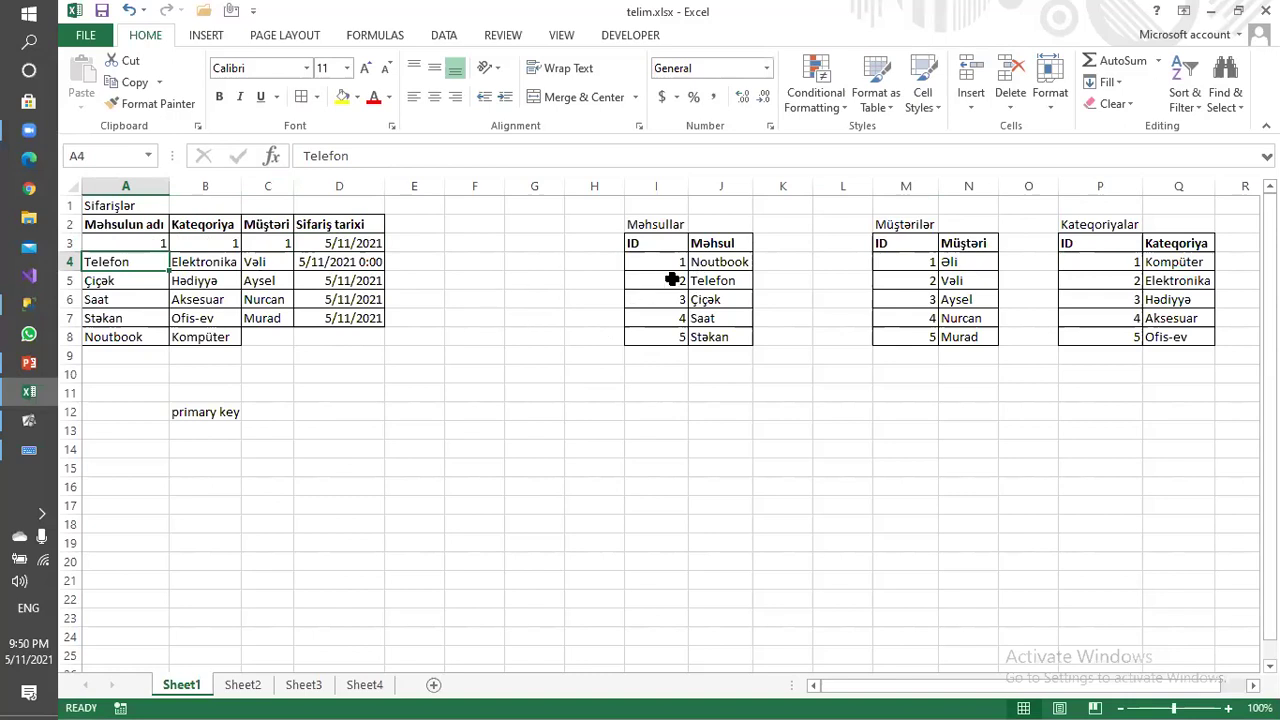
text(2)
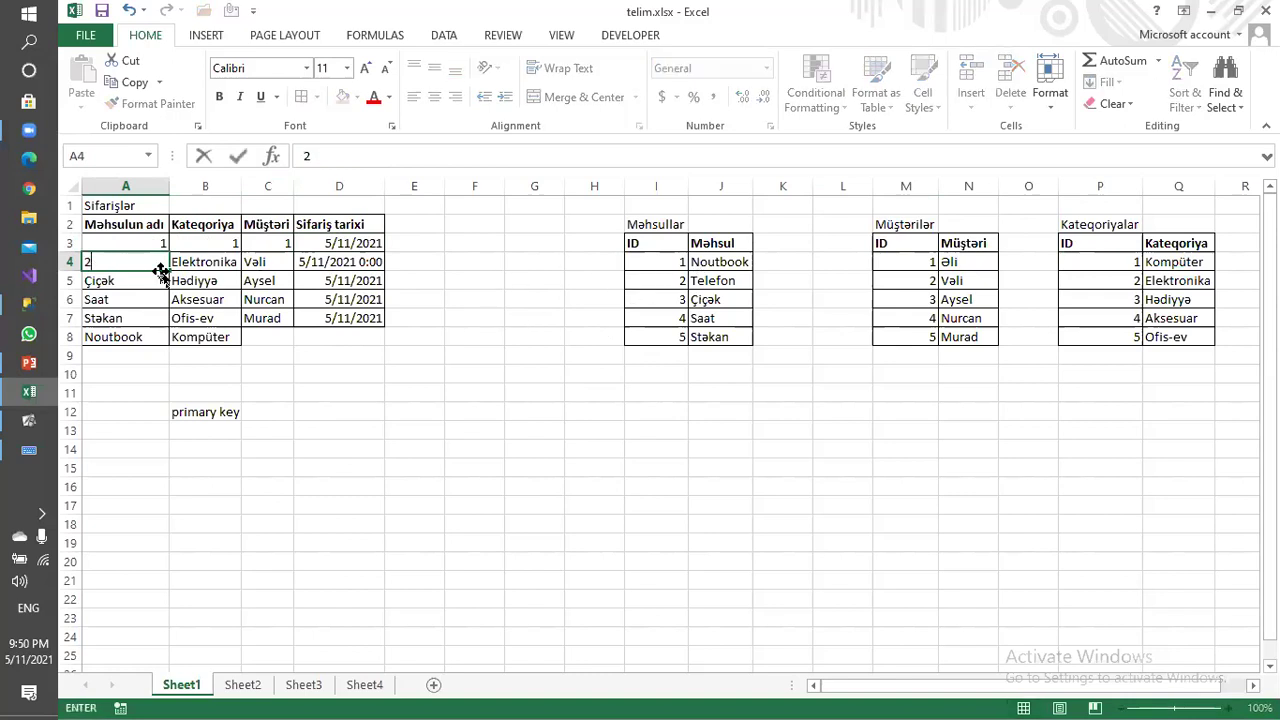
click(200, 261)
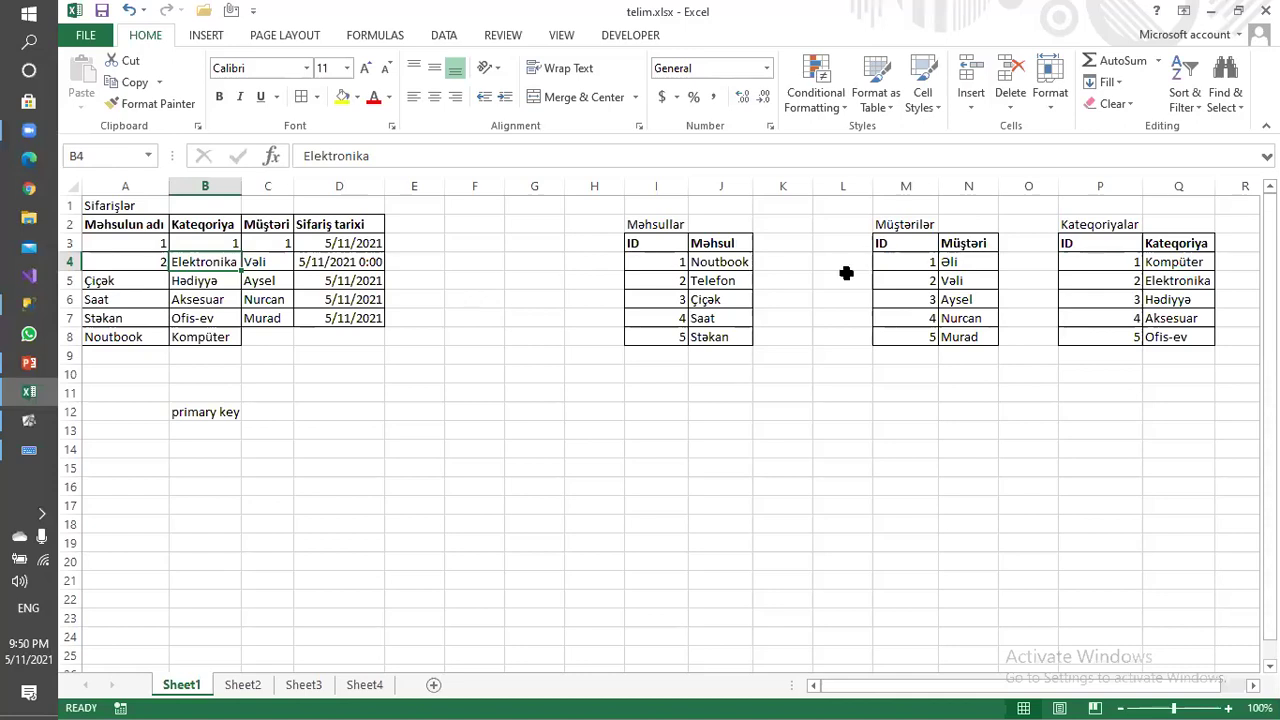
text(2)
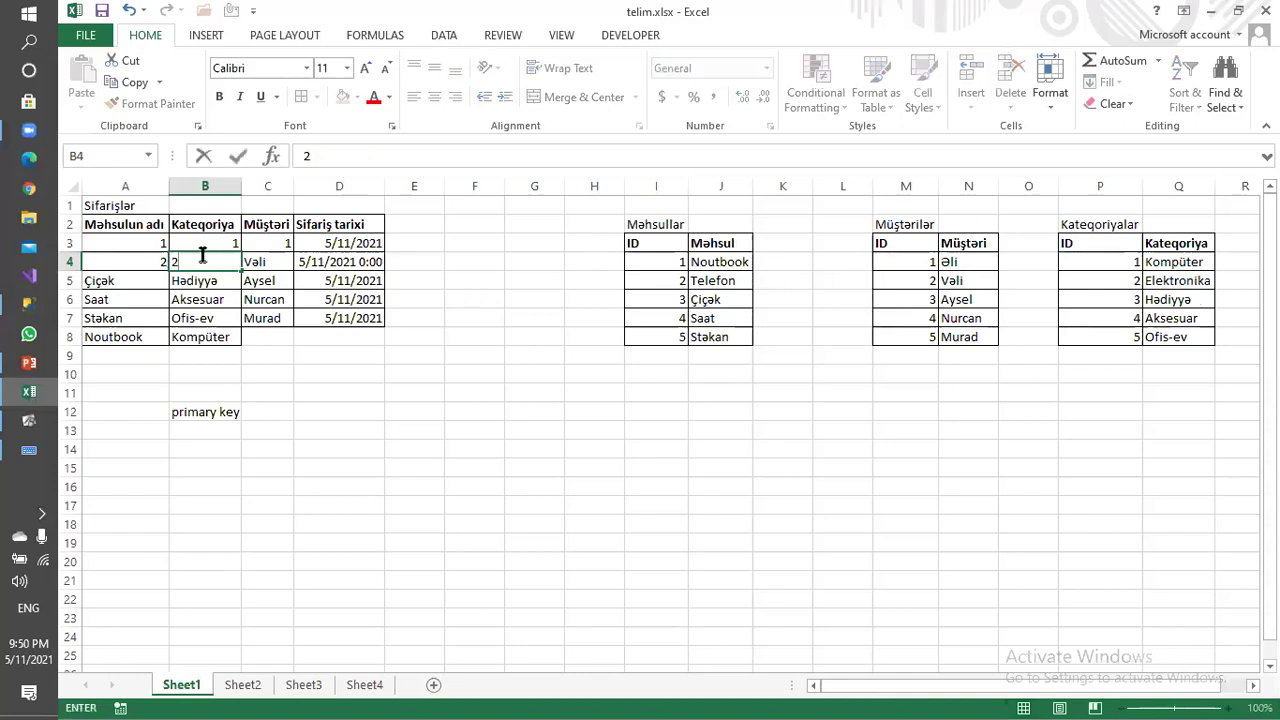
click(275, 265)
text(2)
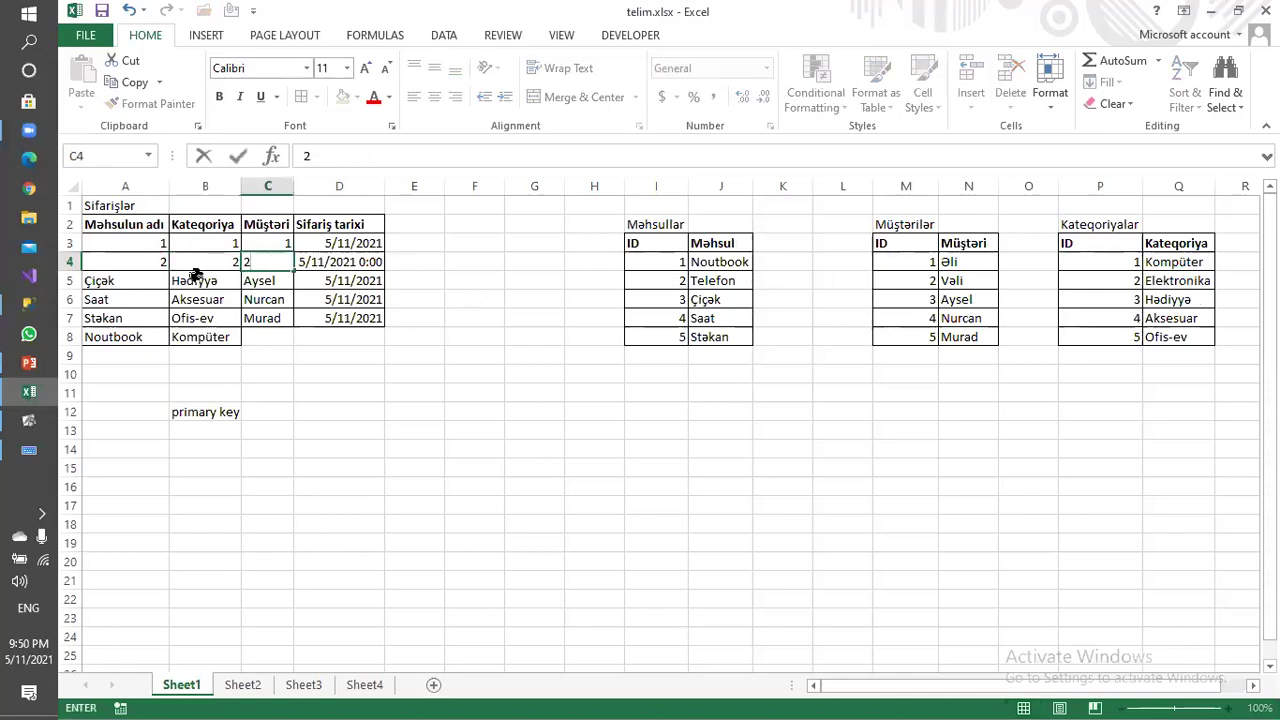
Replace the third order's product, category and customer in A5:C5 with their lookup table IDs, 3 in each cell.
click(145, 280)
text(3)
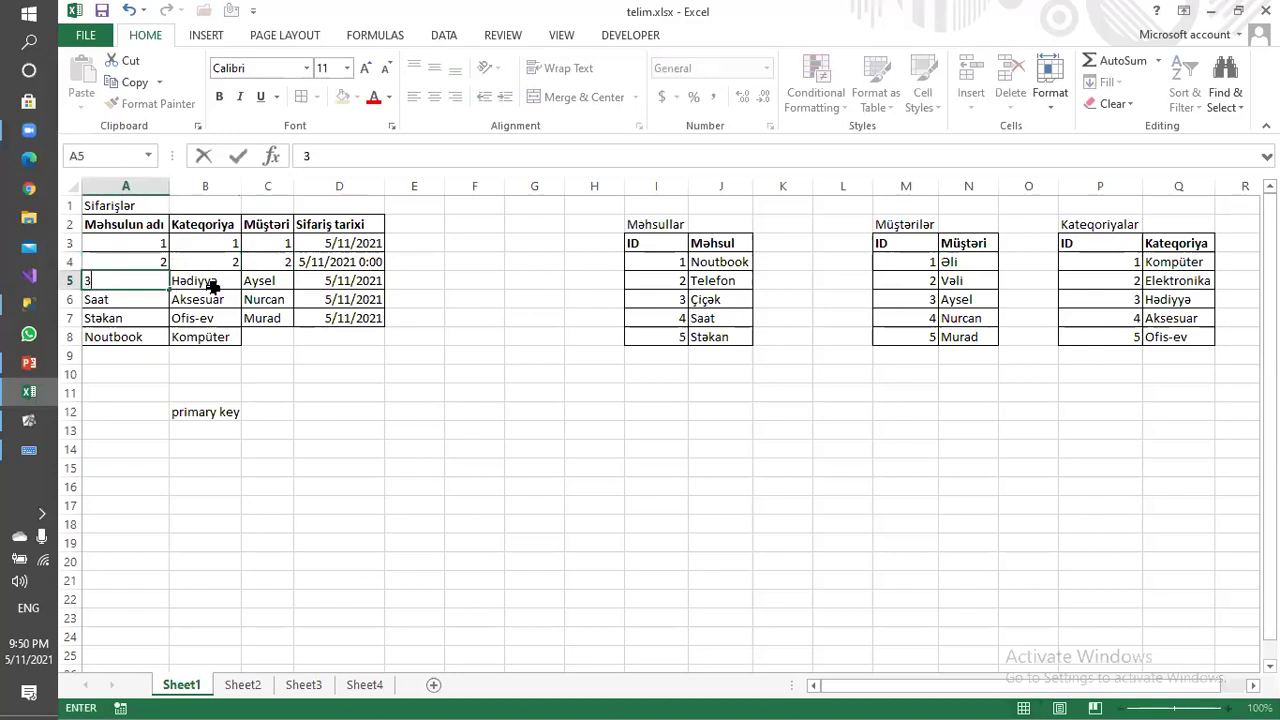
click(229, 284)
text(3)
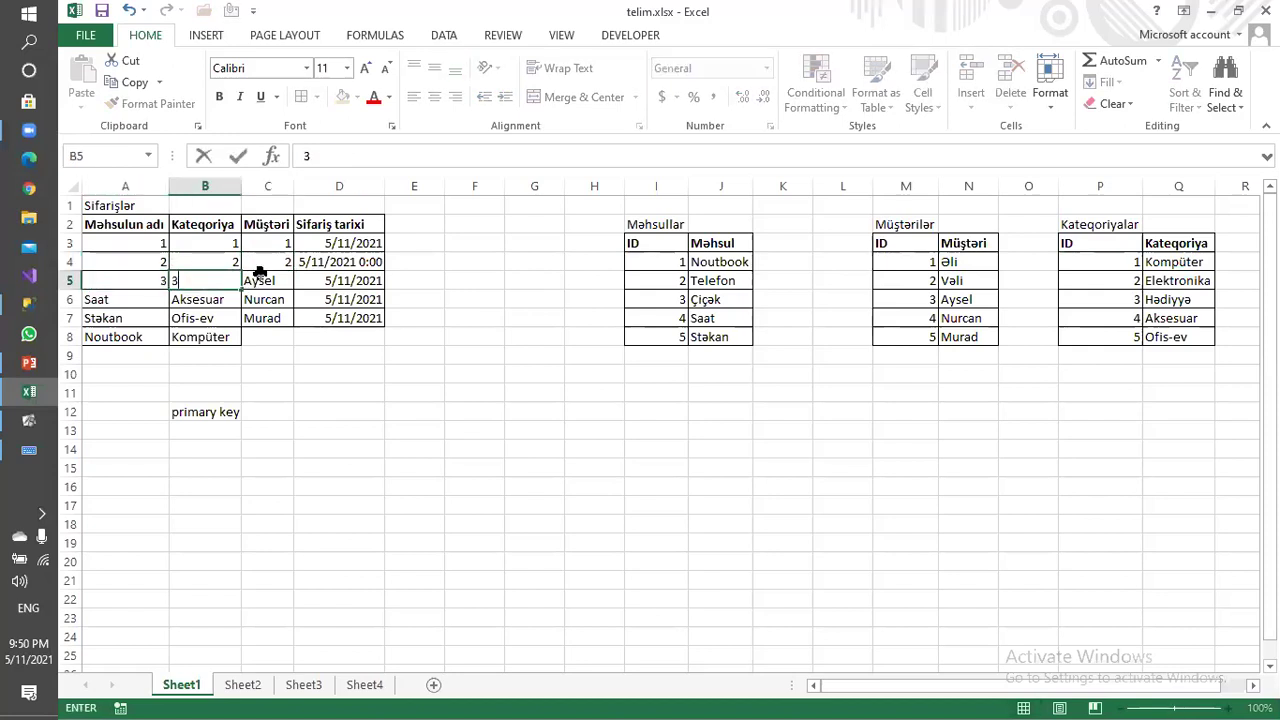
click(270, 283)
text(3)
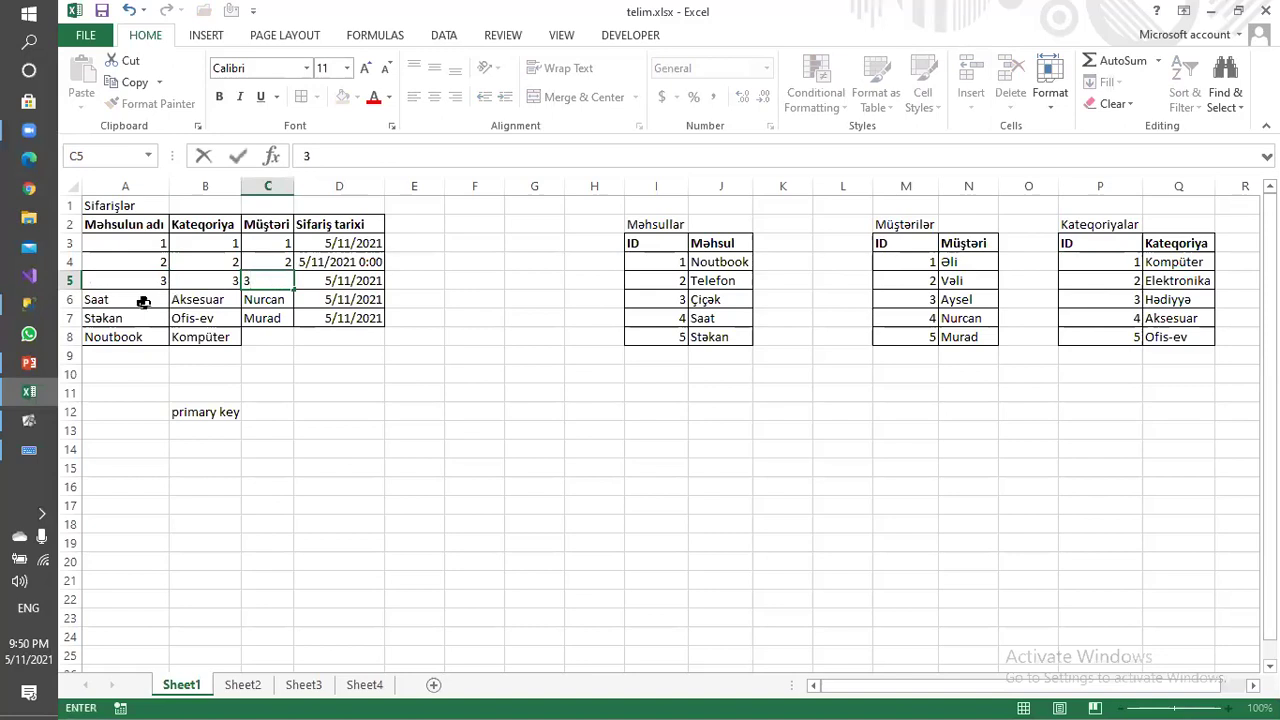
Replace the fourth order's values in A6:C6 with 3 and the fifth order's values in A7:C7 with 4.
click(156, 303)
text(3)
click(220, 296)
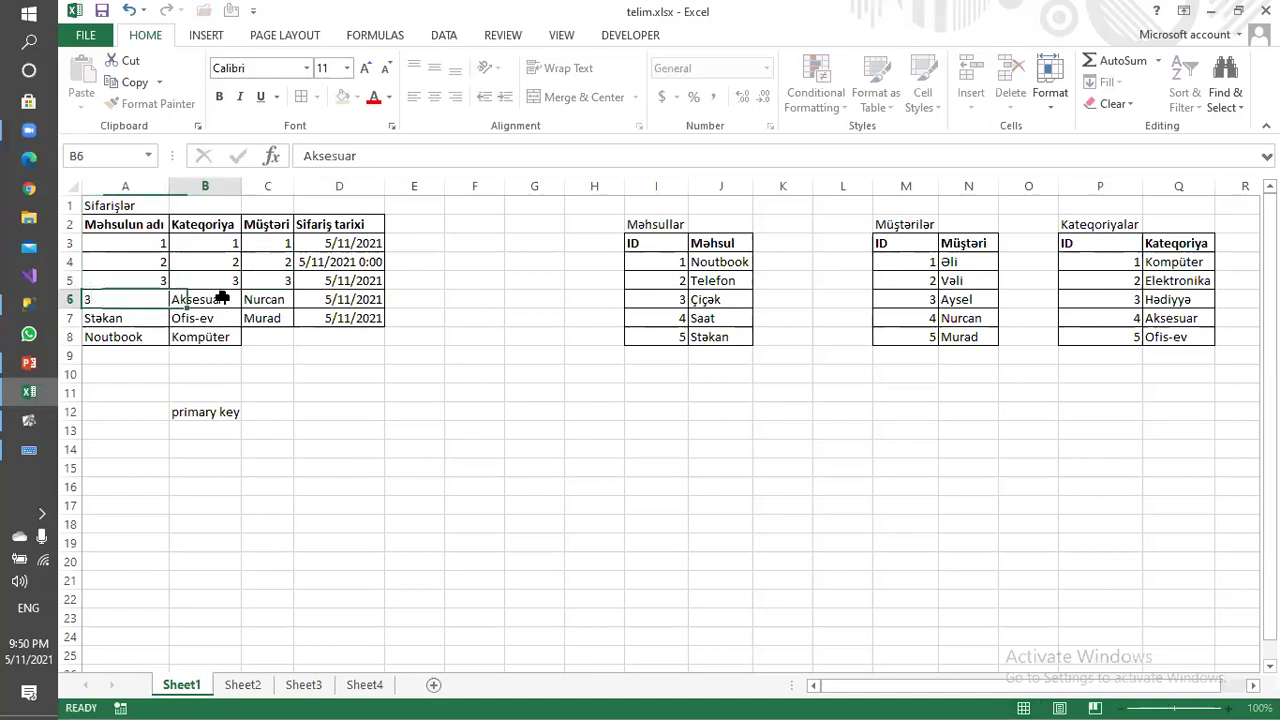
text(3)
click(287, 299)
text(3)
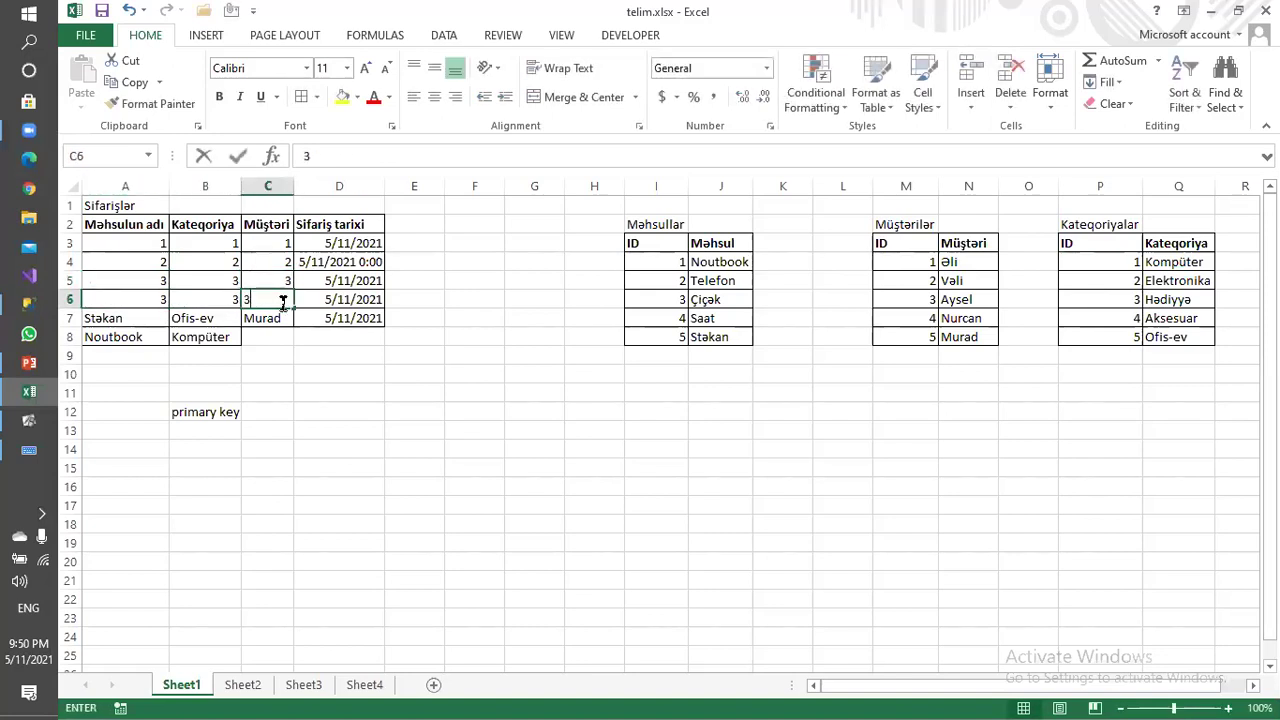
click(102, 320)
text(4)
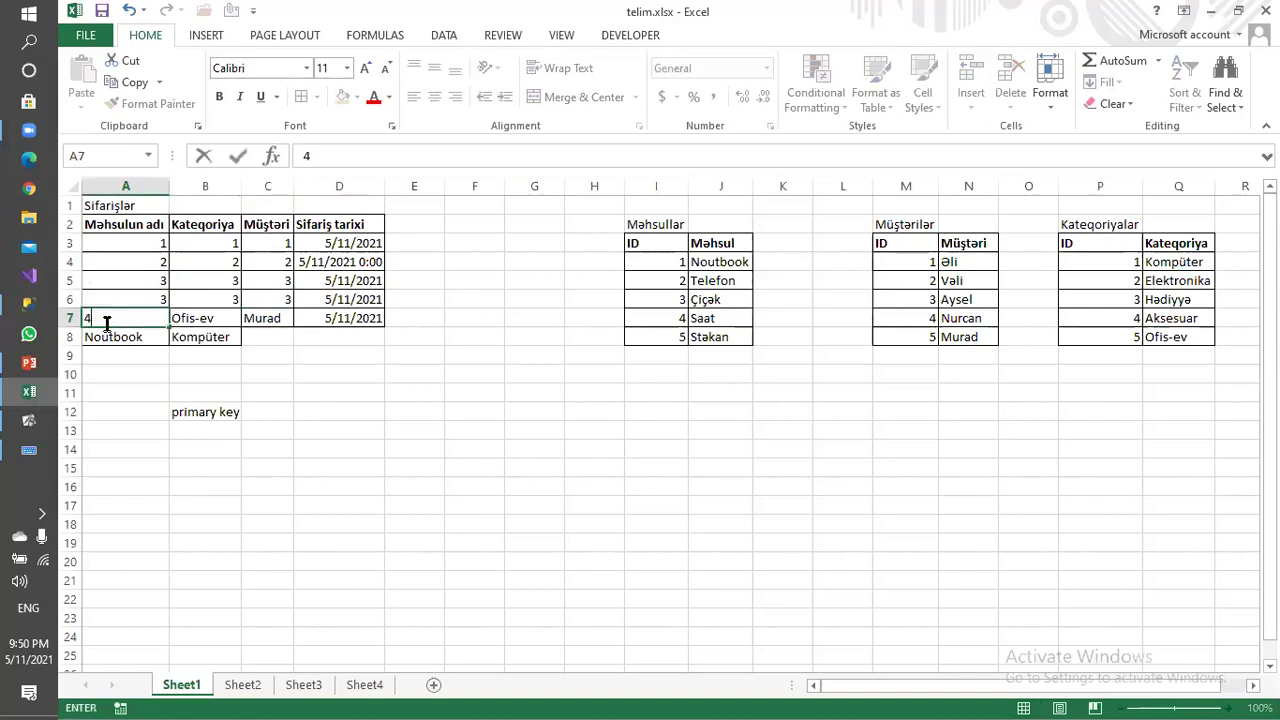
click(204, 318)
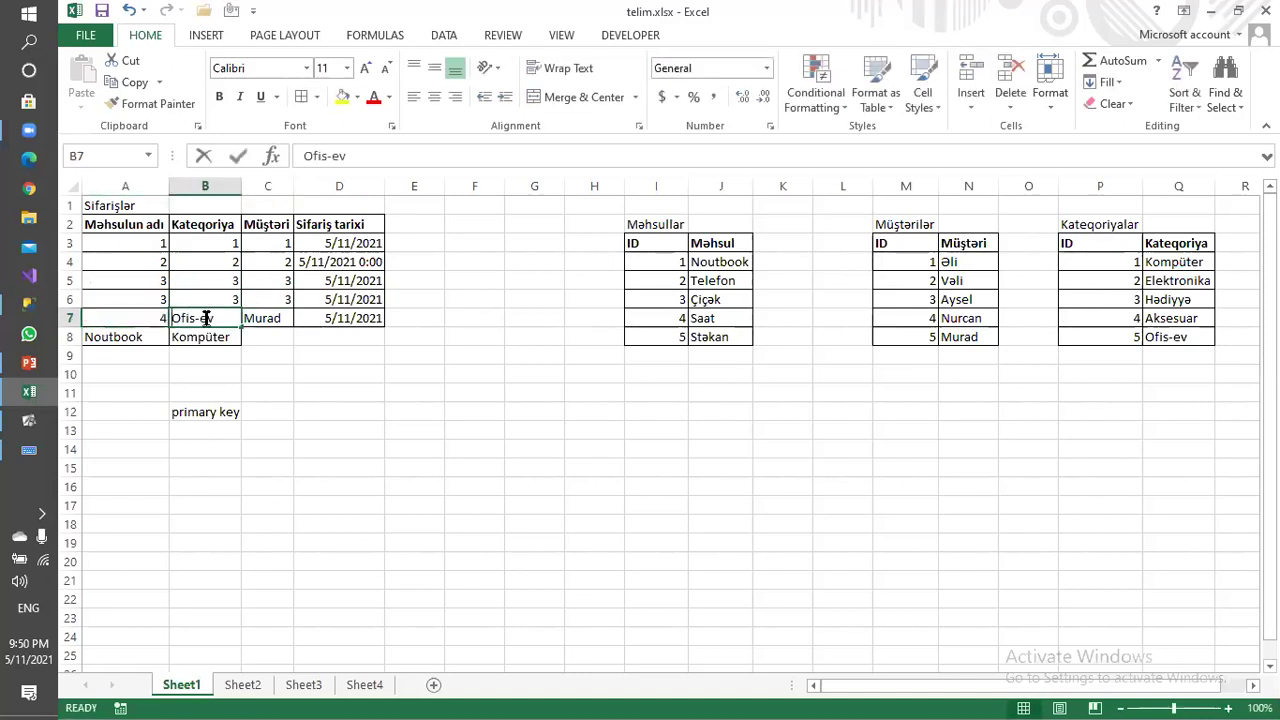
text(4)
click(279, 317)
text(4)
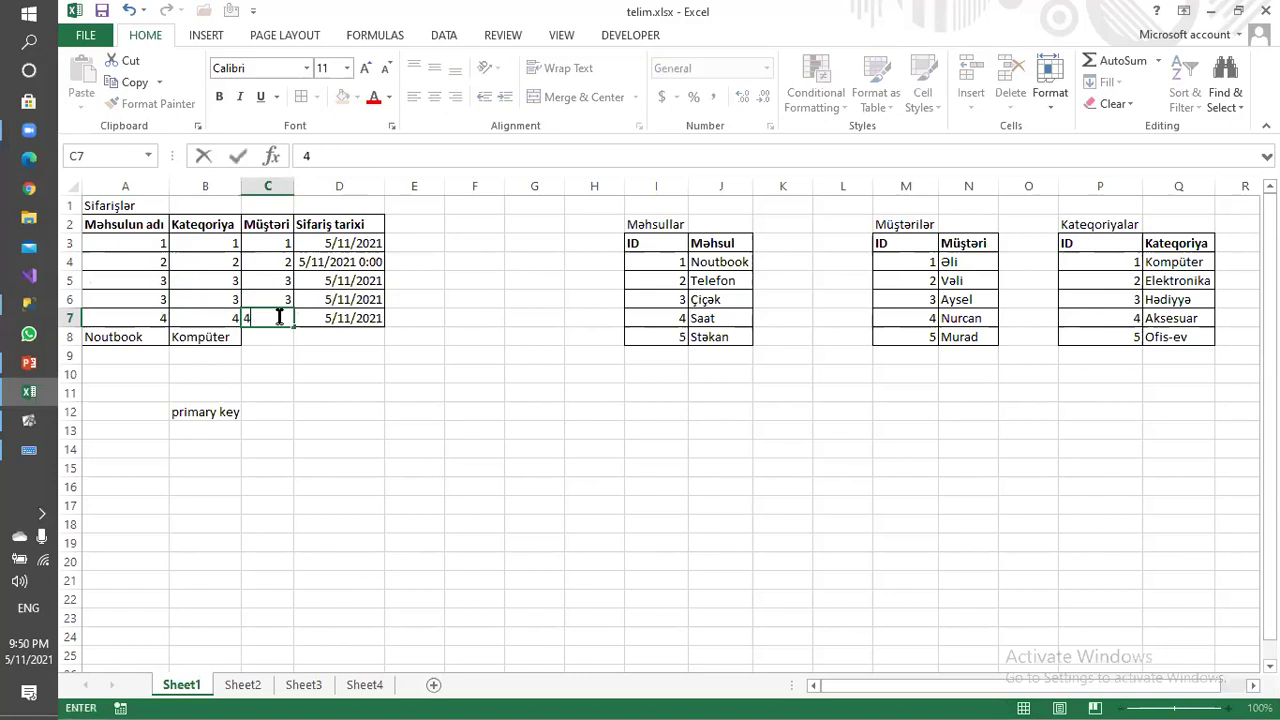
click(371, 354)
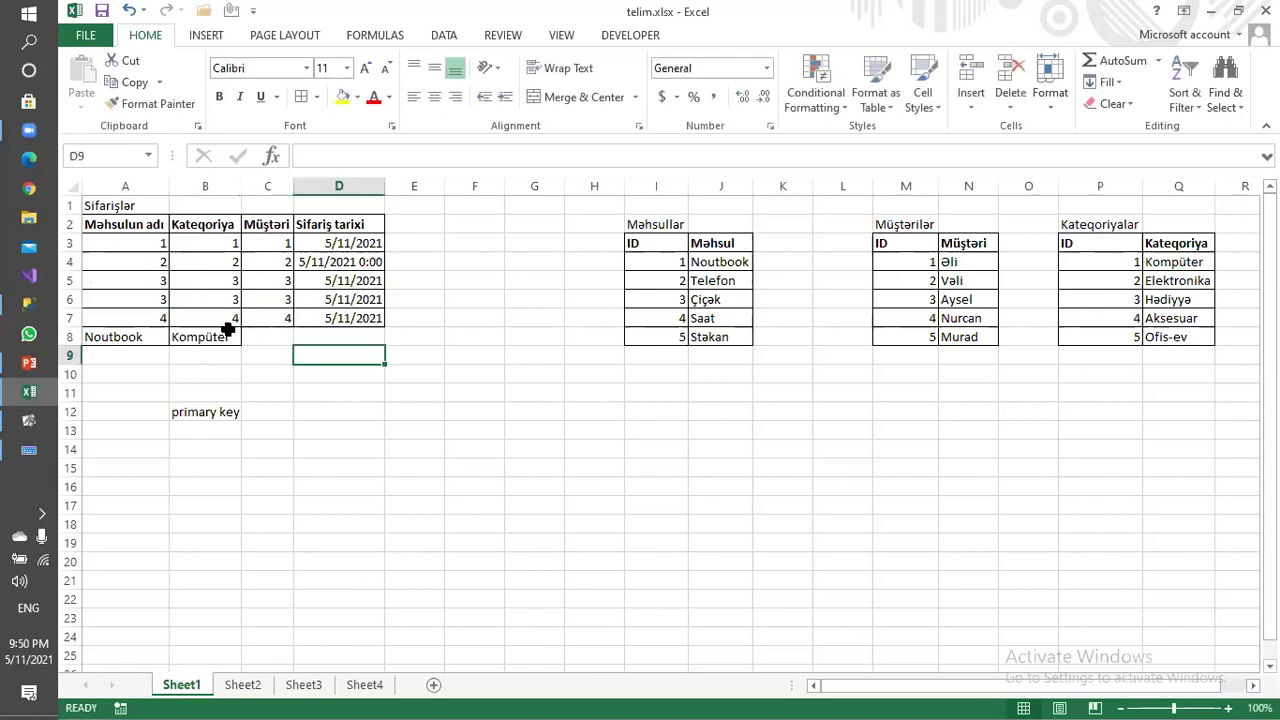
Replace the last order's product and category with ID 1 in A8 and B8, and enter customer ID 1 in C8 to match the first order.
click(110, 340)
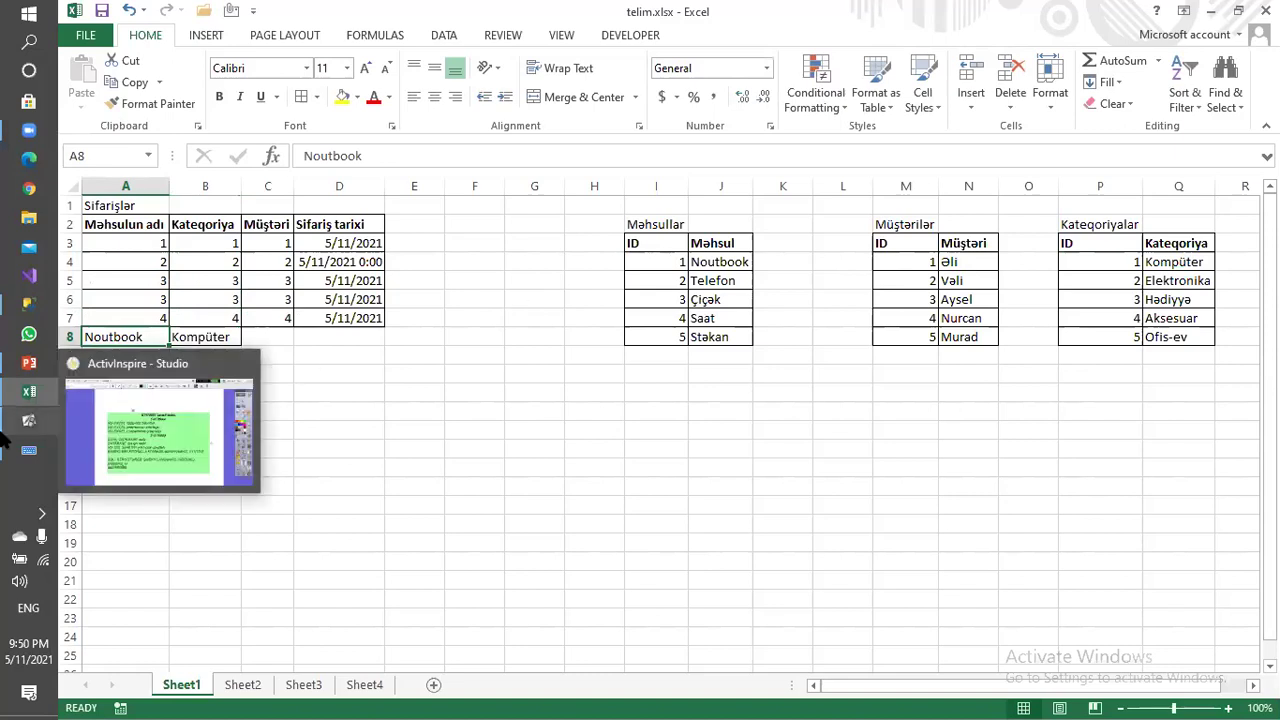
text(1)
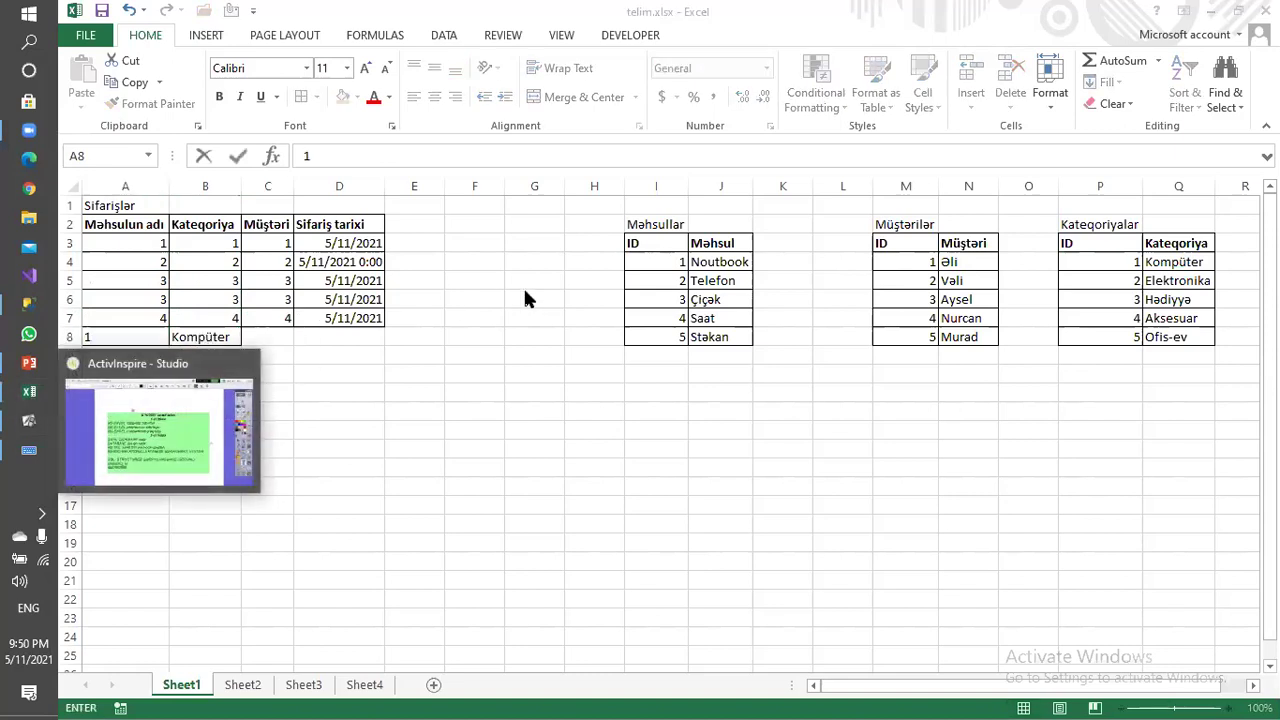
click(193, 333)
text(1)
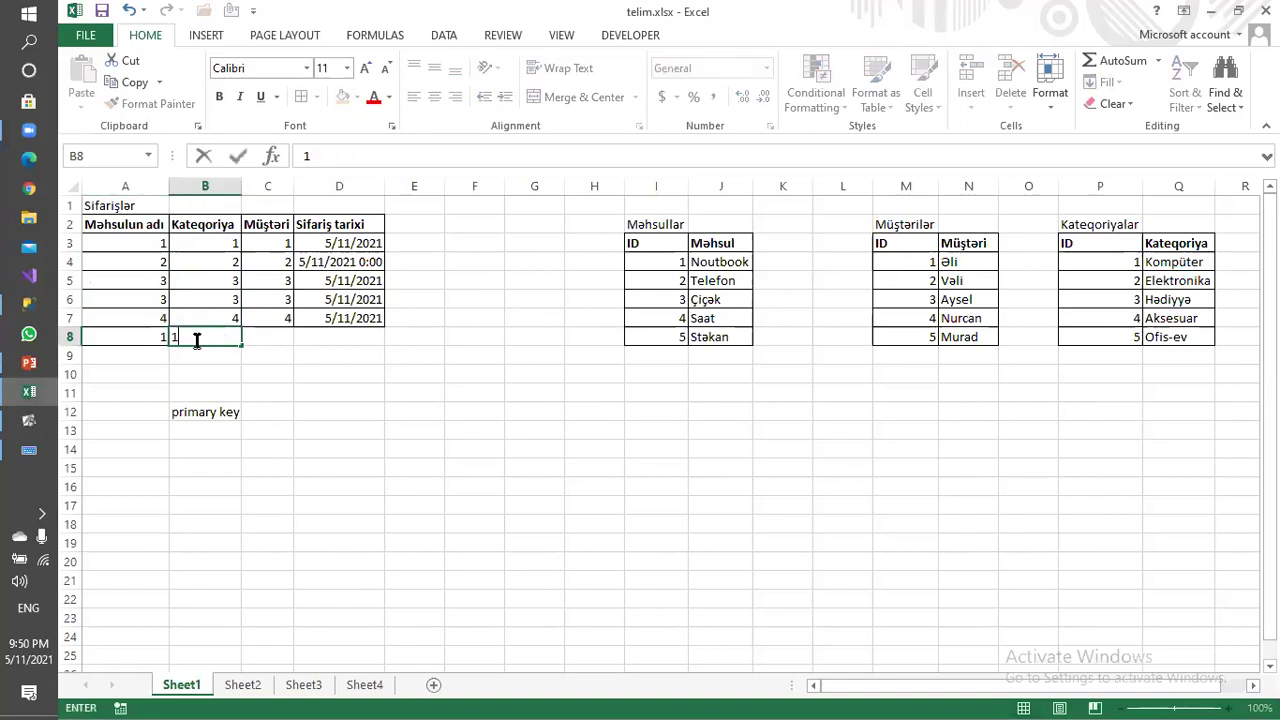
click(283, 361)
drag(140, 244, 302, 243)
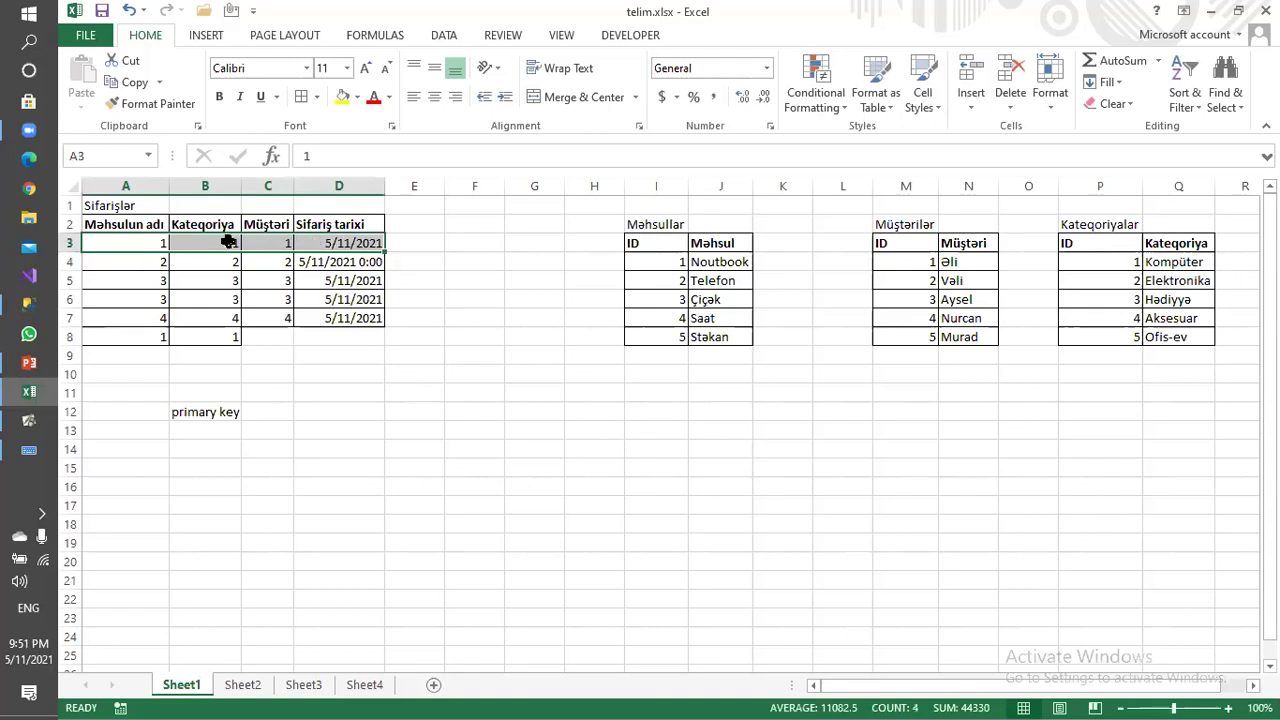
click(269, 337)
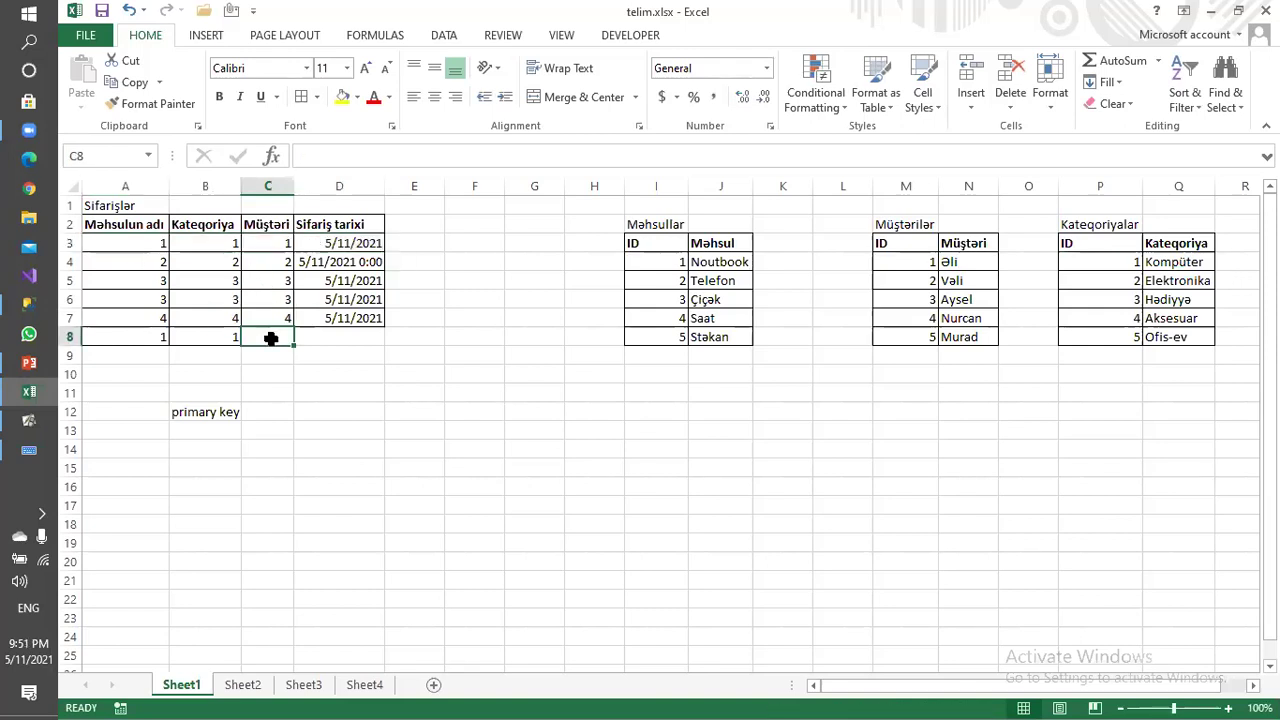
text(1)
Copy the order date formula from D3 into D8, and highlight the first order in A3:D3 for comparison.
click(352, 340)
click(320, 243)
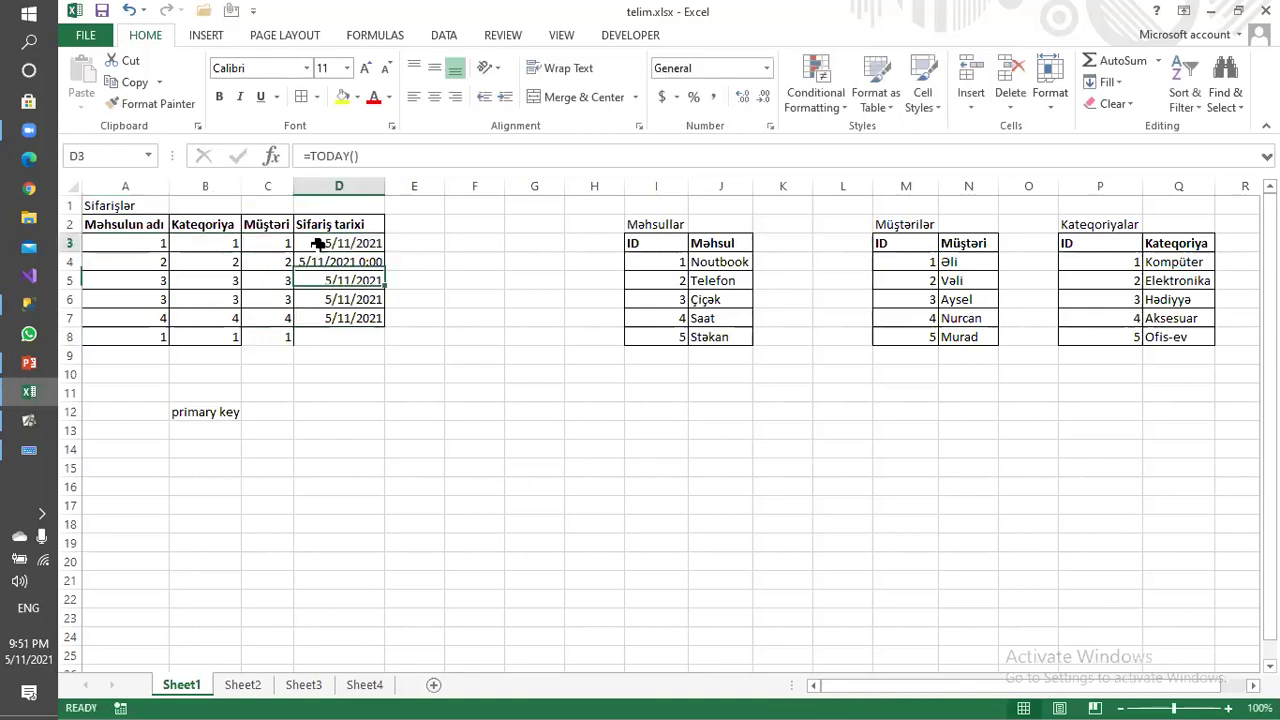
key(ctrl+c)
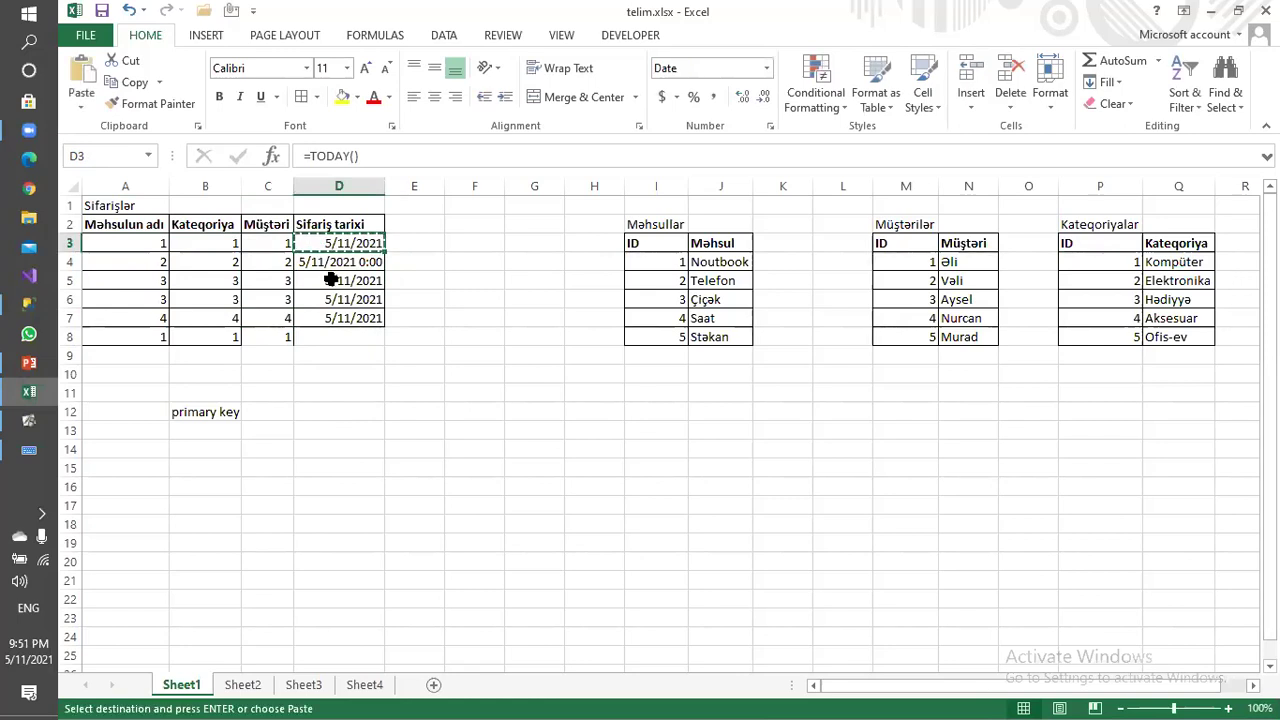
click(335, 344)
key(ctrl+v)
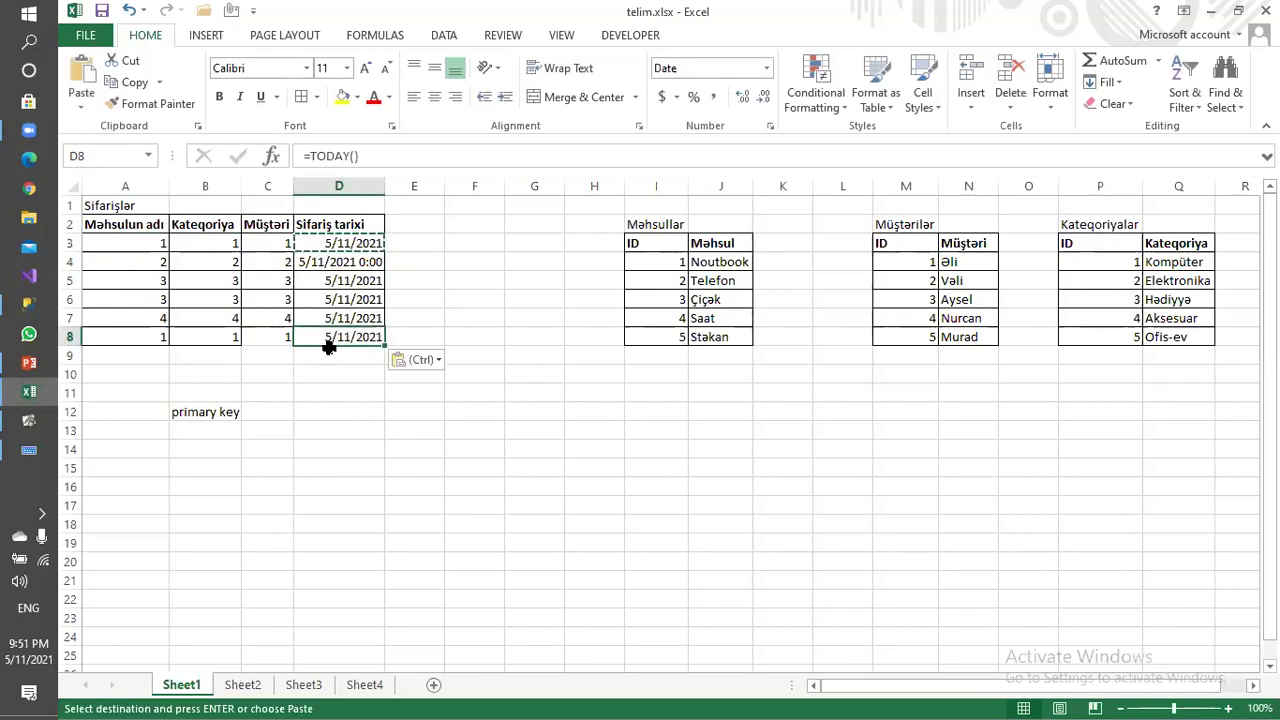
click(232, 390)
drag(110, 243, 265, 241)
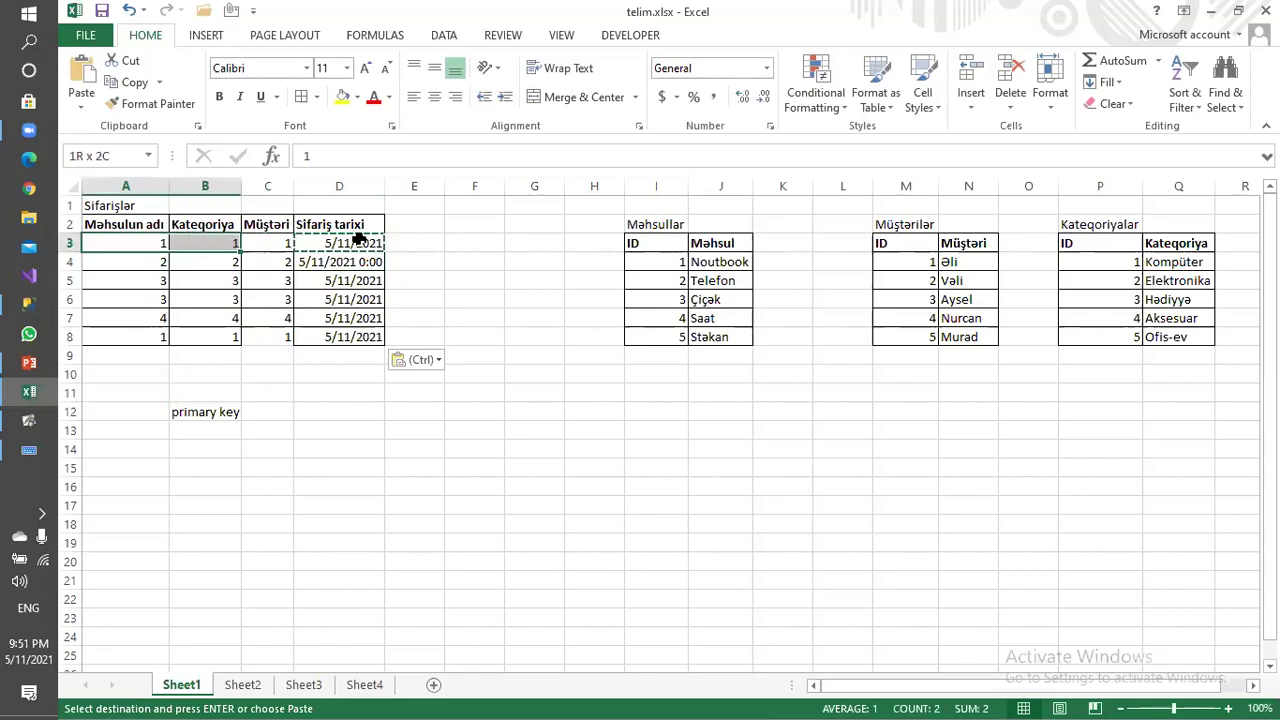
drag(357, 238, 357, 238)
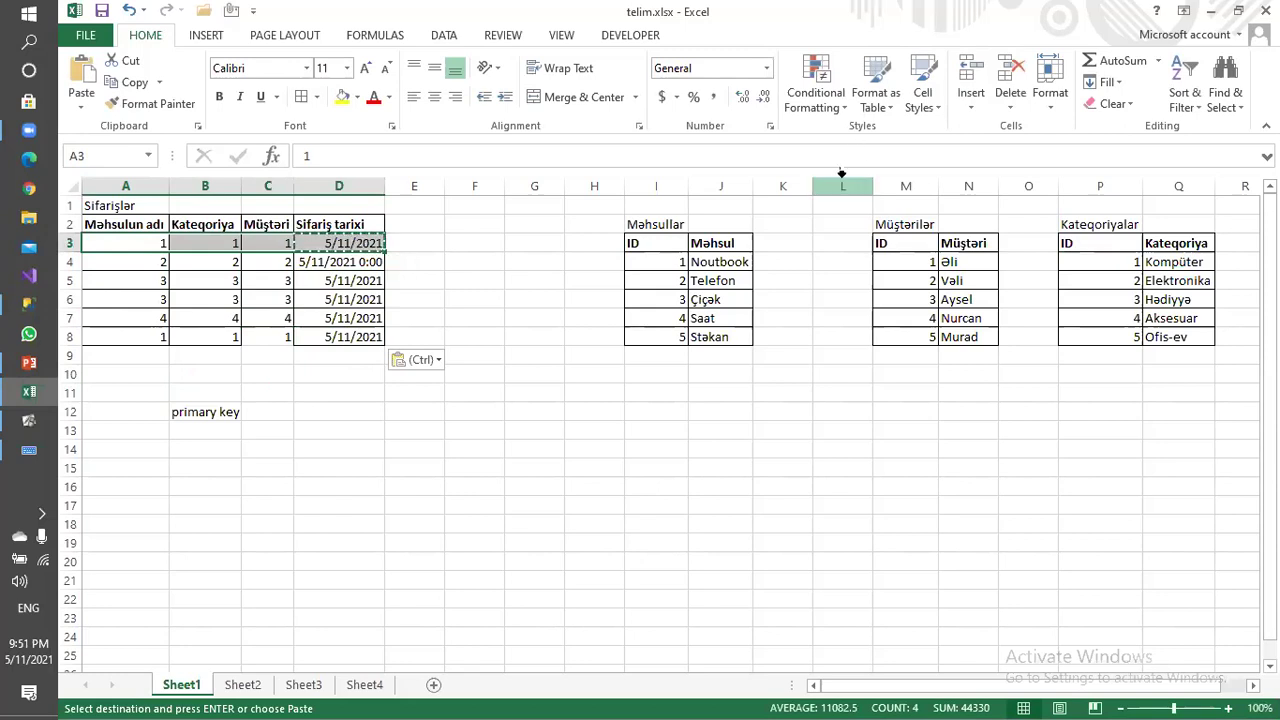
Clear the wrong IDs from A6:C7 and enter 4 as the fourth order's product, category and customer ID in A6:C6.
click(152, 300)
drag(160, 300, 289, 317)
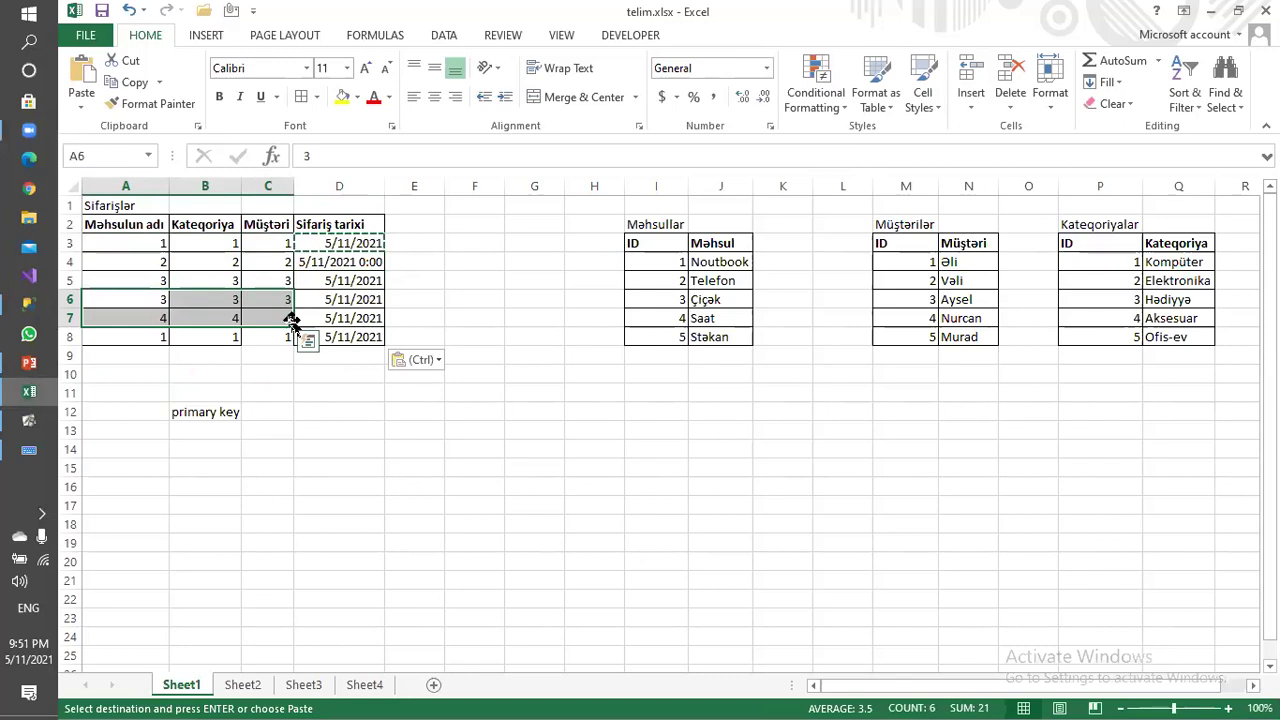
key(Delete)
click(112, 298)
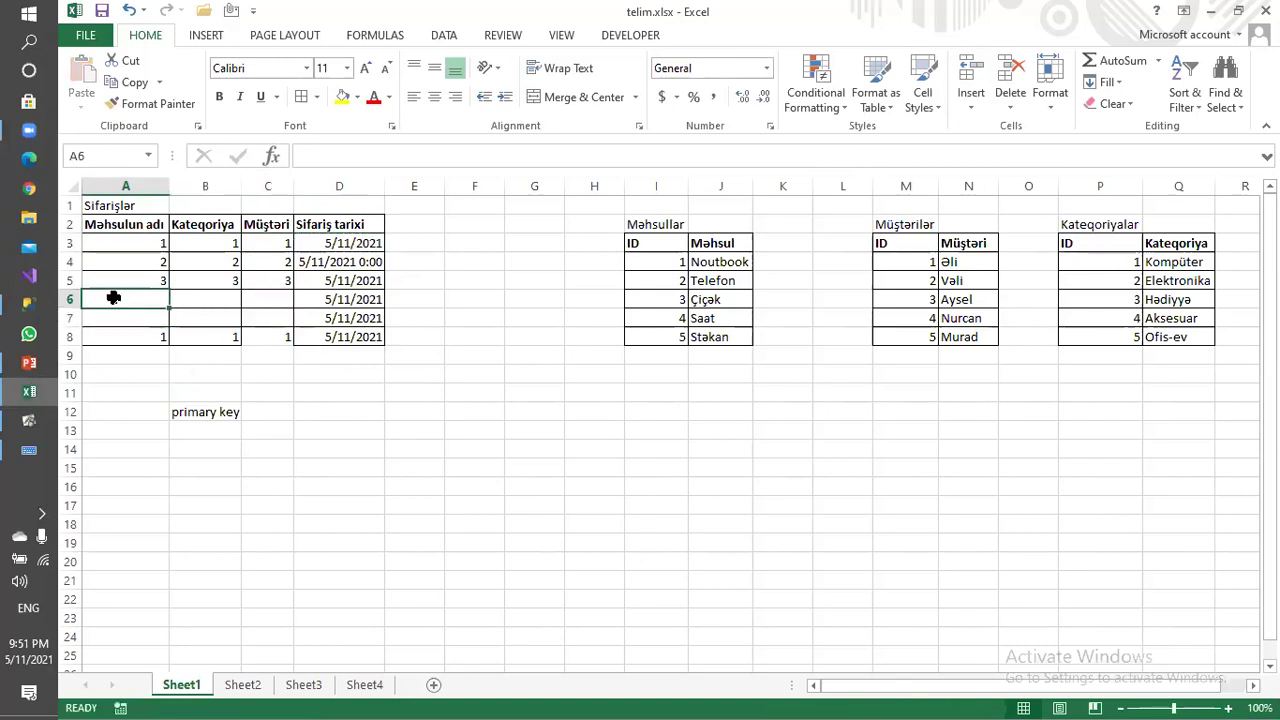
text(4)
click(175, 298)
text(4)
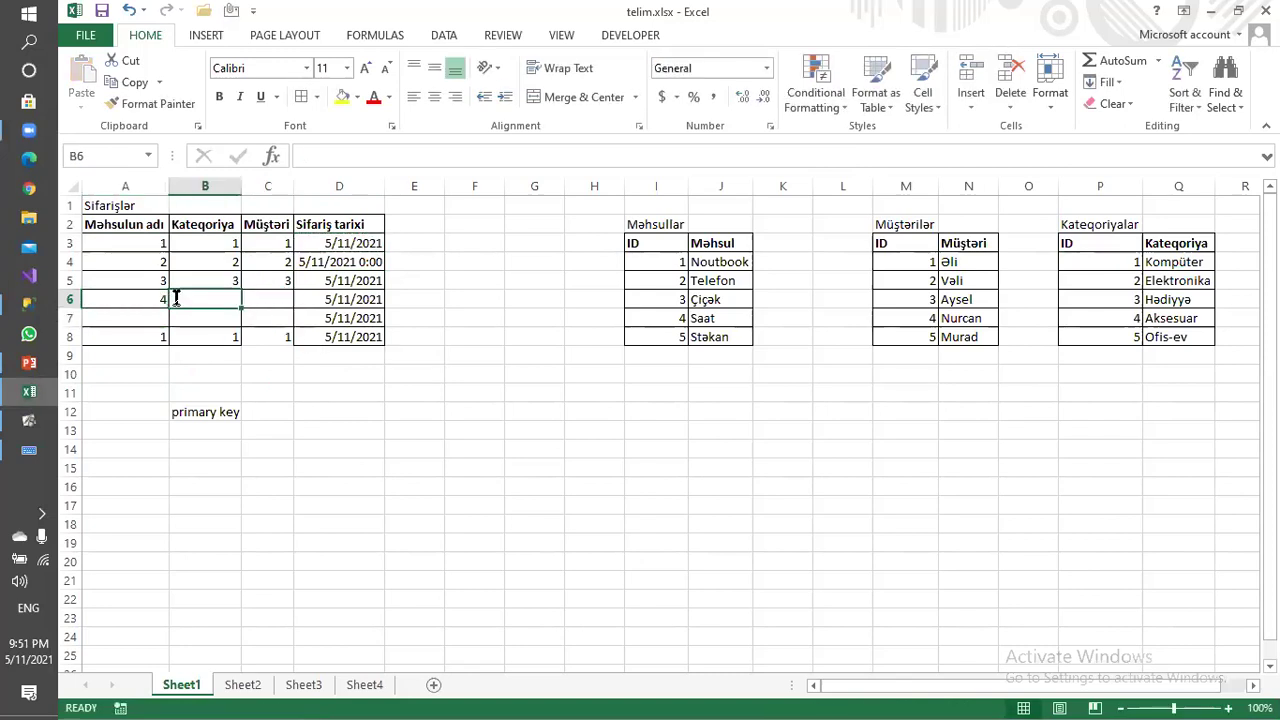
click(282, 300)
text(4)
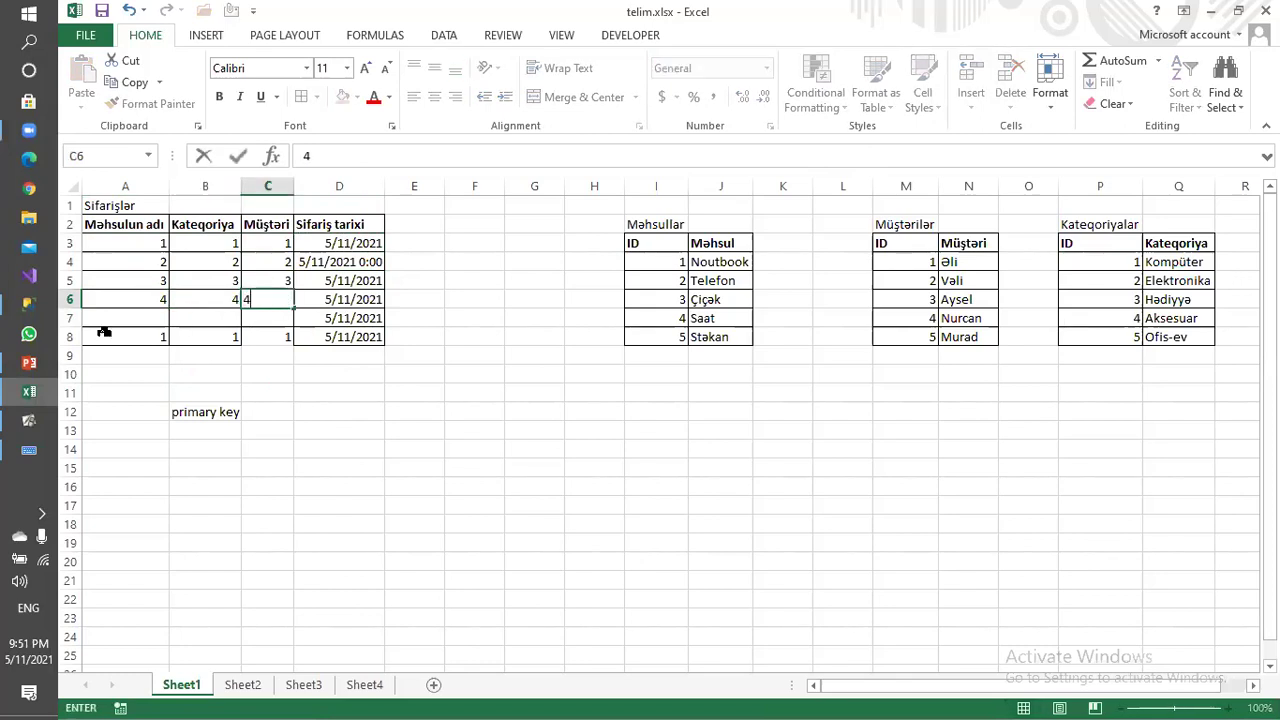
Enter 5 as the fifth order's product, category and customer ID in A7:C7.
click(106, 314)
text(5)
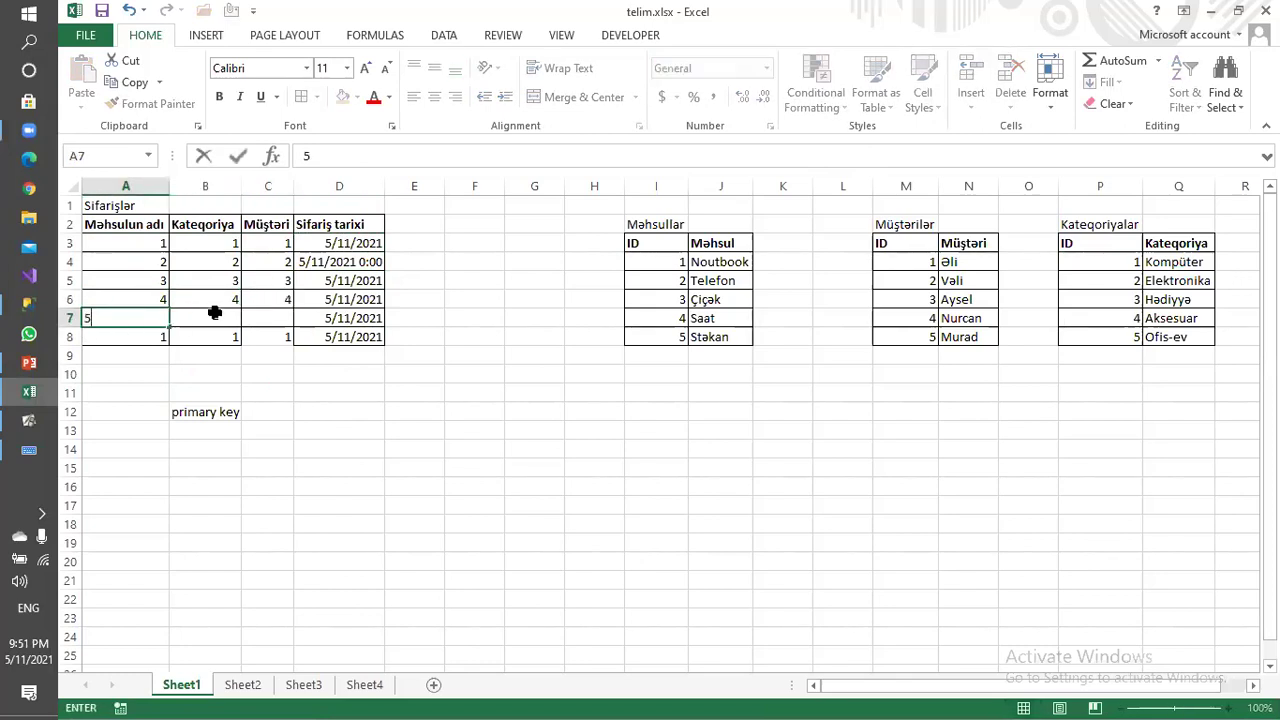
click(214, 318)
text(5)
click(275, 318)
text(5)
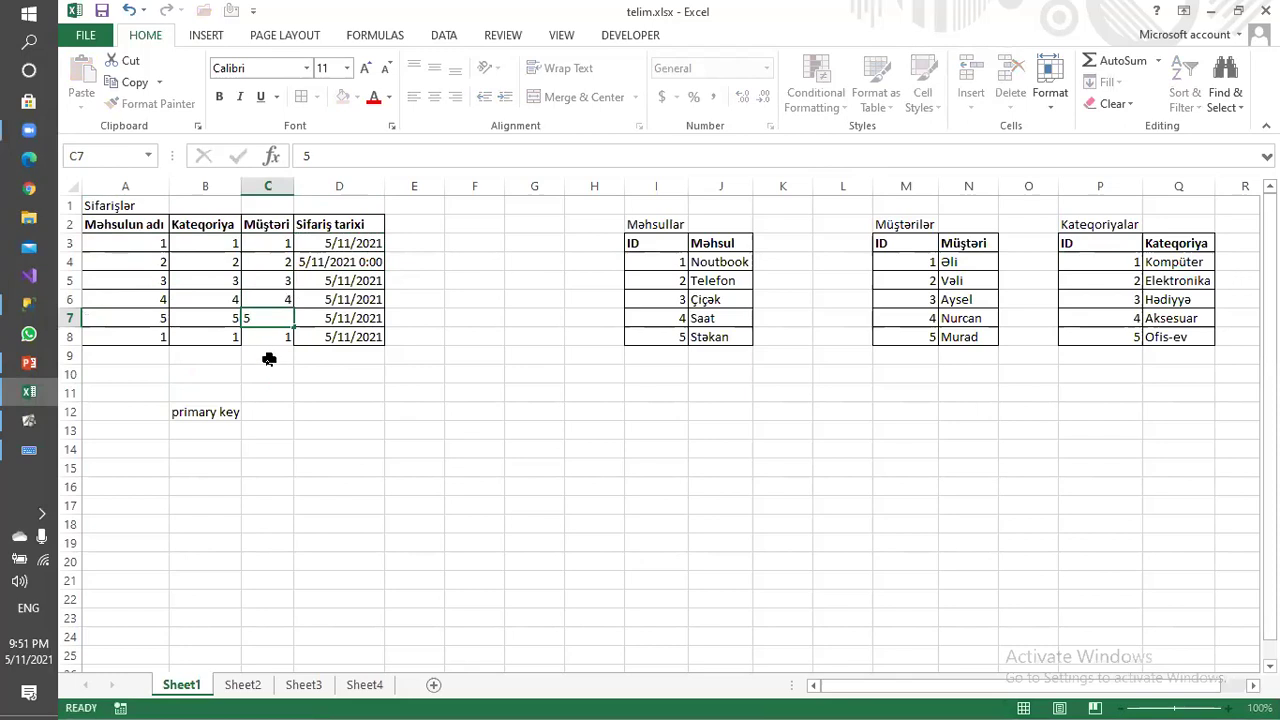
click(270, 358)
Compare the last order in A8:D8 with the first in A3:D3, and point out the primary key note in B12.
drag(151, 337, 351, 334)
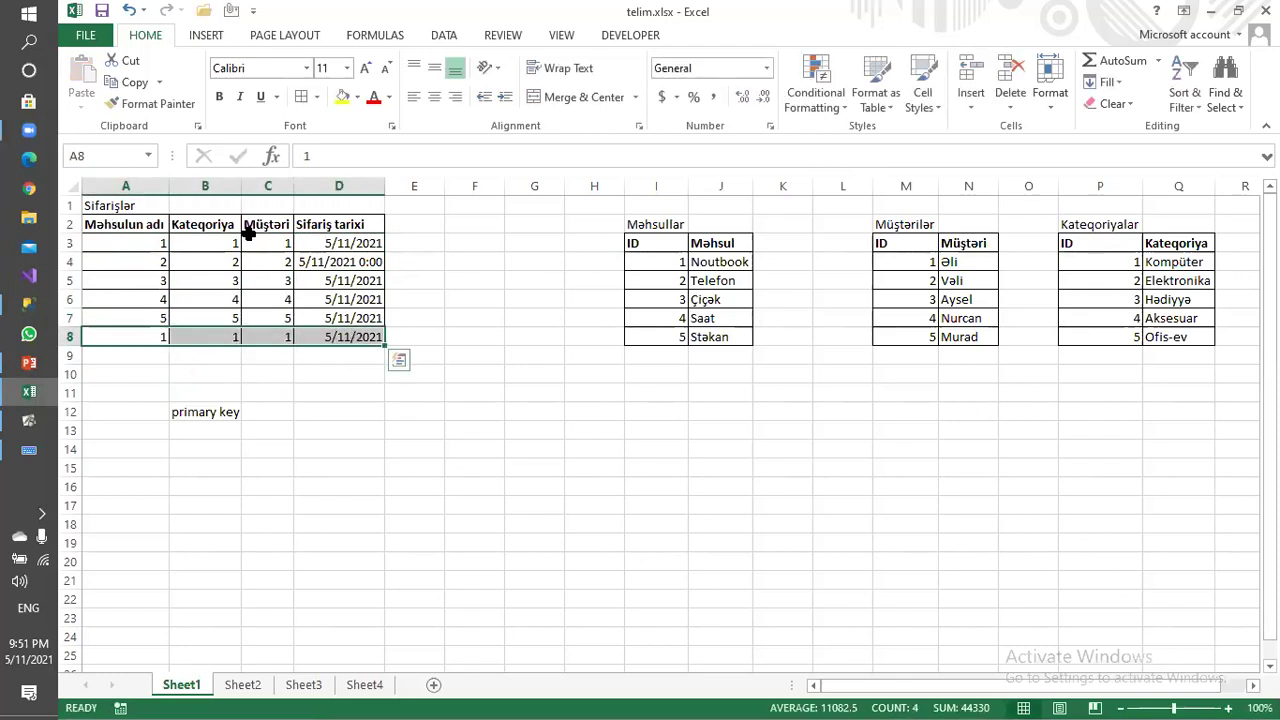
drag(113, 242, 340, 243)
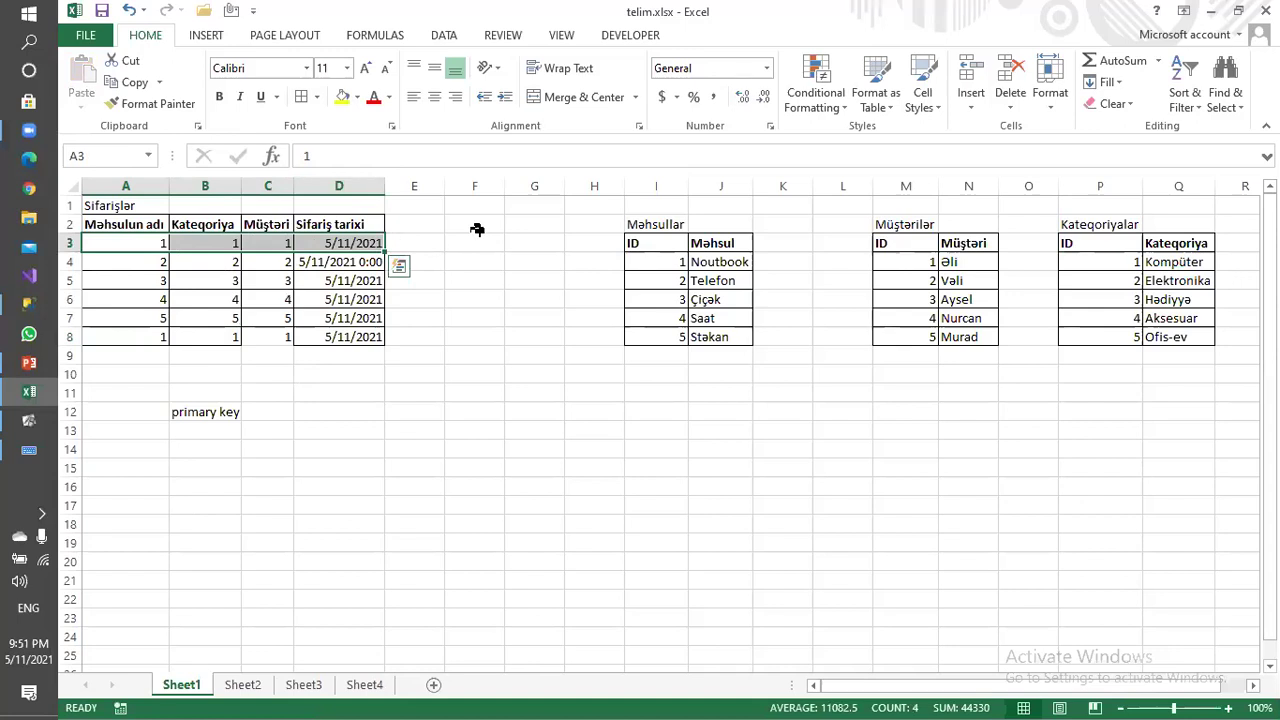
click(178, 422)
click(177, 411)
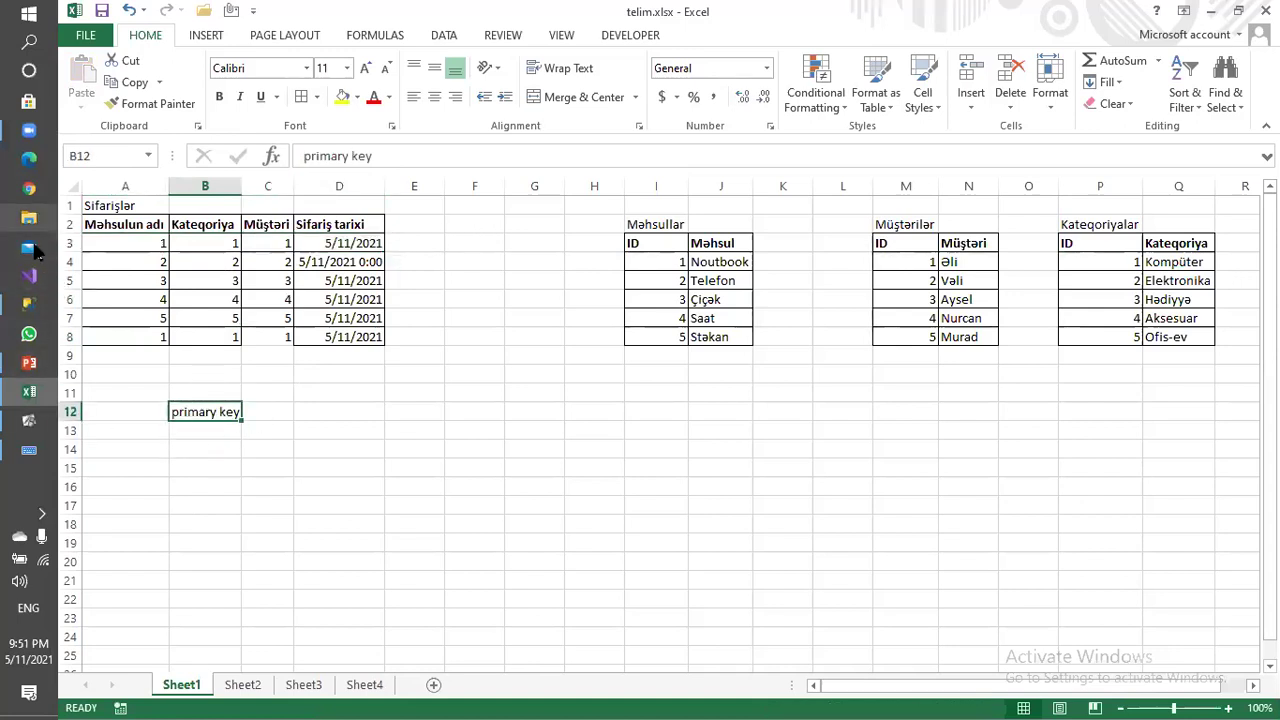
Glance at SQL Server Management Studio, return to Excel, and examine orders A3:D7 against the last order in row 8.
click(32, 305)
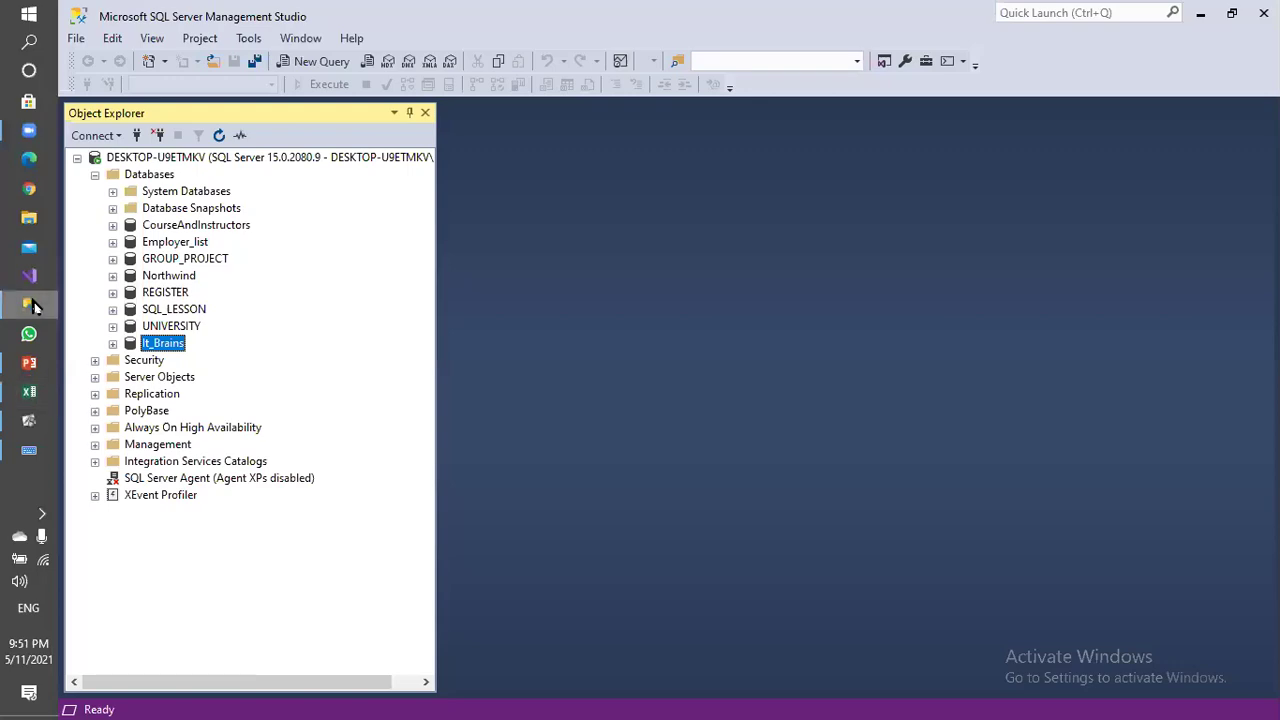
click(32, 305)
drag(148, 244, 334, 317)
click(146, 340)
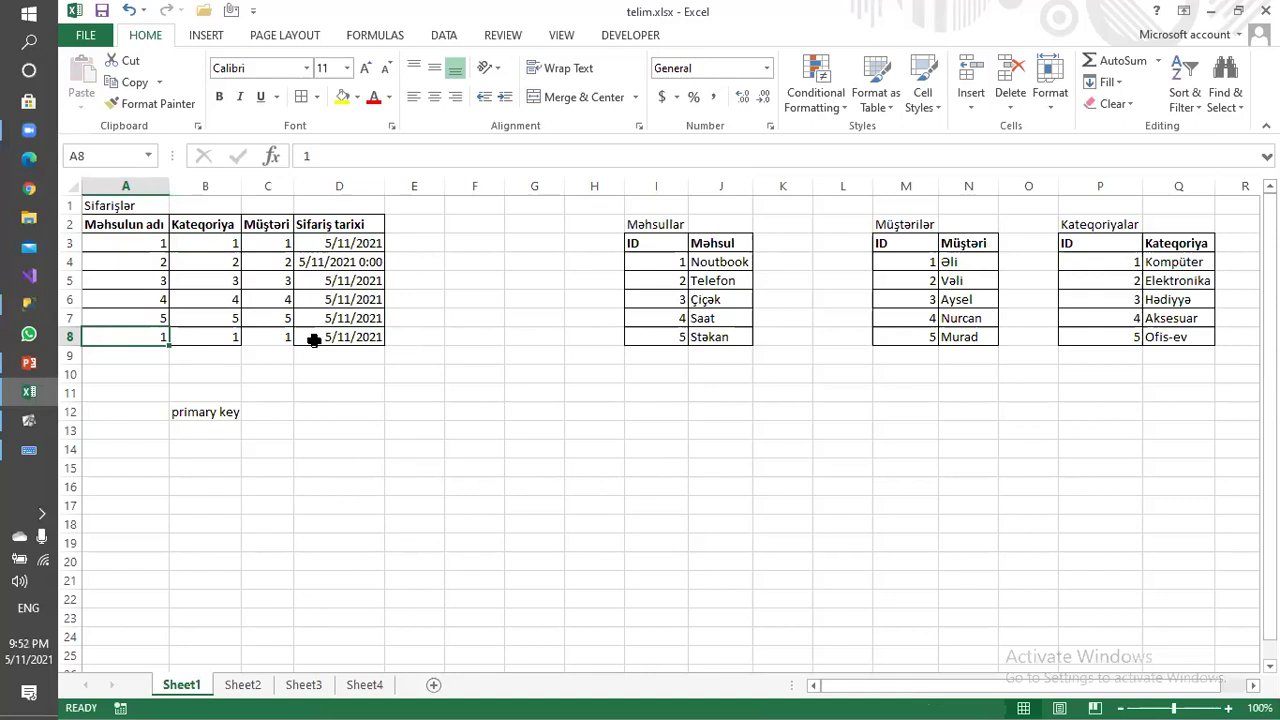
Auto-fit column B's width, and trace the first order's category ID in B3 to Kompüter in Q4 of the Kateqoriyalar table.
double_click(241, 186)
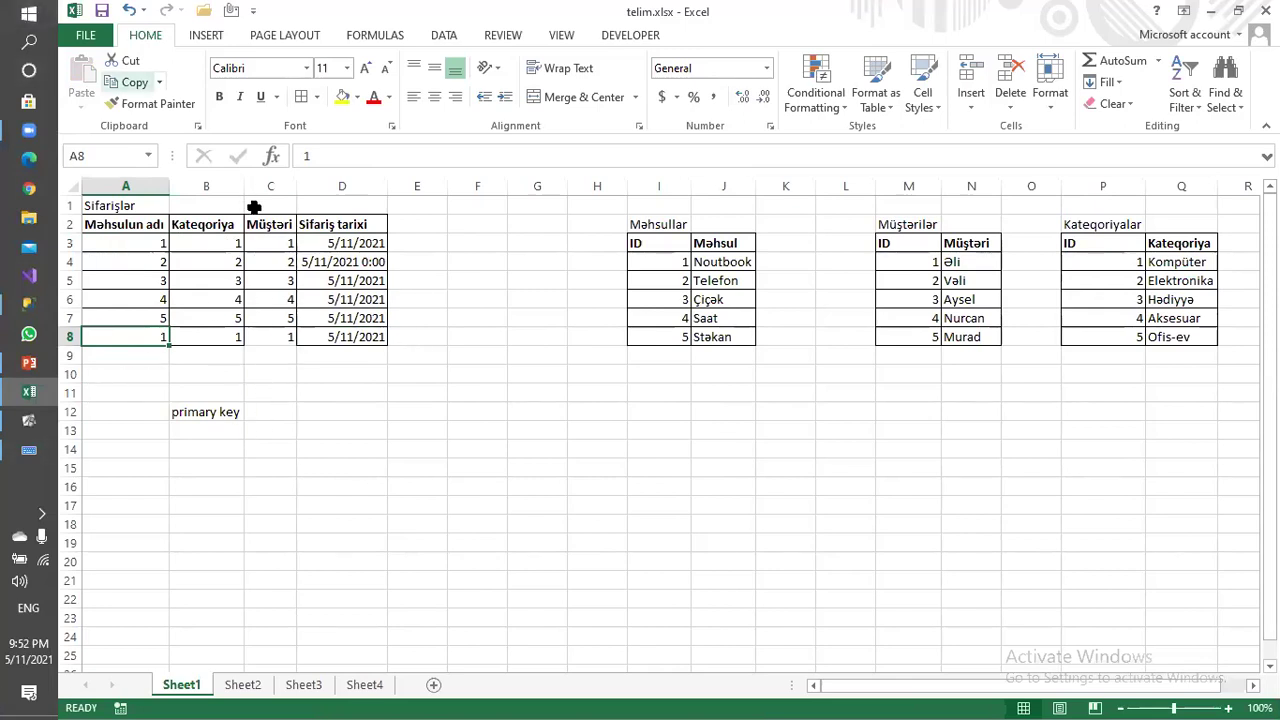
click(318, 264)
click(224, 247)
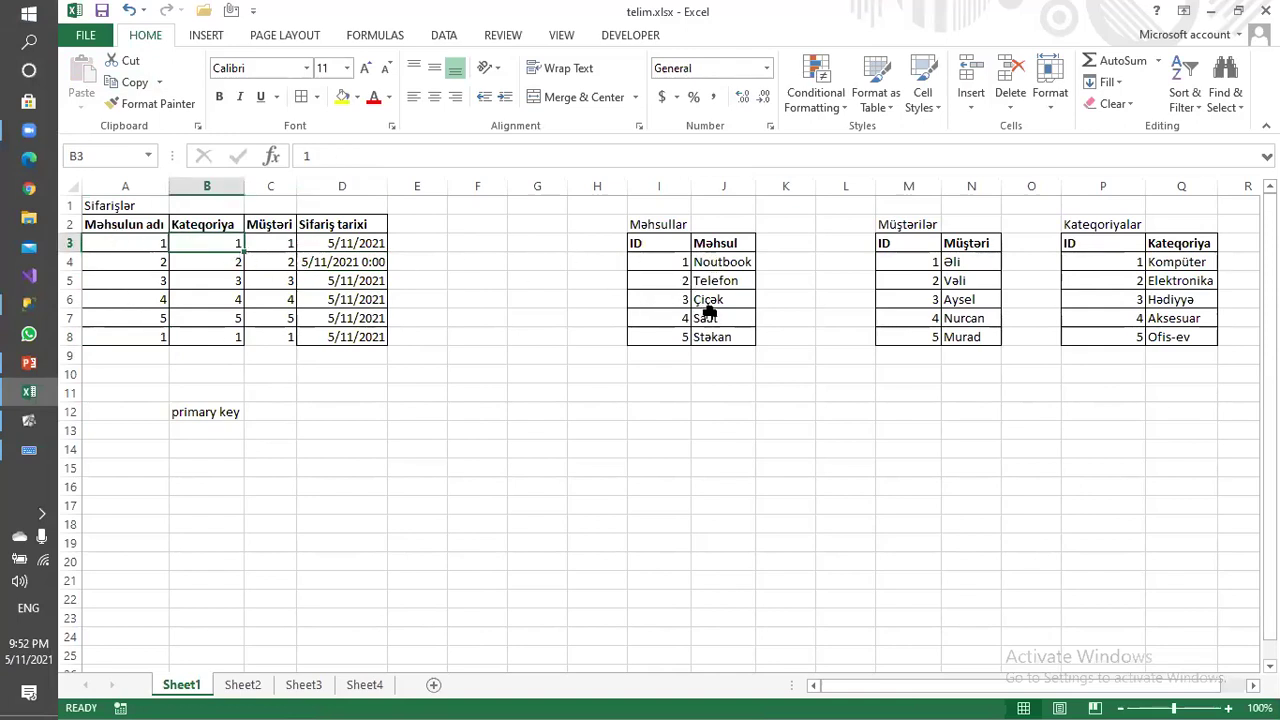
click(1183, 262)
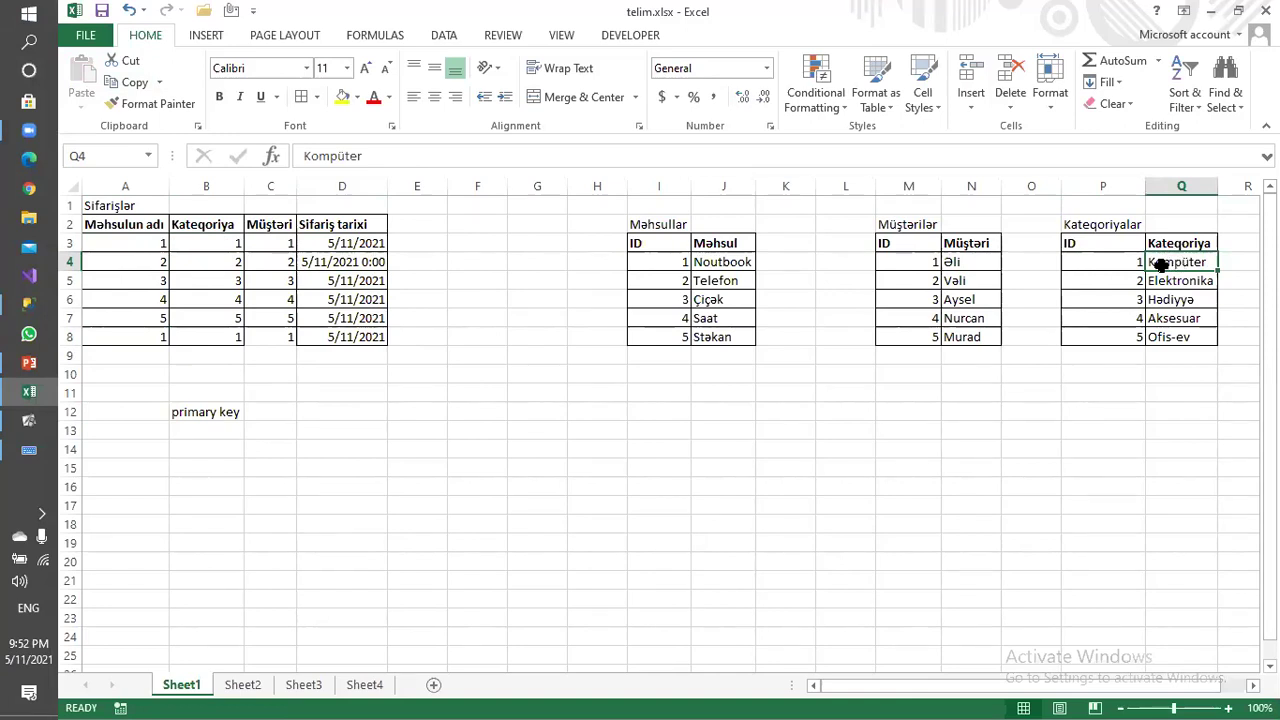
click(1188, 285)
click(1172, 262)
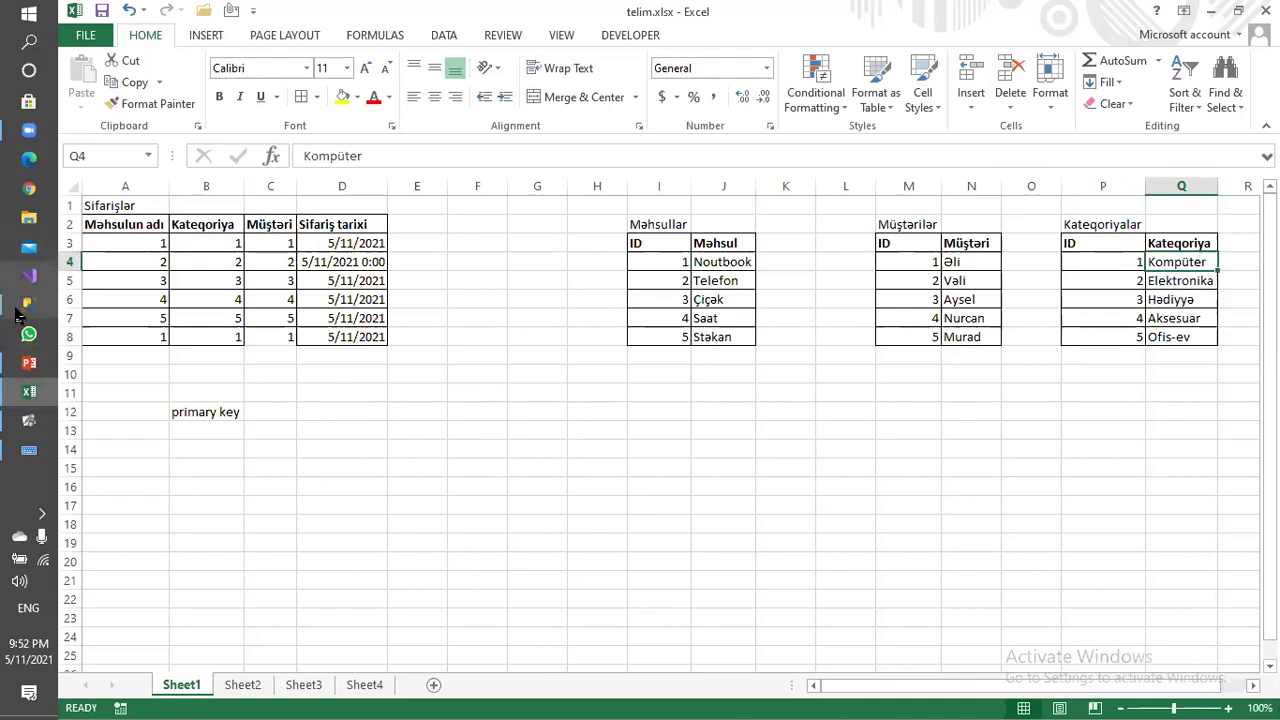
Highlight the orders table and all three lookup tables together by selecting A1:T15.
mouse_move(35, 303)
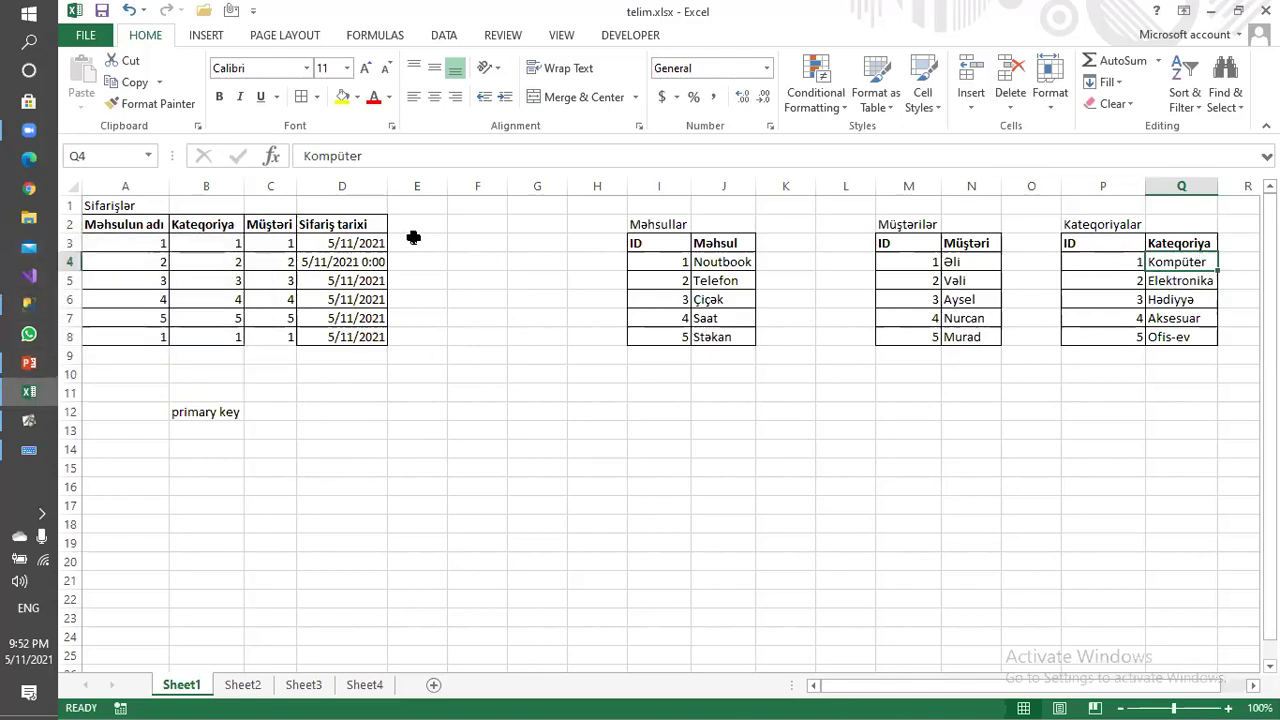
drag(86, 204, 1172, 443)
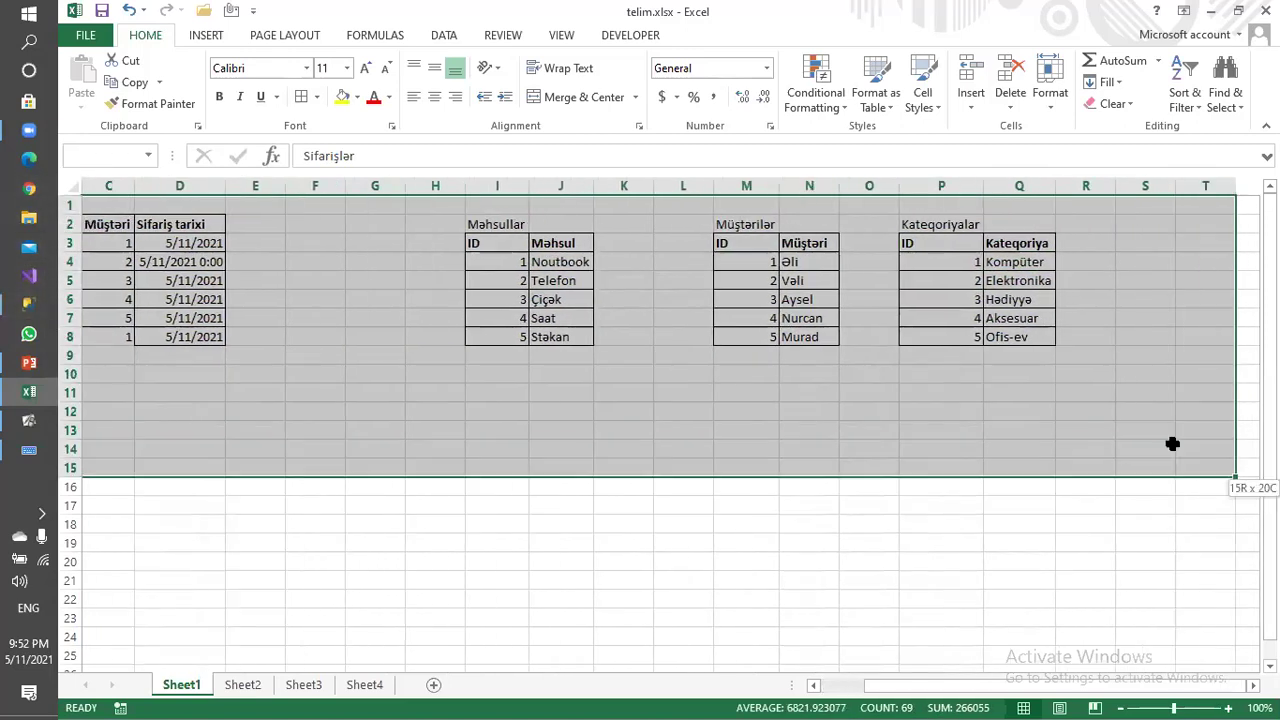
drag(890, 686, 855, 697)
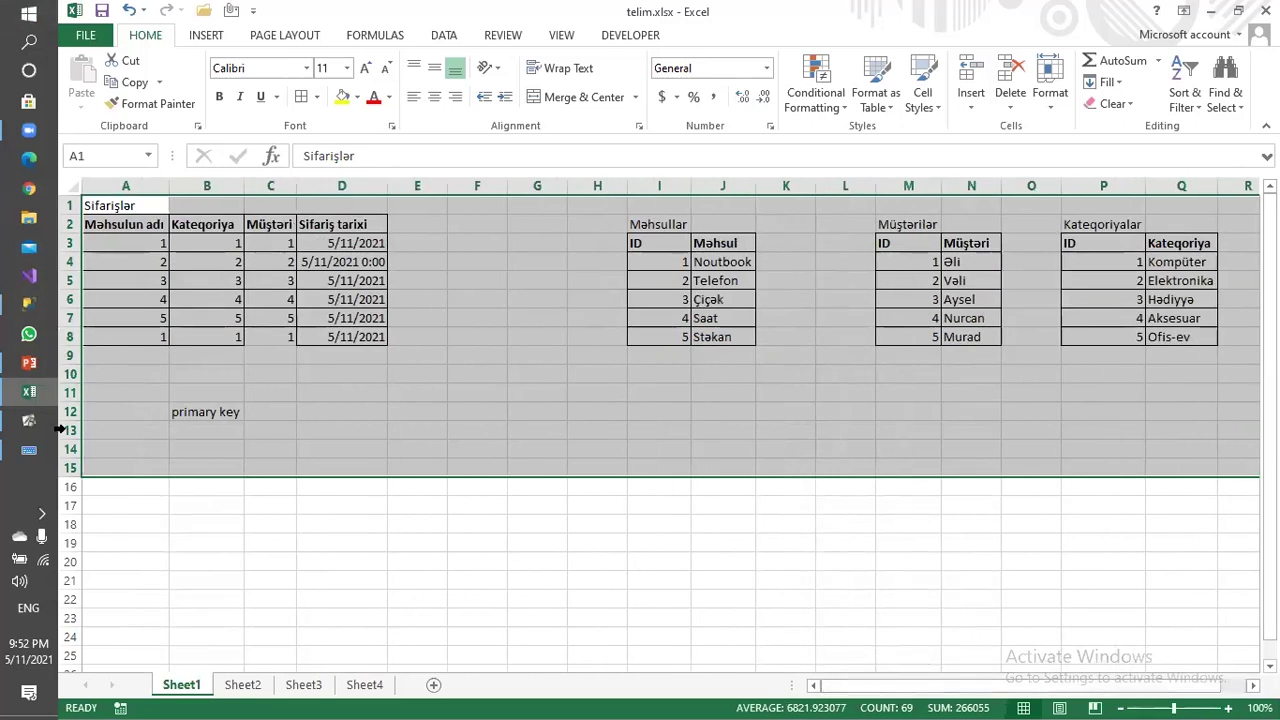
Switch to SQL Server Management Studio, expand the CourseAndInstructors database and select its Database Diagrams folder.
click(28, 305)
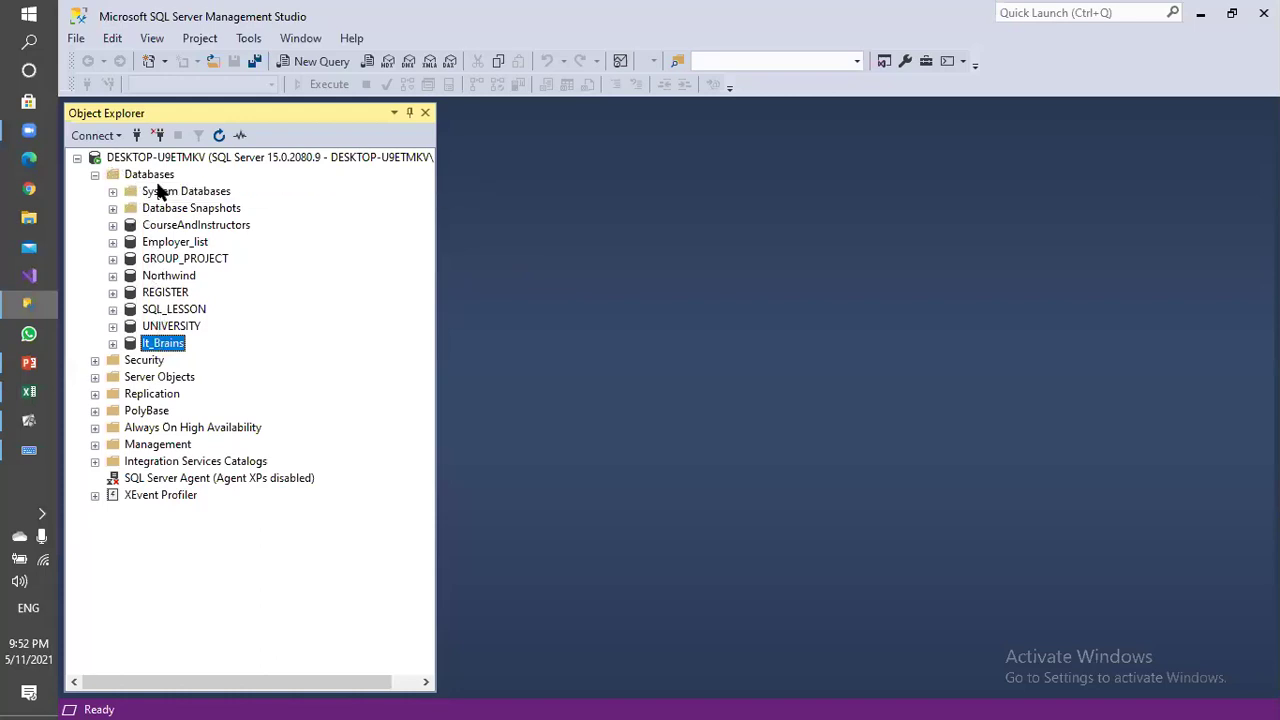
click(155, 228)
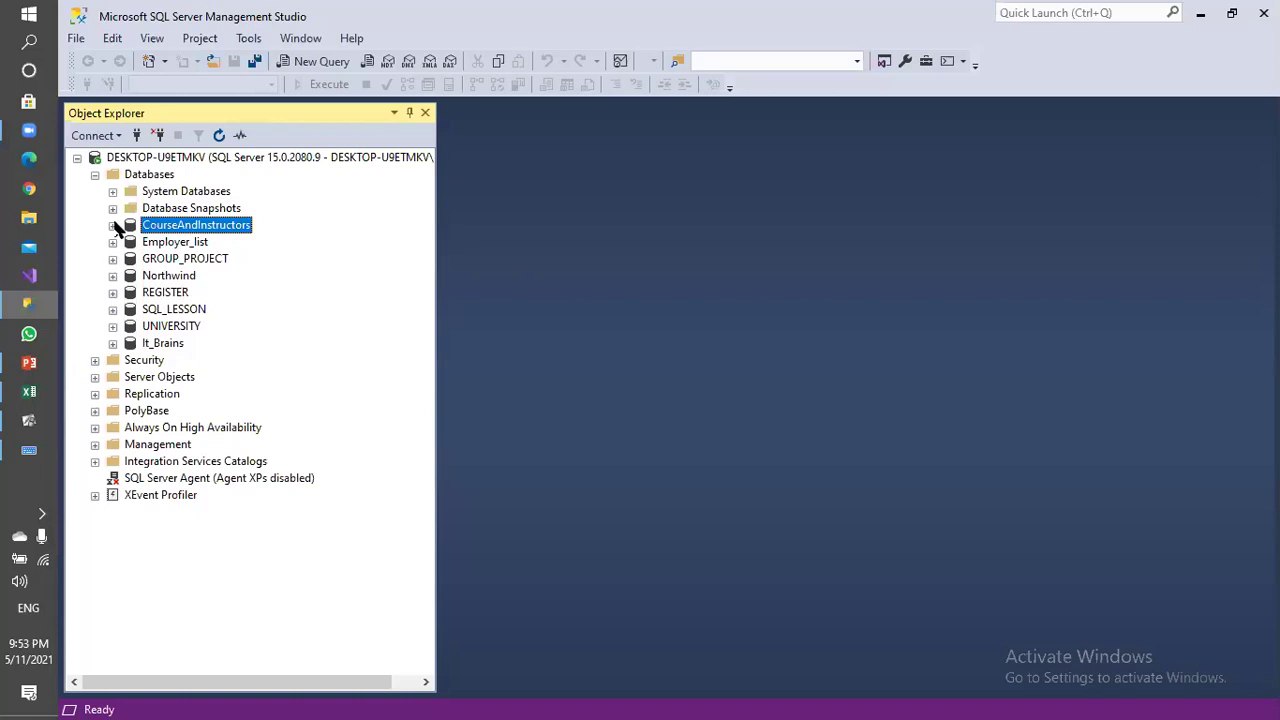
click(112, 226)
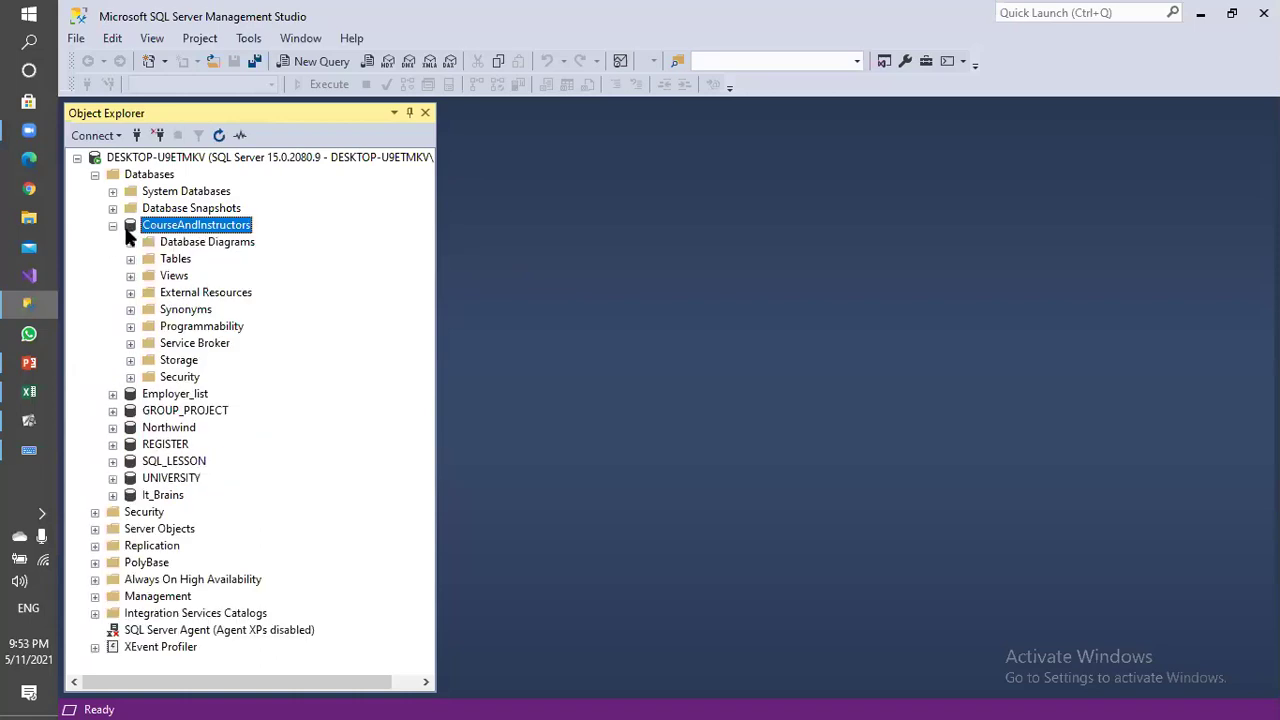
click(221, 245)
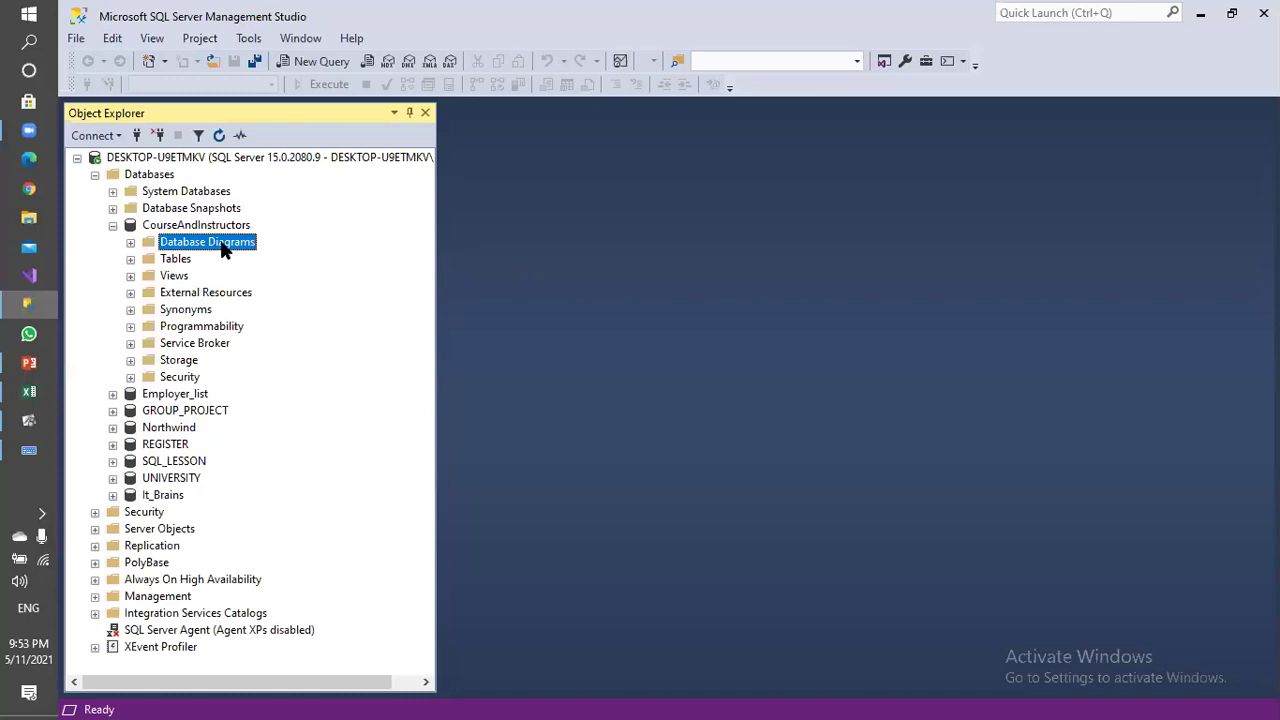
Glance at the Excel tables, minimize Excel, and expand the Tables folder of CourseAndInstructors in SQL Server Management Studio.
click(8, 385)
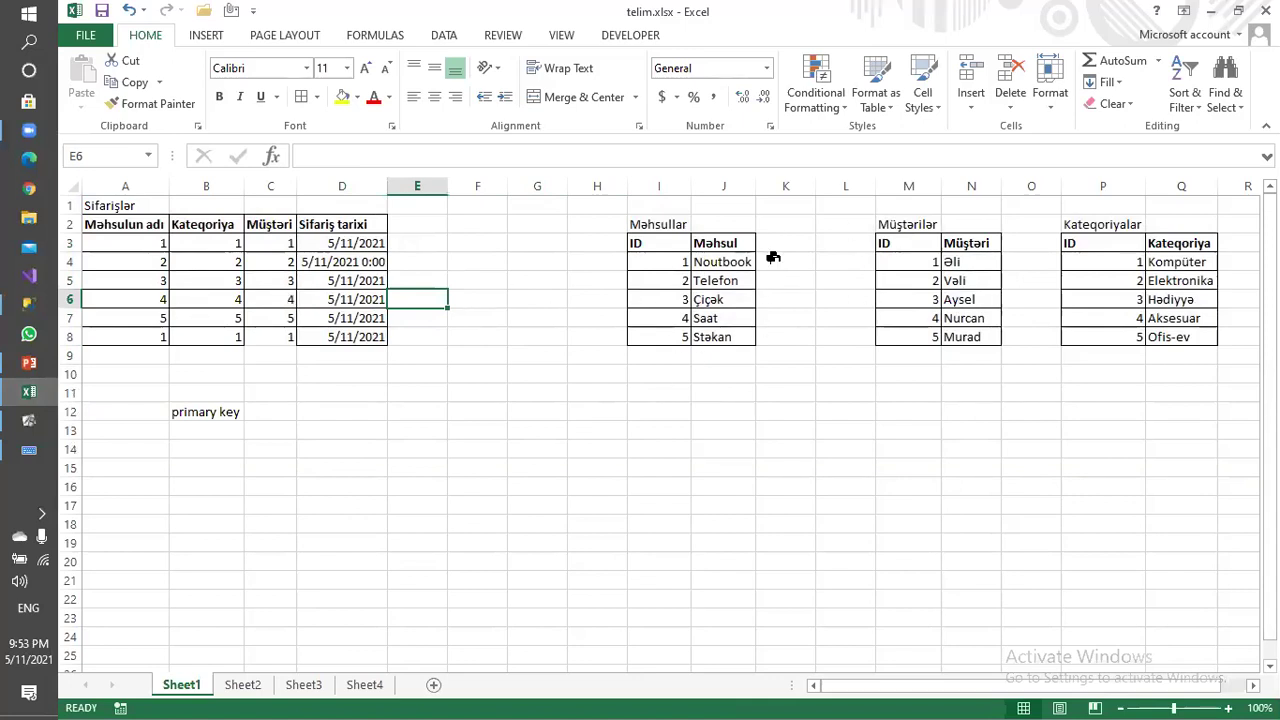
click(1208, 12)
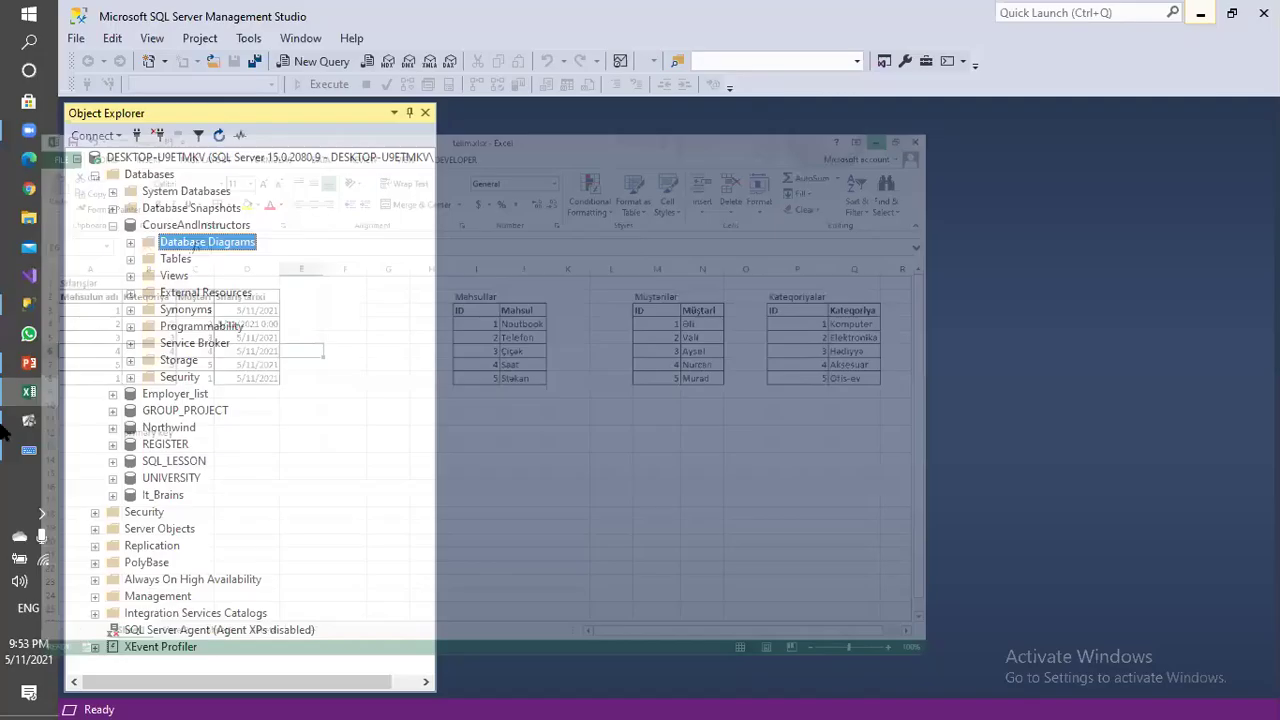
click(163, 259)
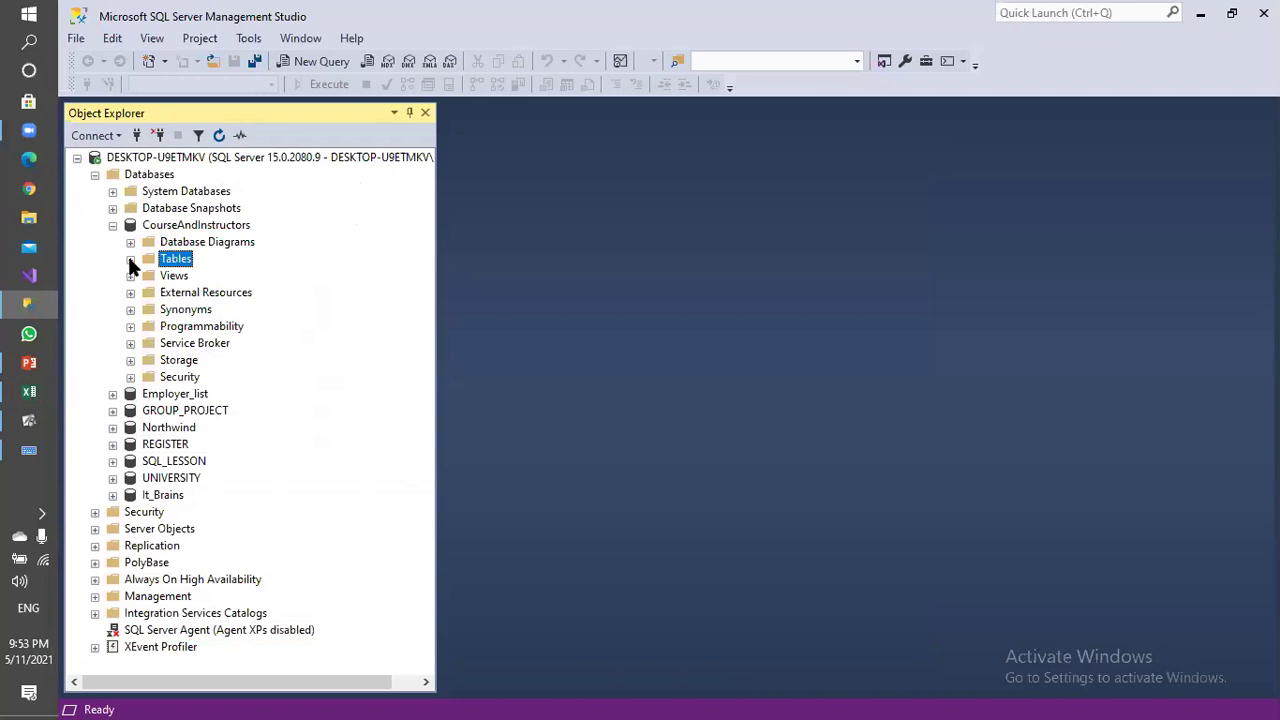
click(130, 259)
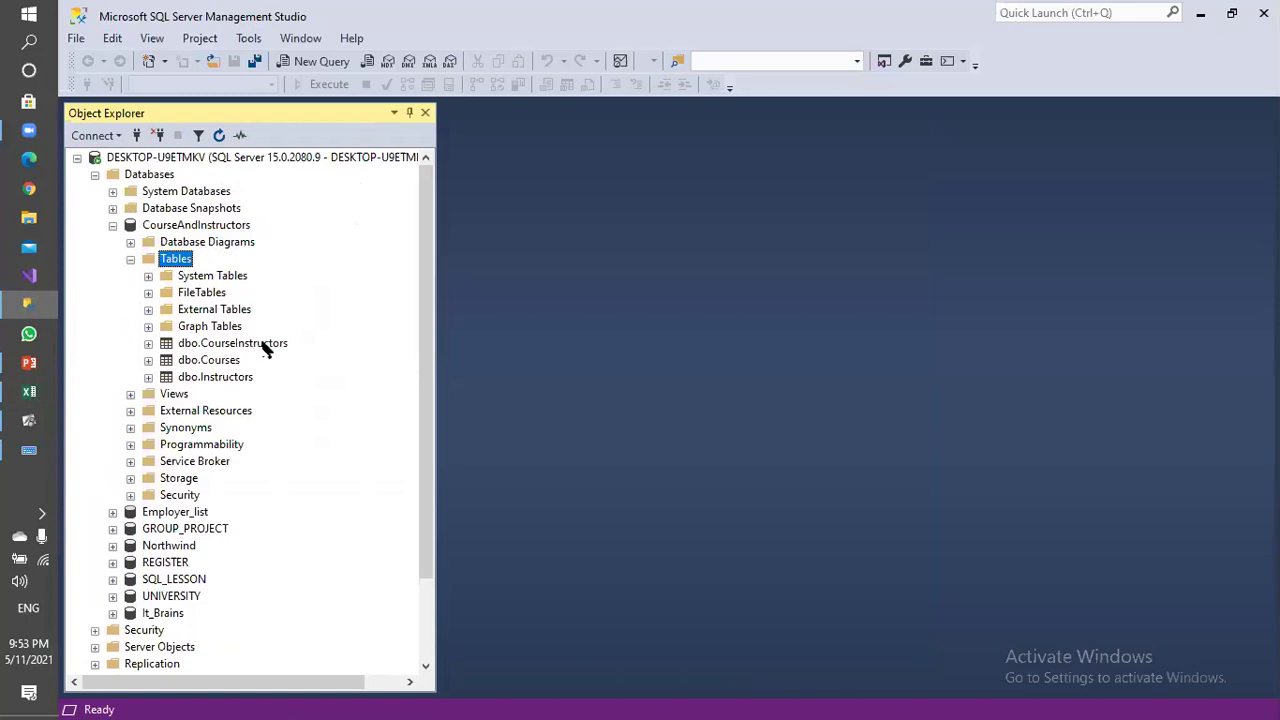
Point out the user tables, expand dbo.CourseInstructors and select its Columns folder.
click(210, 361)
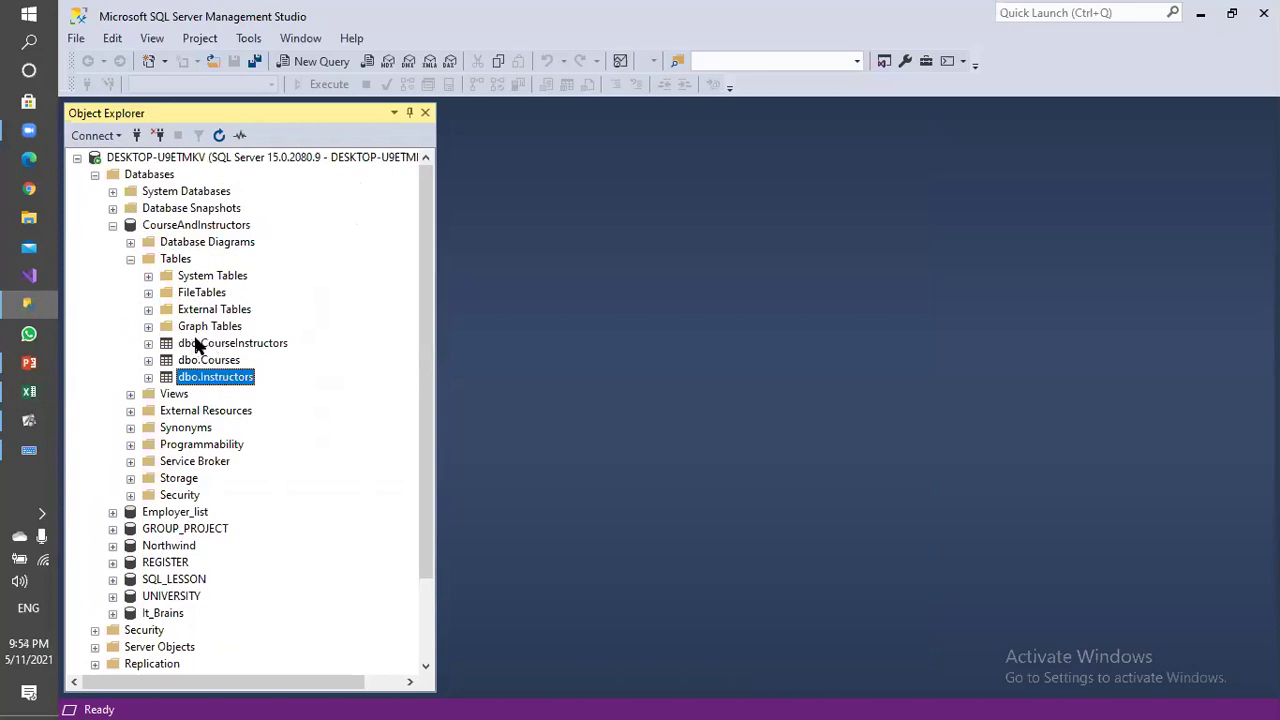
click(203, 344)
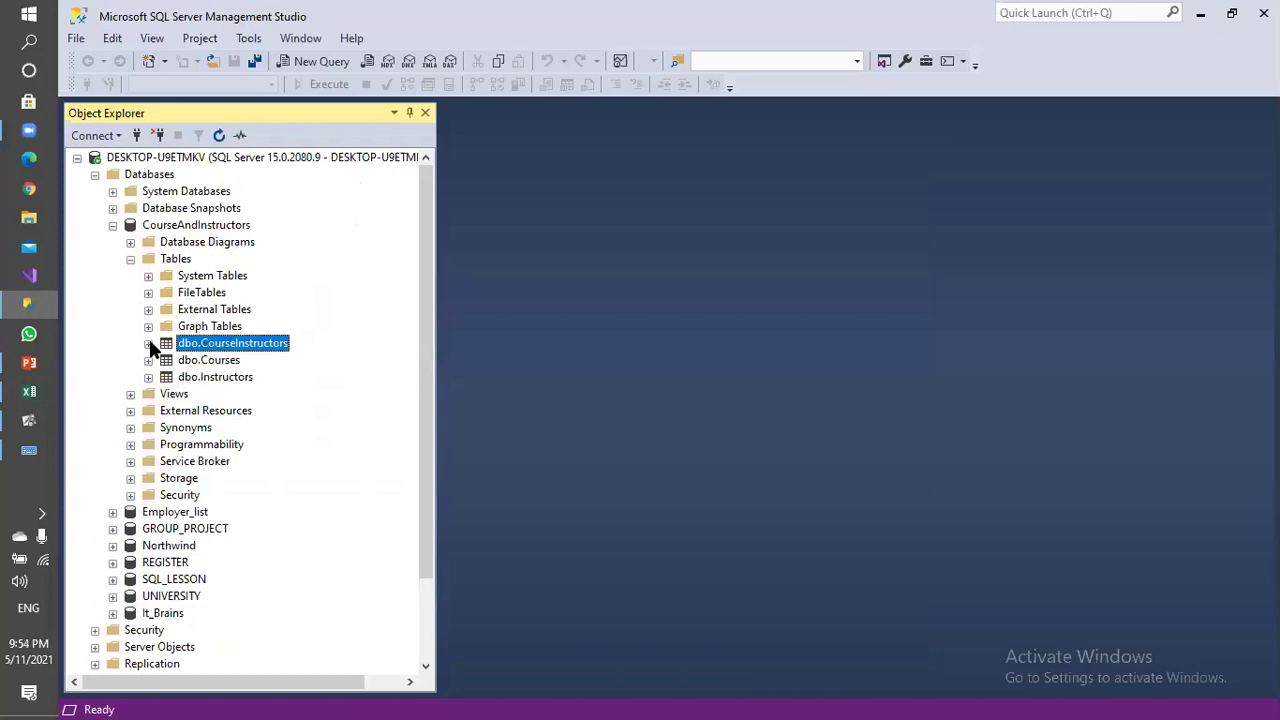
click(148, 343)
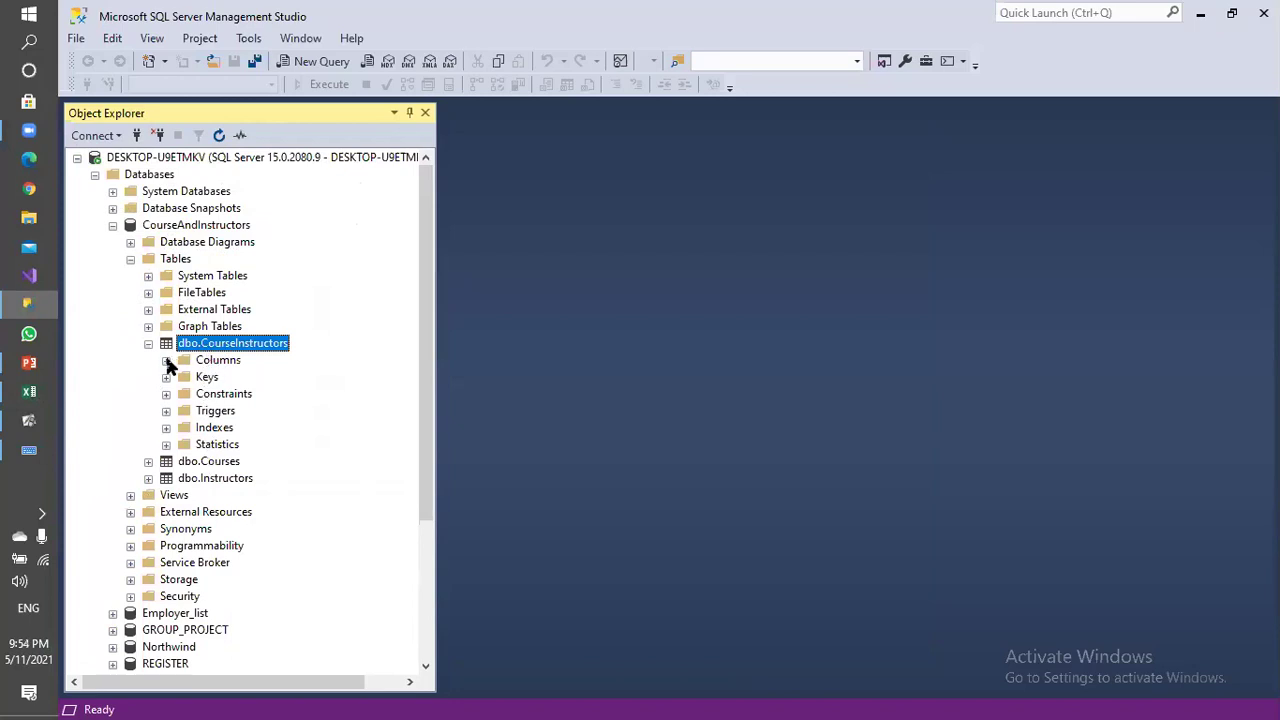
click(218, 360)
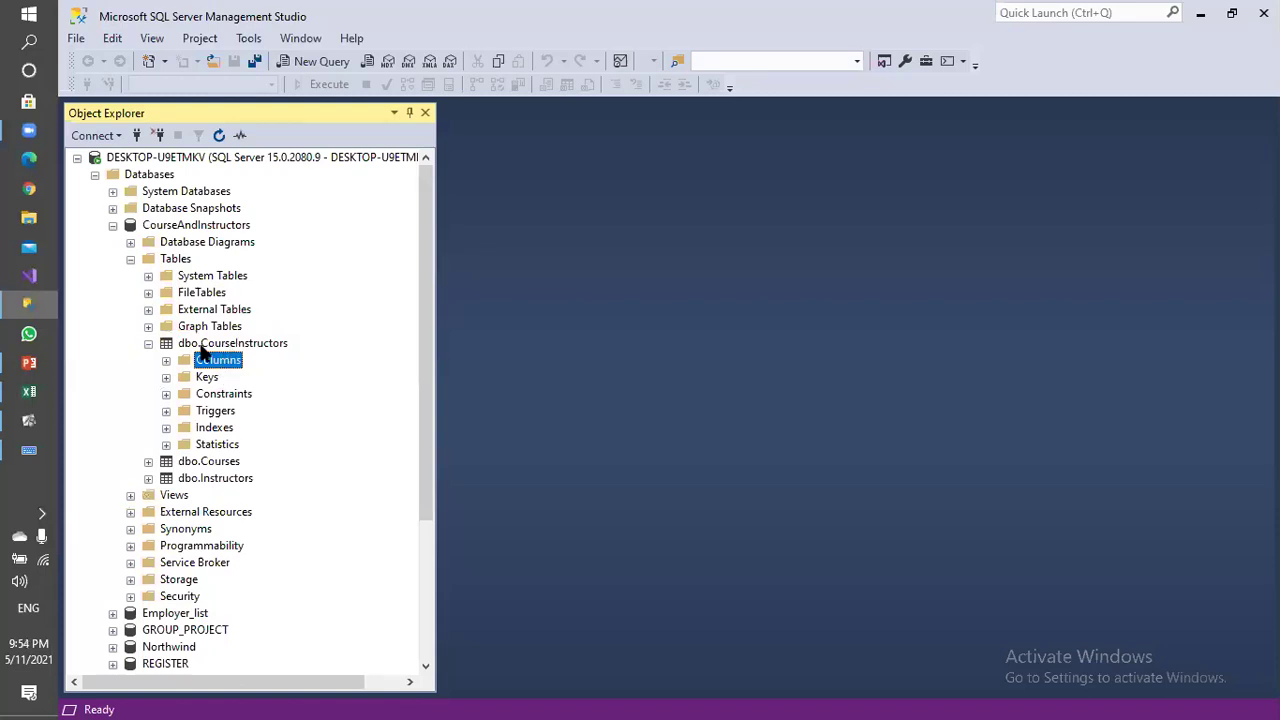
Switch to Excel and point out column A, row 2 and the Müştəri header in C2 of the orders table.
click(36, 386)
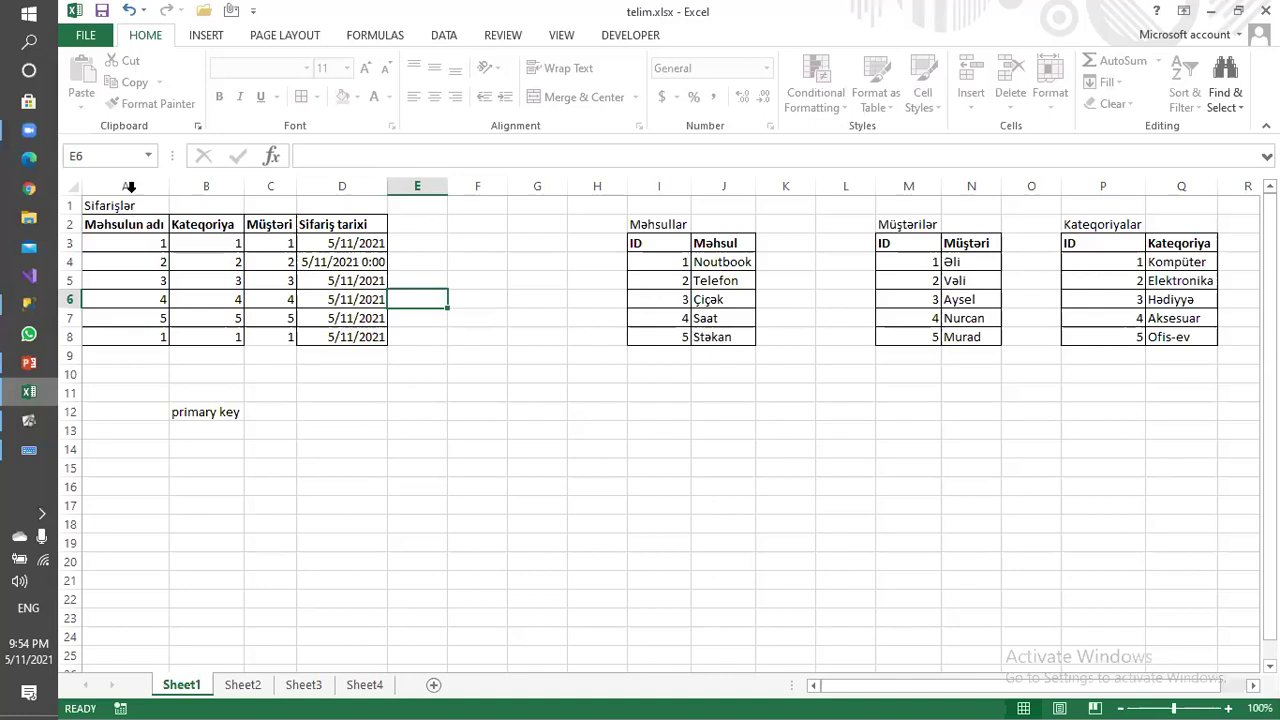
click(130, 187)
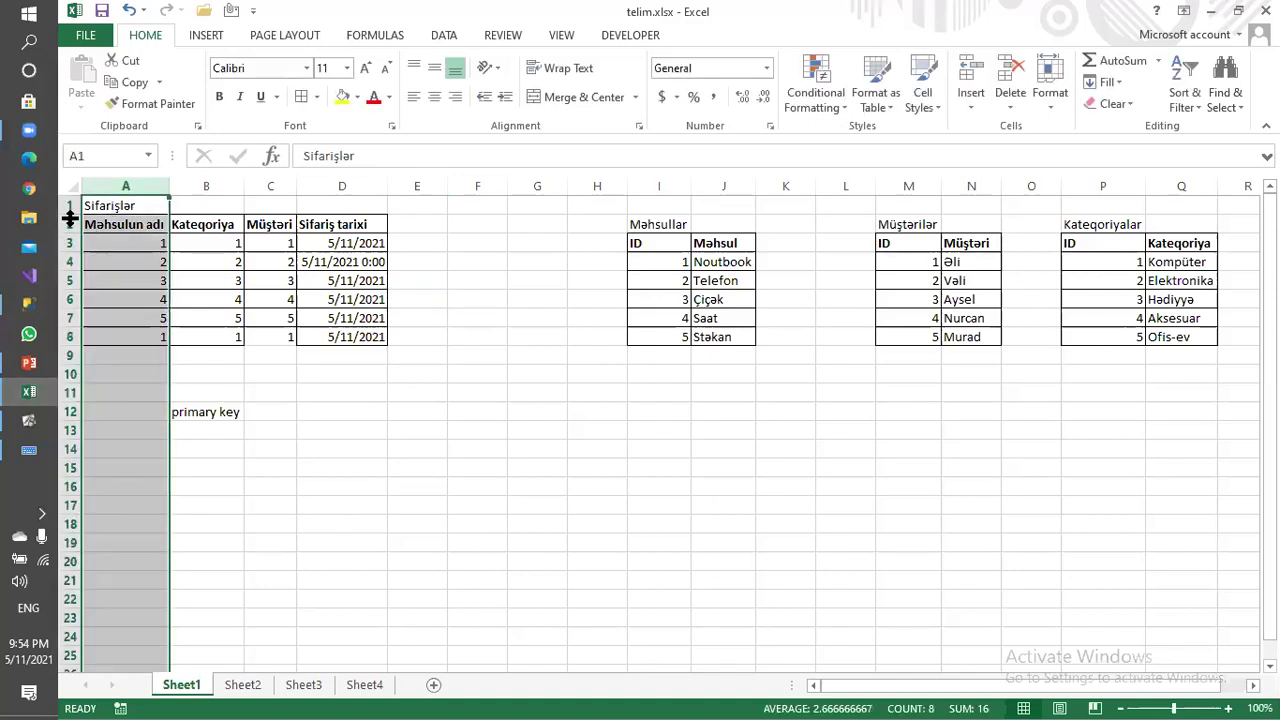
click(70, 222)
click(264, 221)
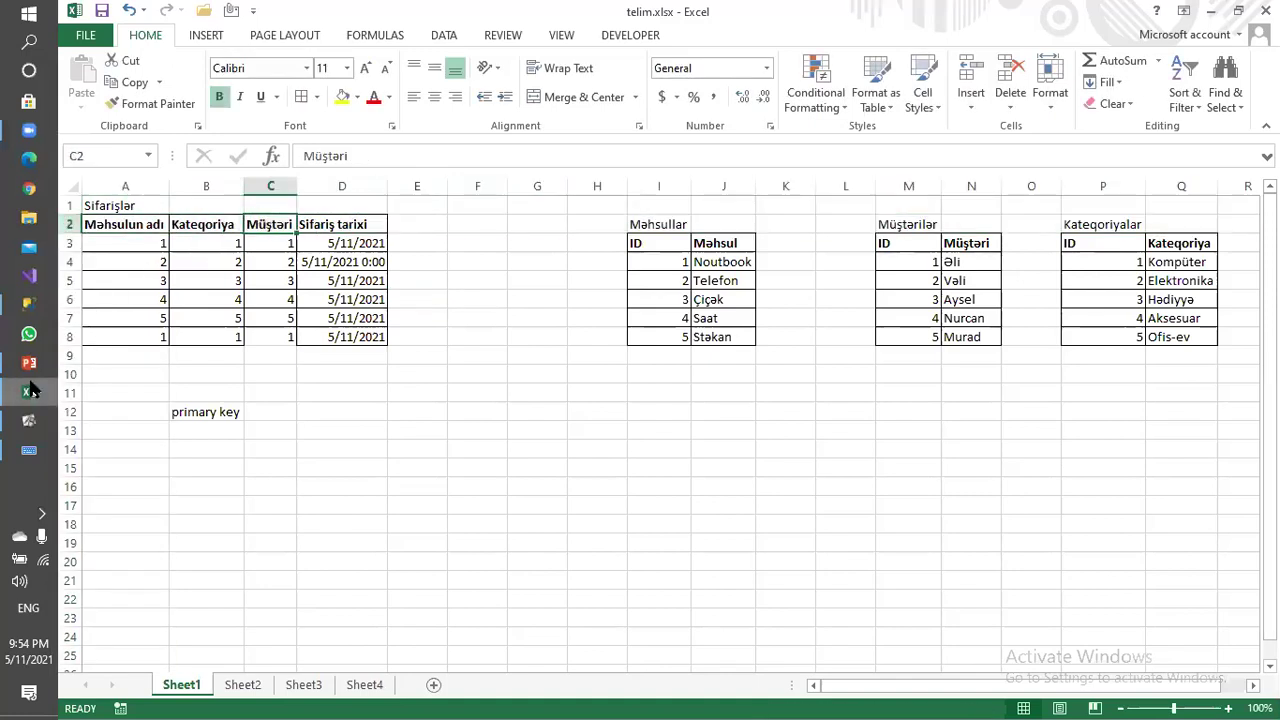
Return to SQL Server Management Studio, expand the Columns of dbo.CourseInstructors and examine ID, CourseID and InstructorID.
click(29, 303)
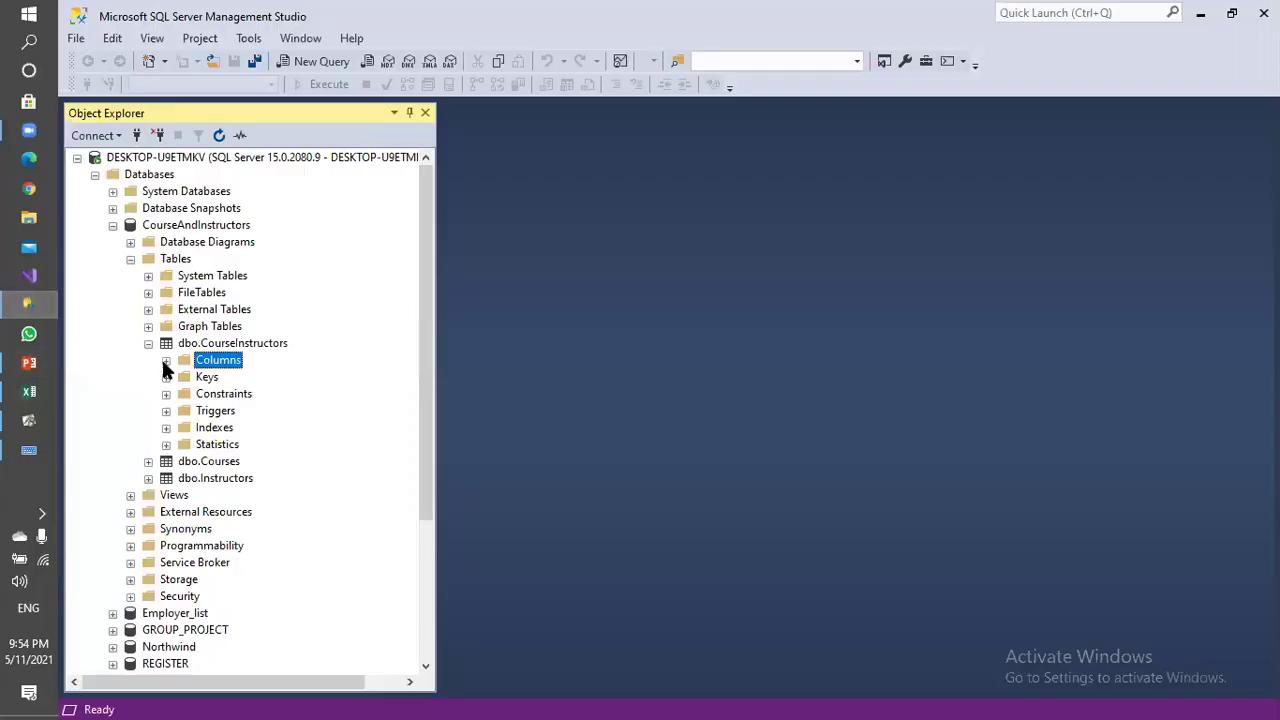
click(166, 361)
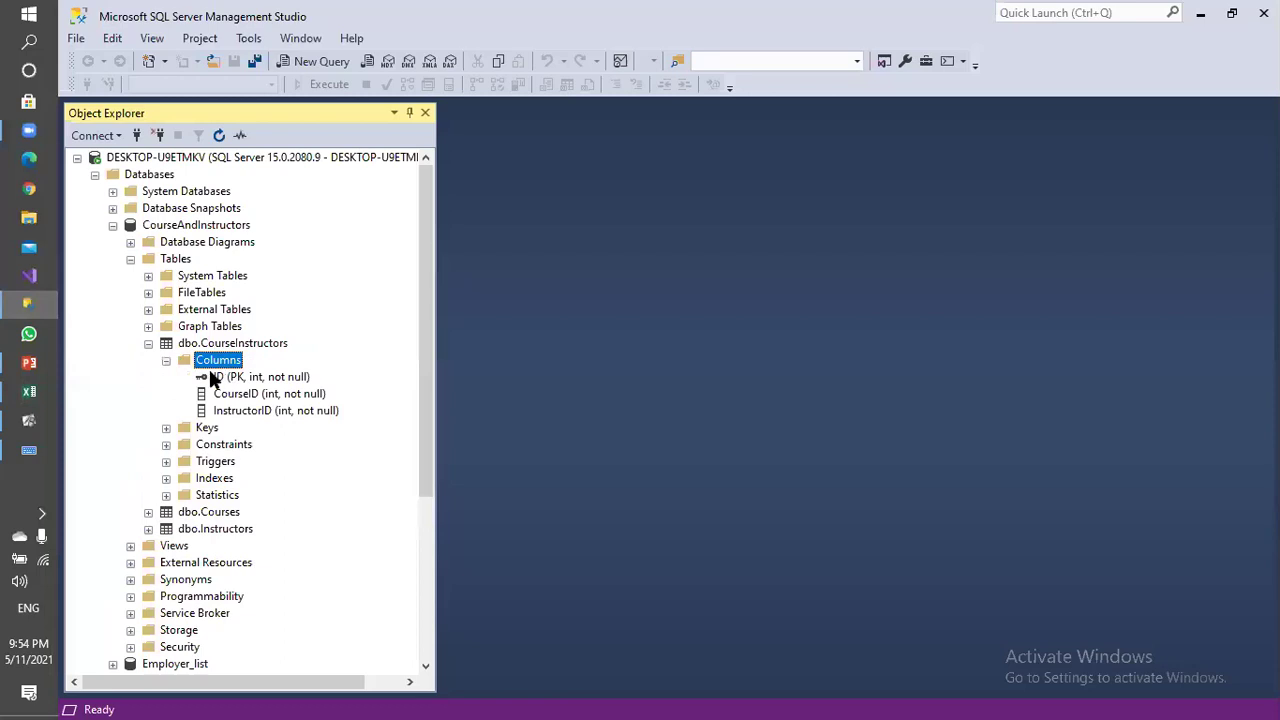
click(243, 377)
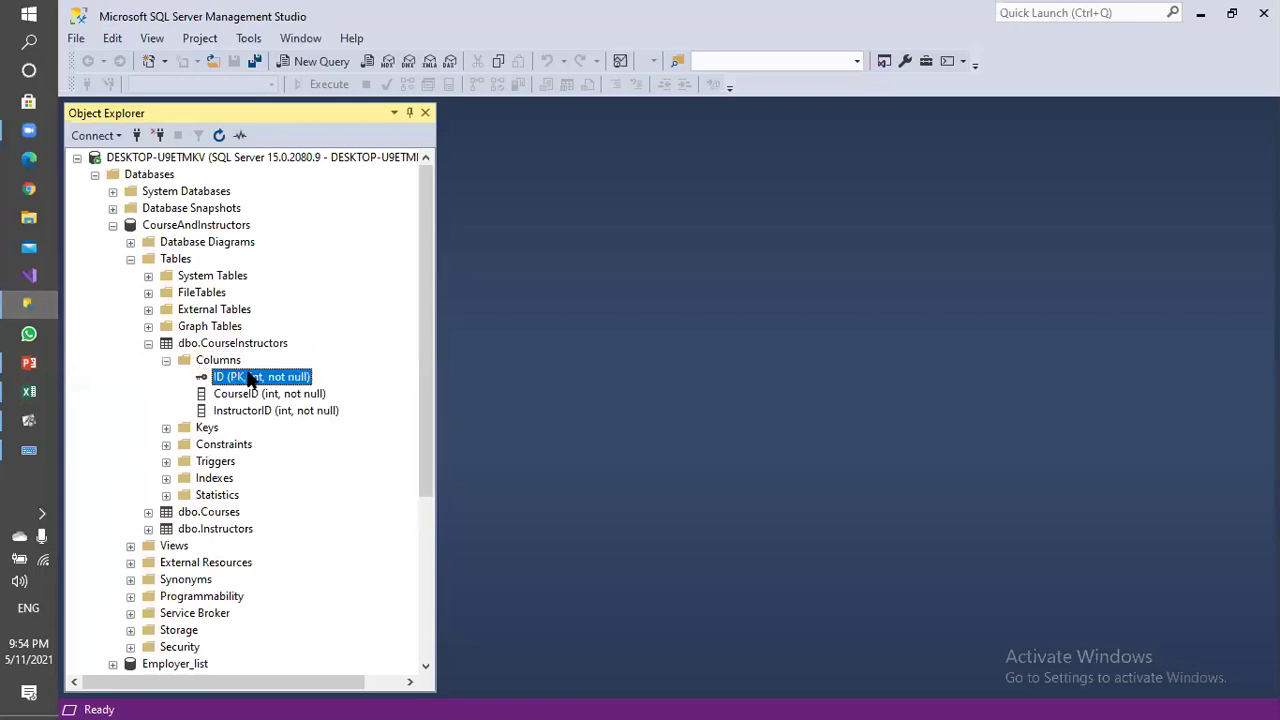
click(252, 395)
click(276, 410)
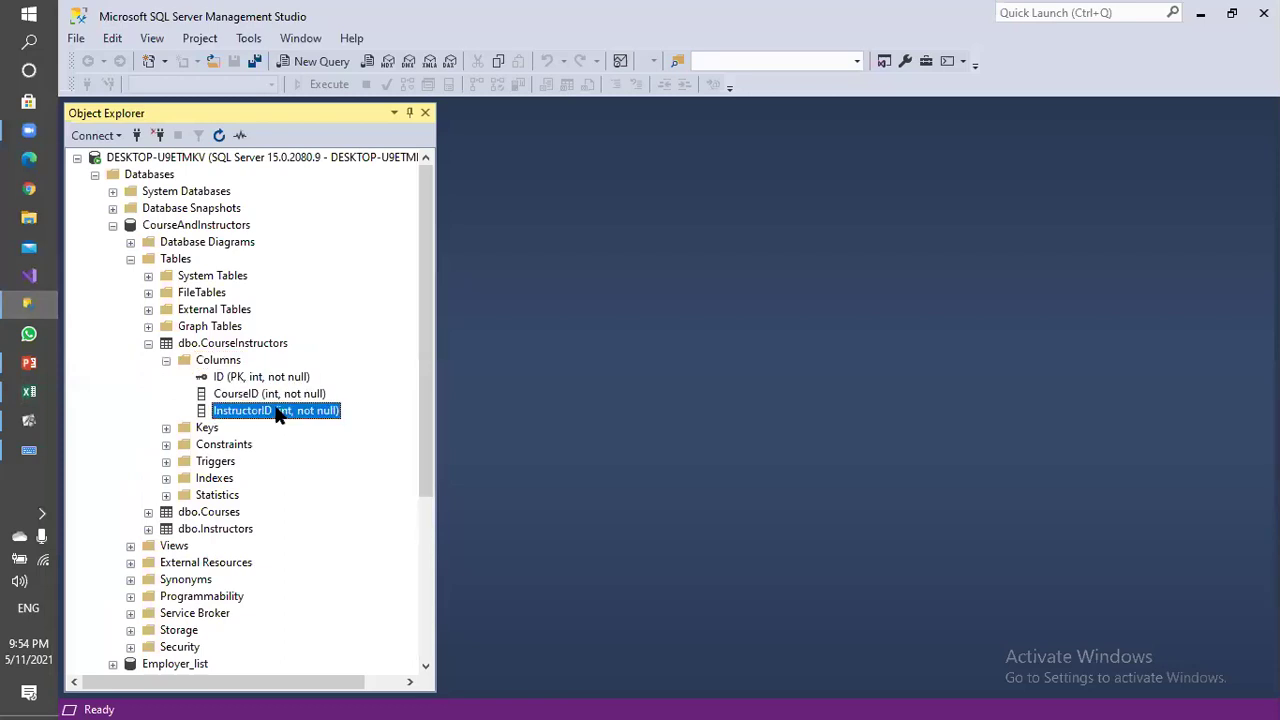